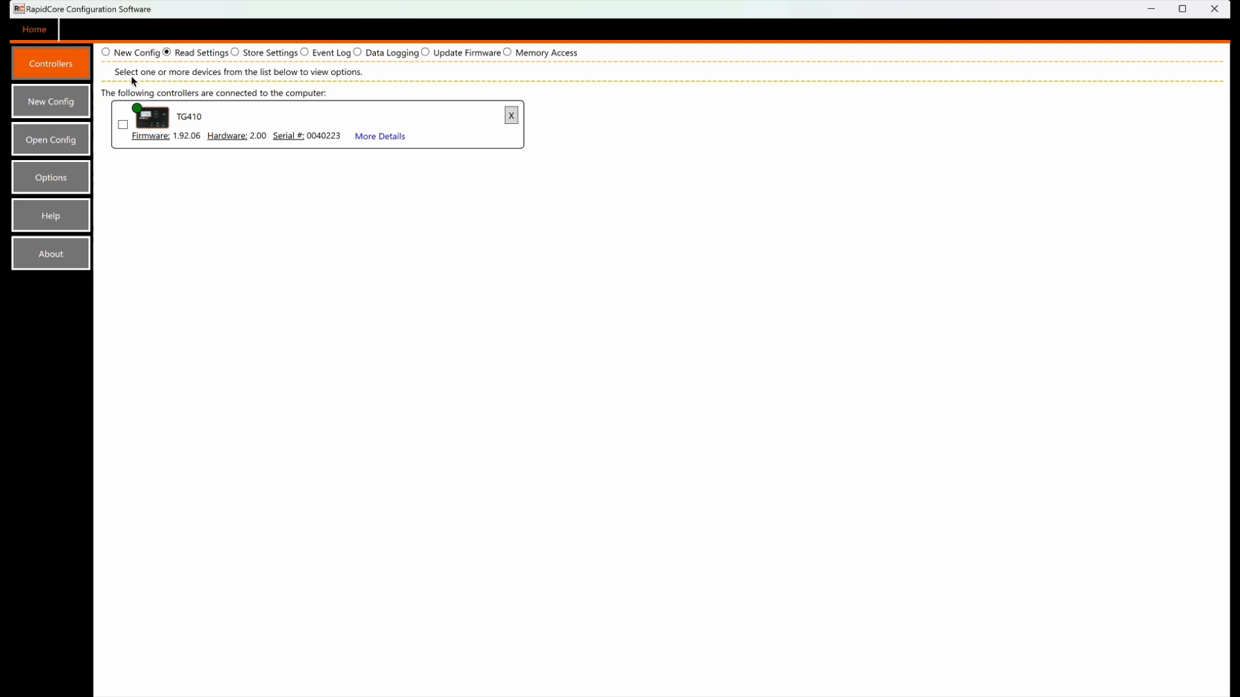
# Step: Check the software version, then route the TG410 USB device to the Windows 11 virtual machine
pyautogui.click(58, 254)
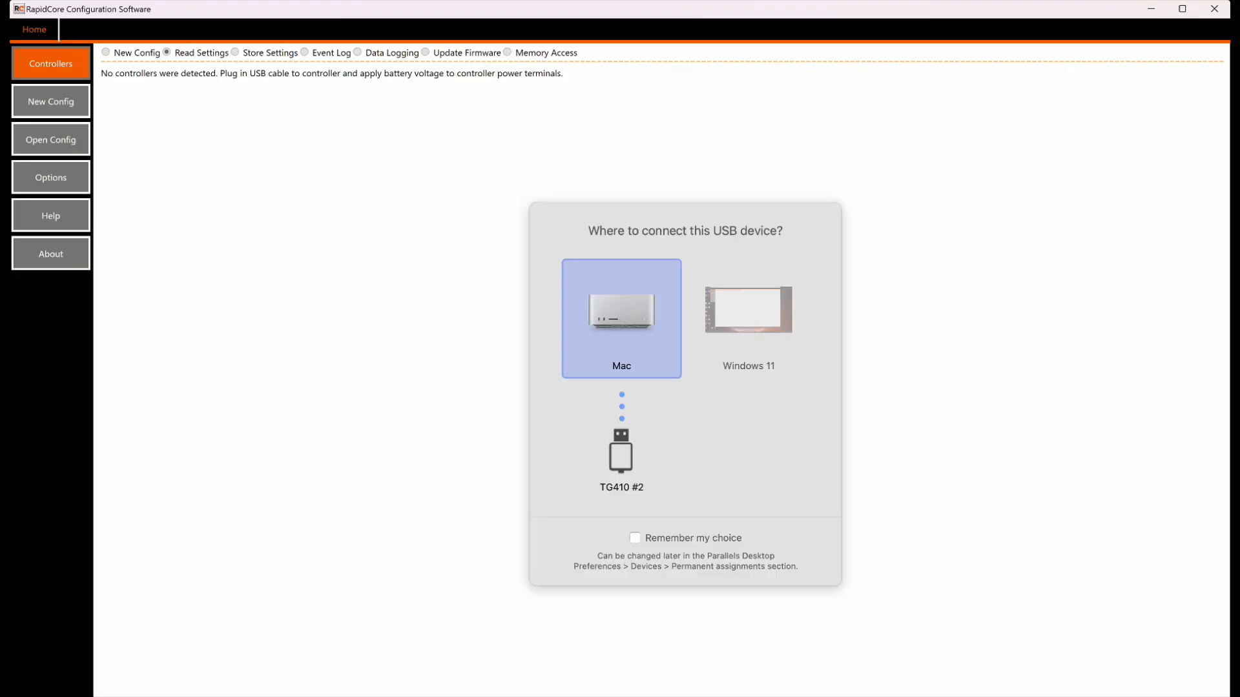
pyautogui.click(735, 338)
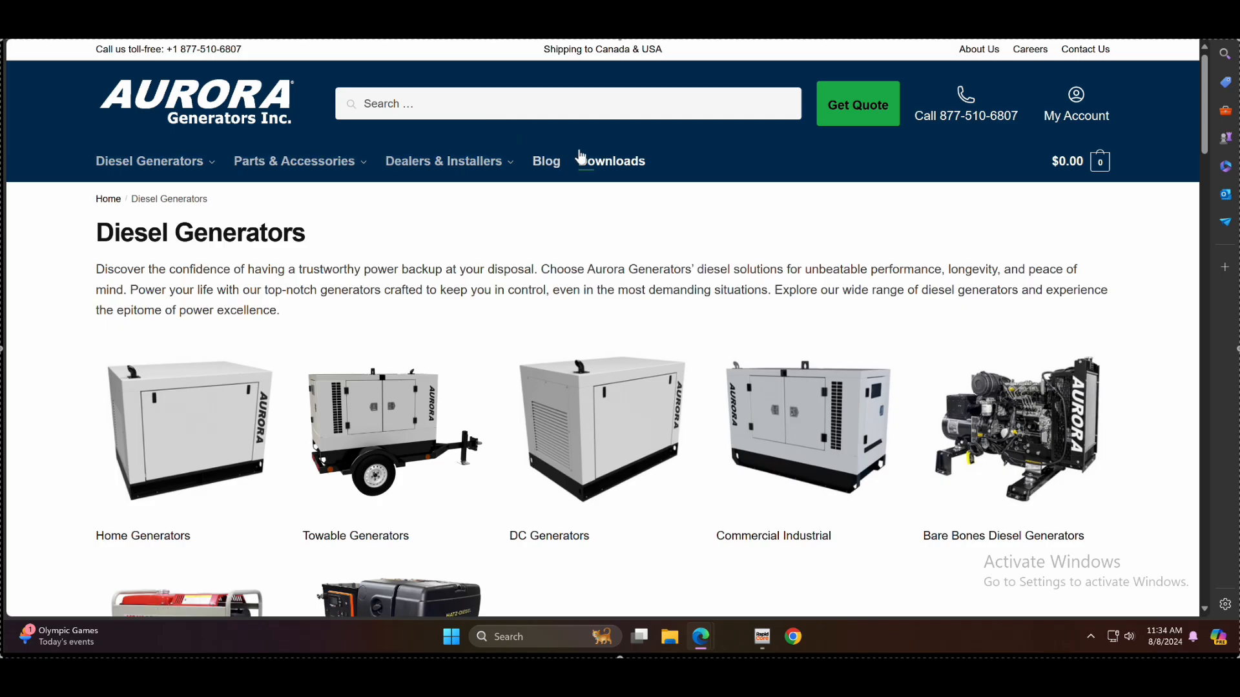
# Step: Go to the downloads page and expand the Rapidcore Software download links
pyautogui.click(583, 160)
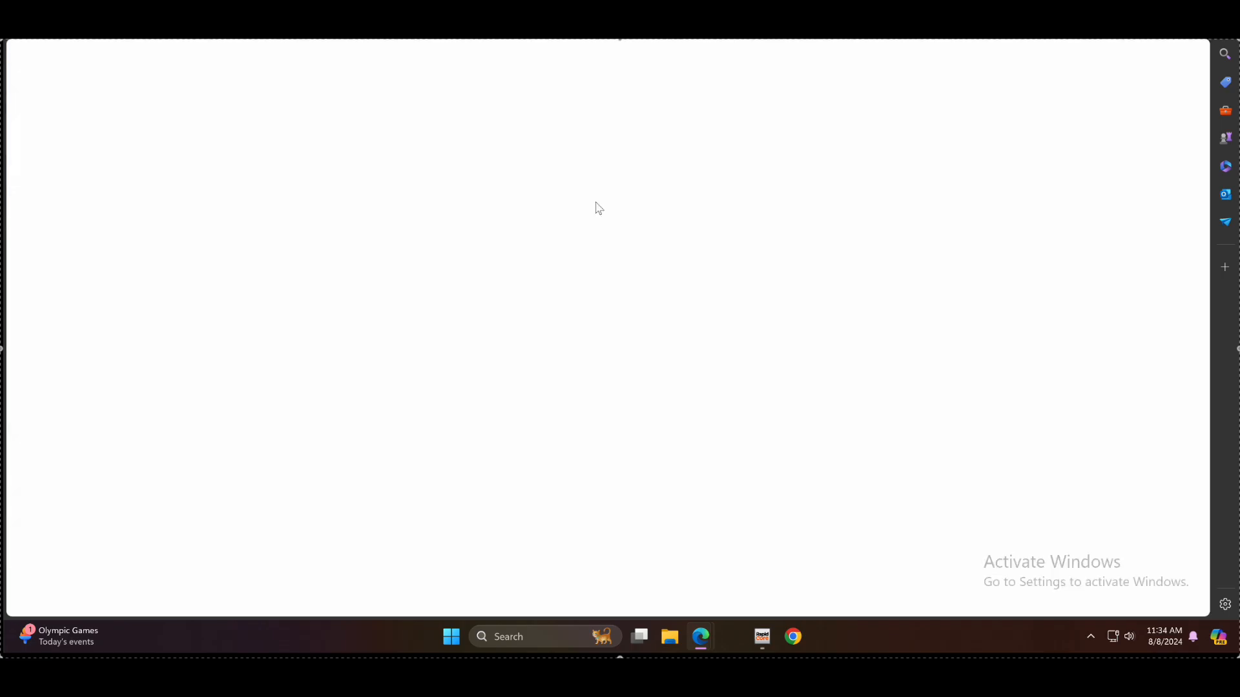
pyautogui.scroll(-10, 1158, 266)
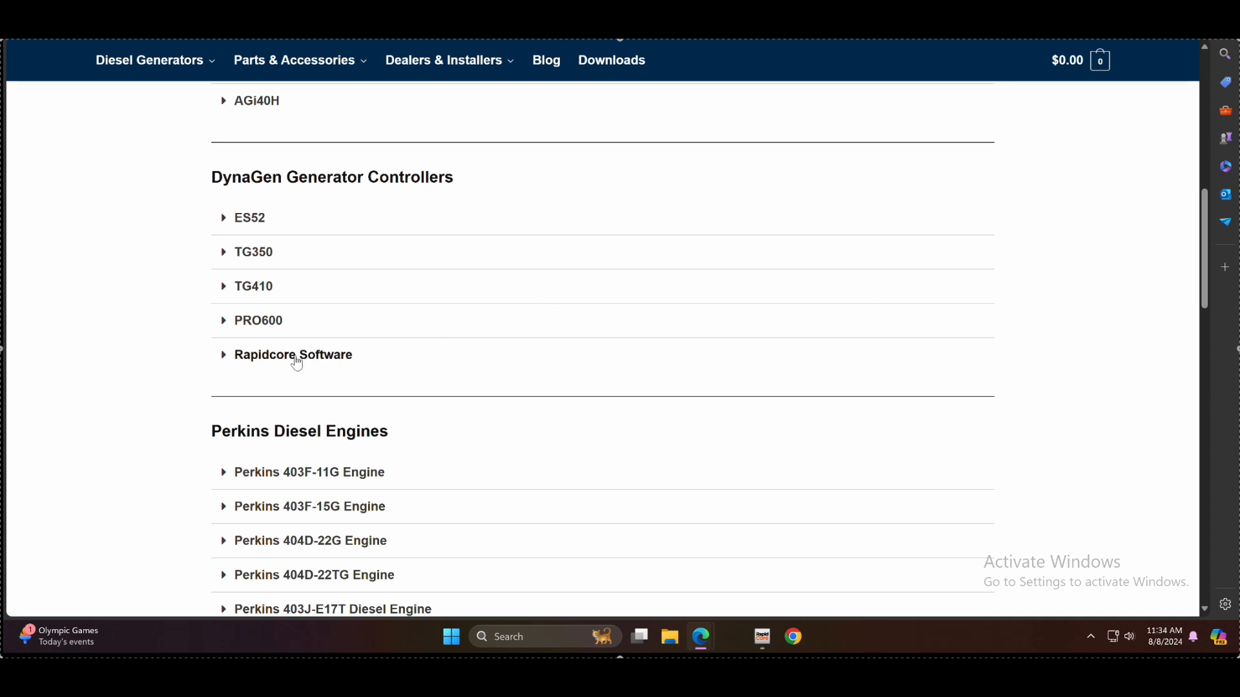
pyautogui.click(296, 357)
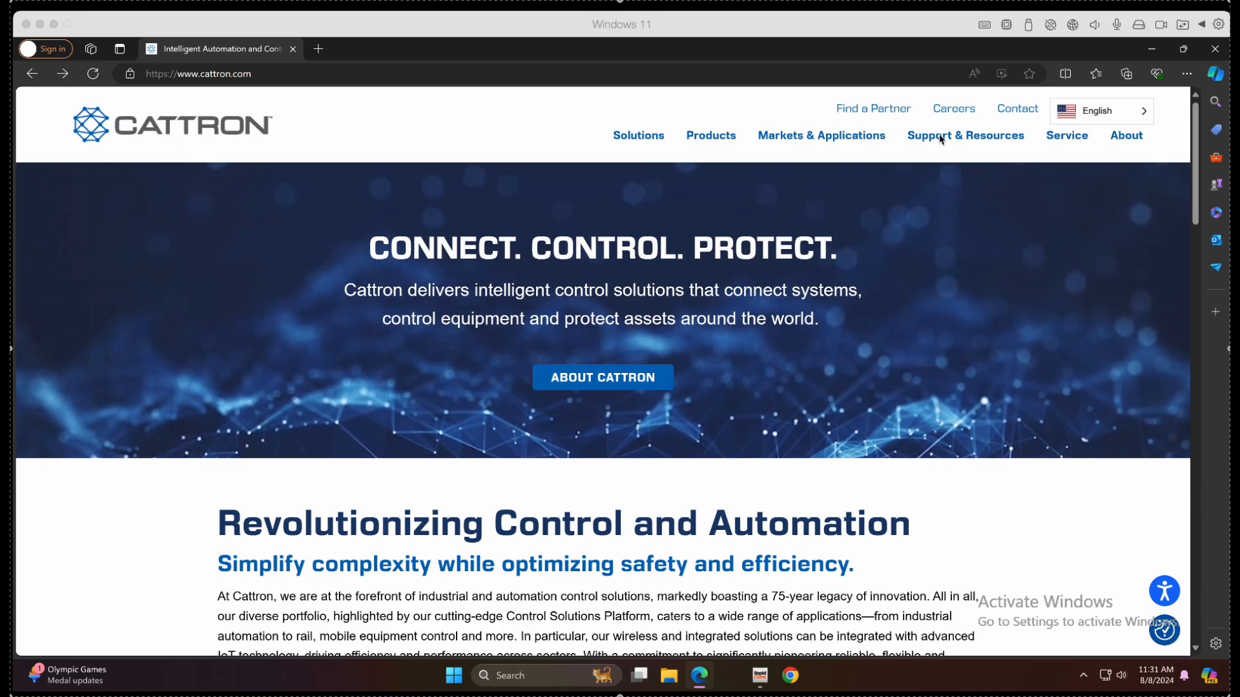
# Step: Filter Cattron Support & Resources to DynaGen software and pick the RapidCore Configuration Software V2.20.0.7 card
pyautogui.click(942, 137)
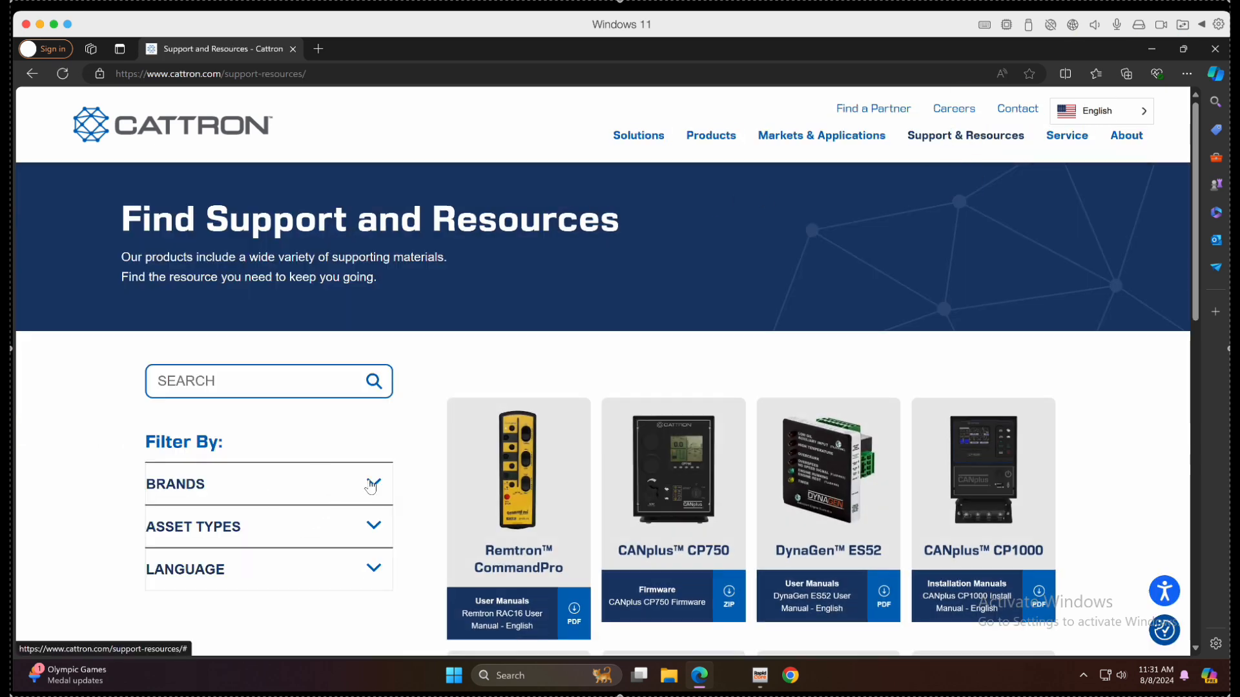
pyautogui.scroll(-5, 291, 491)
pyautogui.scroll(2, 252, 274)
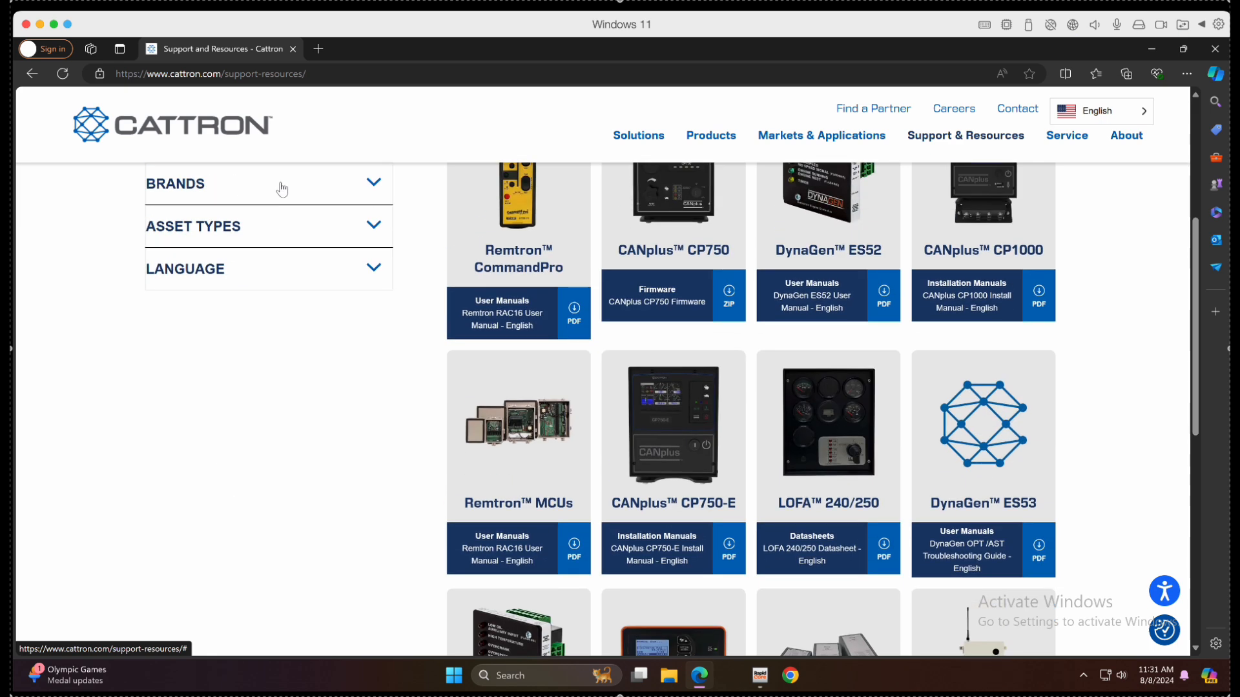
pyautogui.click(374, 276)
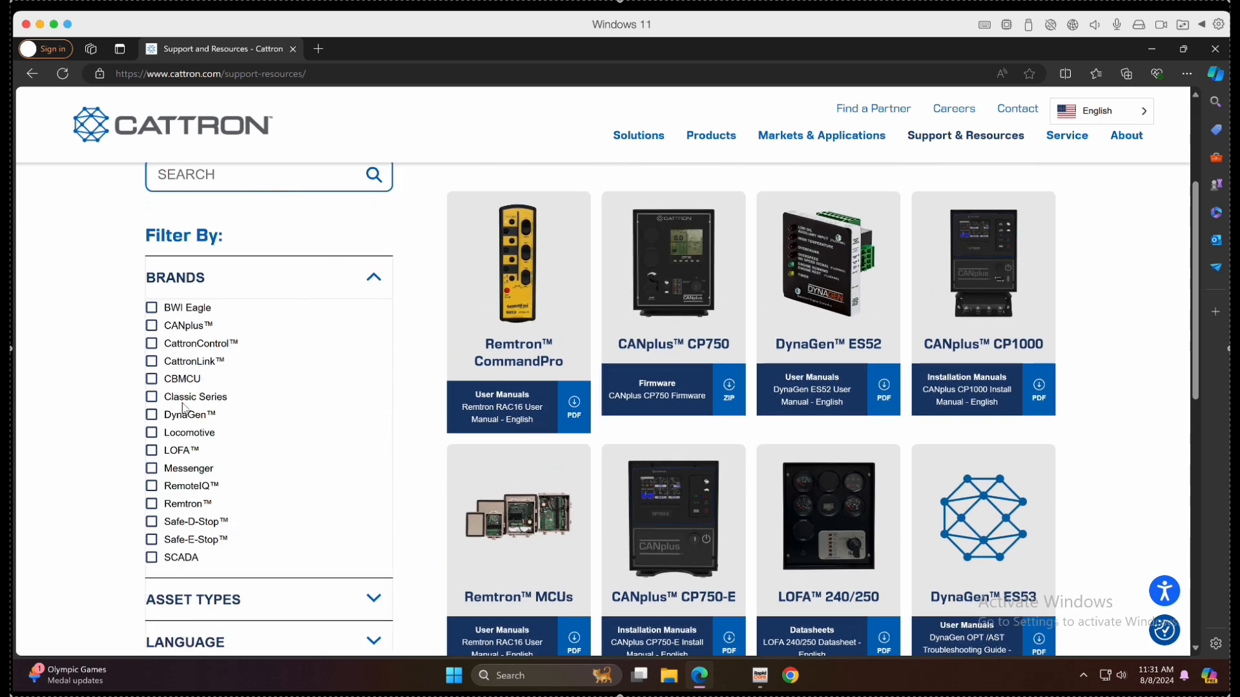
pyautogui.click(153, 415)
pyautogui.click(213, 600)
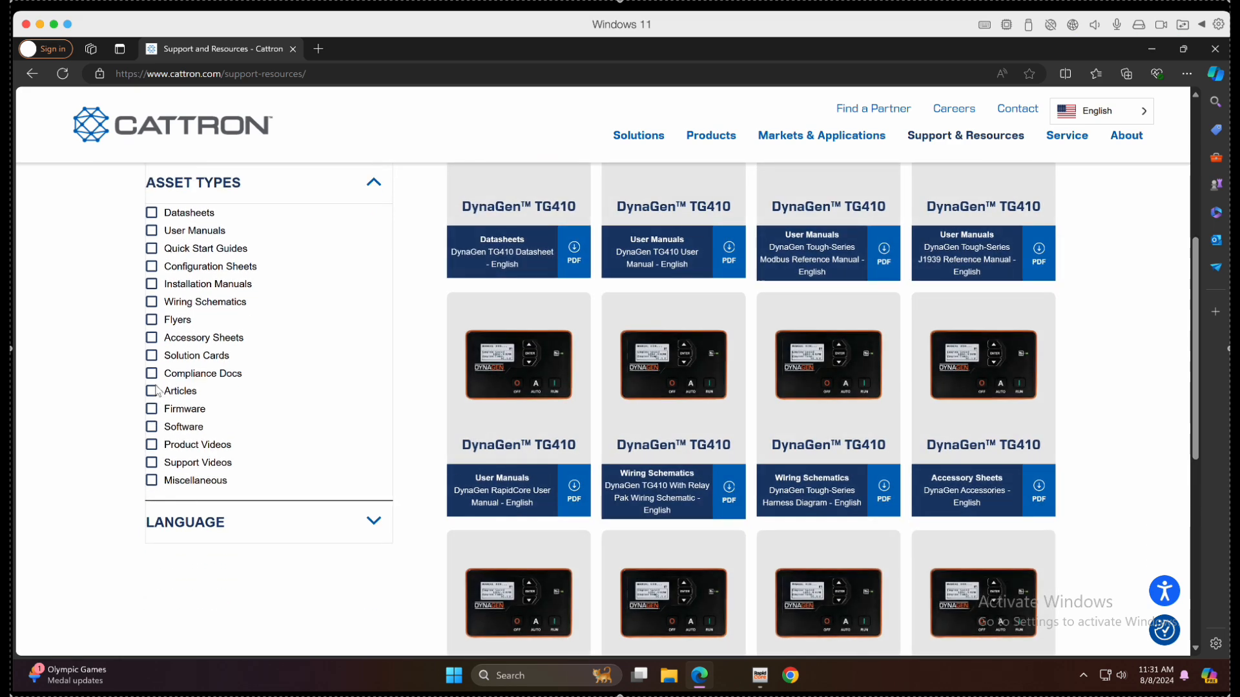
pyautogui.click(152, 428)
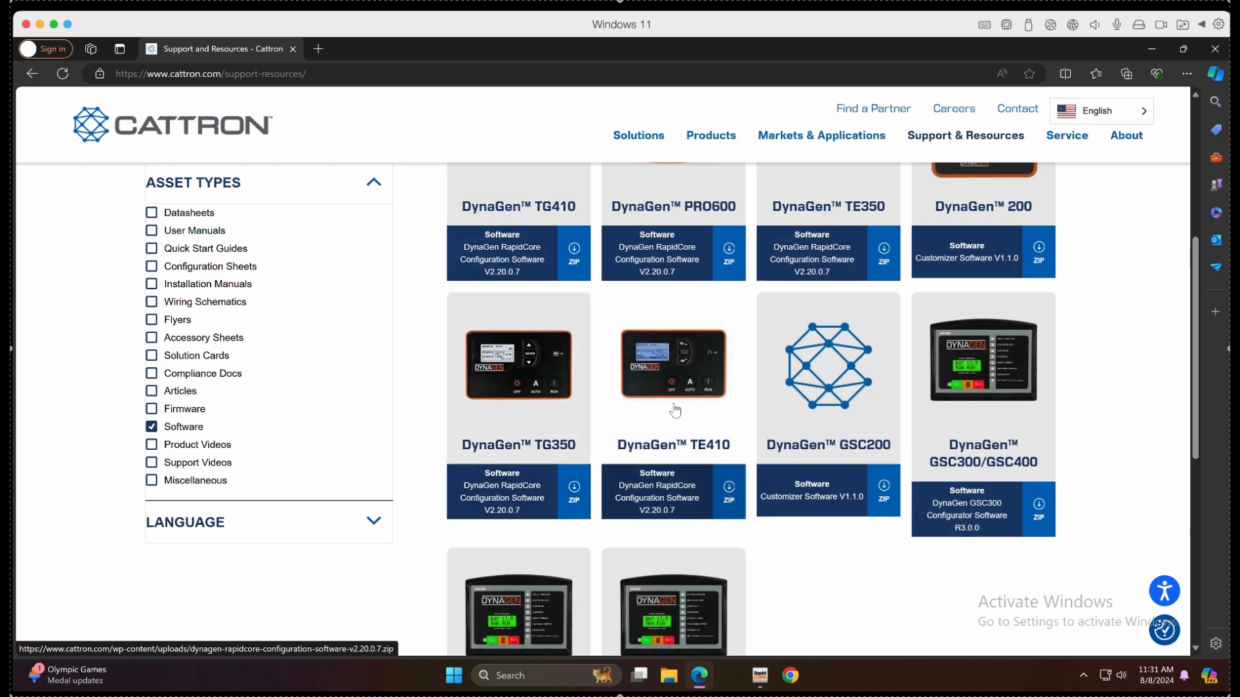
pyautogui.scroll(1, 686, 334)
pyautogui.scroll(2, 686, 334)
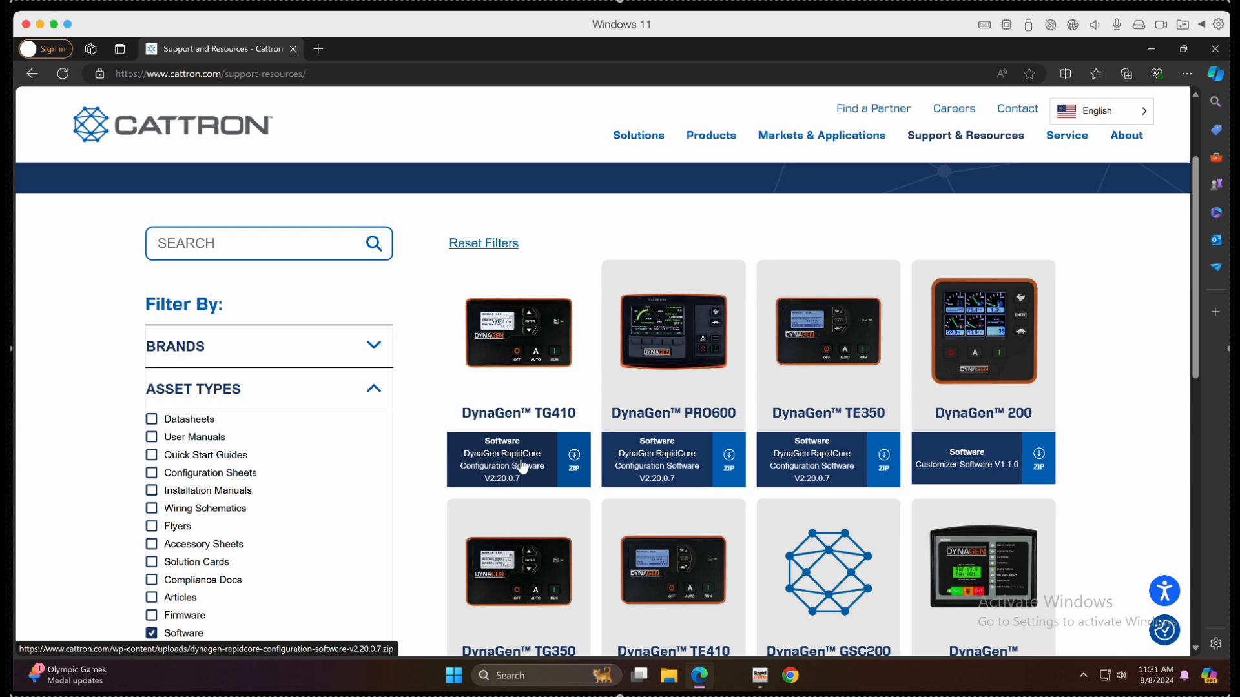
pyautogui.scroll(-3, 520, 466)
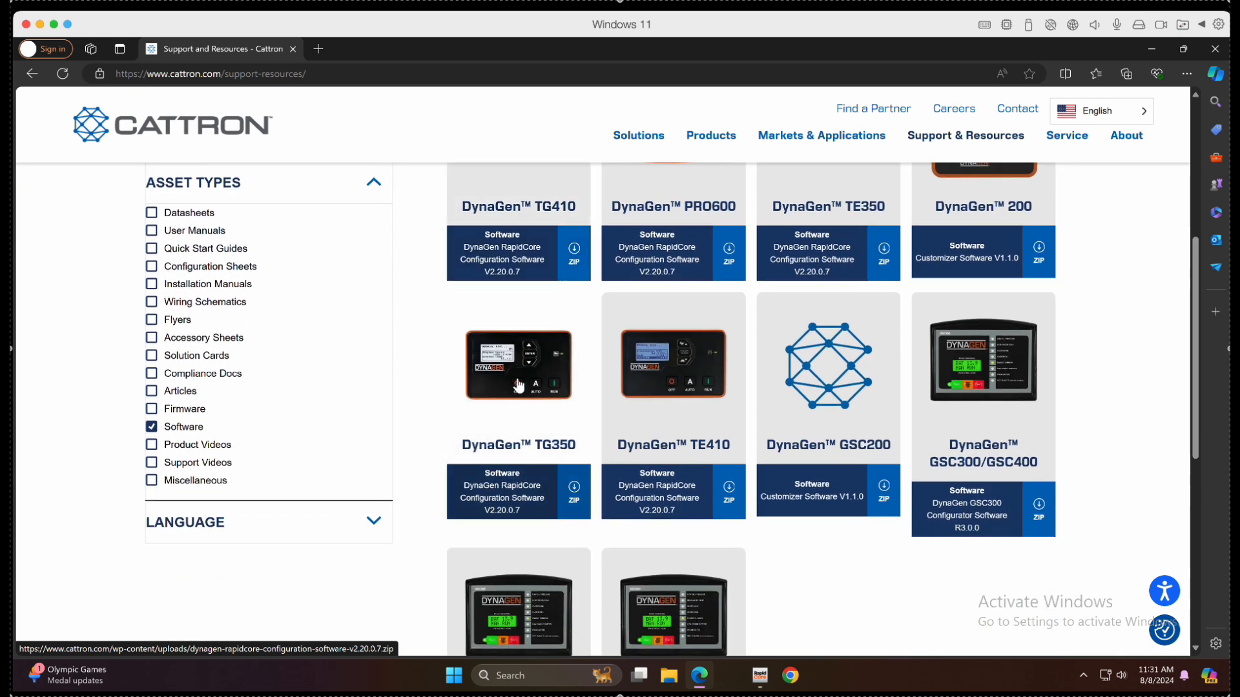
pyautogui.click(525, 494)
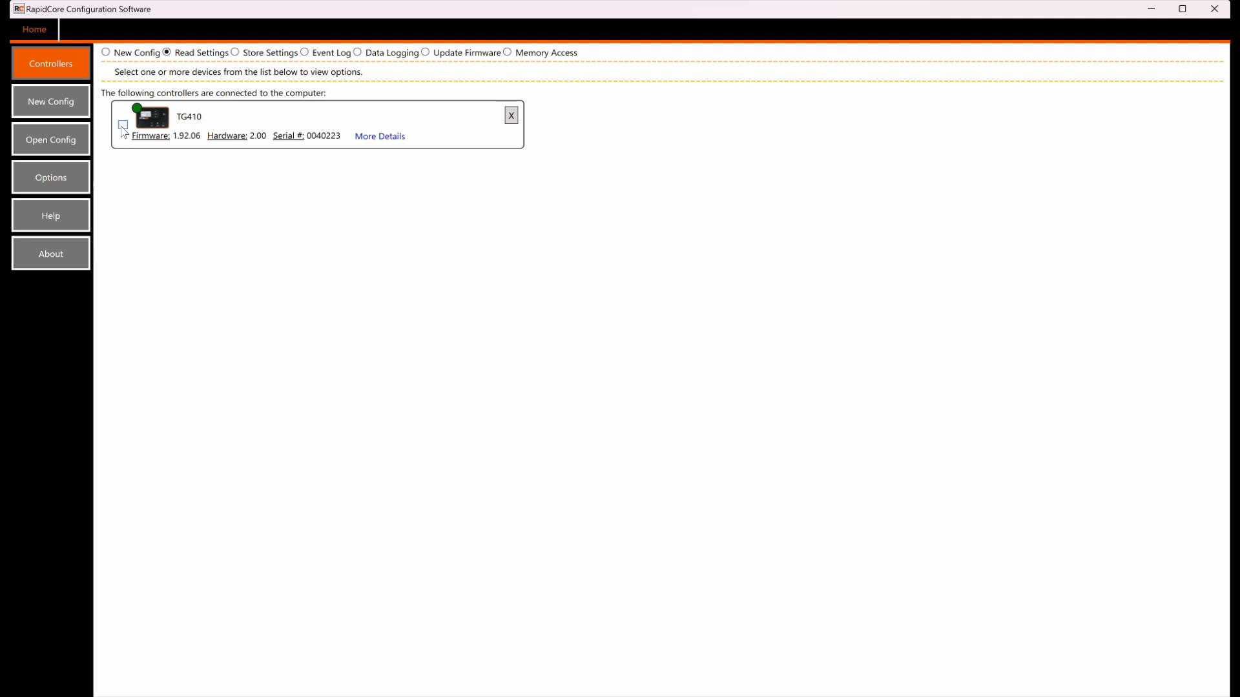
# Step: Tick the connected TG410 controller (firmware 1.92.06, hardware 2.00) for reading settings
pyautogui.click(123, 127)
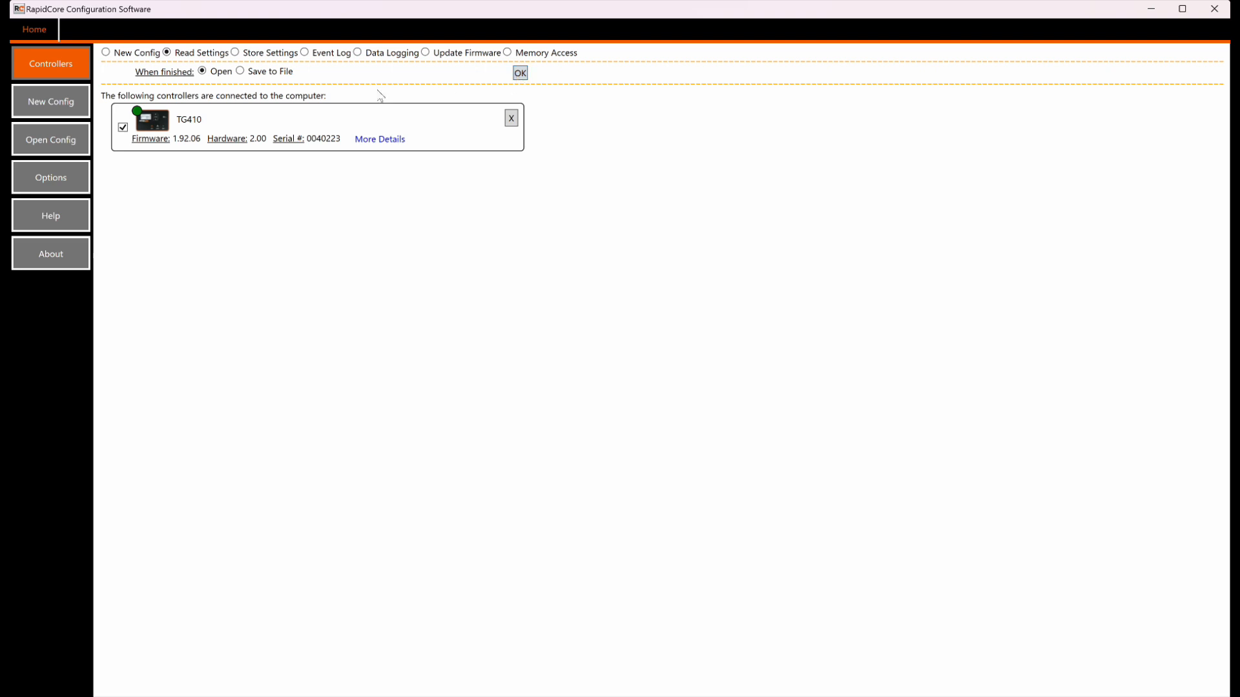
# Step: Read the TG410 settings into backup.settings on the Desktop, then switch reads back to Open
pyautogui.click(241, 71)
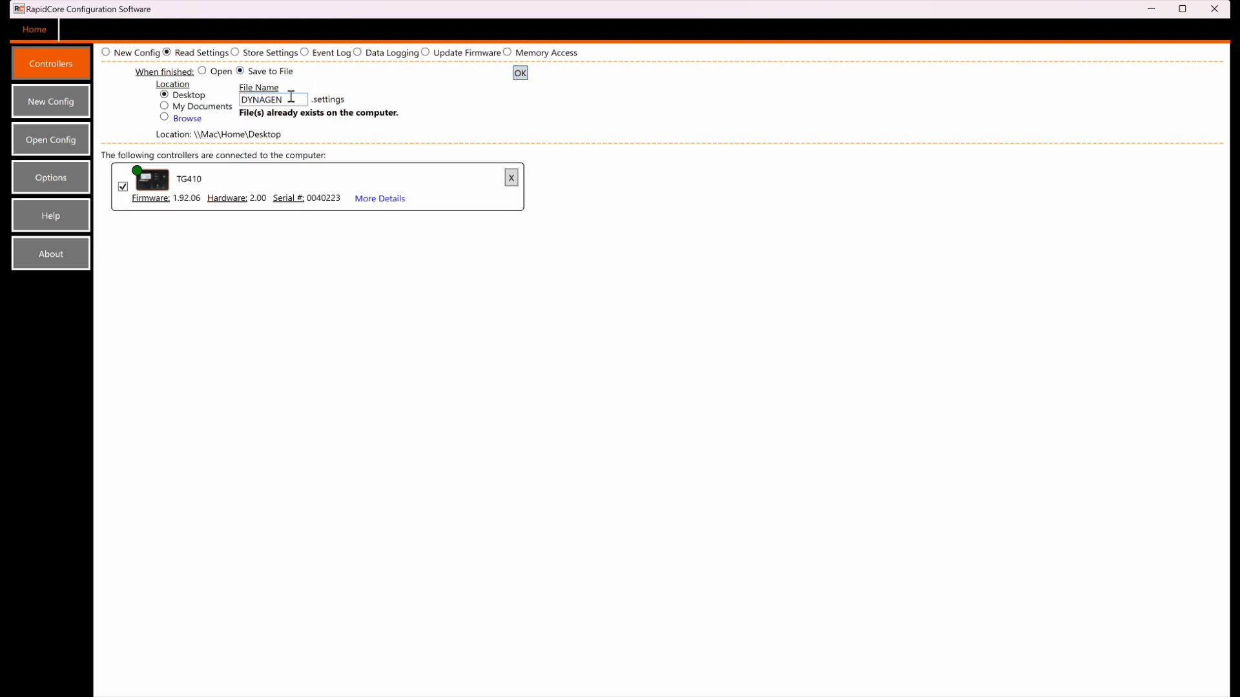
pyautogui.moveTo(284, 99); pyautogui.dragTo(240, 99)
pyautogui.write('ba')
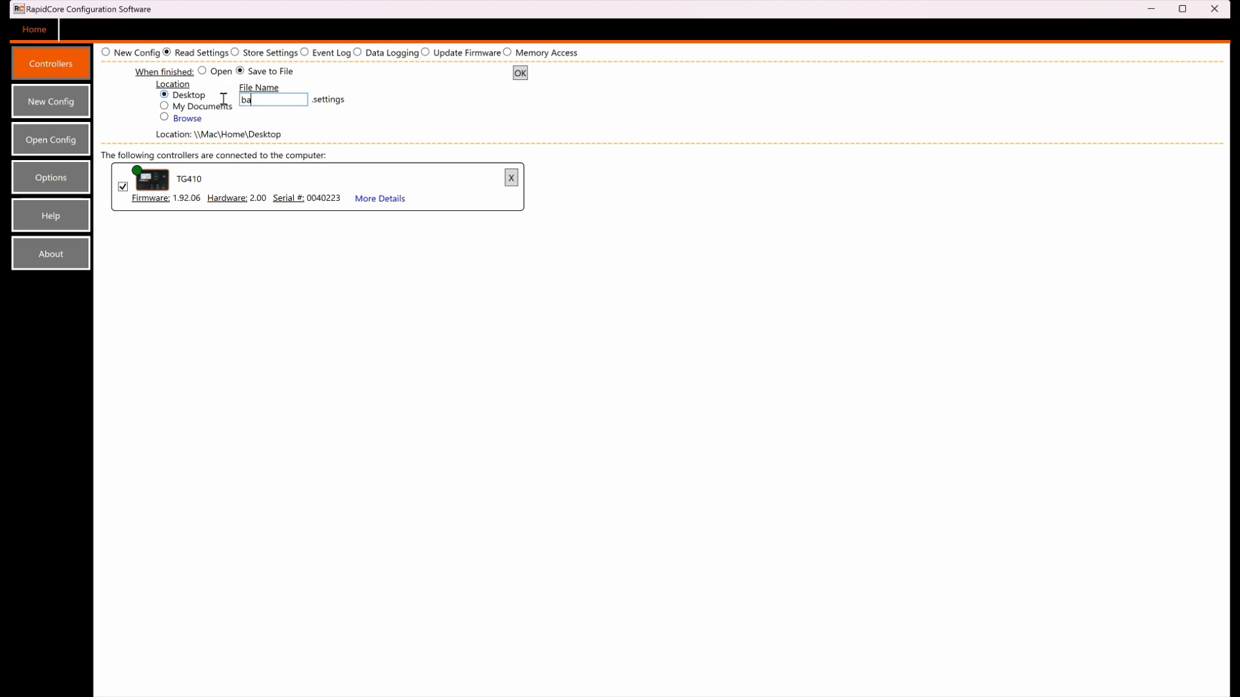
pyautogui.write('ckup')
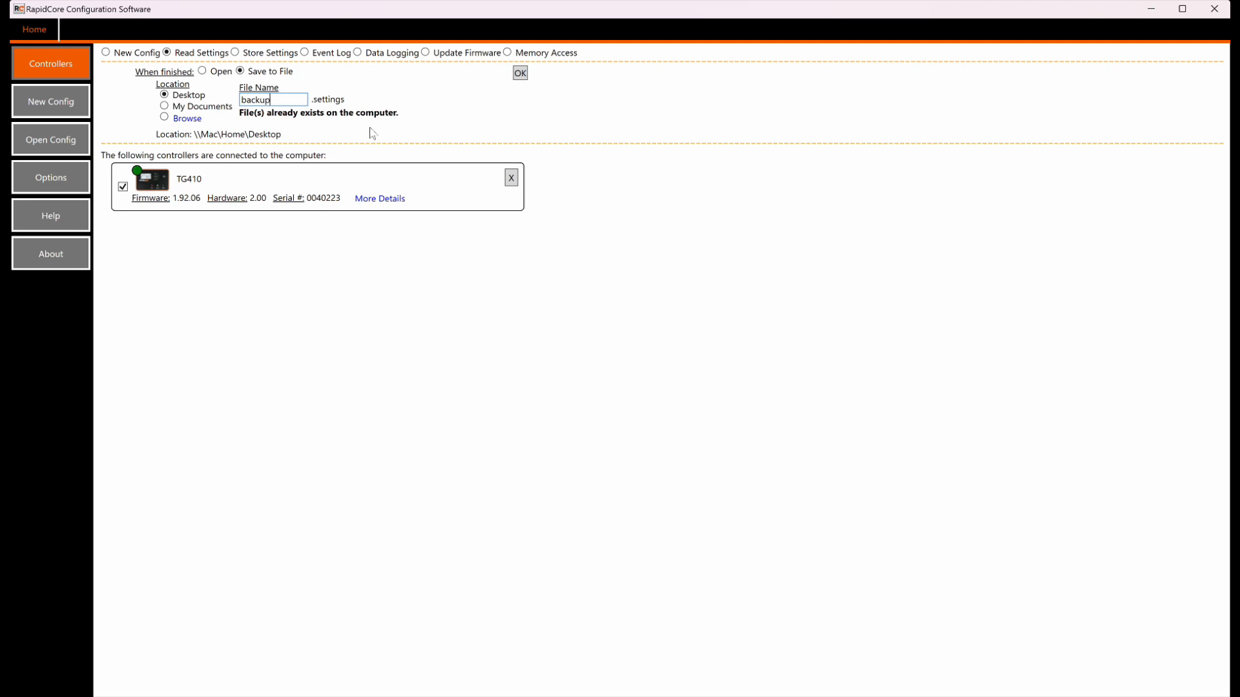
pyautogui.click(521, 74)
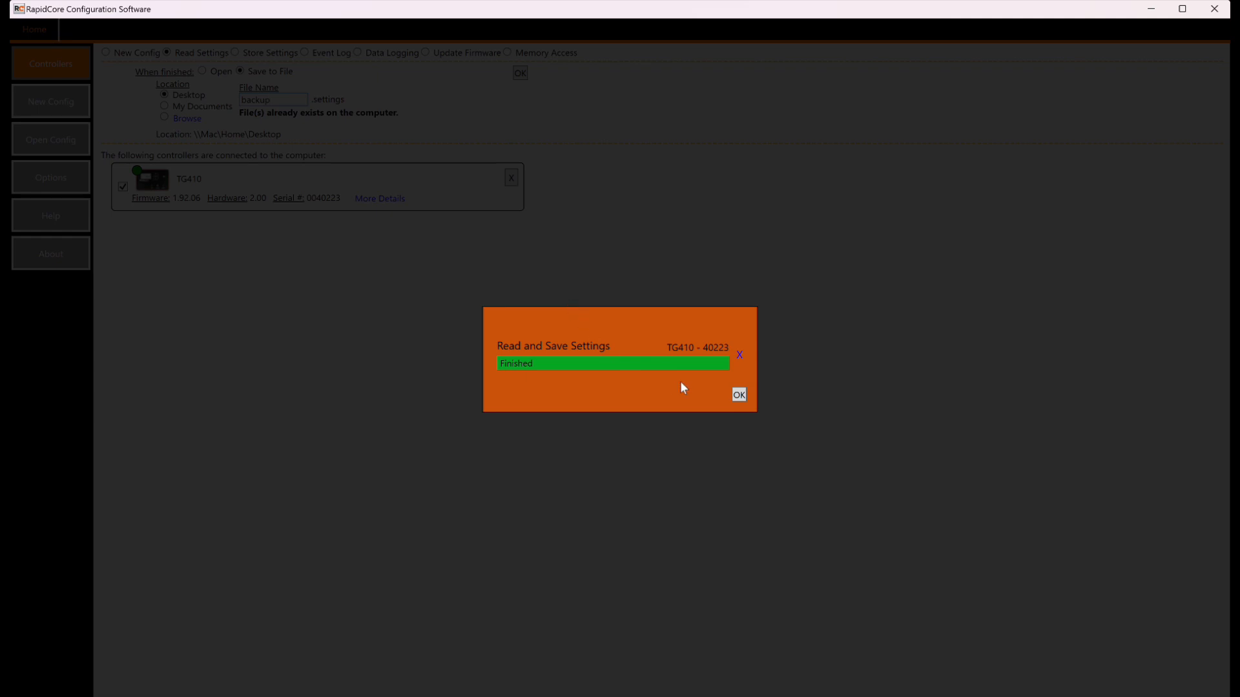
pyautogui.click(739, 395)
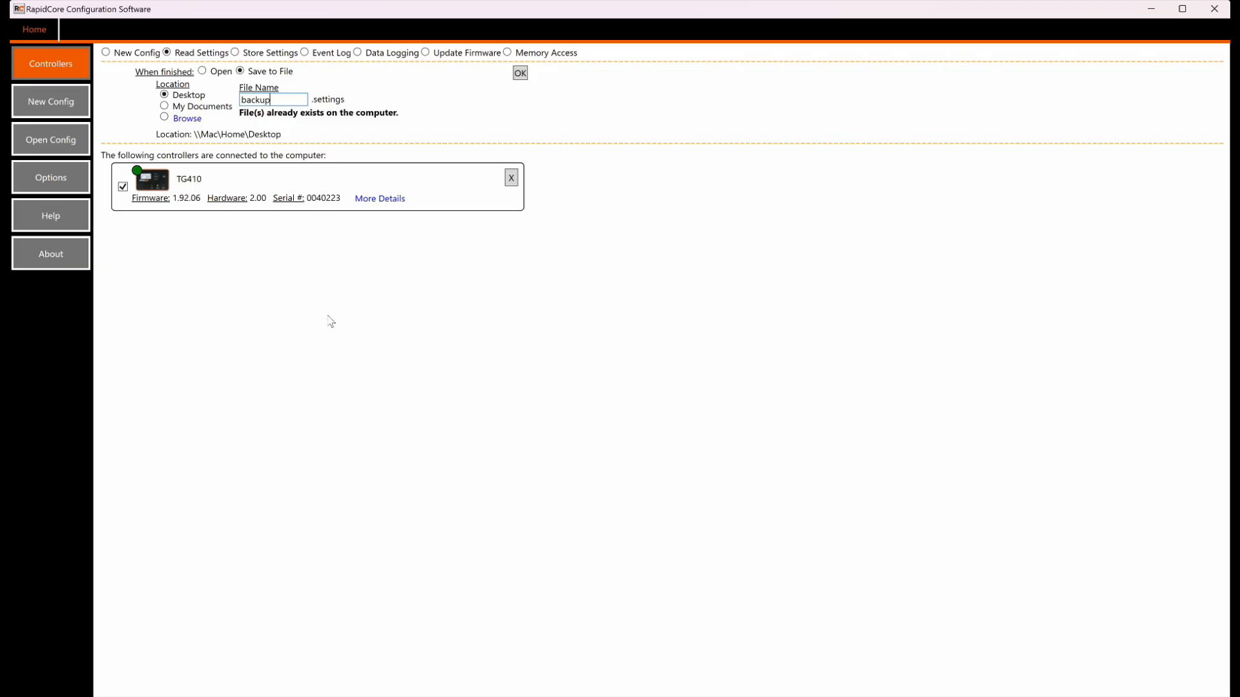
pyautogui.click(202, 72)
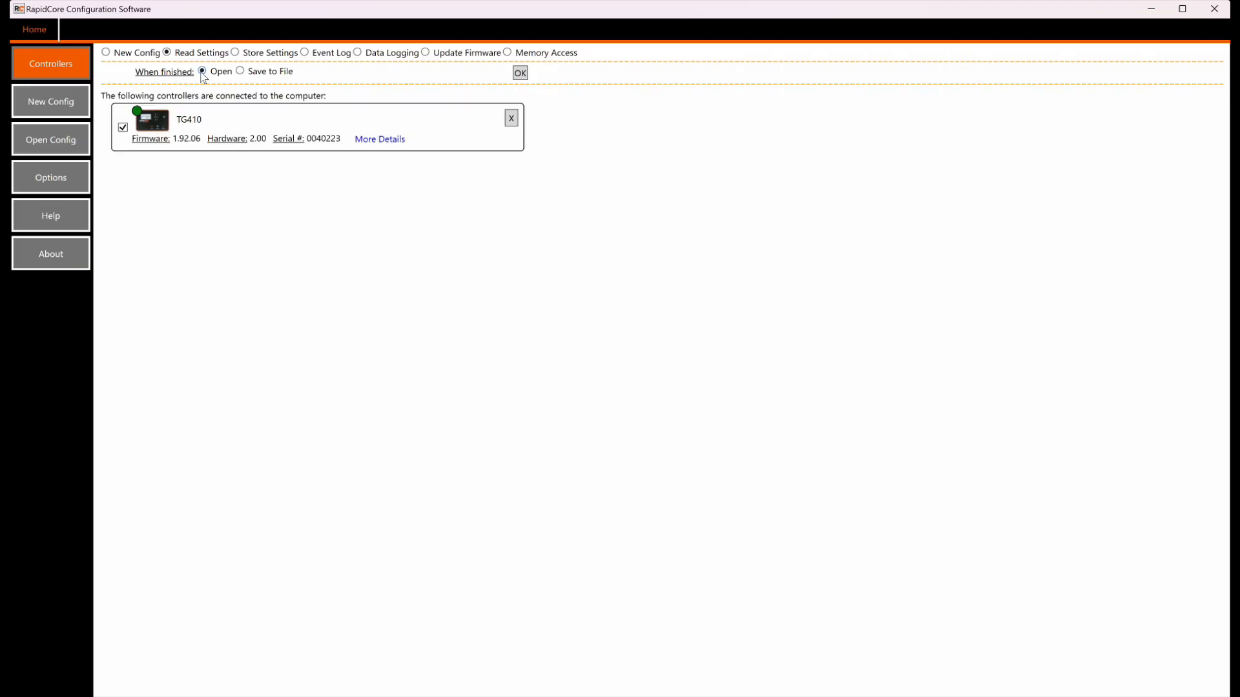
# Step: Open the TG410 settings and set Operator Setup LCD Contrast to 30% with a 600 s backlight timeout
pyautogui.click(520, 73)
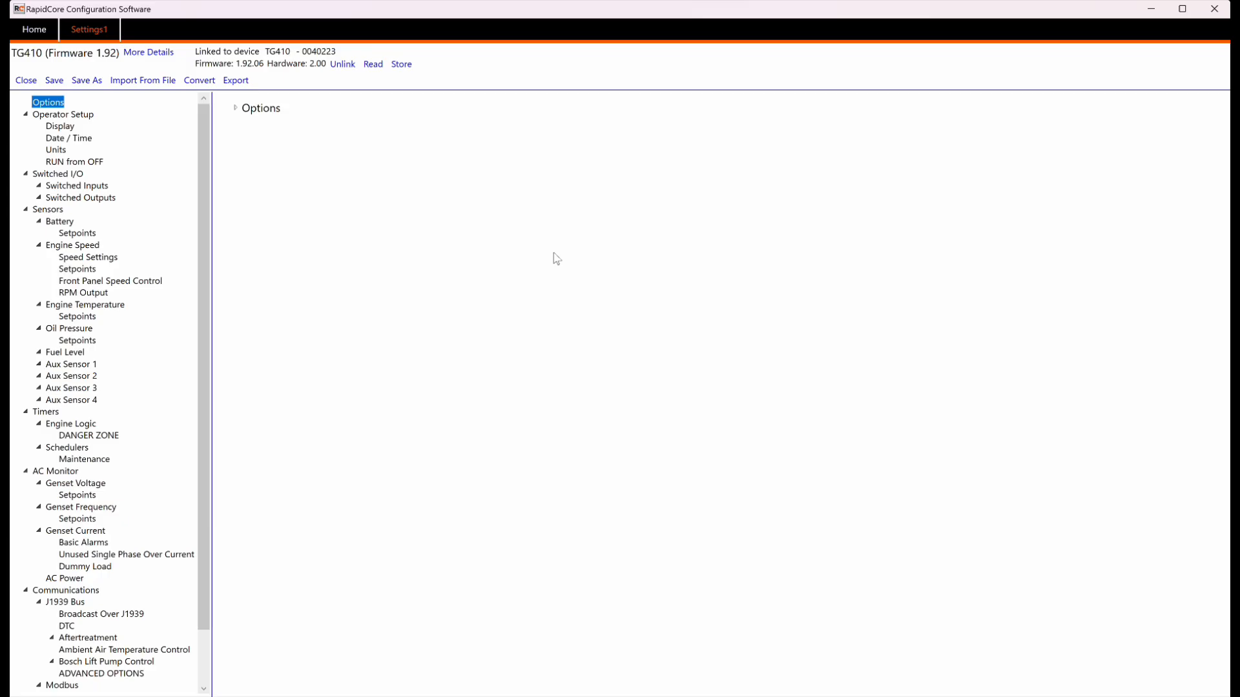
pyautogui.click(64, 116)
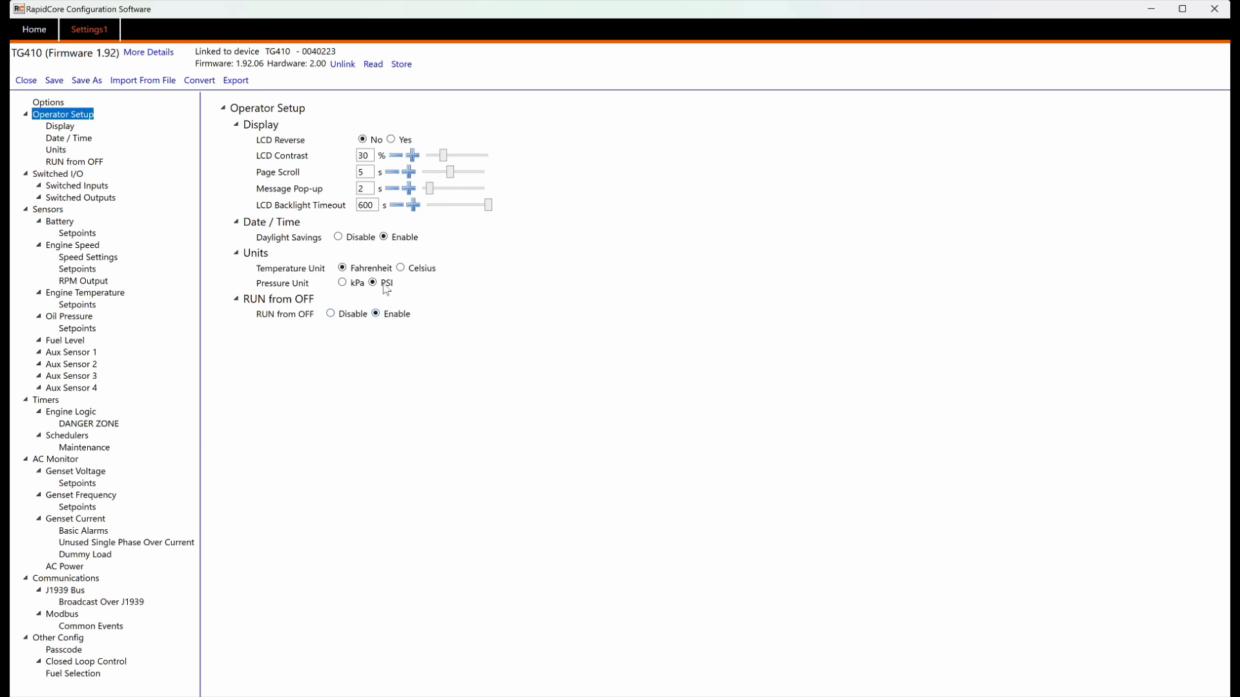
pyautogui.moveTo(272, 146)
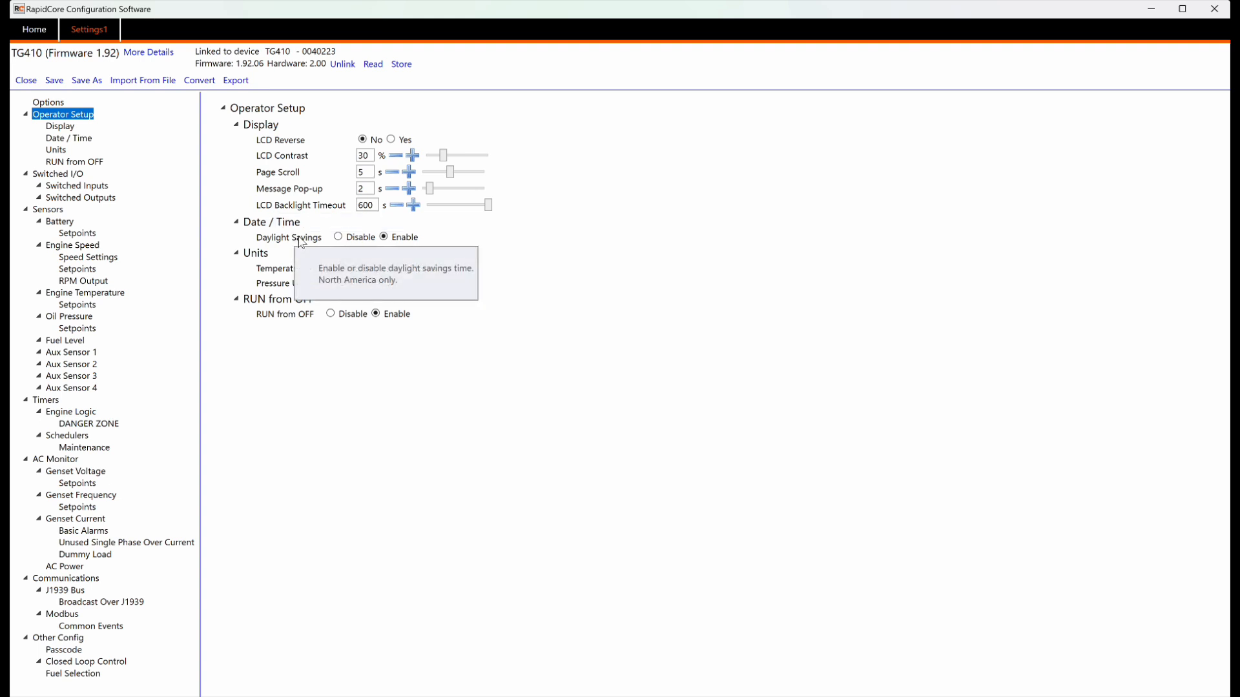
pyautogui.click(353, 156)
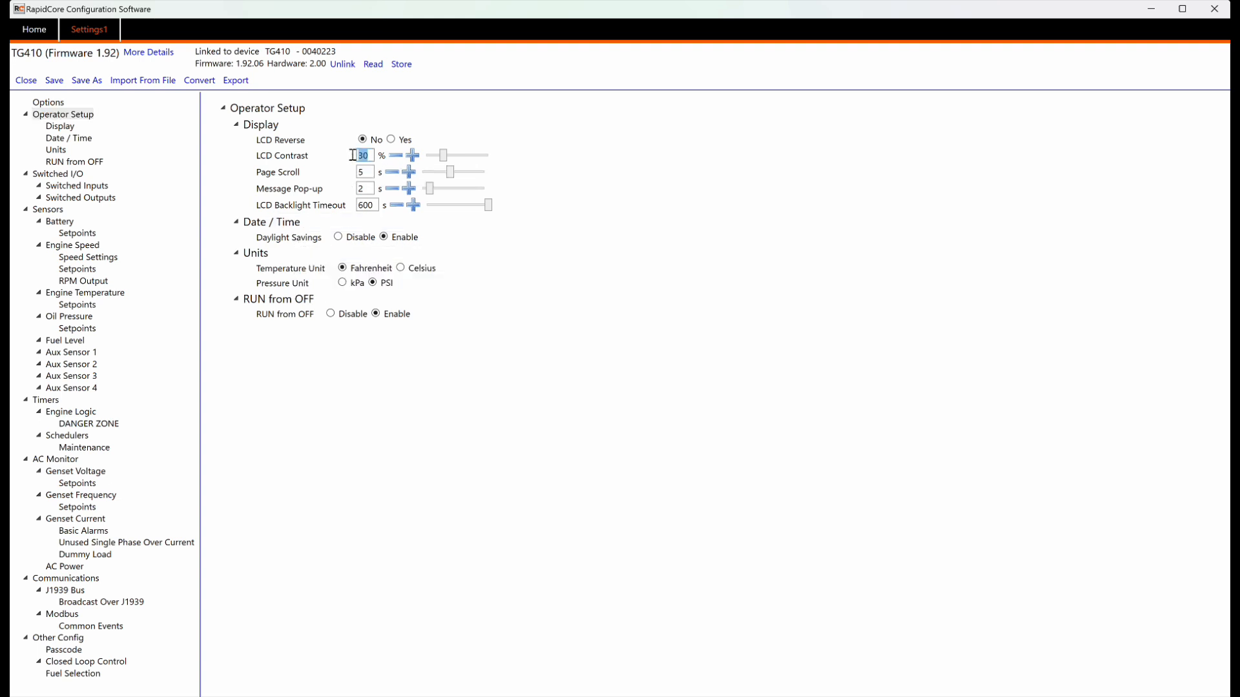
pyautogui.write('2')
pyautogui.click(412, 156)
pyautogui.click(412, 156)
pyautogui.click(412, 156)
pyautogui.click(412, 156)
pyautogui.click(396, 157)
pyautogui.click(396, 157)
pyautogui.moveTo(447, 155)
pyautogui.mouseDown()
pyautogui.moveTo(482, 158)
pyautogui.moveTo(445, 161)
pyautogui.mouseUp()
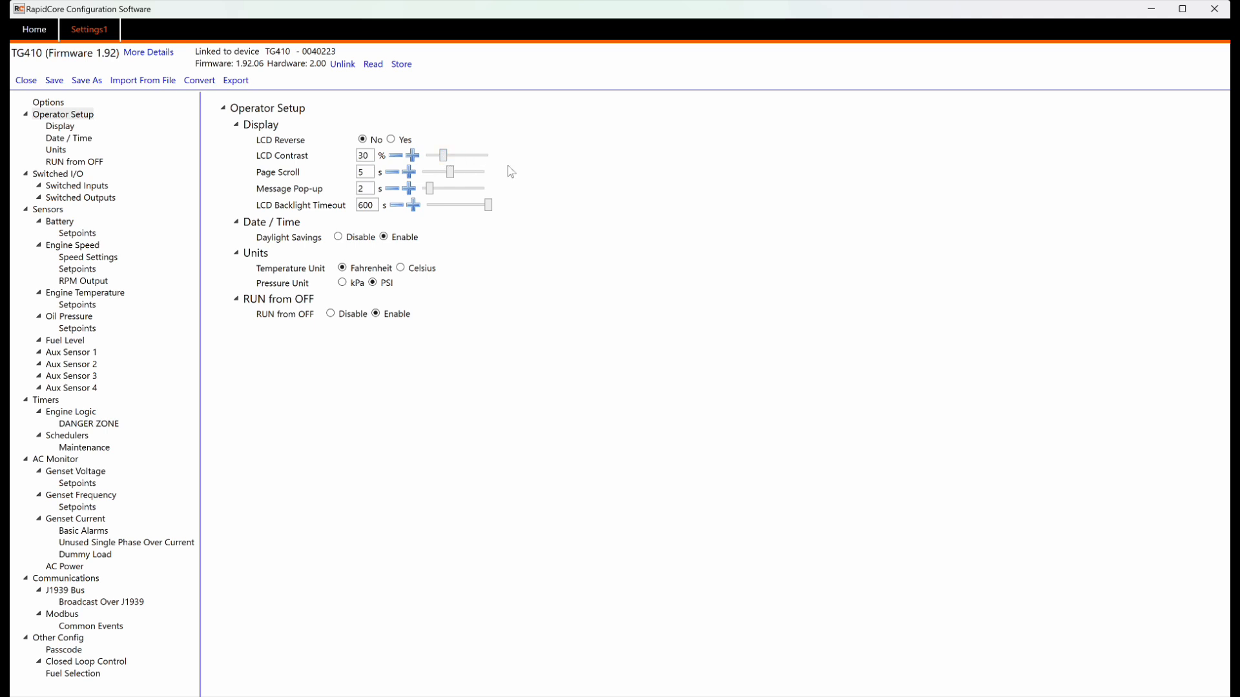
pyautogui.moveTo(491, 204)
pyautogui.mouseDown()
pyautogui.moveTo(471, 206)
pyautogui.moveTo(514, 207)
pyautogui.mouseUp()
# Step: Set switched input C's function to Start/Stop
pyautogui.click(60, 175)
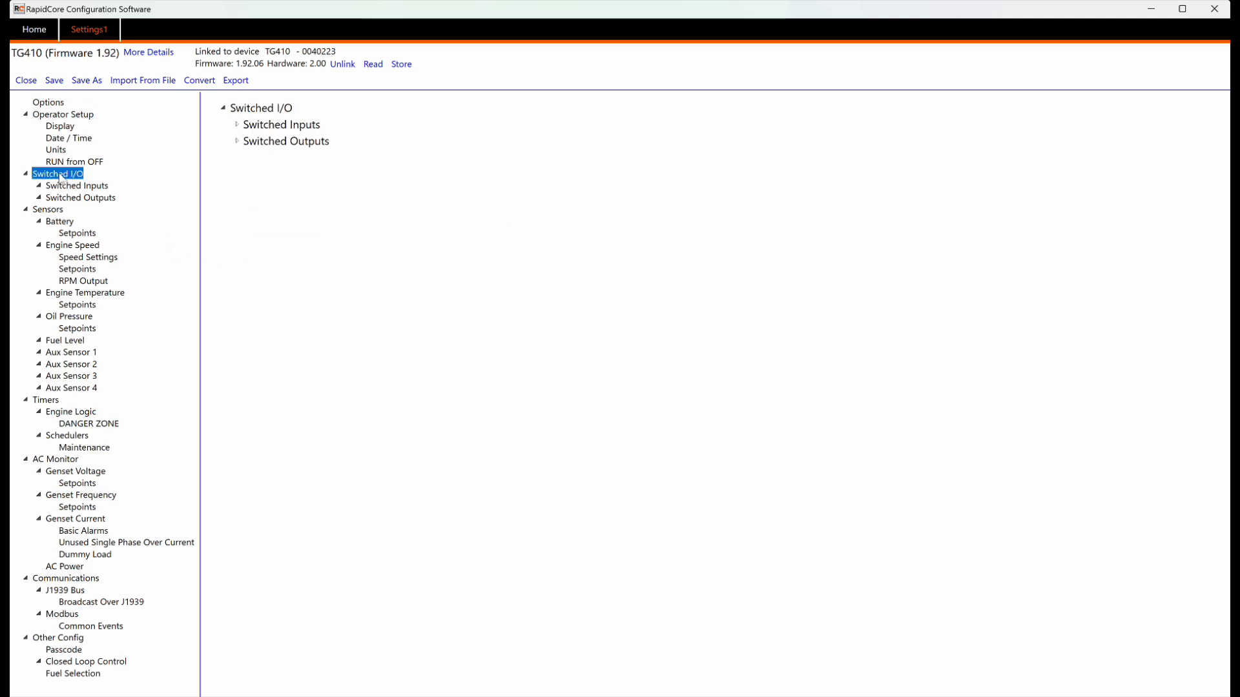
pyautogui.click(237, 126)
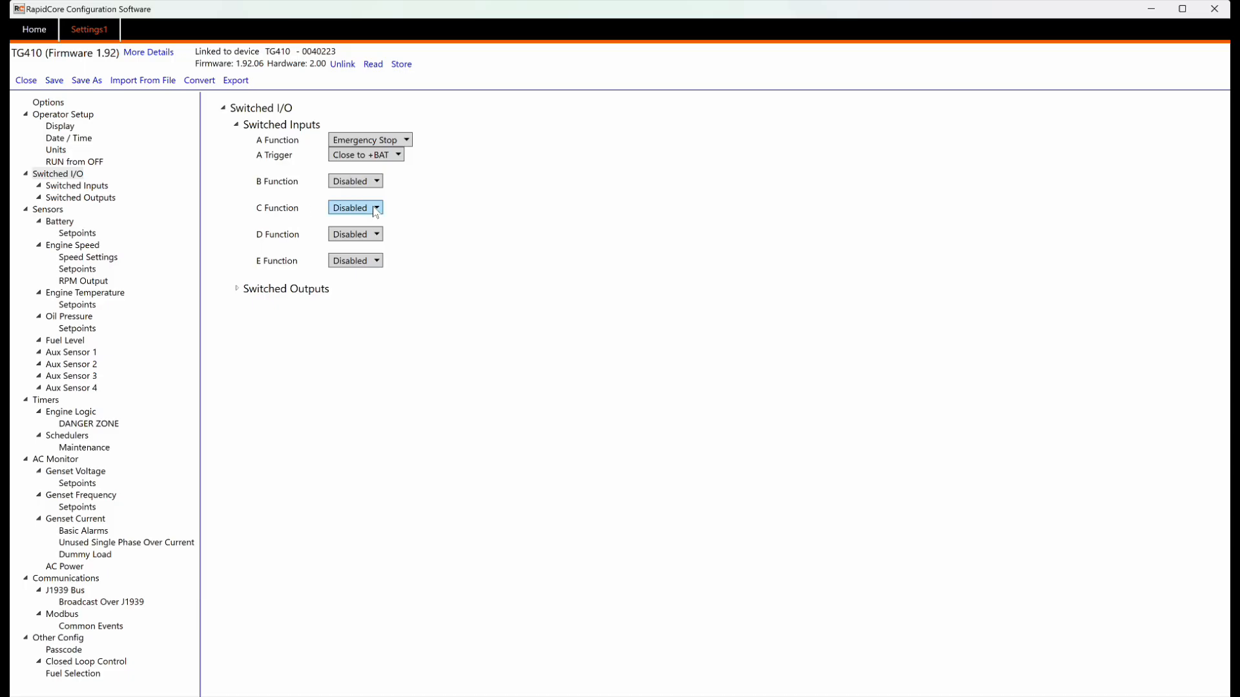
pyautogui.click(373, 207)
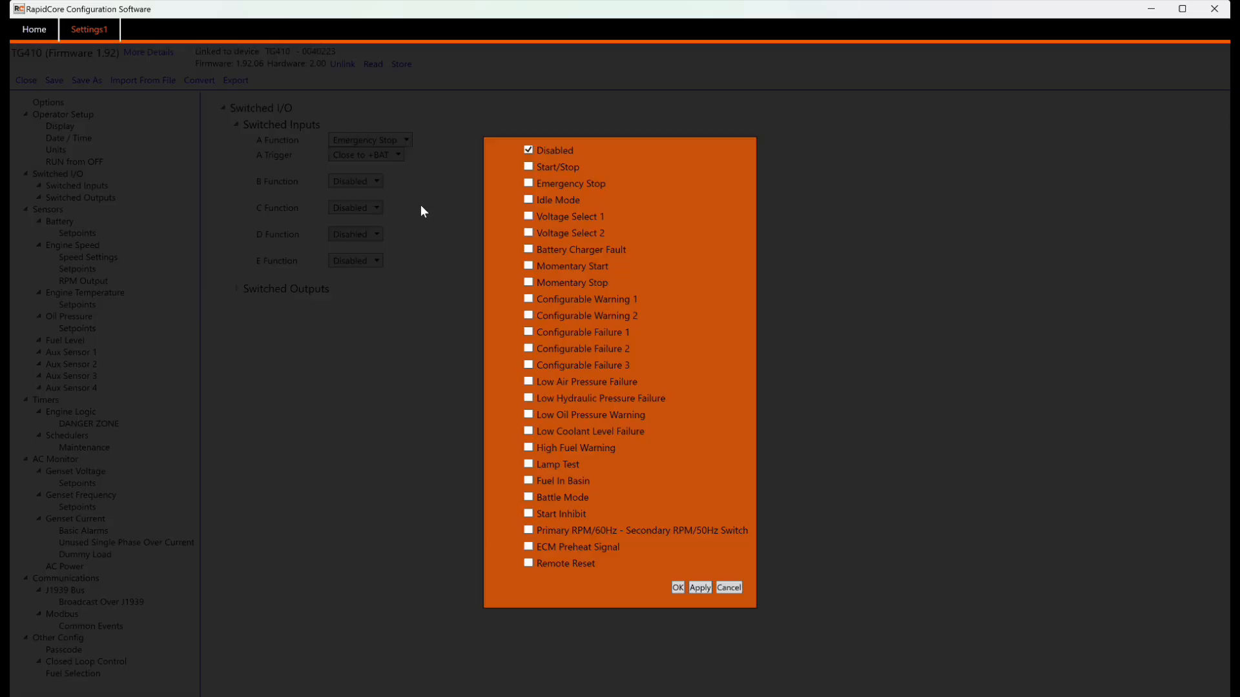
pyautogui.moveTo(555, 172)
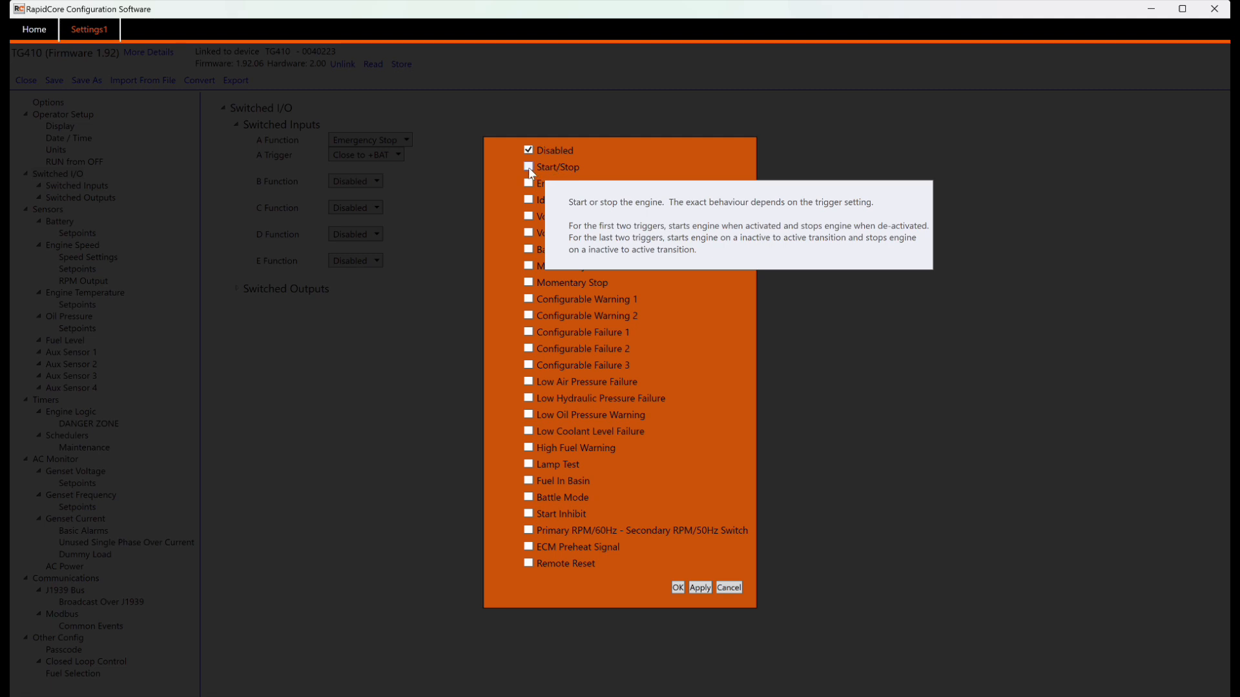
pyautogui.click(529, 168)
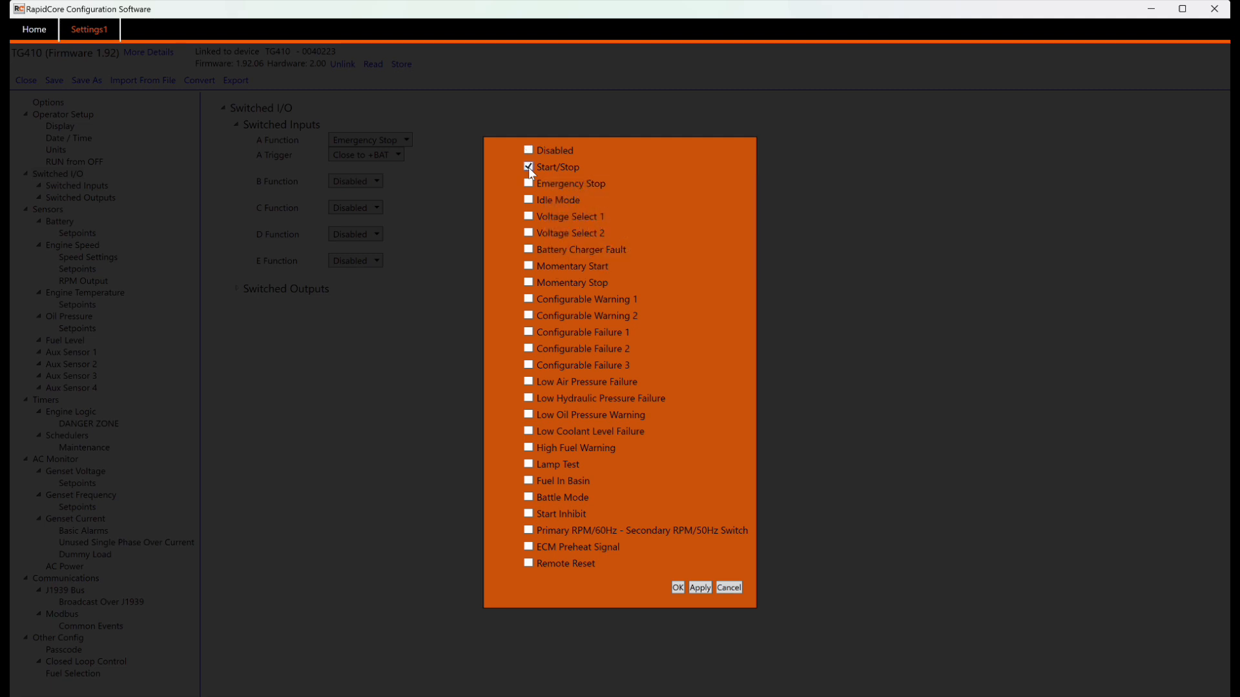
pyautogui.click(678, 588)
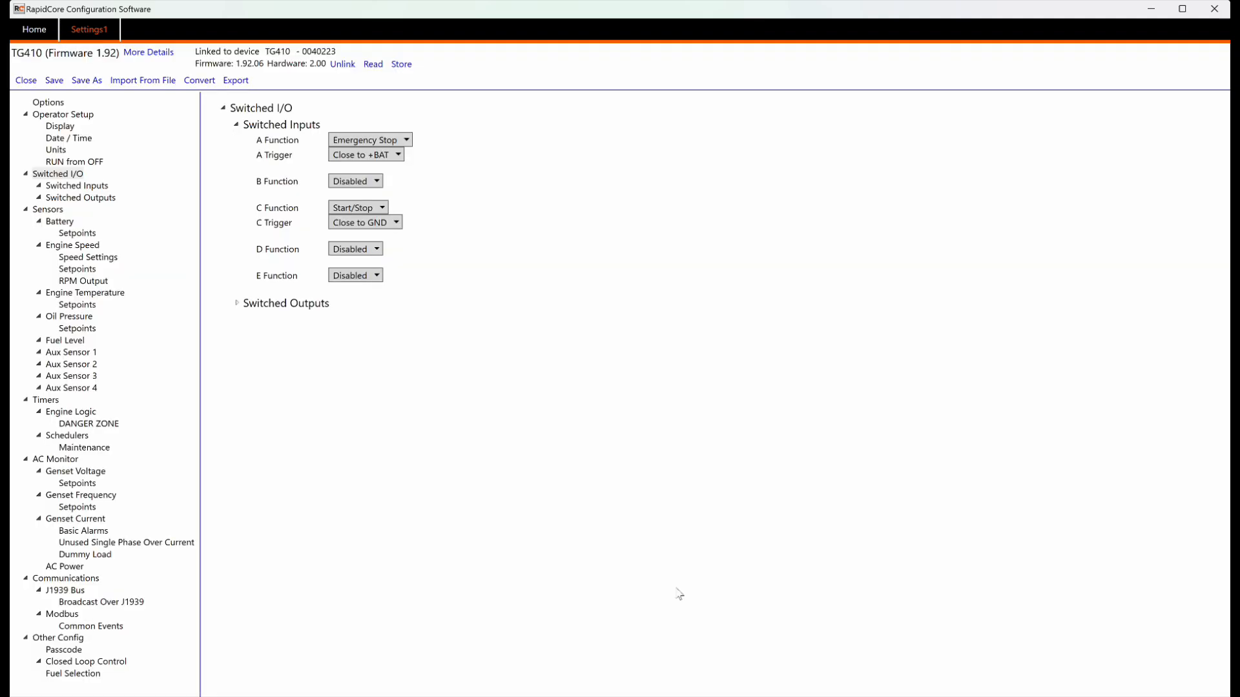
# Step: Keep switched input C's trigger at Close to GND
pyautogui.click(365, 223)
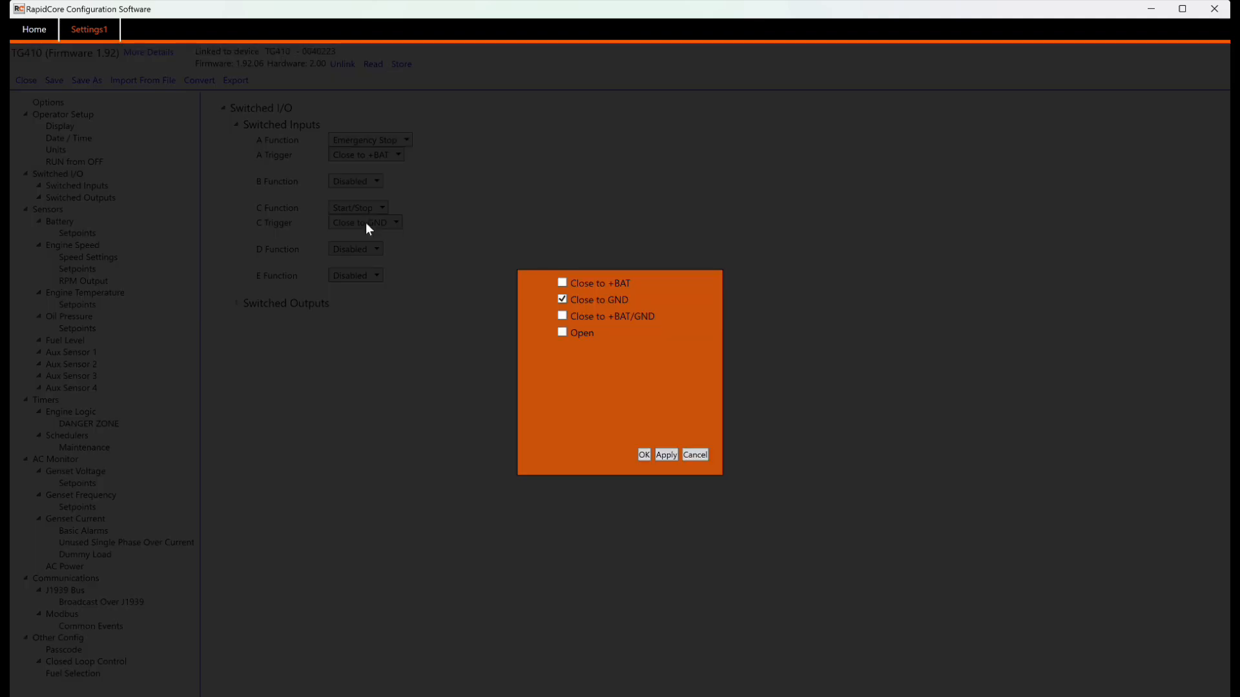
pyautogui.click(572, 315)
pyautogui.click(563, 301)
pyautogui.click(645, 455)
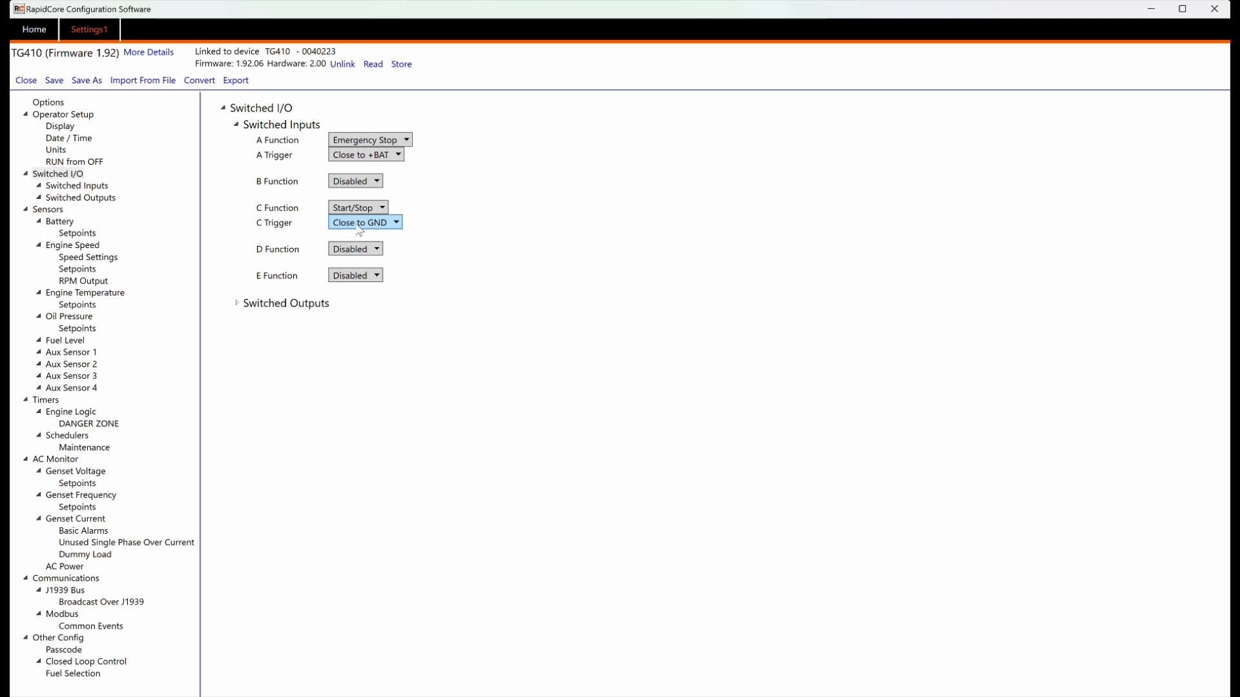
pyautogui.click(91, 199)
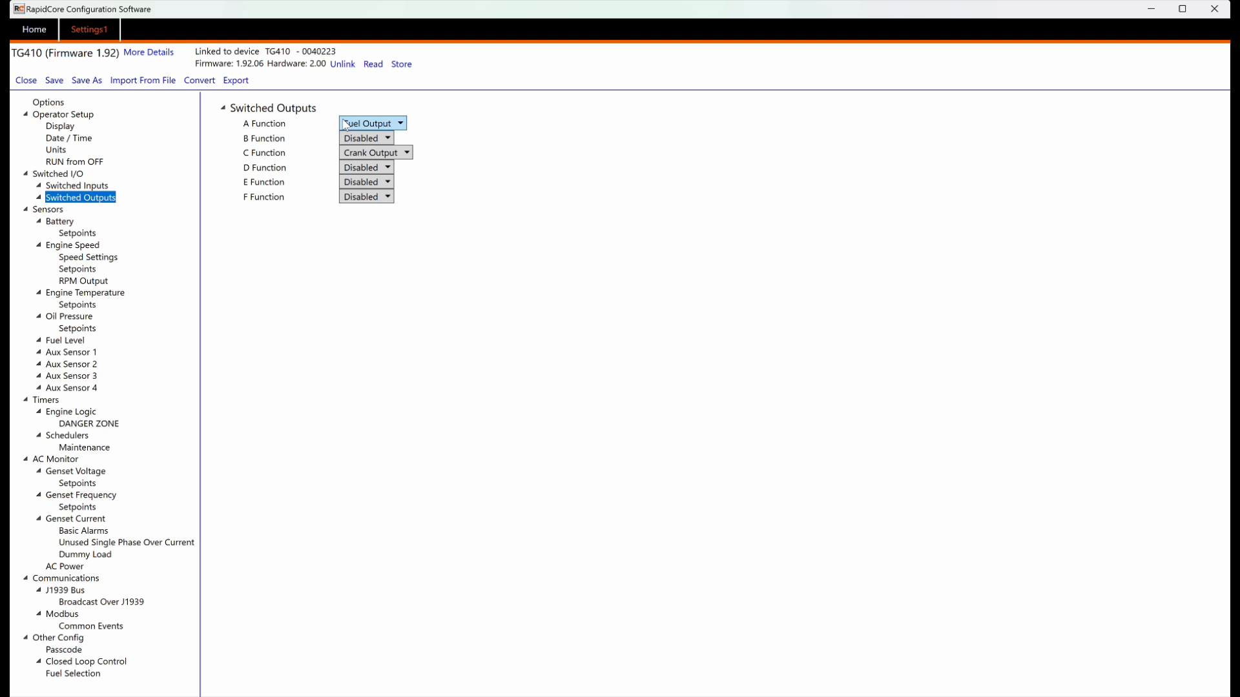
# Step: Assign Glowplug as switched output B's function and confirm it
pyautogui.click(386, 139)
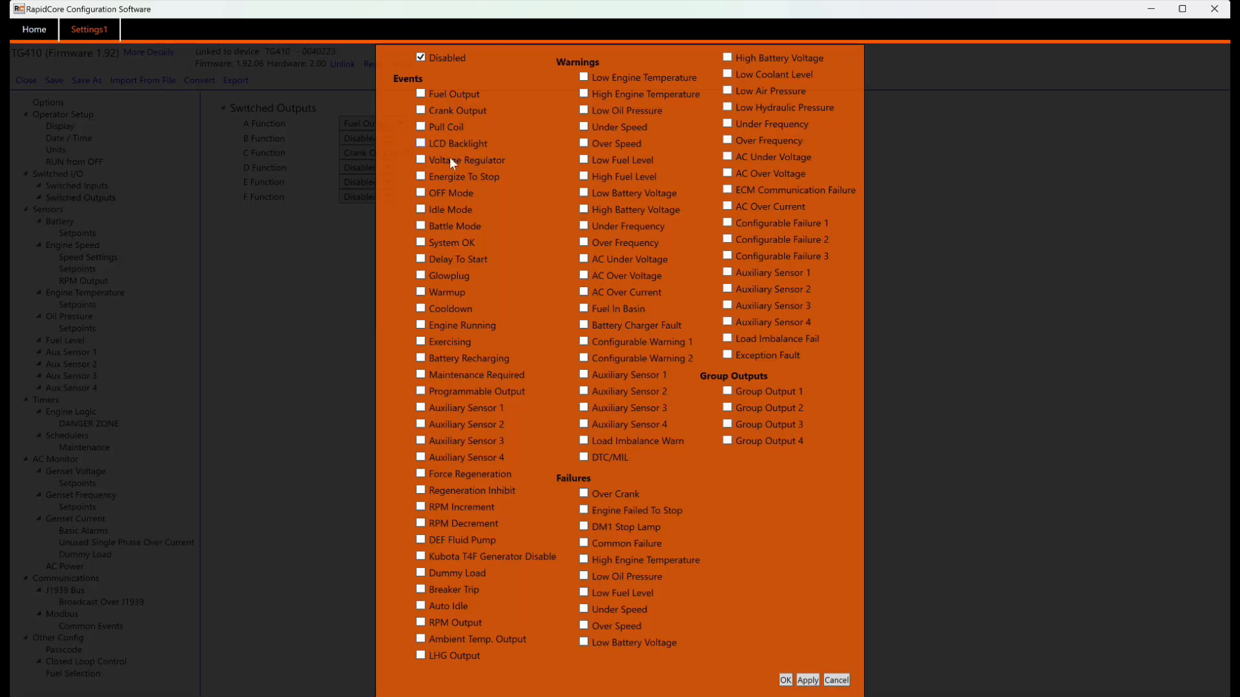
pyautogui.click(421, 277)
pyautogui.click(786, 681)
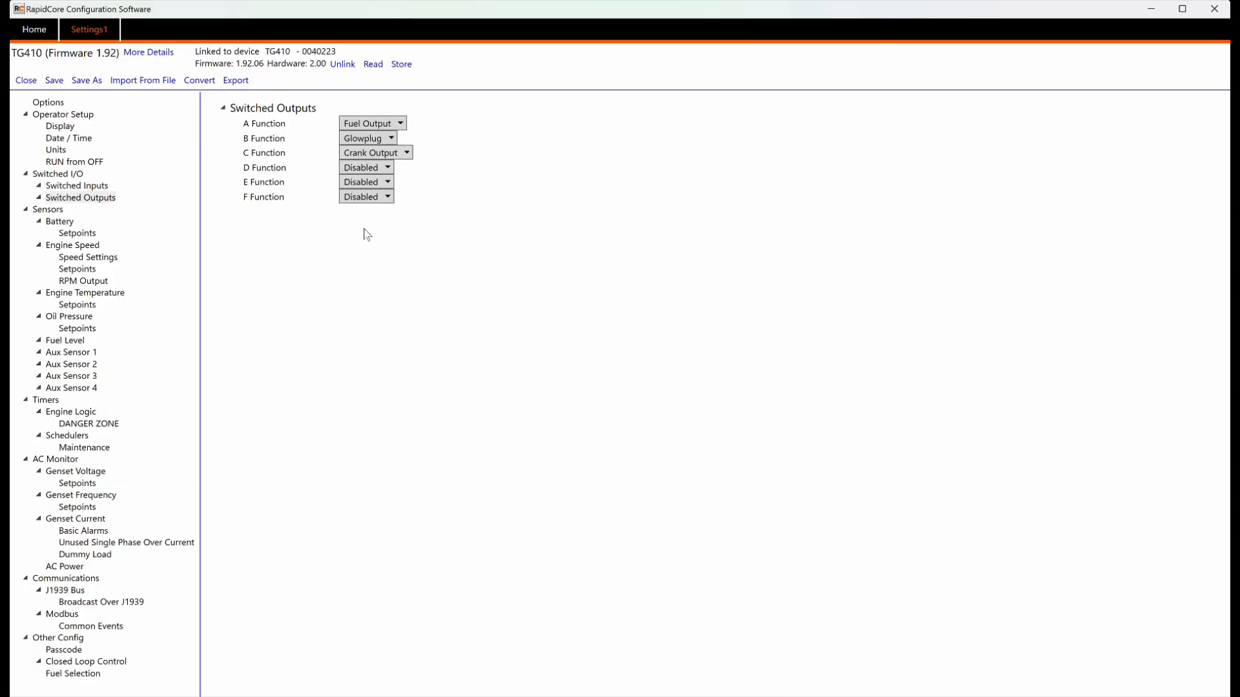
pyautogui.click(48, 211)
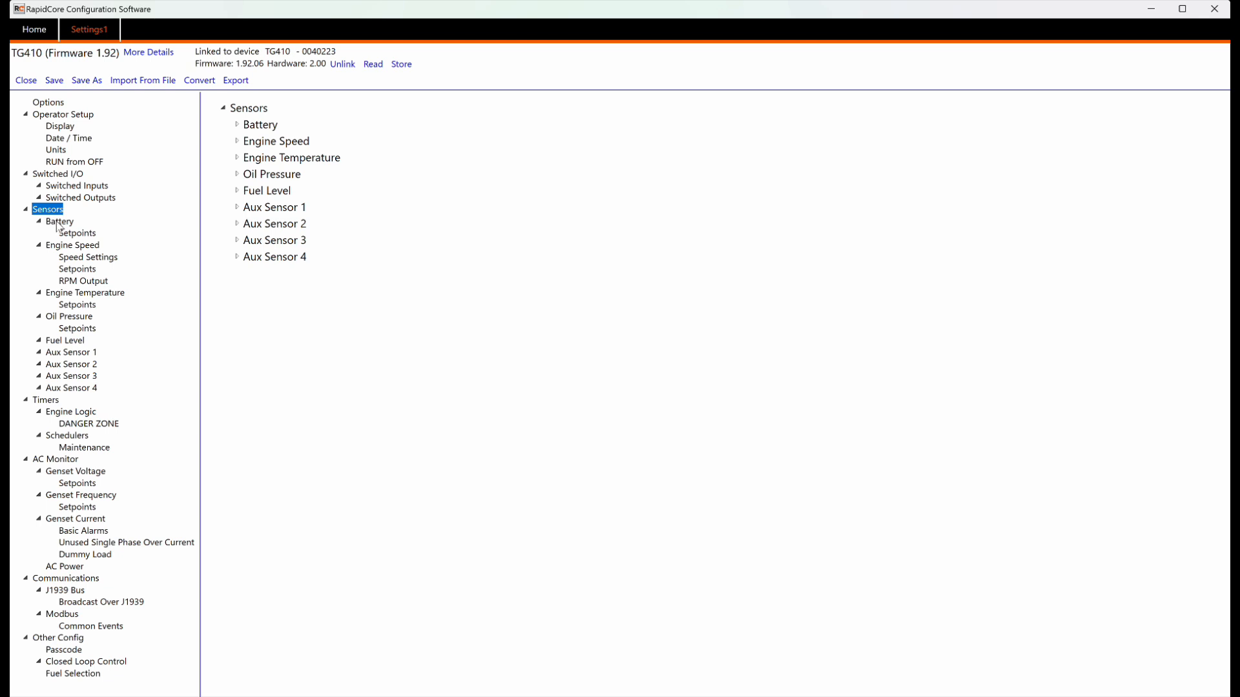
# Step: Enable Battery Recharge on the Battery page (Start Level 10.4 V, Pre-Alarm 5 min, Duration 90 min)
pyautogui.click(57, 222)
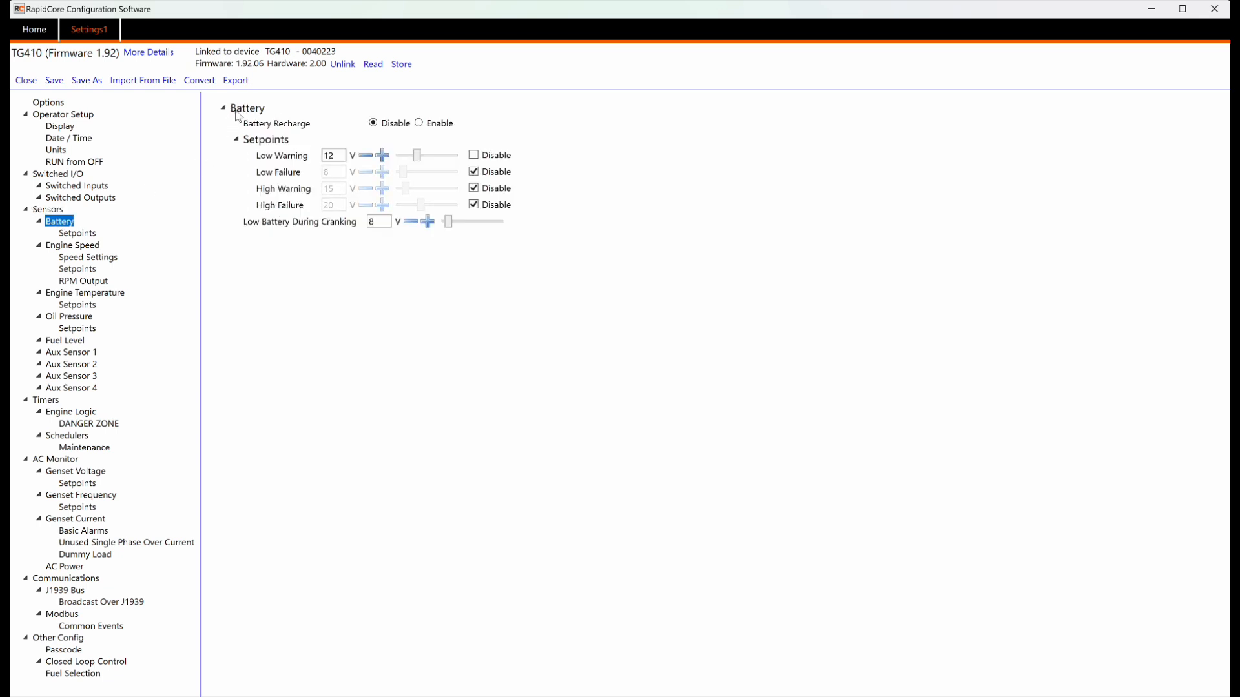
pyautogui.click(420, 124)
pyautogui.click(419, 123)
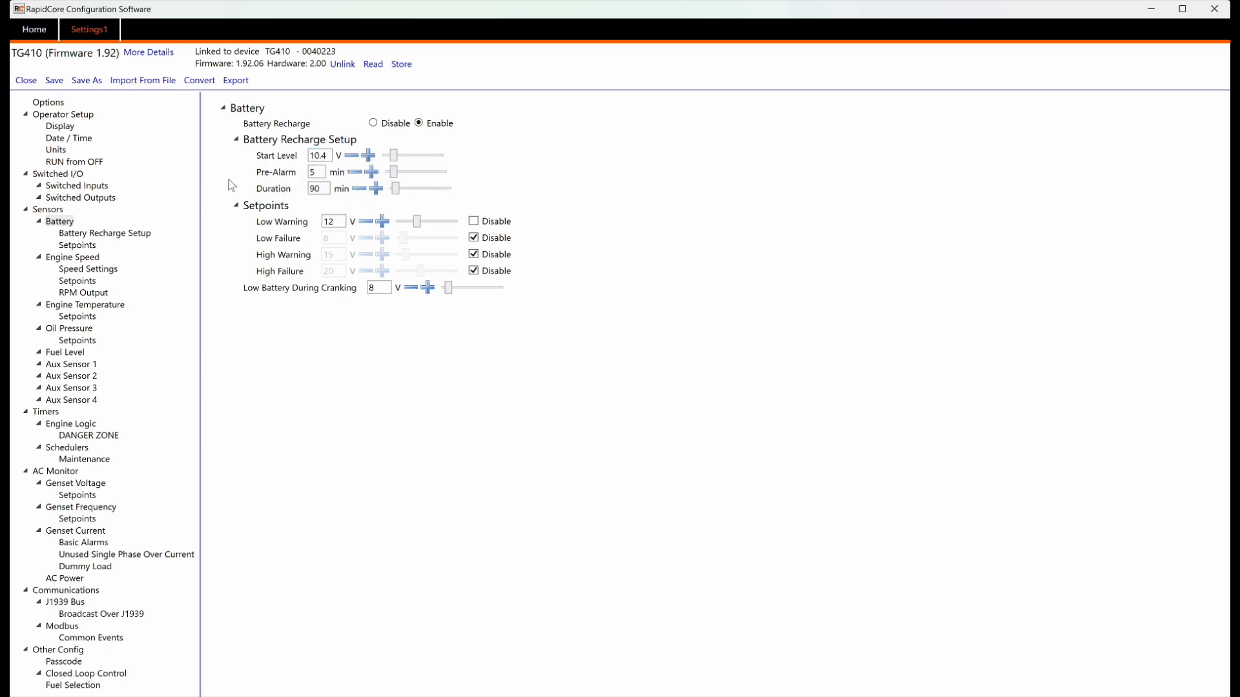
# Step: Enter 12.5 V as the recharge Start Level and bring Duration to 20 min, Pre-Alarm staying 5 min
pyautogui.moveTo(268, 158)
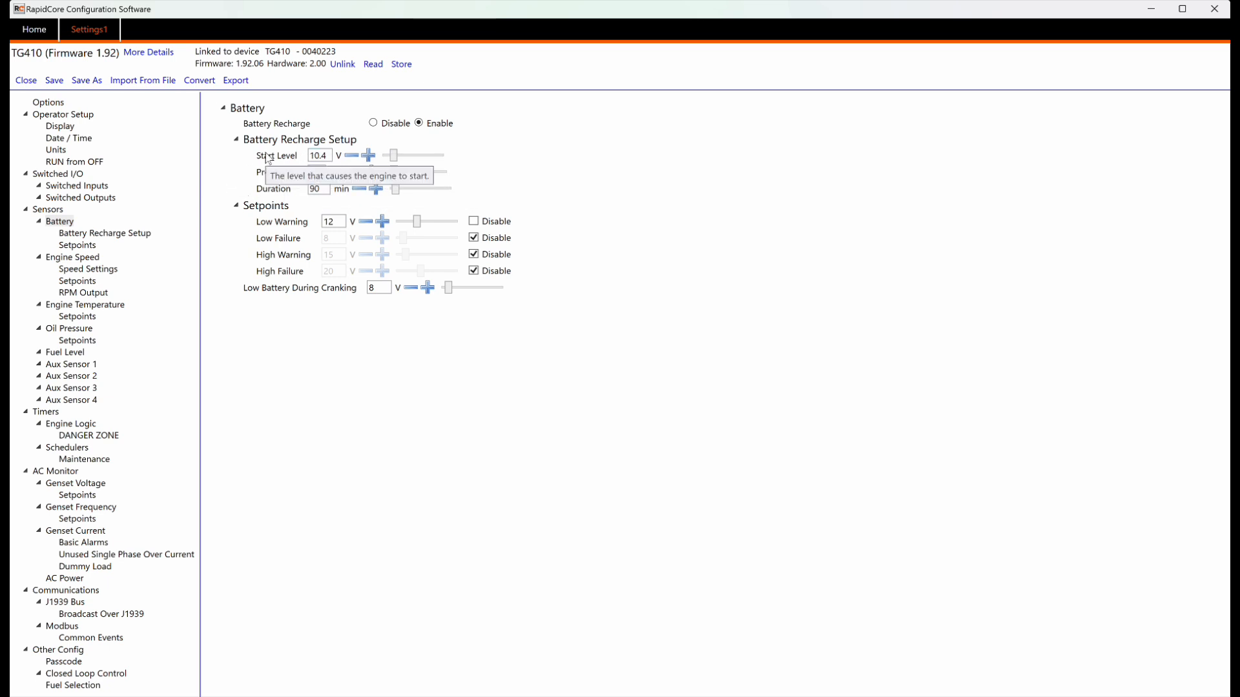
pyautogui.moveTo(327, 154); pyautogui.dragTo(307, 156)
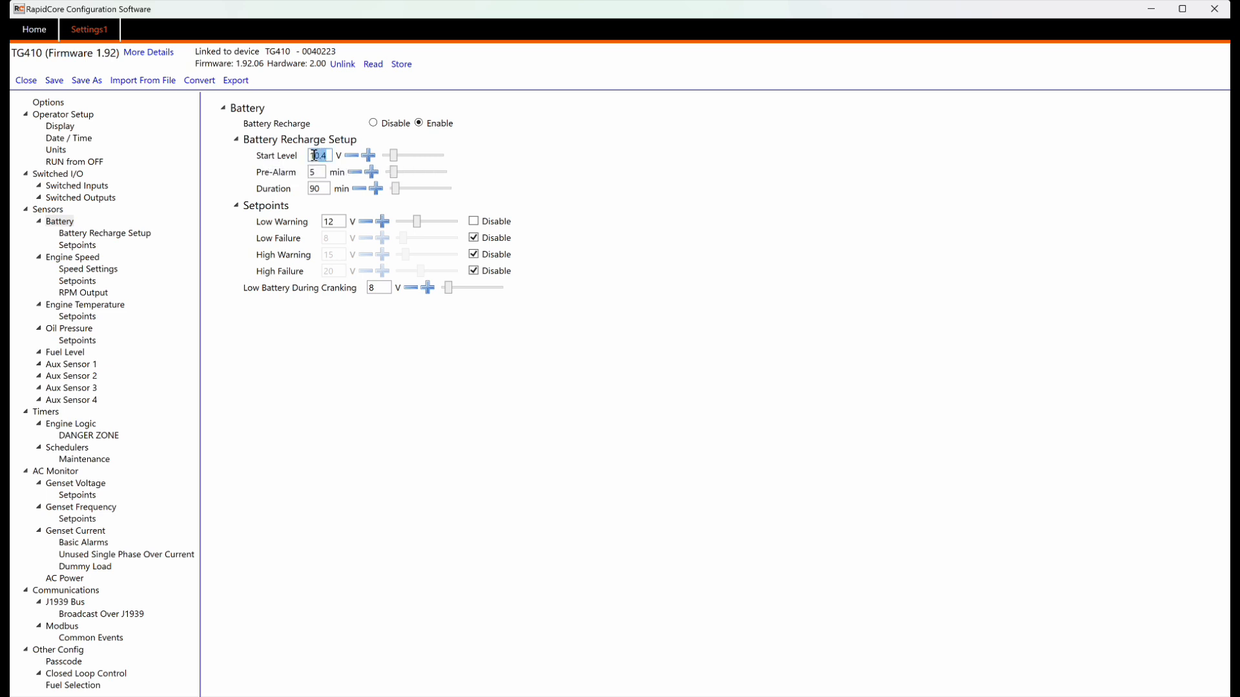
pyautogui.write('12.5')
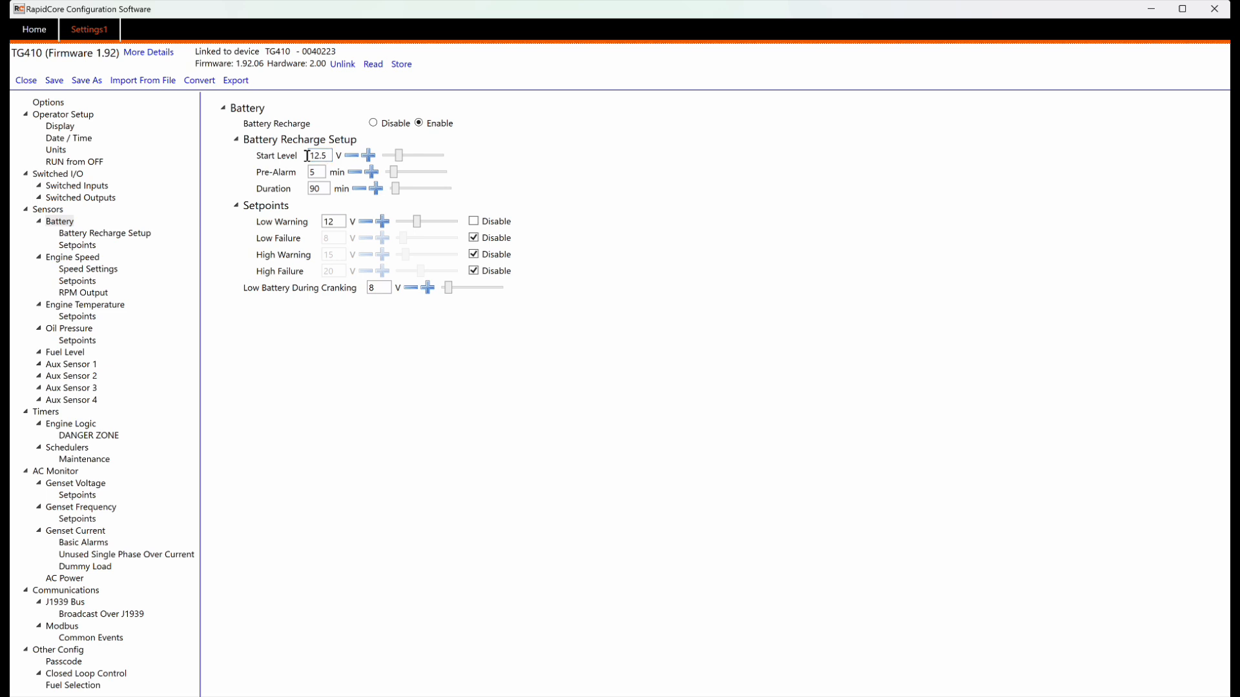
pyautogui.moveTo(317, 186); pyautogui.dragTo(306, 188)
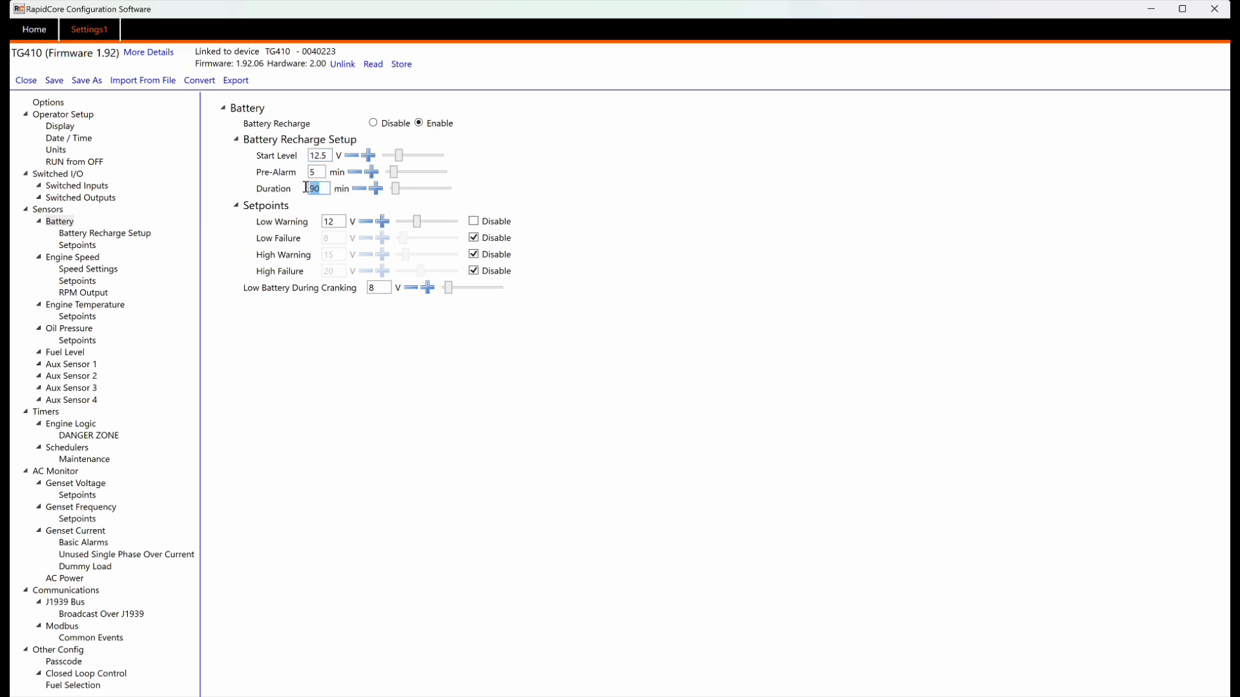
pyautogui.write('15')
pyautogui.moveTo(392, 188)
pyautogui.mouseDown()
pyautogui.moveTo(406, 189)
pyautogui.moveTo(389, 190)
pyautogui.mouseUp()
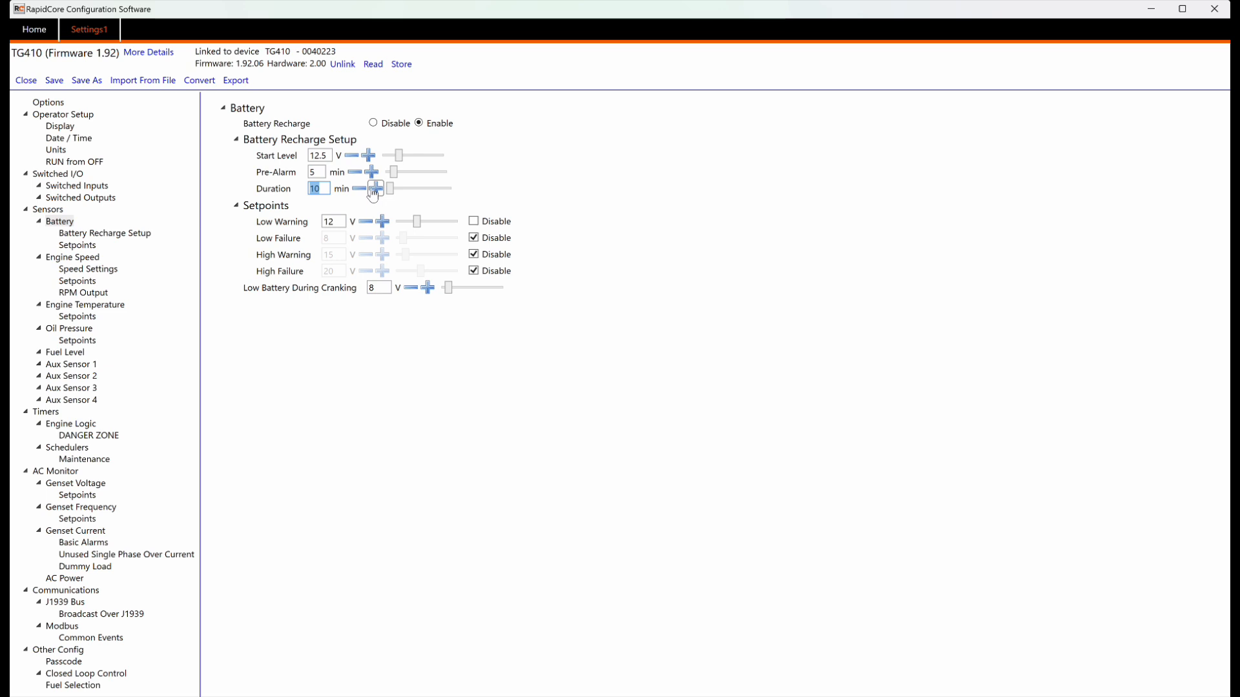
pyautogui.click(374, 188)
pyautogui.click(375, 188)
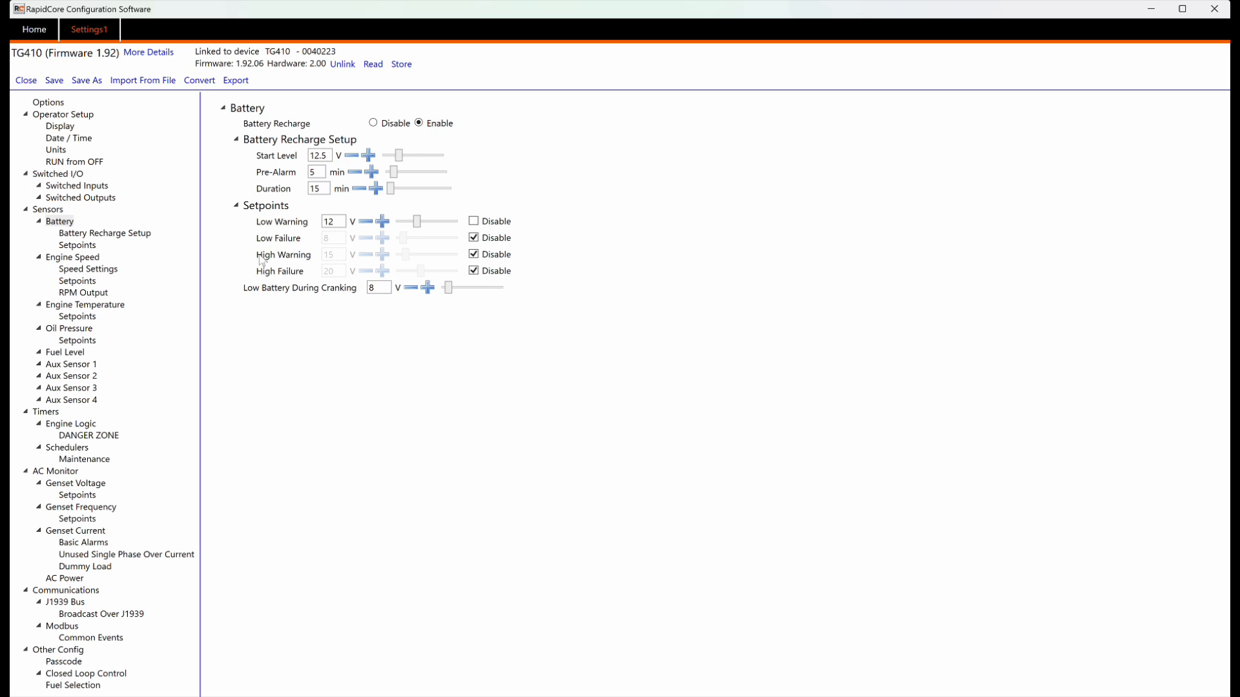
pyautogui.moveTo(247, 210)
pyautogui.click(354, 157)
pyautogui.click(354, 157)
pyautogui.moveTo(264, 211)
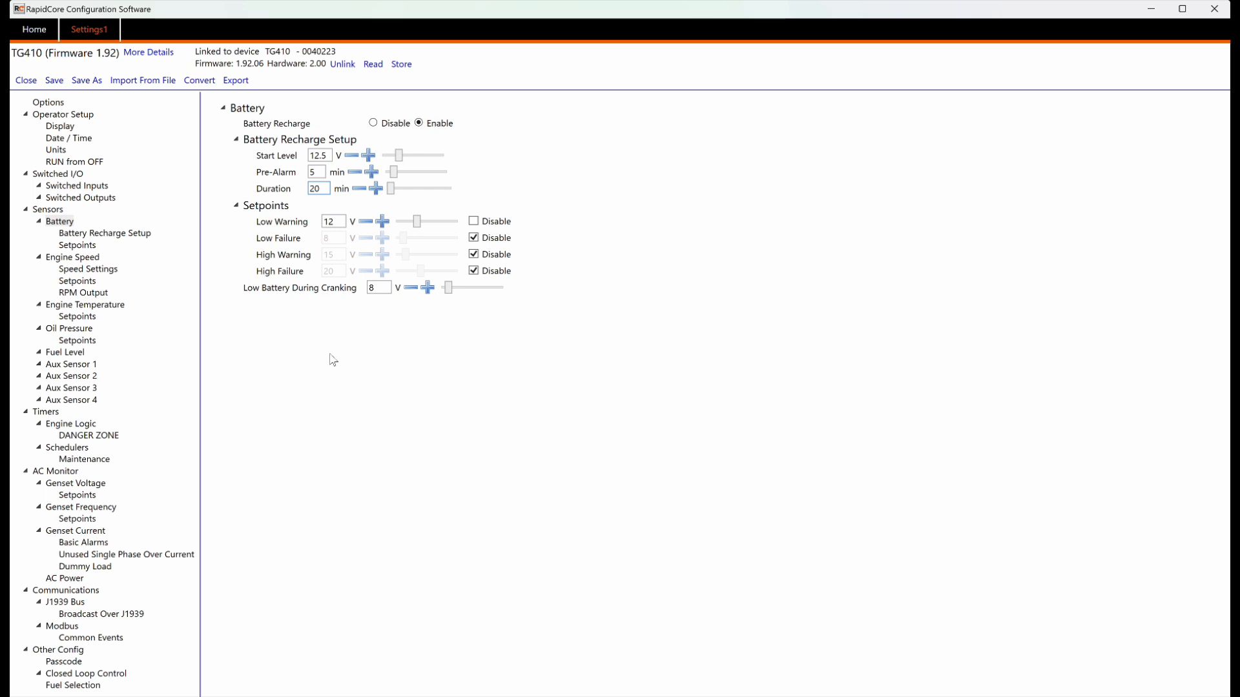
# Step: Raise battery Low Warning to 12.4 and enable High Warning (15 V) and High Failure (20 V)
pyautogui.click(337, 222)
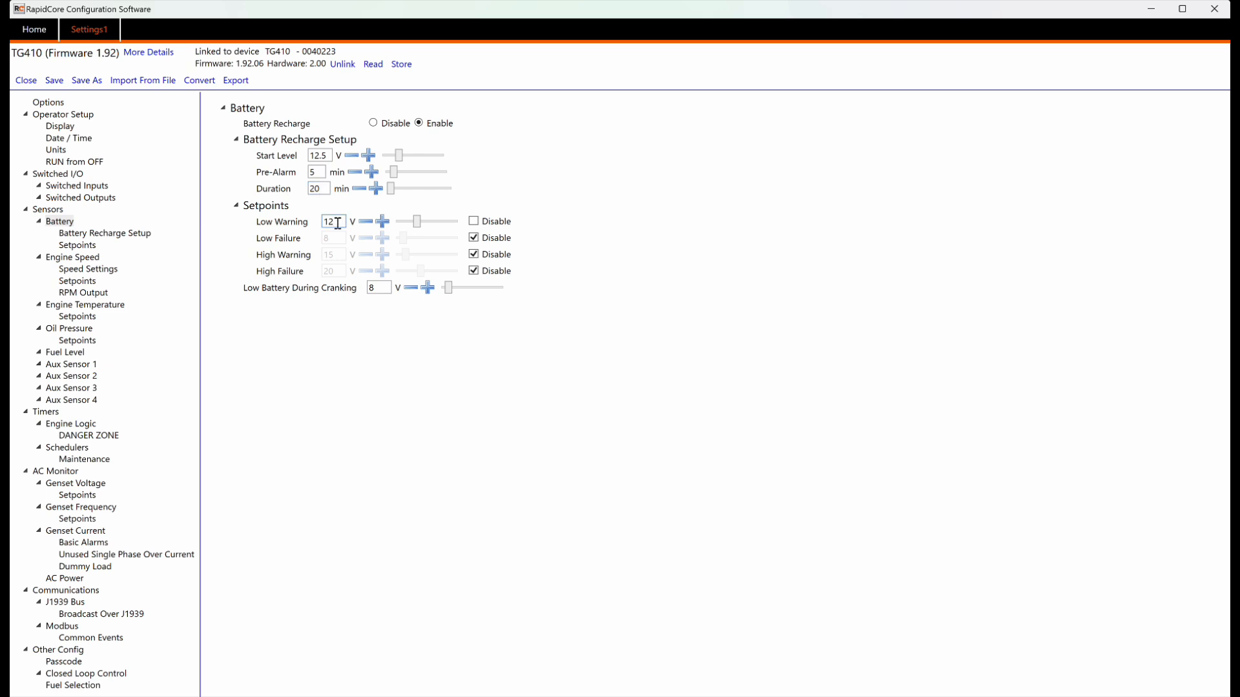
pyautogui.write('.4')
pyautogui.click(475, 239)
pyautogui.click(475, 238)
pyautogui.click(474, 256)
pyautogui.click(474, 272)
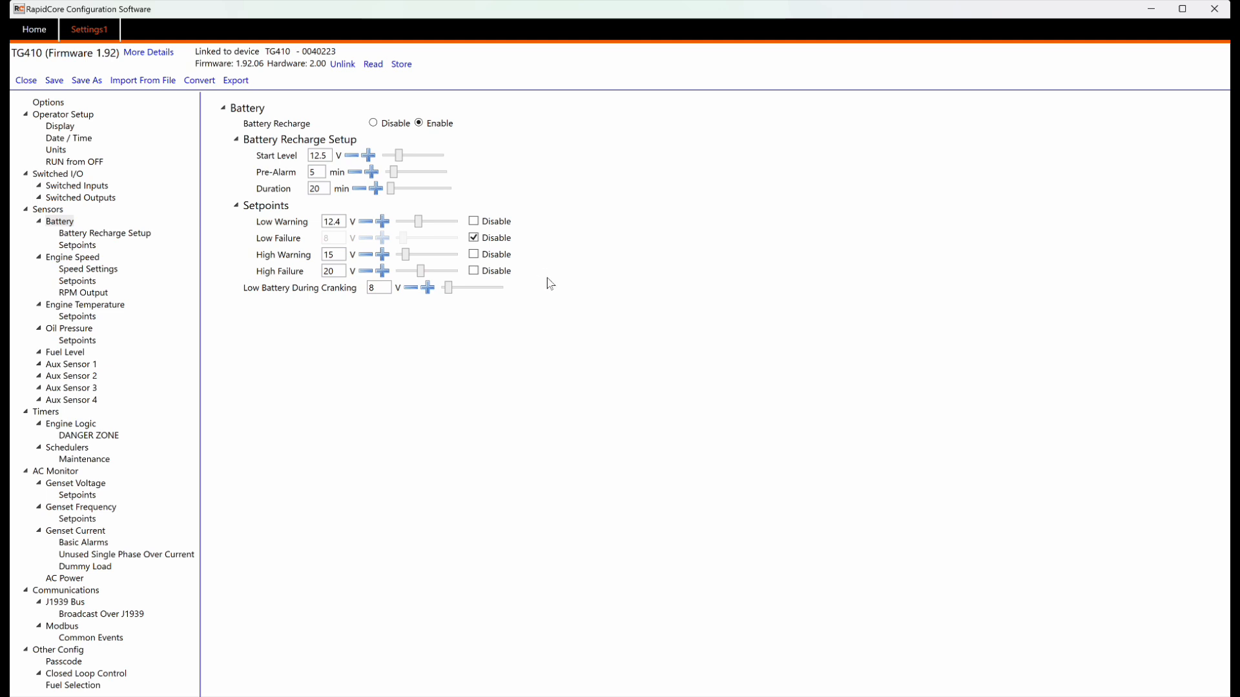
pyautogui.click(474, 271)
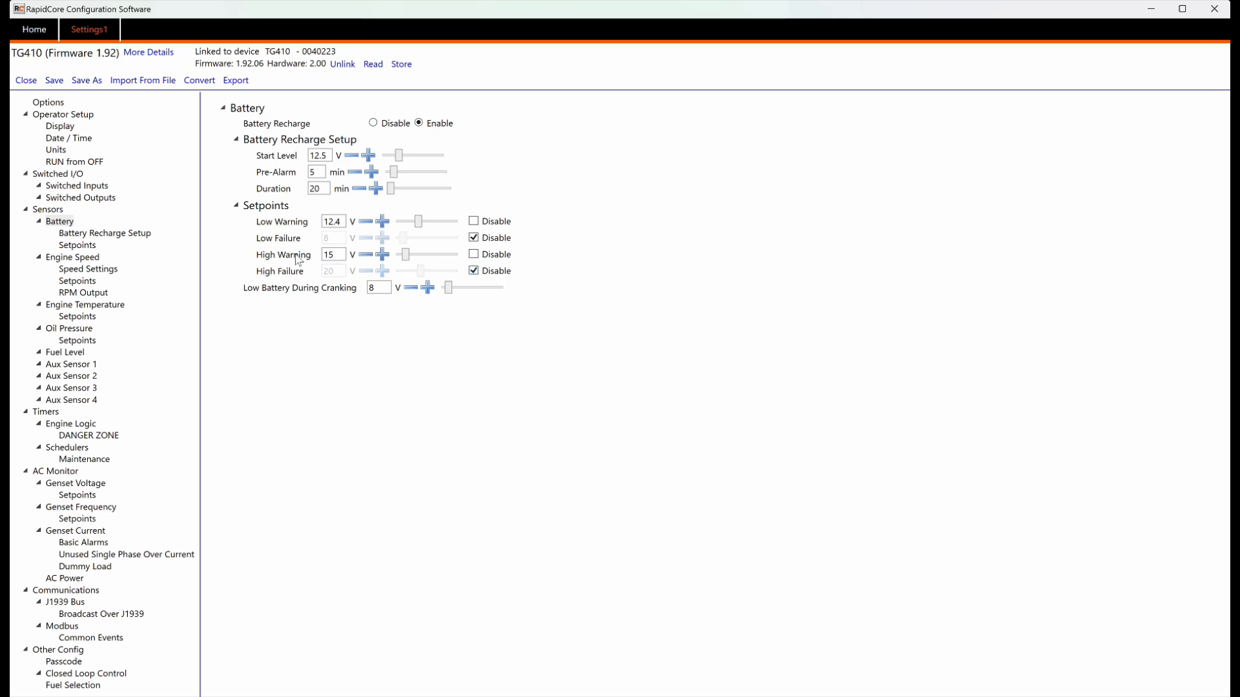
pyautogui.click(474, 272)
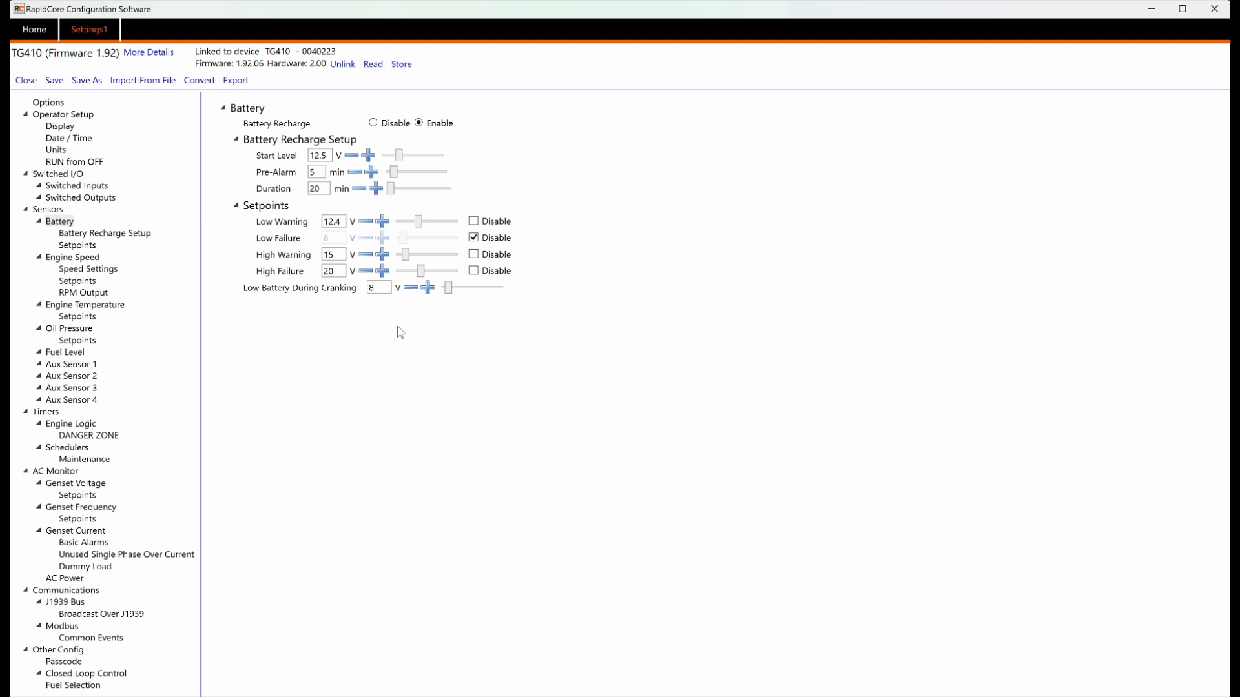
pyautogui.moveTo(300, 292)
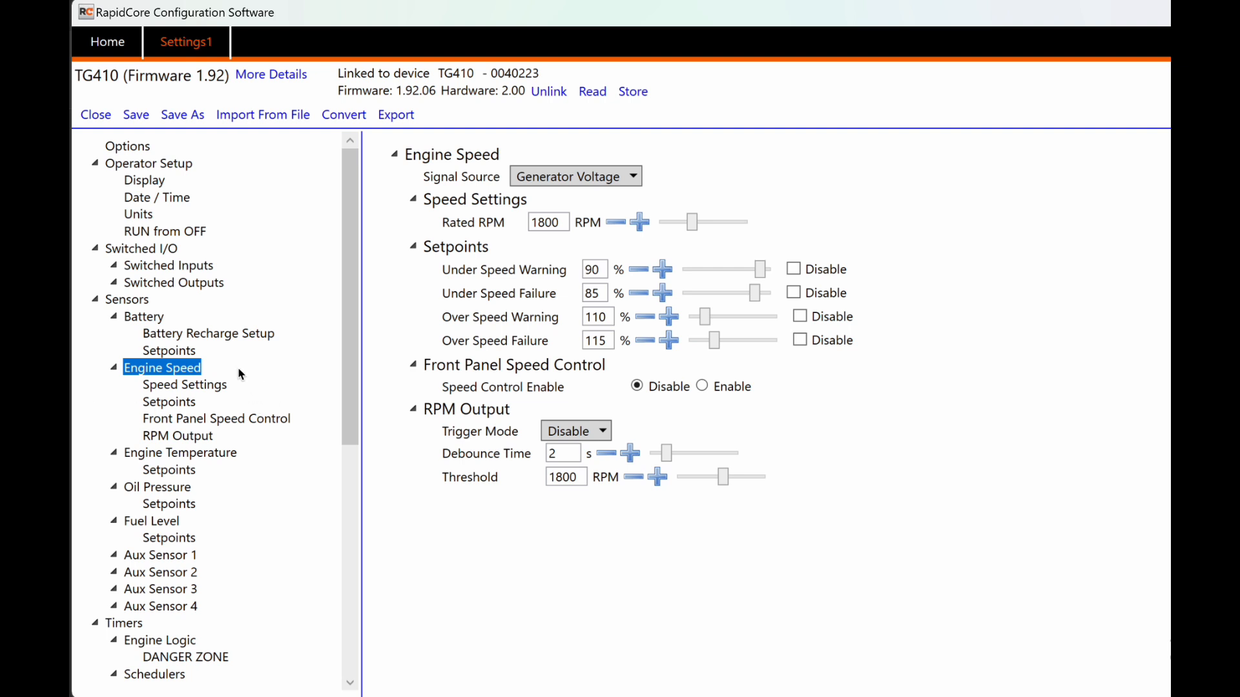
pyautogui.click(147, 317)
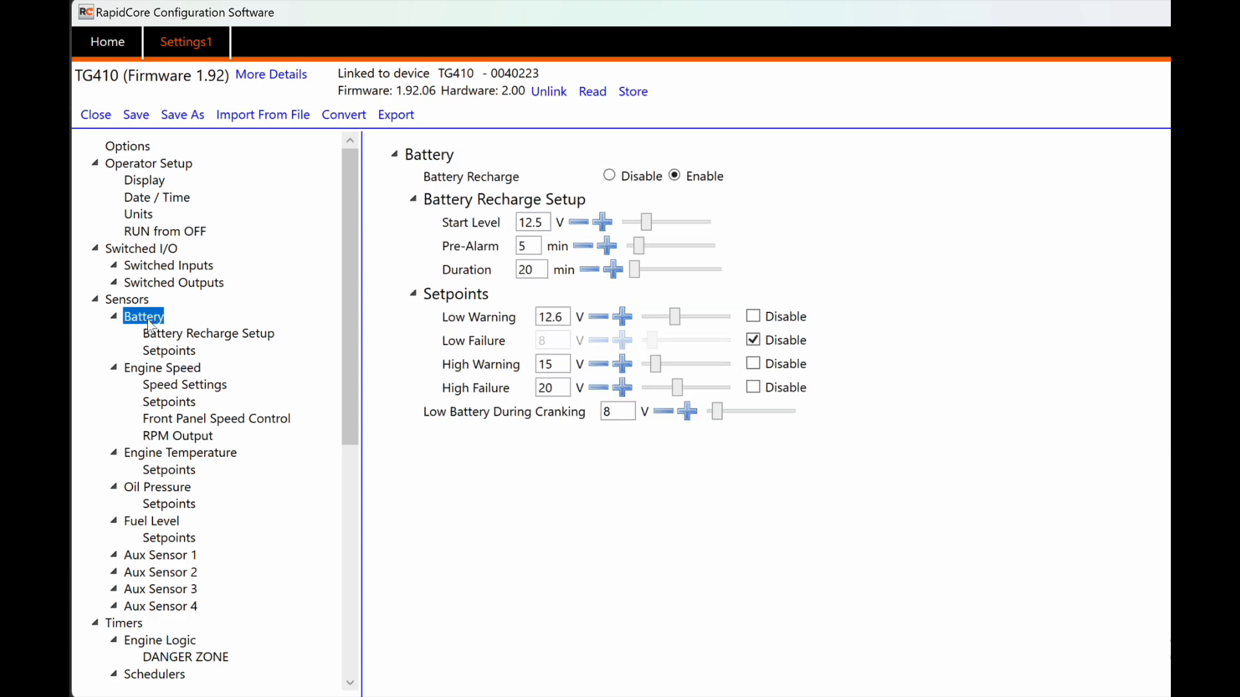
pyautogui.click(181, 369)
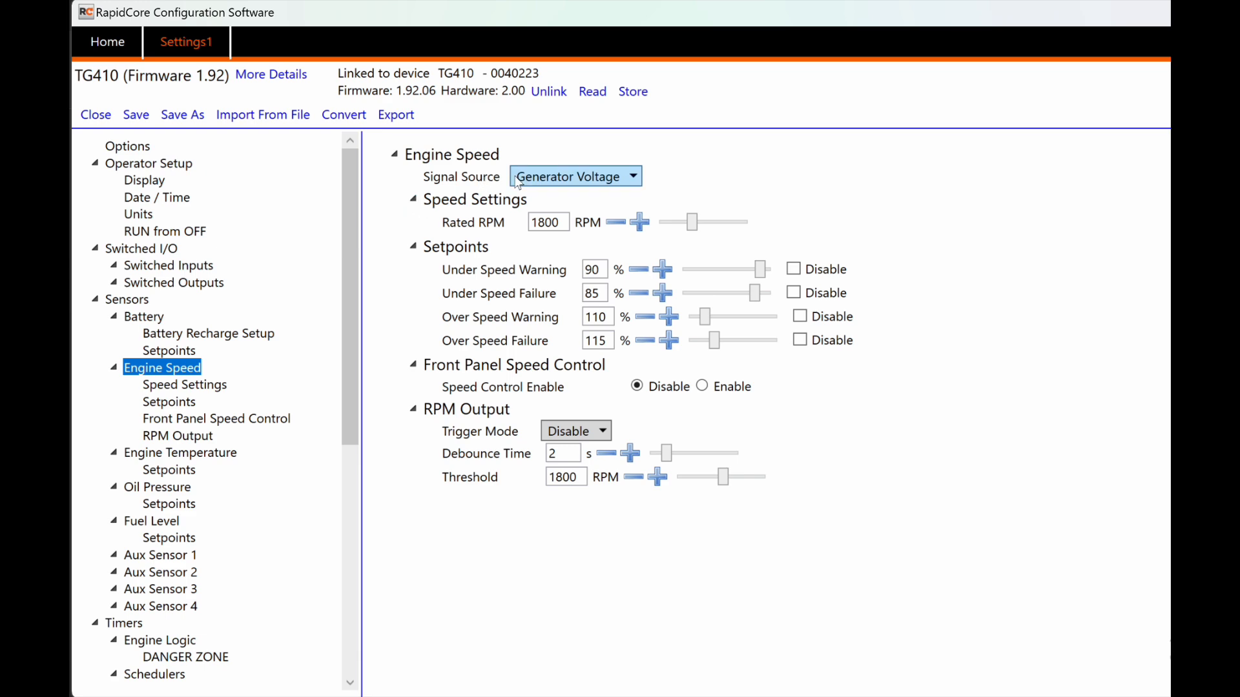
pyautogui.click(559, 178)
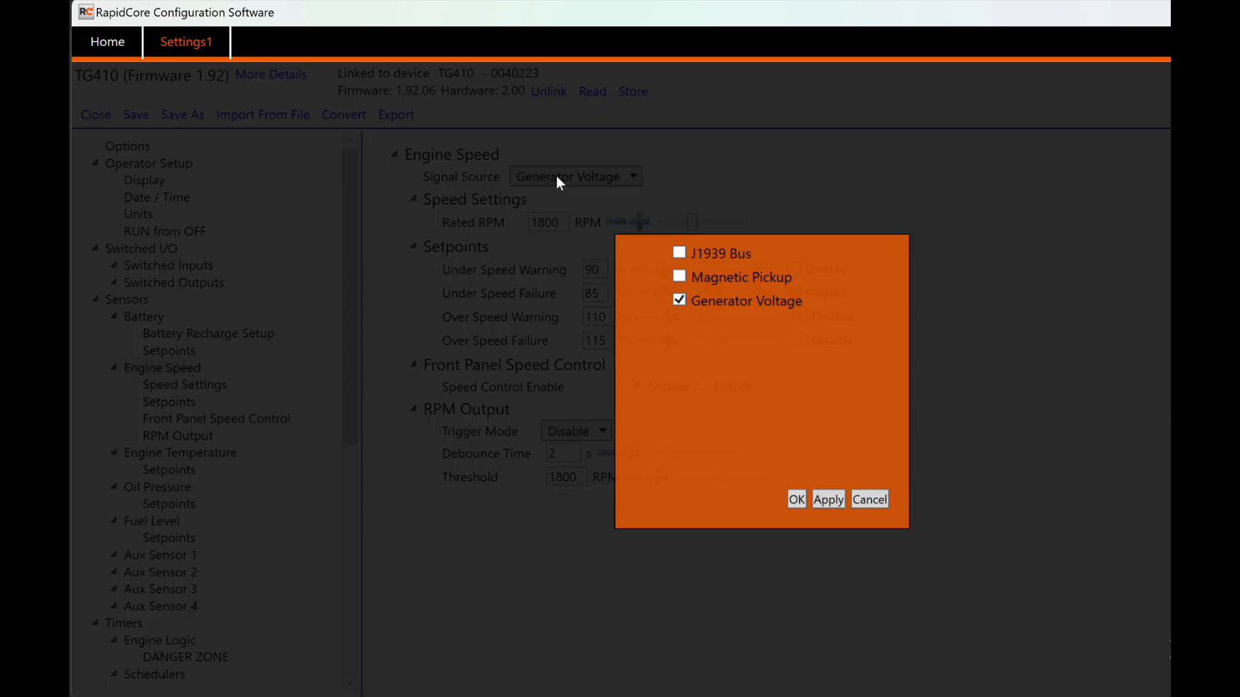
pyautogui.moveTo(745, 304)
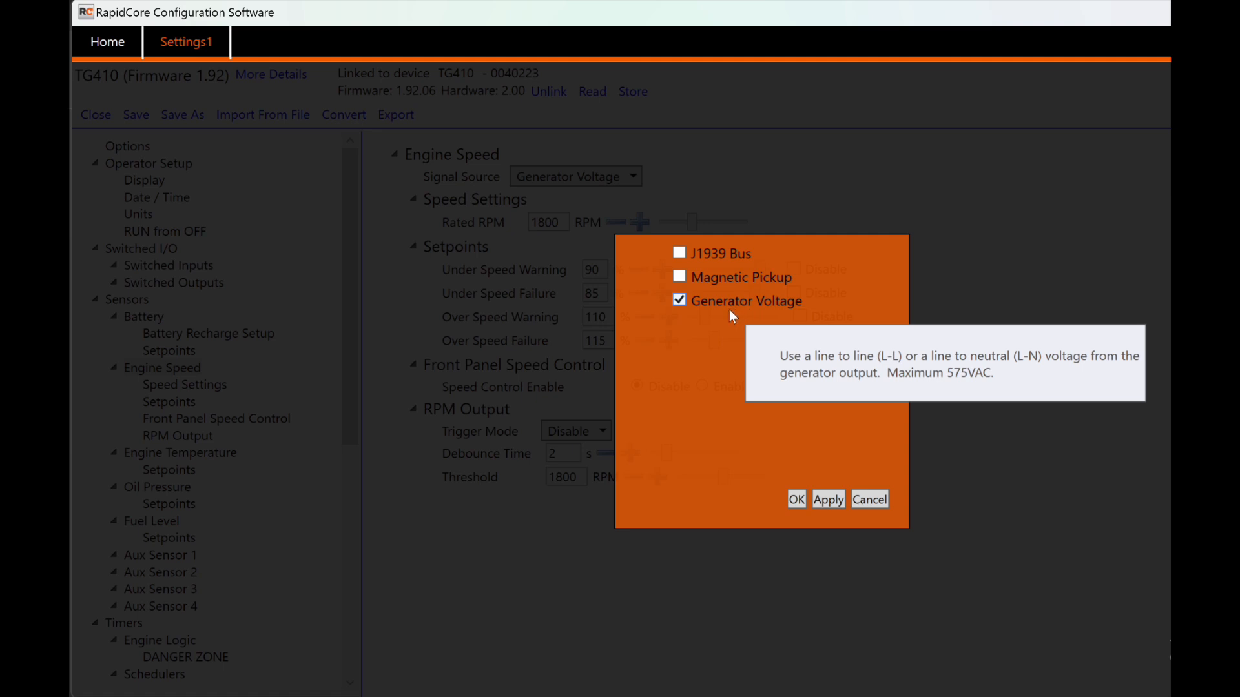
pyautogui.moveTo(782, 281)
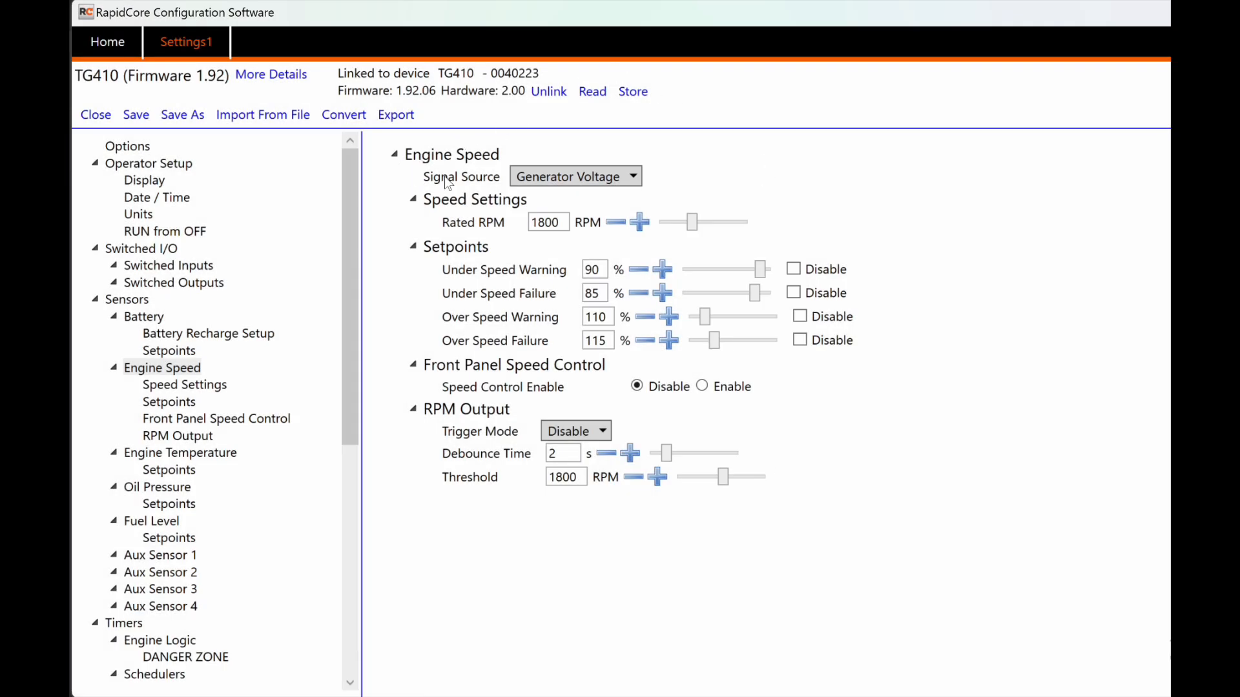
pyautogui.moveTo(449, 202)
pyautogui.moveTo(561, 222); pyautogui.dragTo(531, 222)
pyautogui.write('3600')
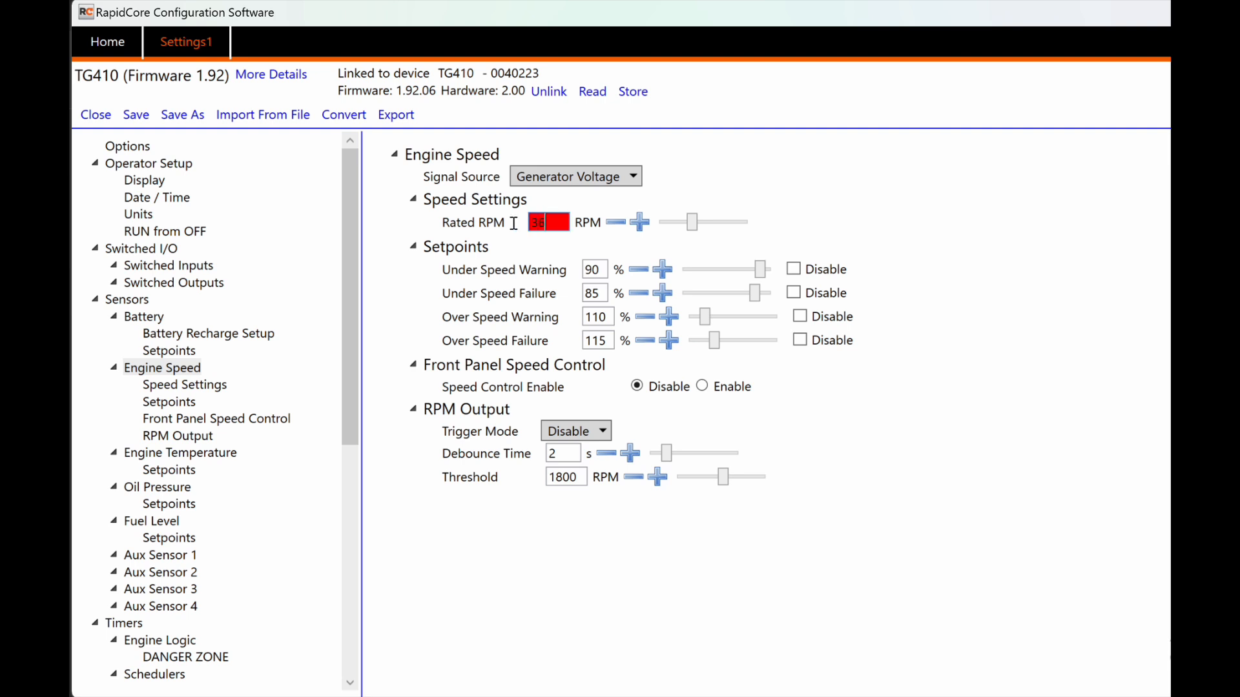
pyautogui.press('BackSpace')
pyautogui.press('BackSpace')
pyautogui.press('BackSpace')
pyautogui.press('BackSpace')
pyautogui.write('1800')
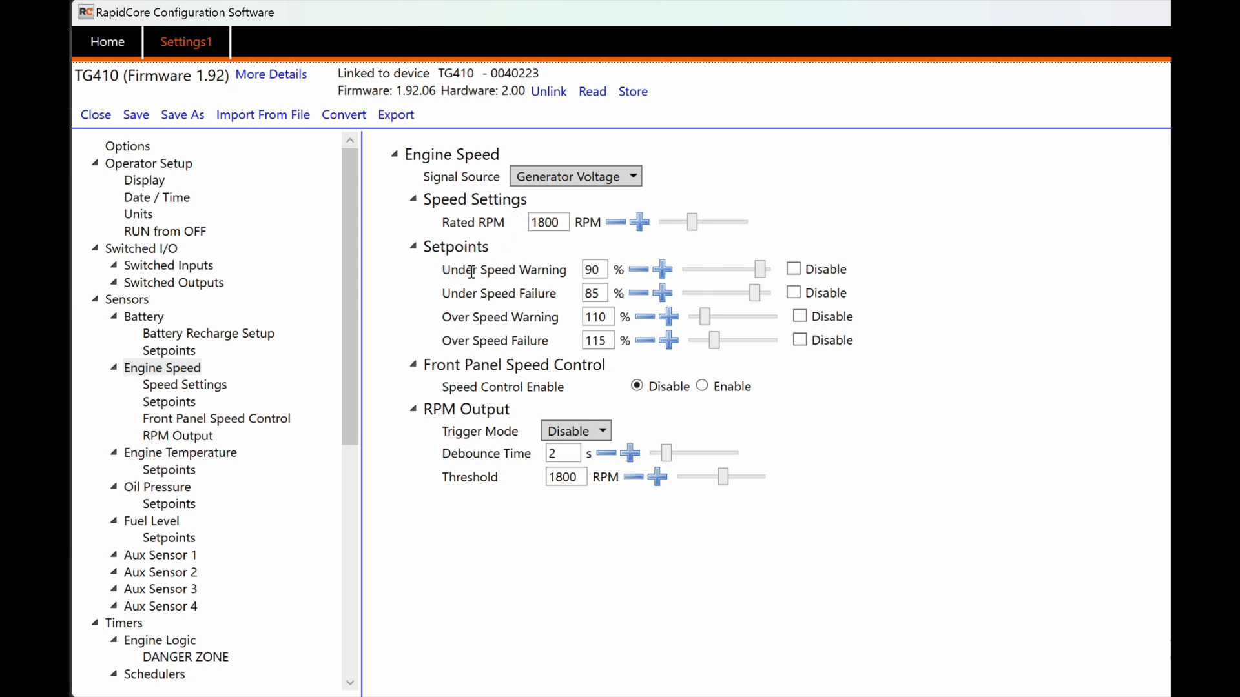
pyautogui.moveTo(472, 272)
pyautogui.moveTo(489, 297)
pyautogui.moveTo(457, 317)
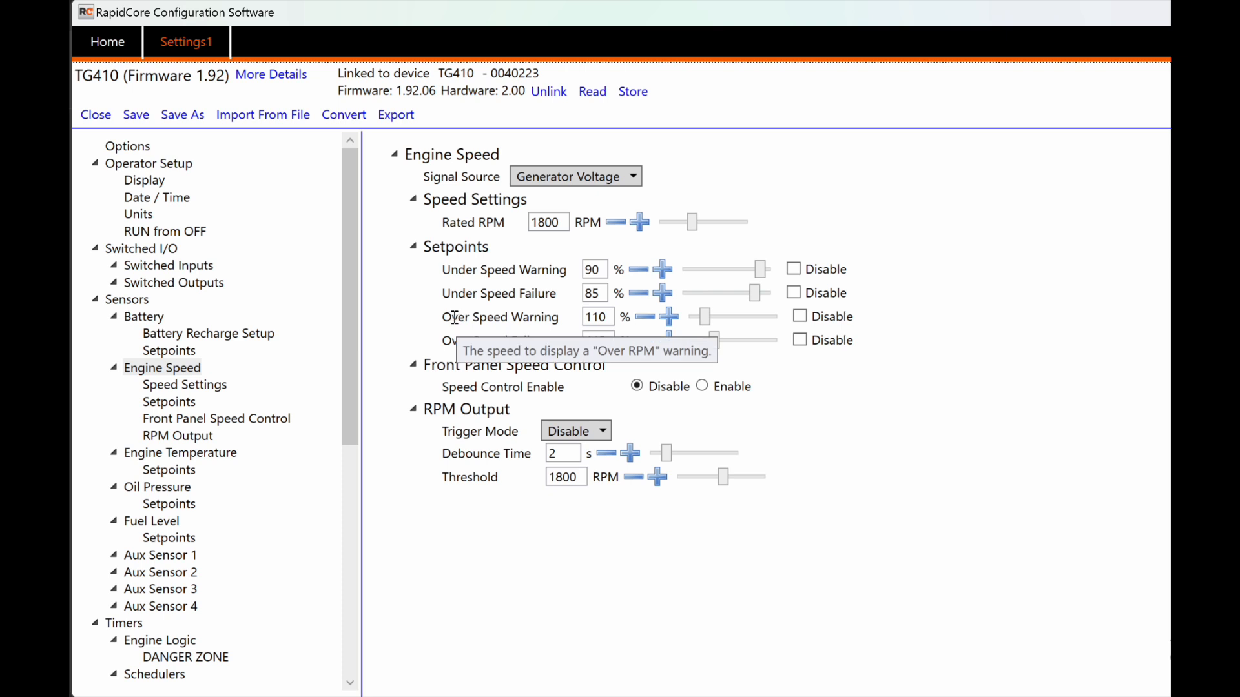
pyautogui.moveTo(455, 343)
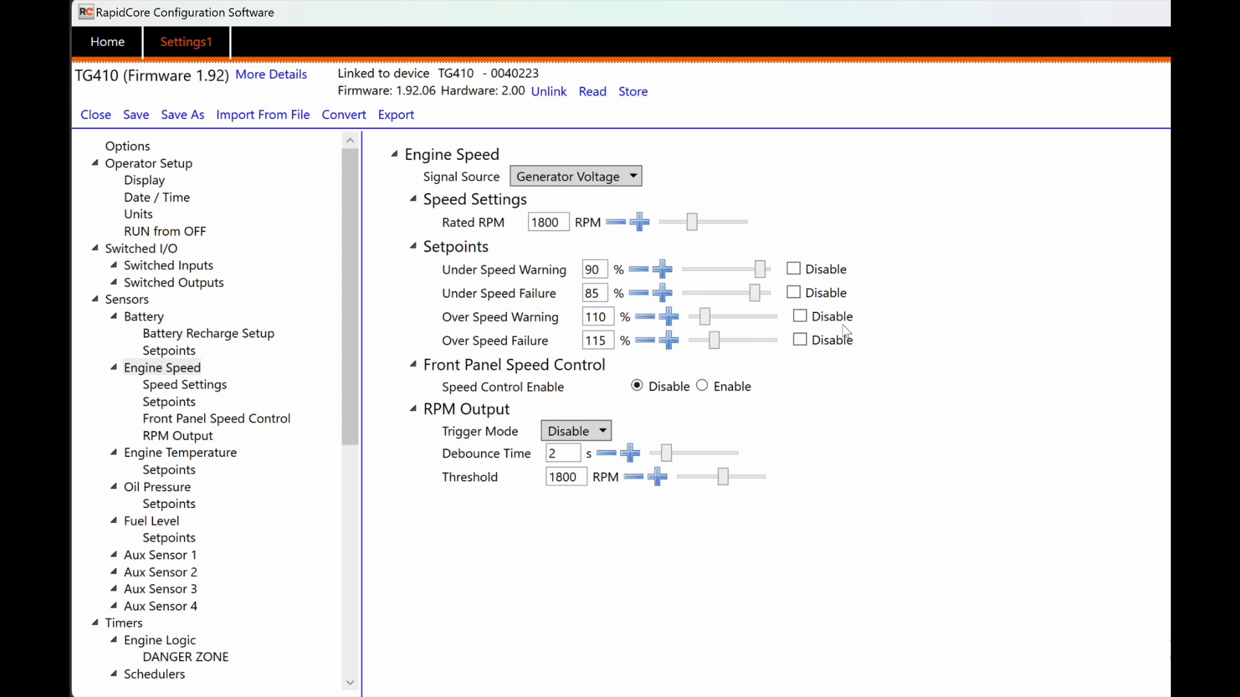
pyautogui.click(801, 341)
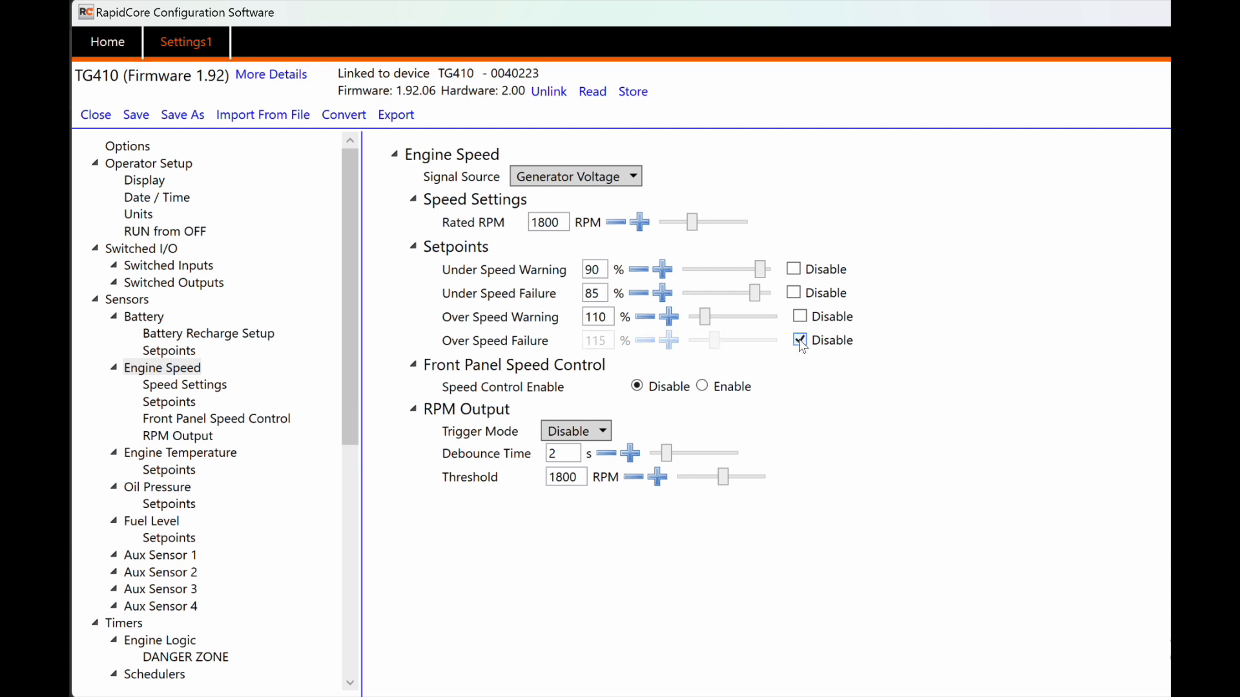
pyautogui.click(800, 340)
pyautogui.click(795, 294)
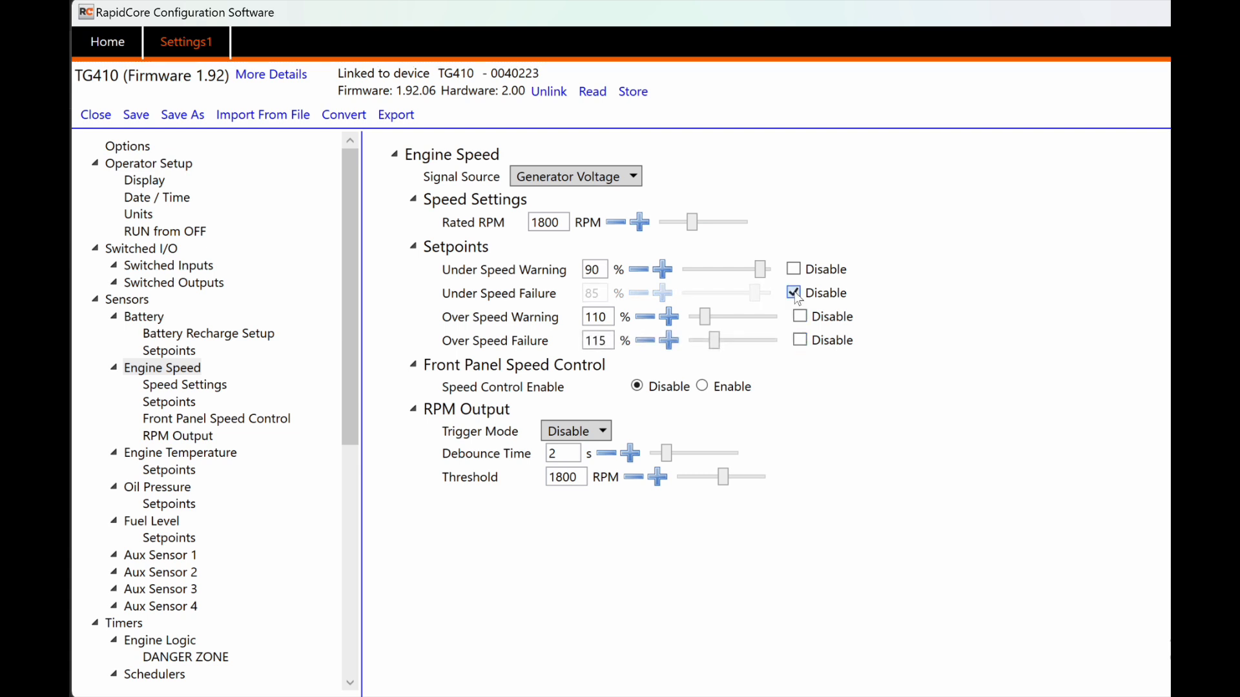
pyautogui.click(794, 295)
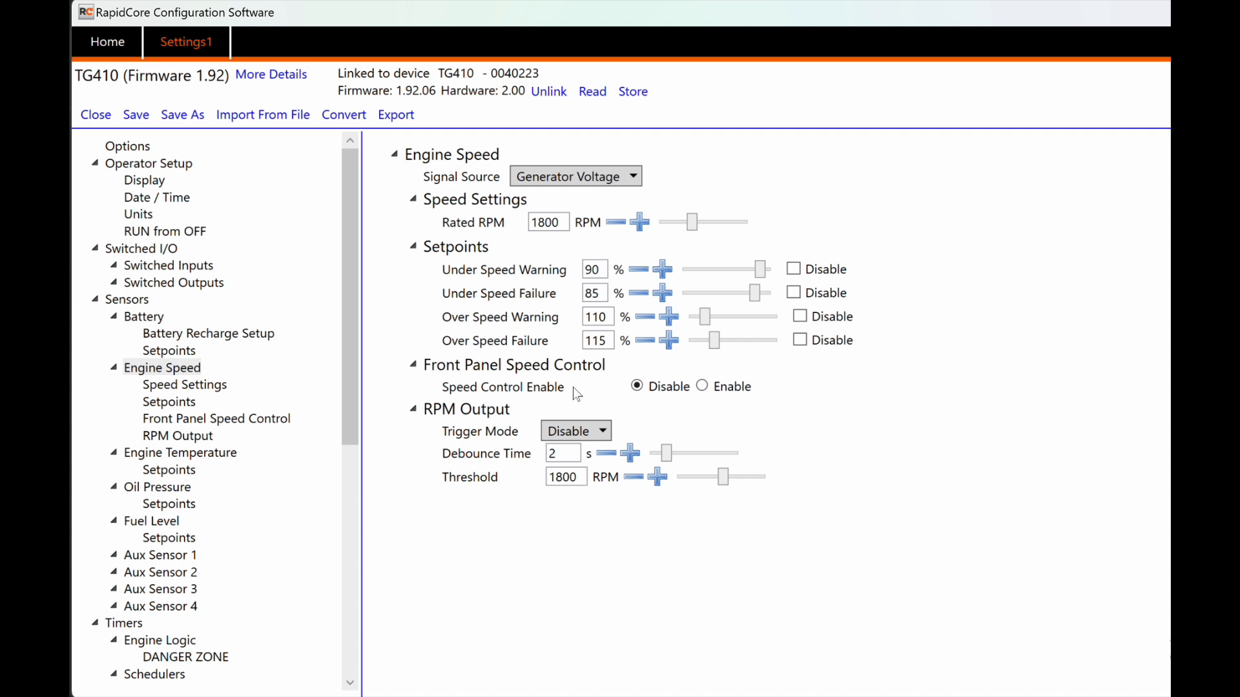
pyautogui.moveTo(572, 367)
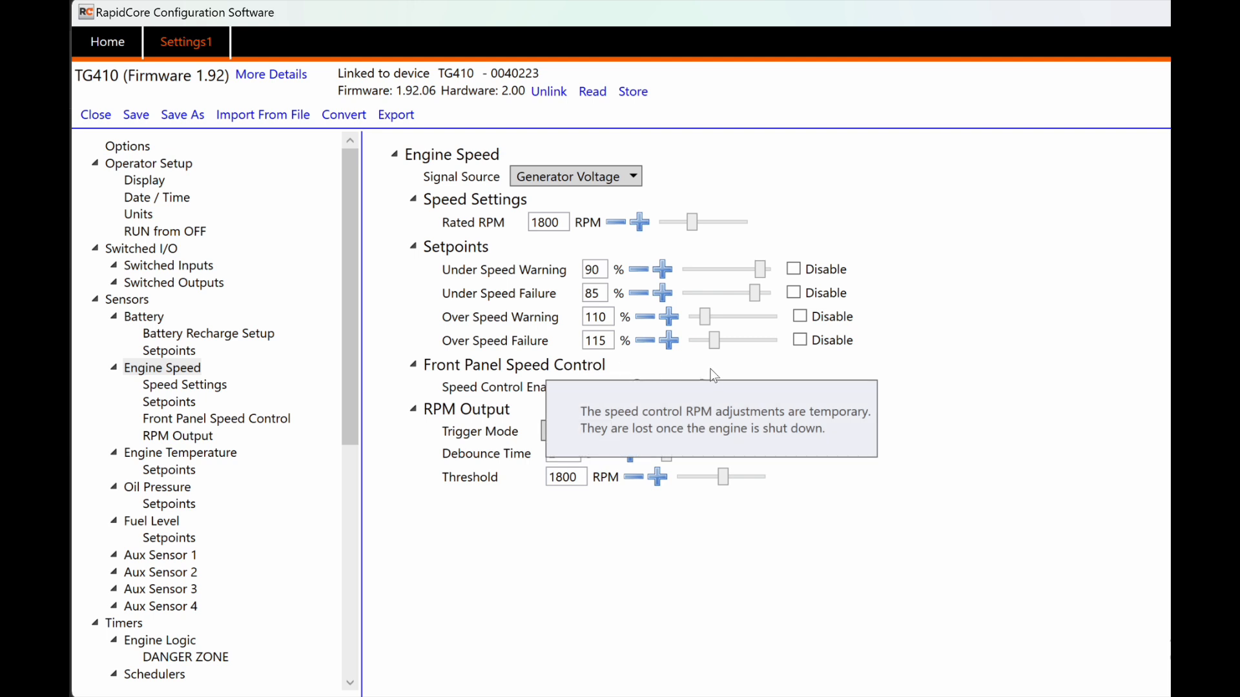
pyautogui.click(702, 385)
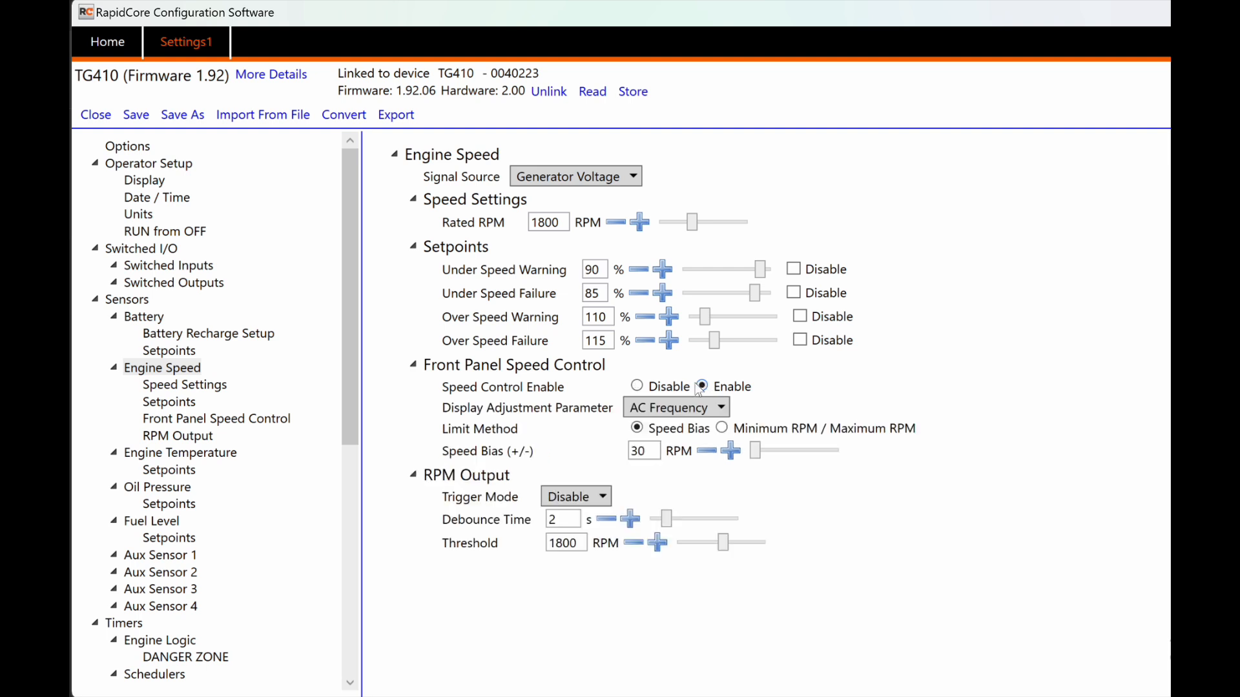
pyautogui.click(640, 408)
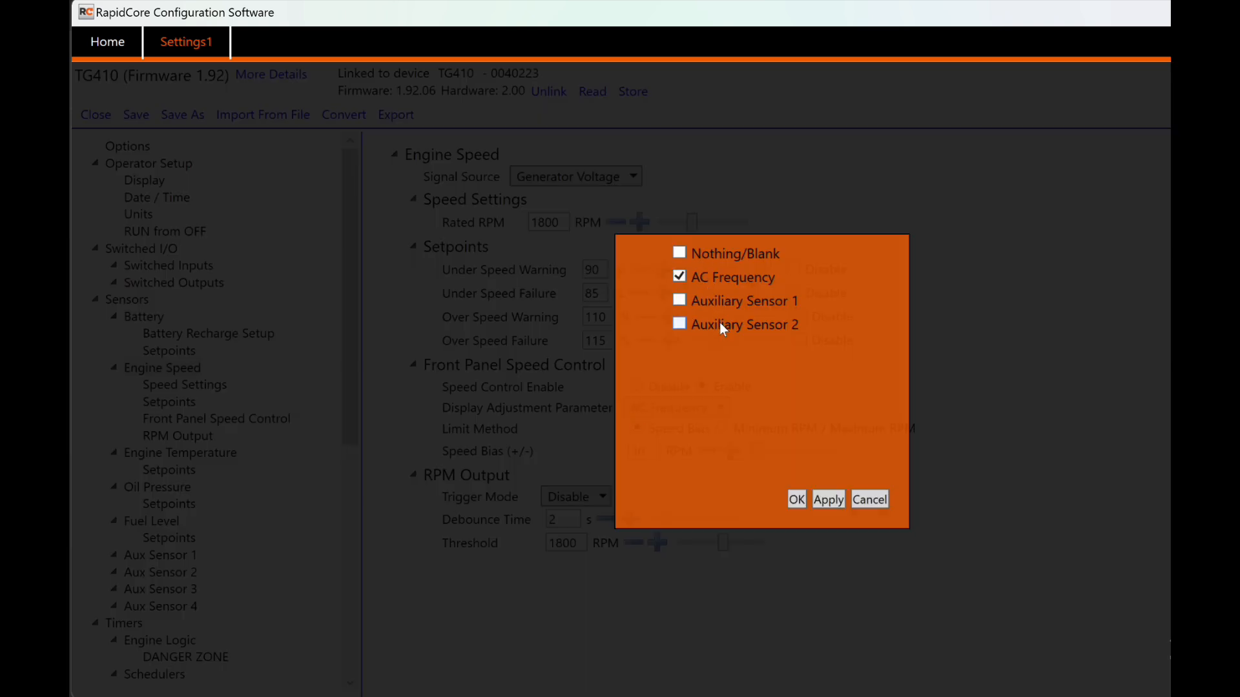
pyautogui.click(864, 500)
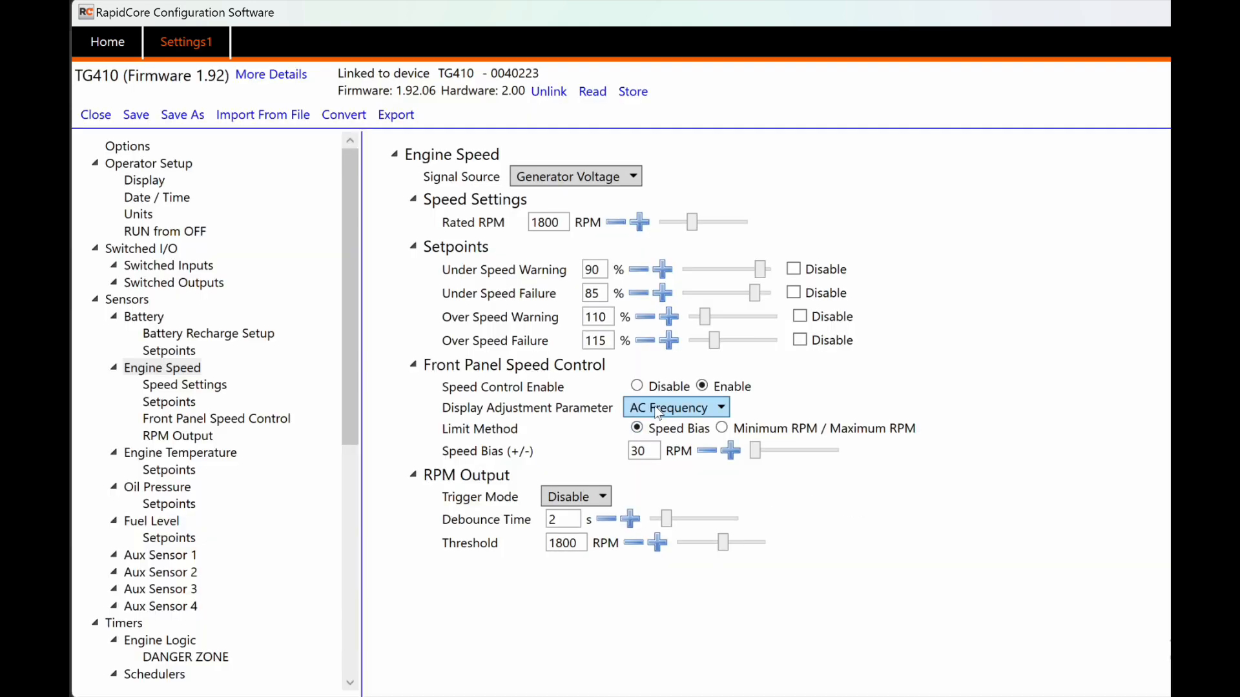
pyautogui.click(638, 387)
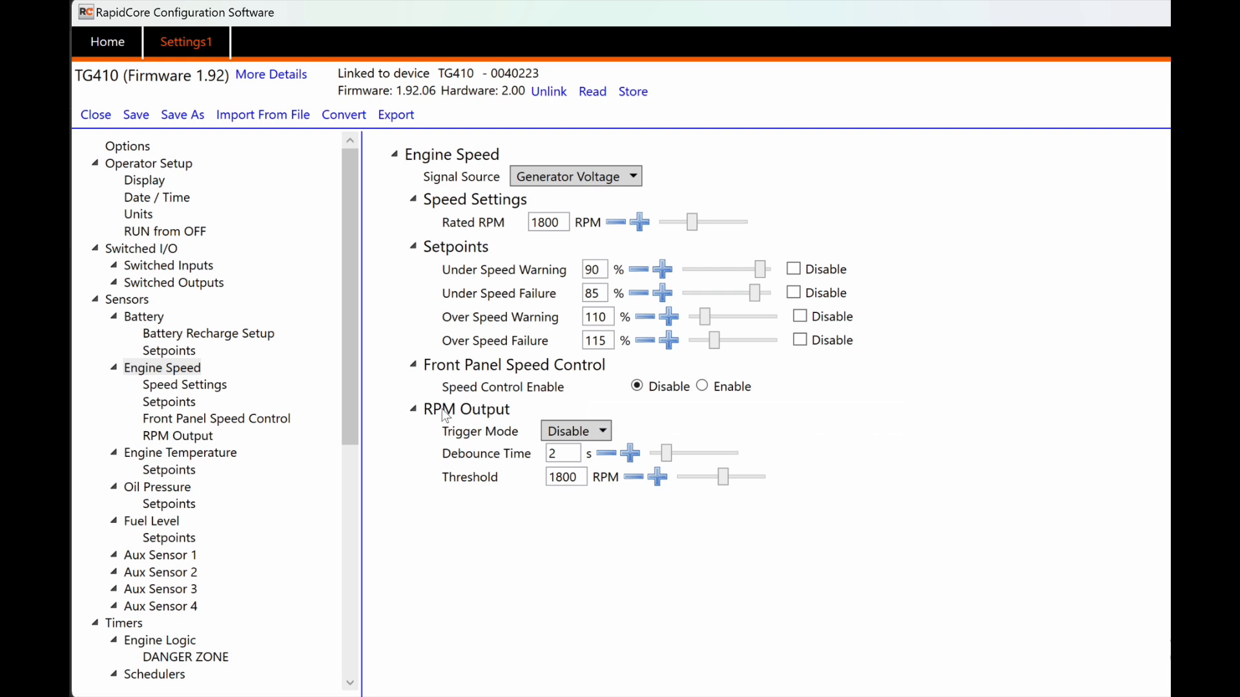
pyautogui.click(586, 431)
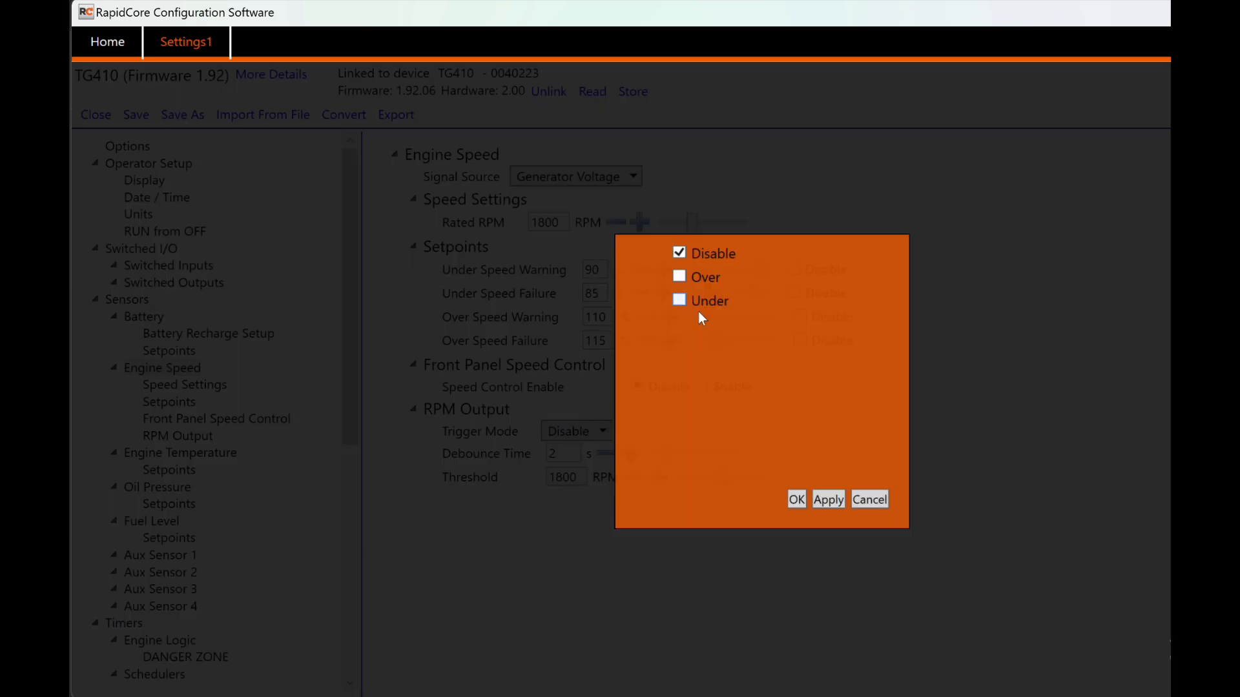
pyautogui.click(872, 501)
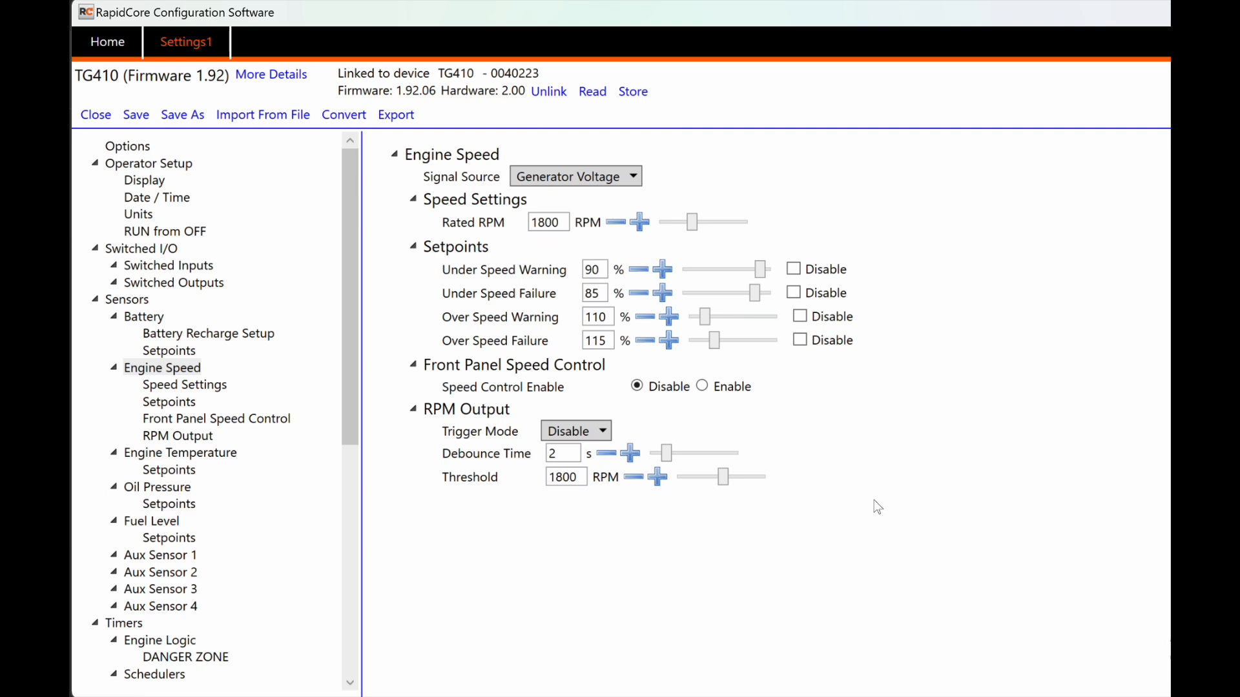
pyautogui.click(581, 430)
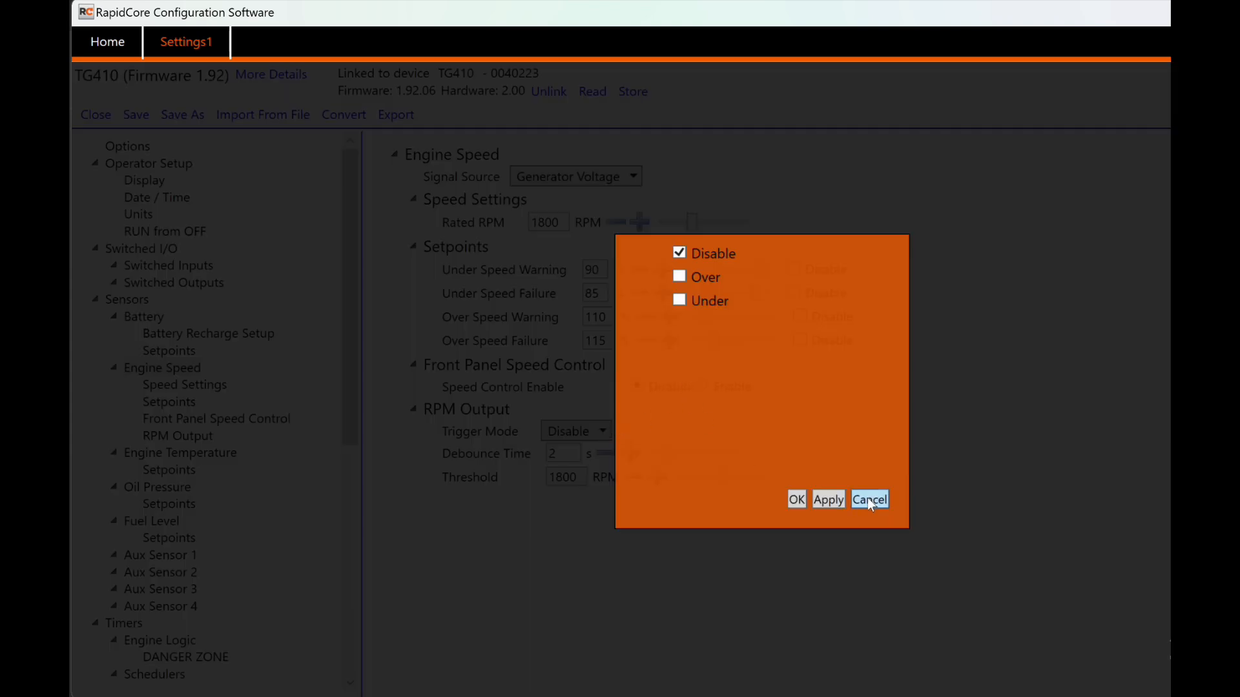
pyautogui.click(867, 498)
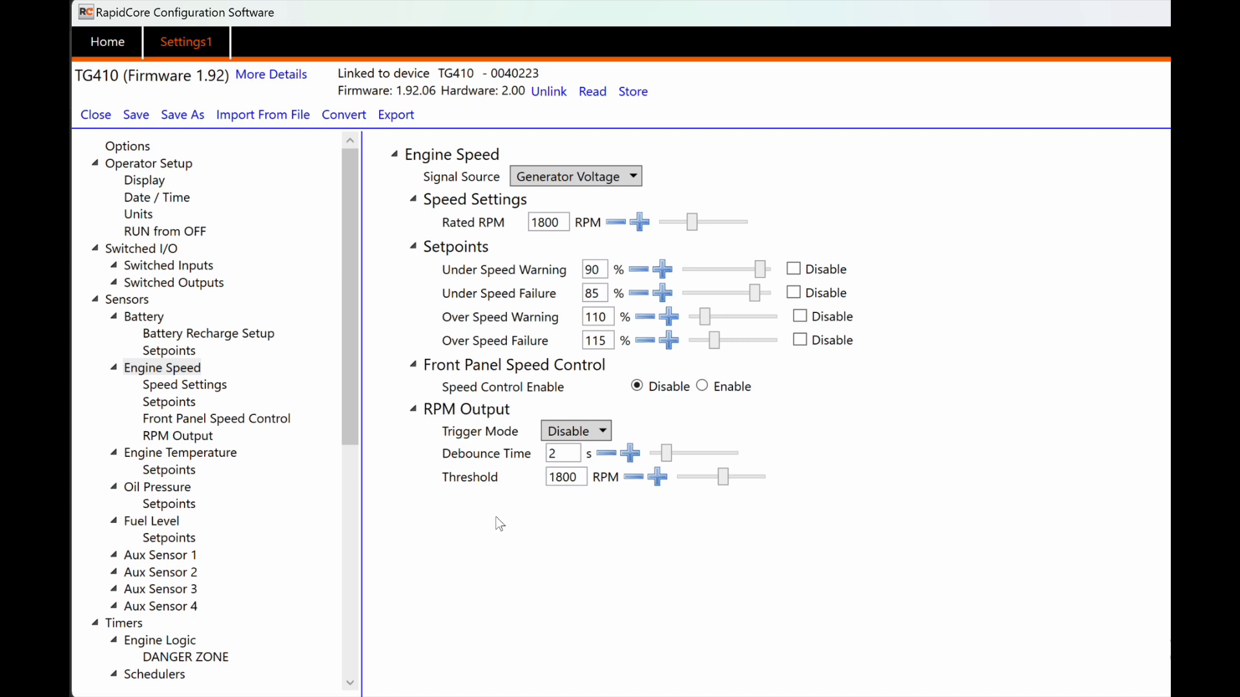
# Step: On the Engine Temperature page, review the Signal Source (Sensor Port A) and Sensor Type (Datcon DAH), leaving both unchanged
pyautogui.click(216, 454)
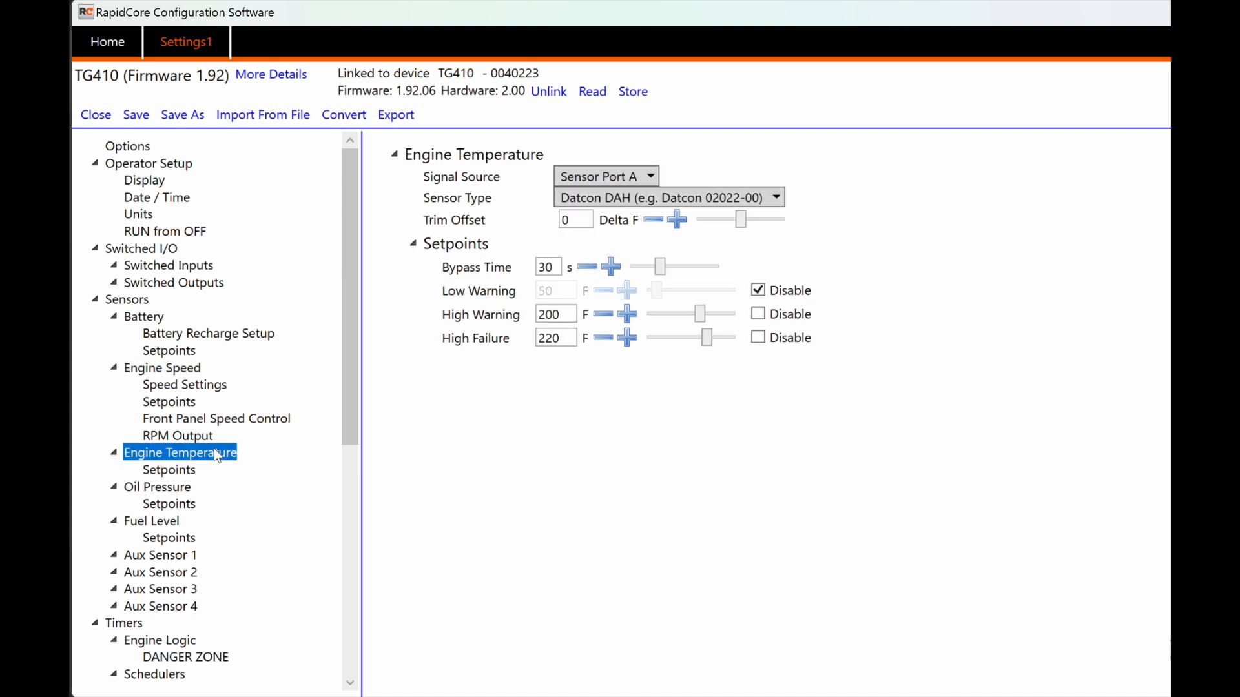
pyautogui.moveTo(436, 186)
pyautogui.click(637, 176)
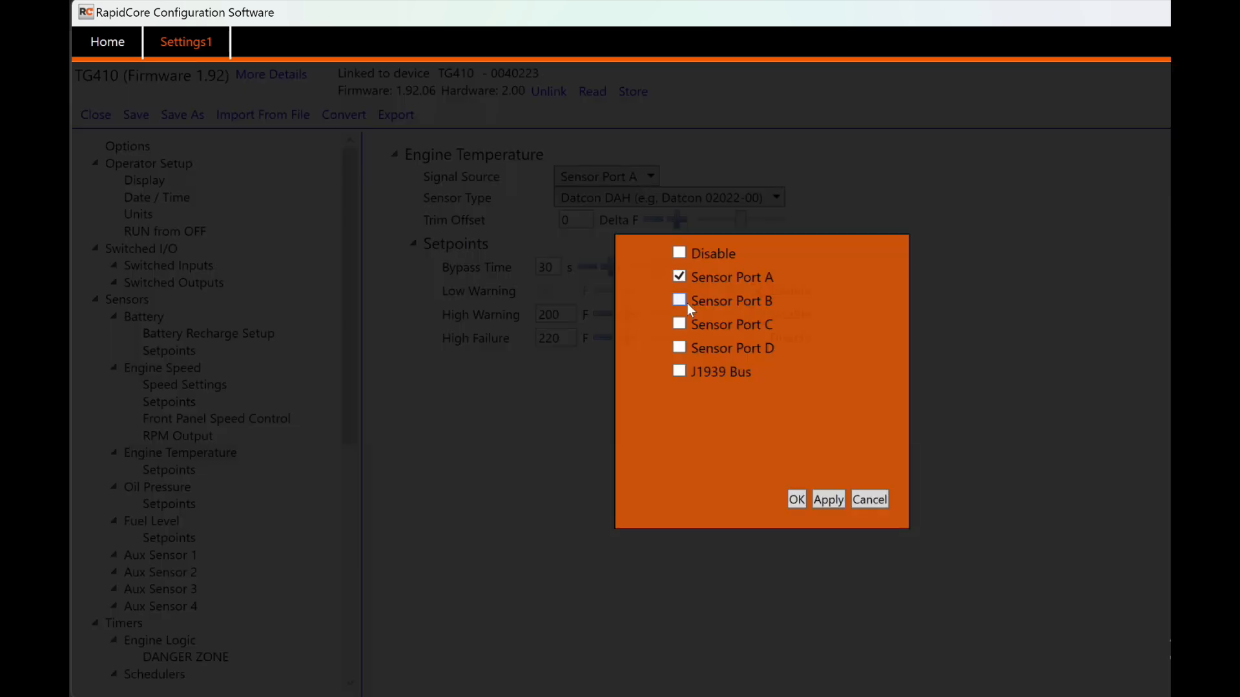
pyautogui.click(871, 499)
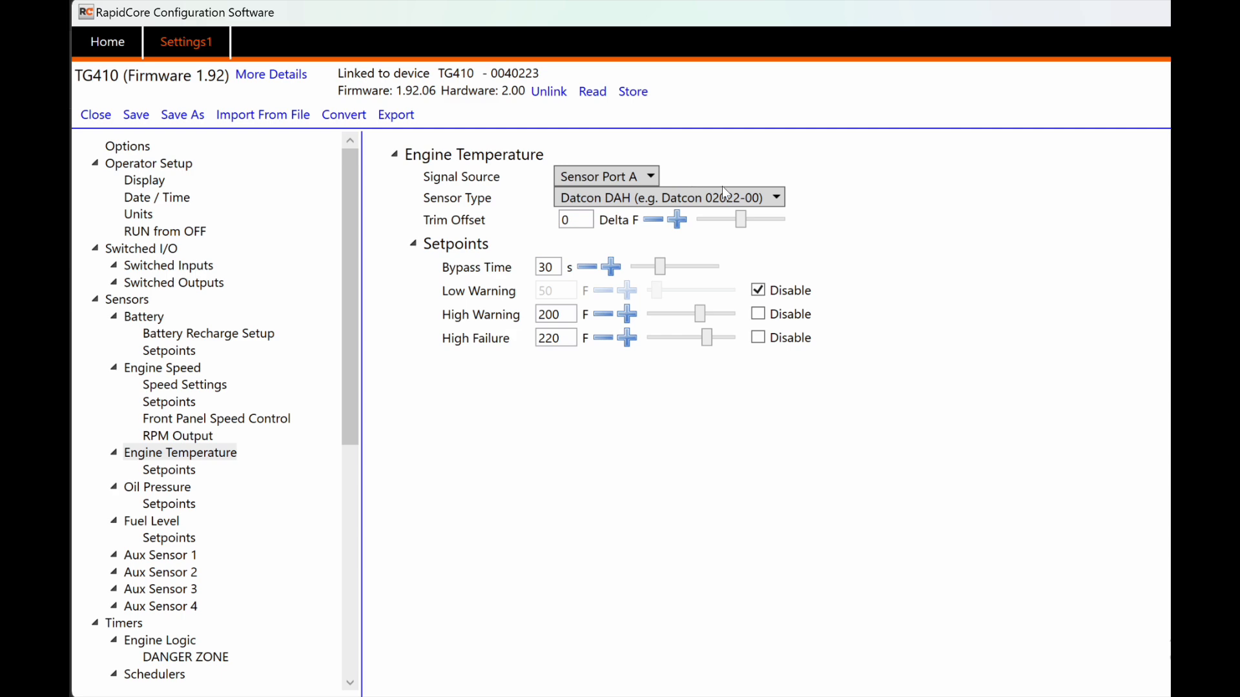
pyautogui.click(759, 195)
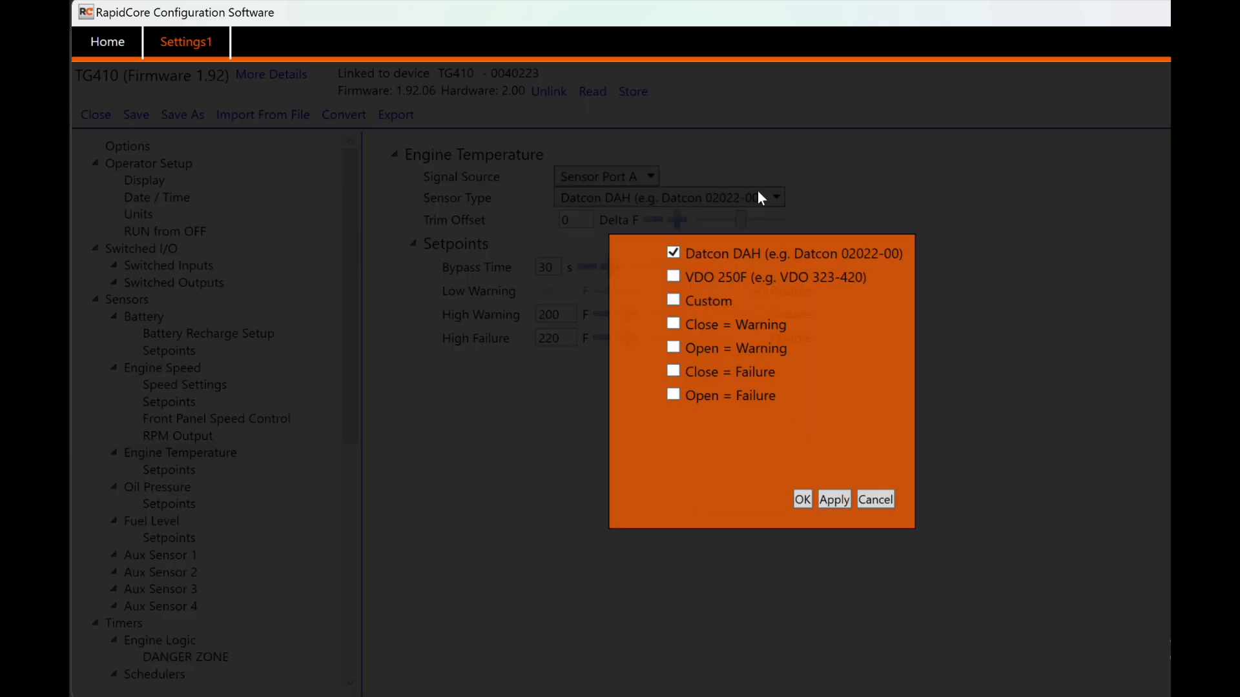
pyautogui.click(875, 499)
pyautogui.click(641, 175)
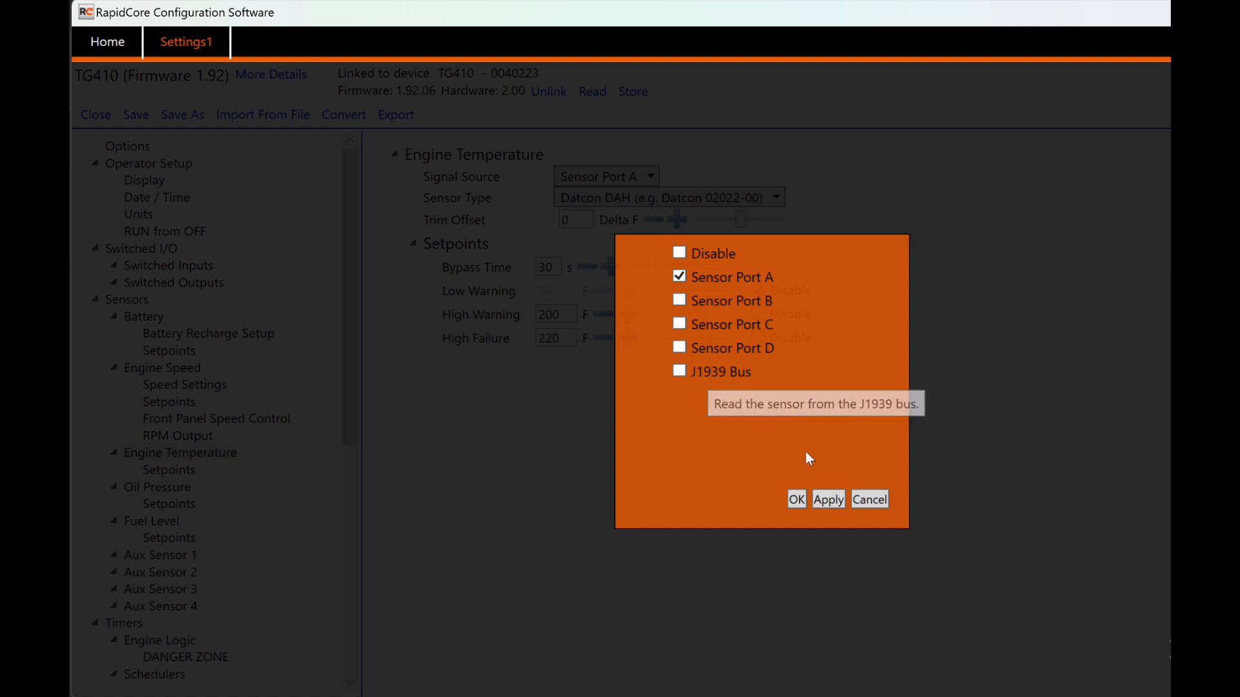
pyautogui.click(869, 499)
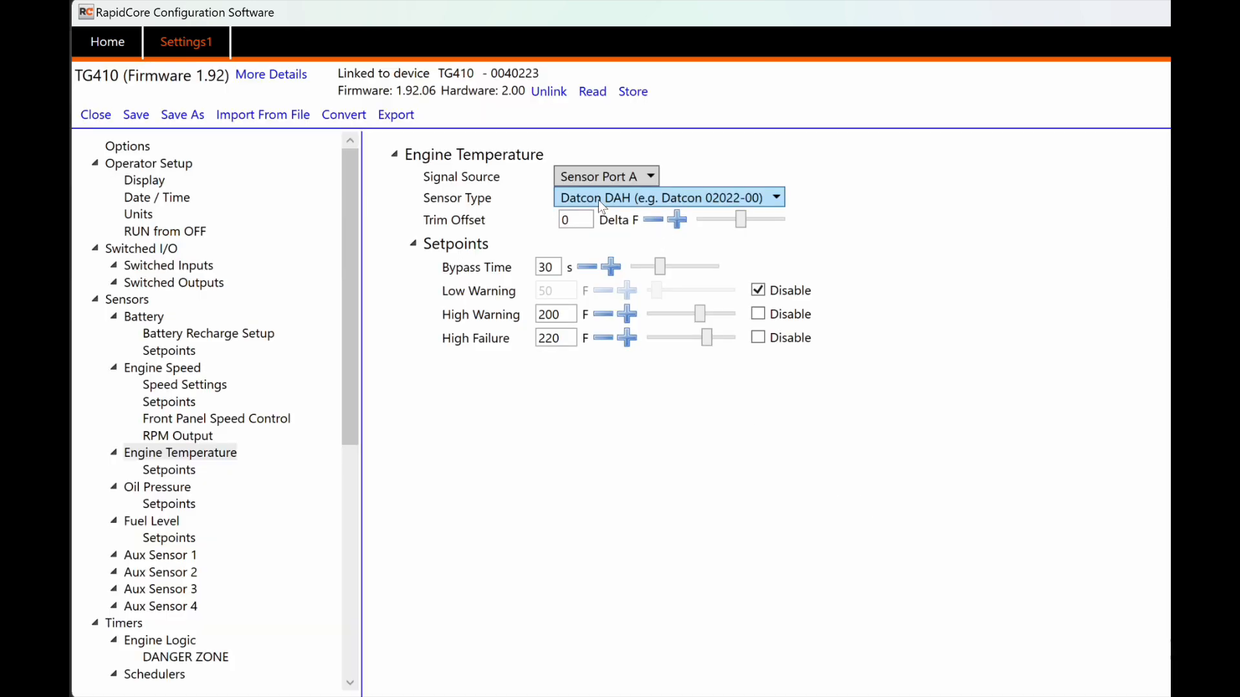
pyautogui.click(775, 199)
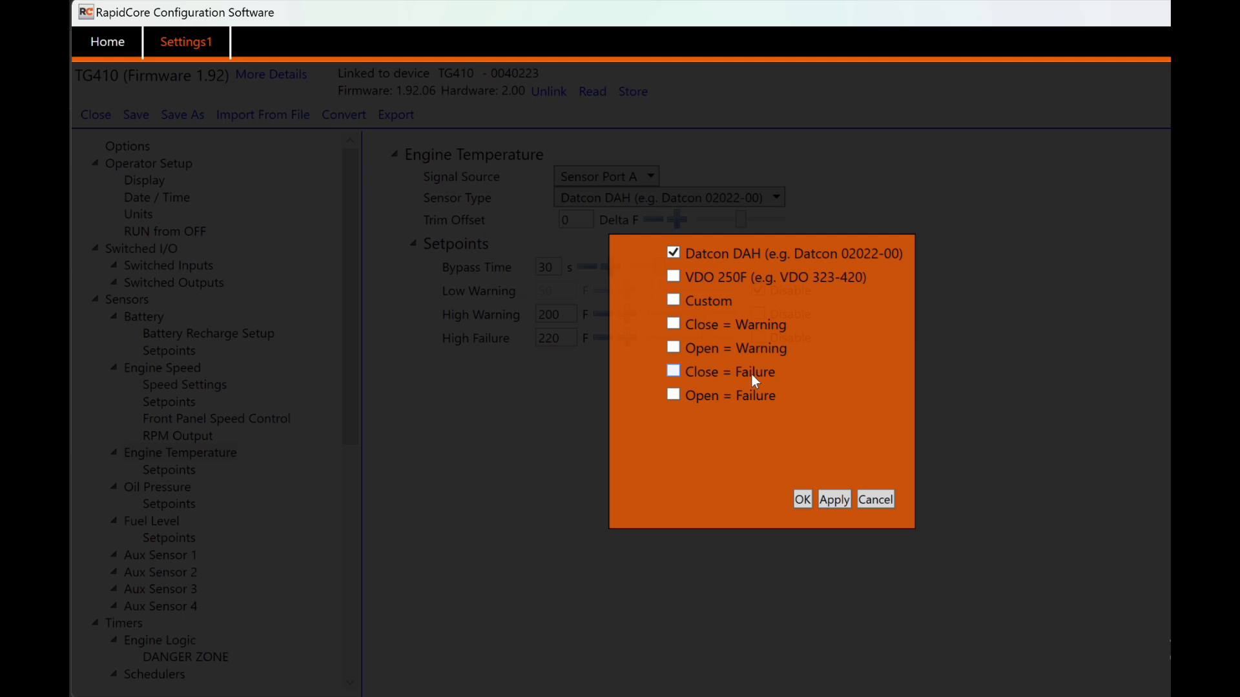
pyautogui.click(875, 500)
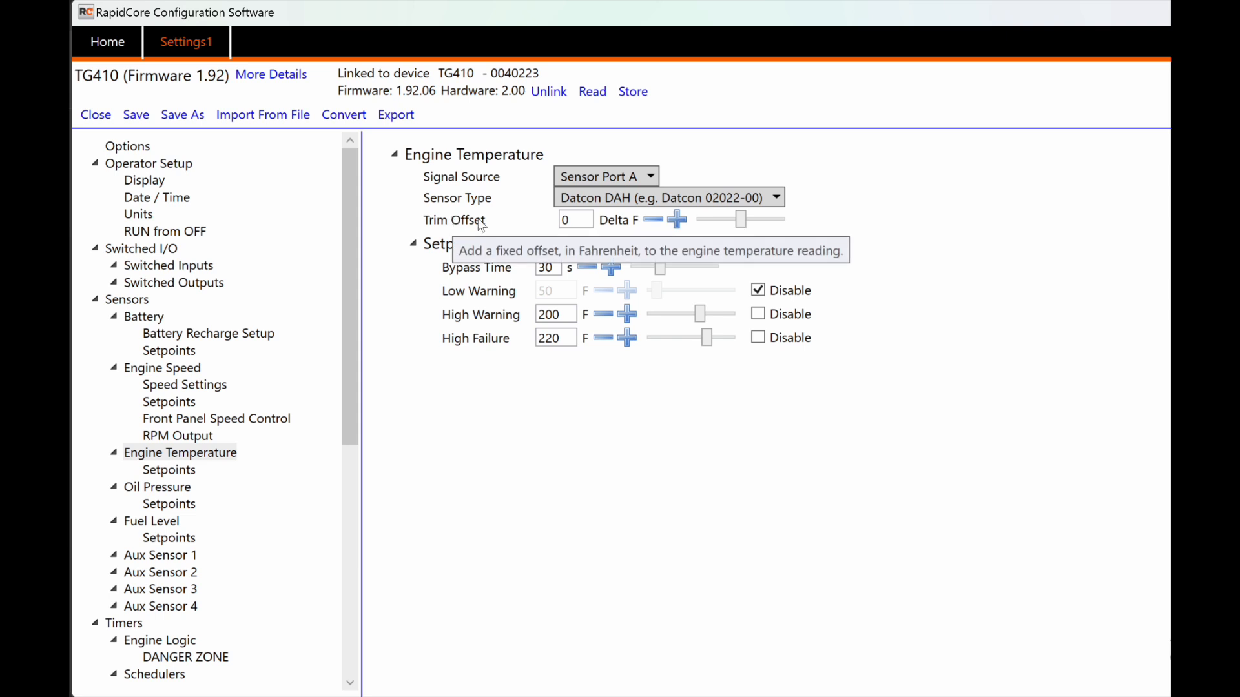
# Step: Nudge the Engine Temperature Trim Offset up to 1.2, then reset it to 0
pyautogui.click(677, 223)
pyautogui.click(677, 223)
pyautogui.click(677, 223)
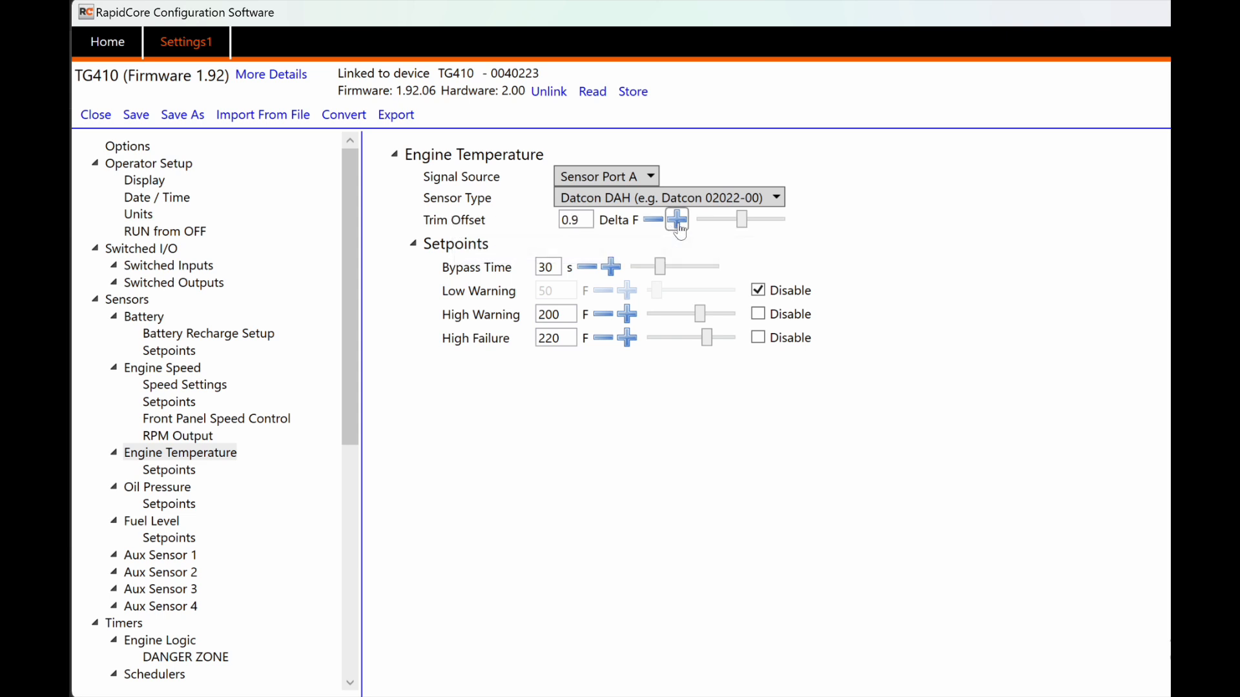
pyautogui.click(677, 223)
pyautogui.moveTo(589, 220); pyautogui.dragTo(556, 220)
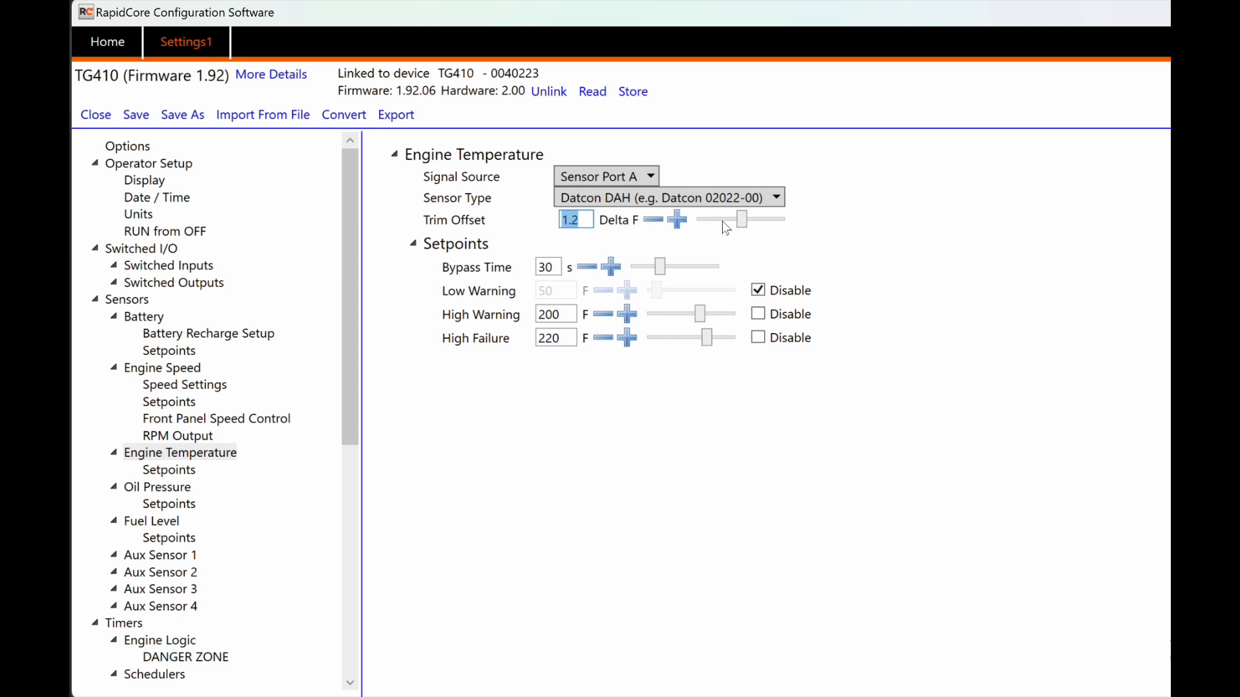
pyautogui.moveTo(740, 221)
pyautogui.mouseDown()
pyautogui.moveTo(724, 223)
pyautogui.moveTo(744, 223)
pyautogui.mouseUp()
pyautogui.moveTo(589, 220); pyautogui.dragTo(557, 219)
pyautogui.write('0')
# Step: Change the sensor type to Custom
pyautogui.click(595, 199)
pyautogui.click(674, 301)
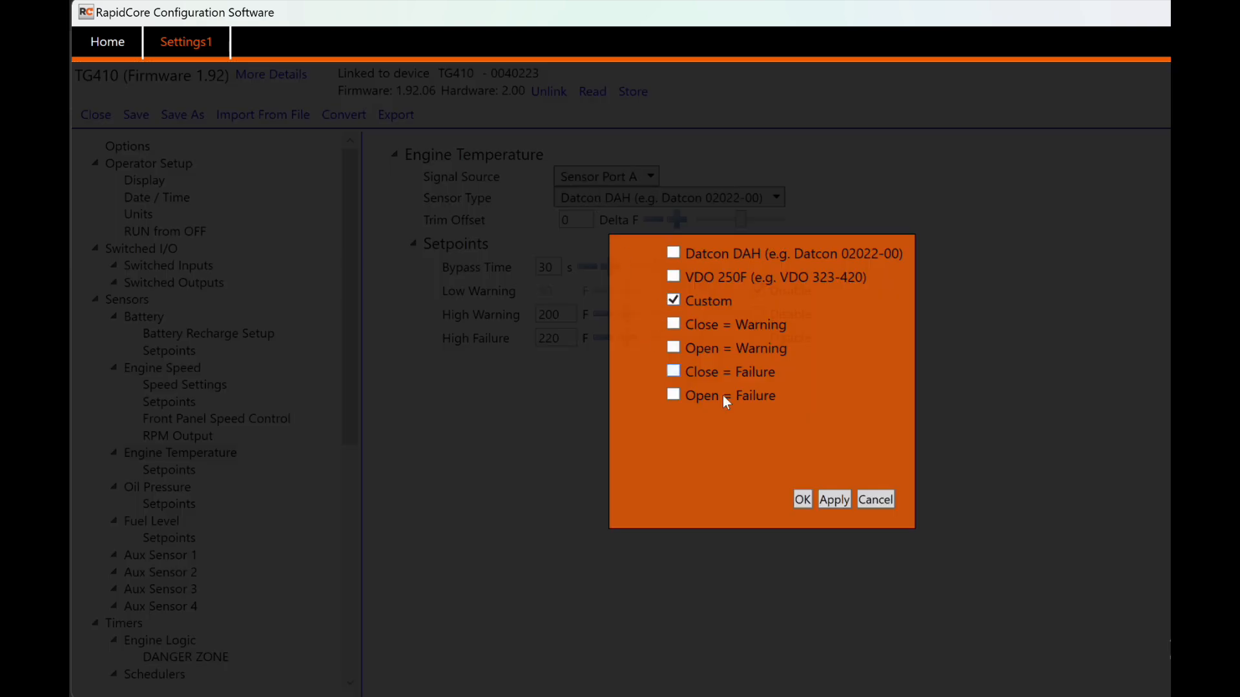
pyautogui.click(801, 499)
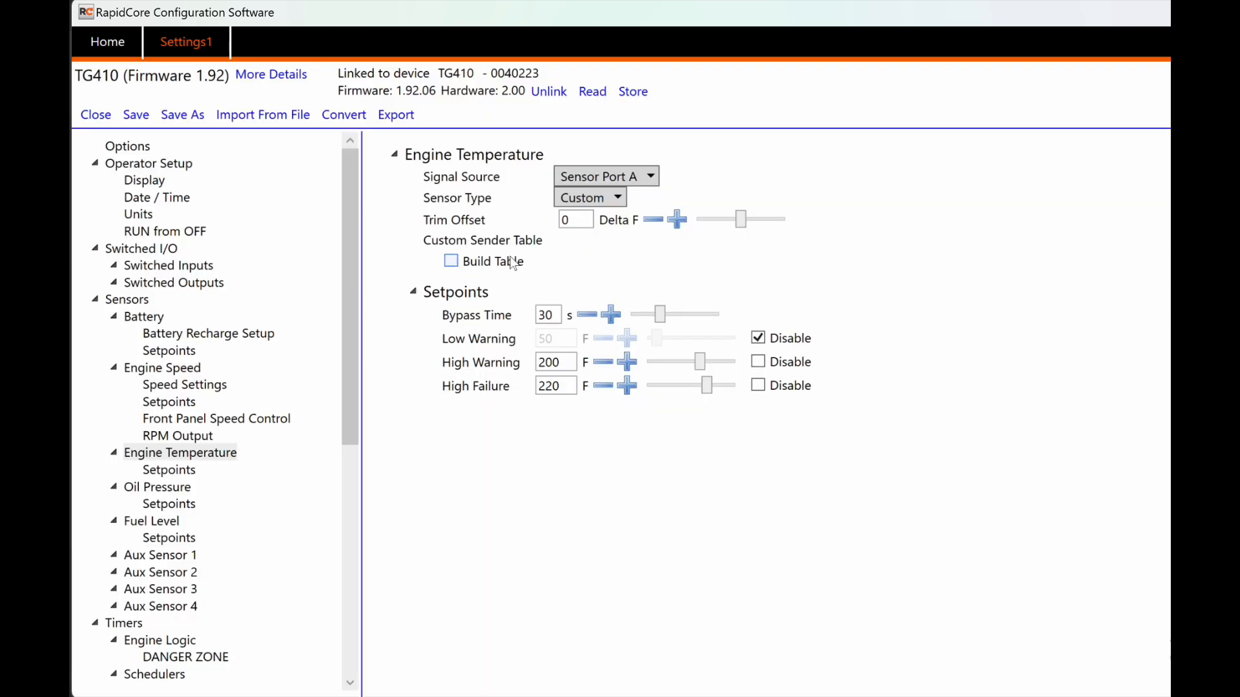
# Step: Pick the Custom sender with no table, discard the empty sender table, and show Oil Pressure settings
pyautogui.click(451, 262)
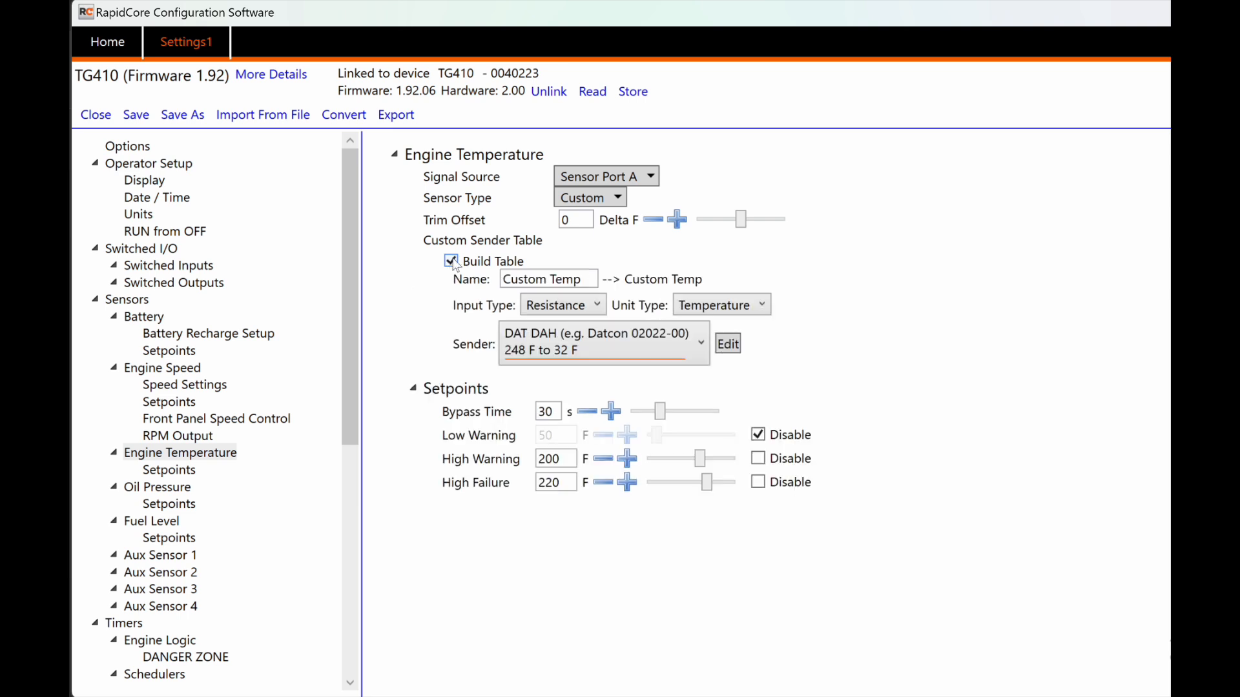
pyautogui.click(702, 345)
pyautogui.click(540, 471)
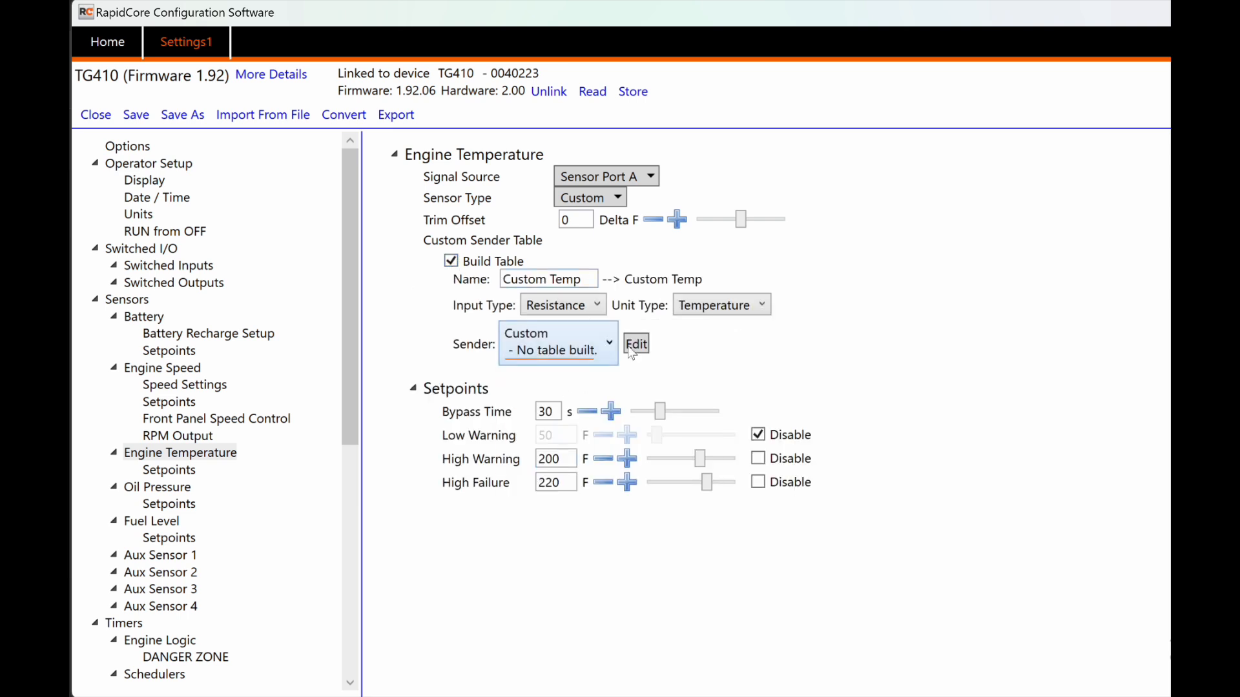
pyautogui.click(638, 344)
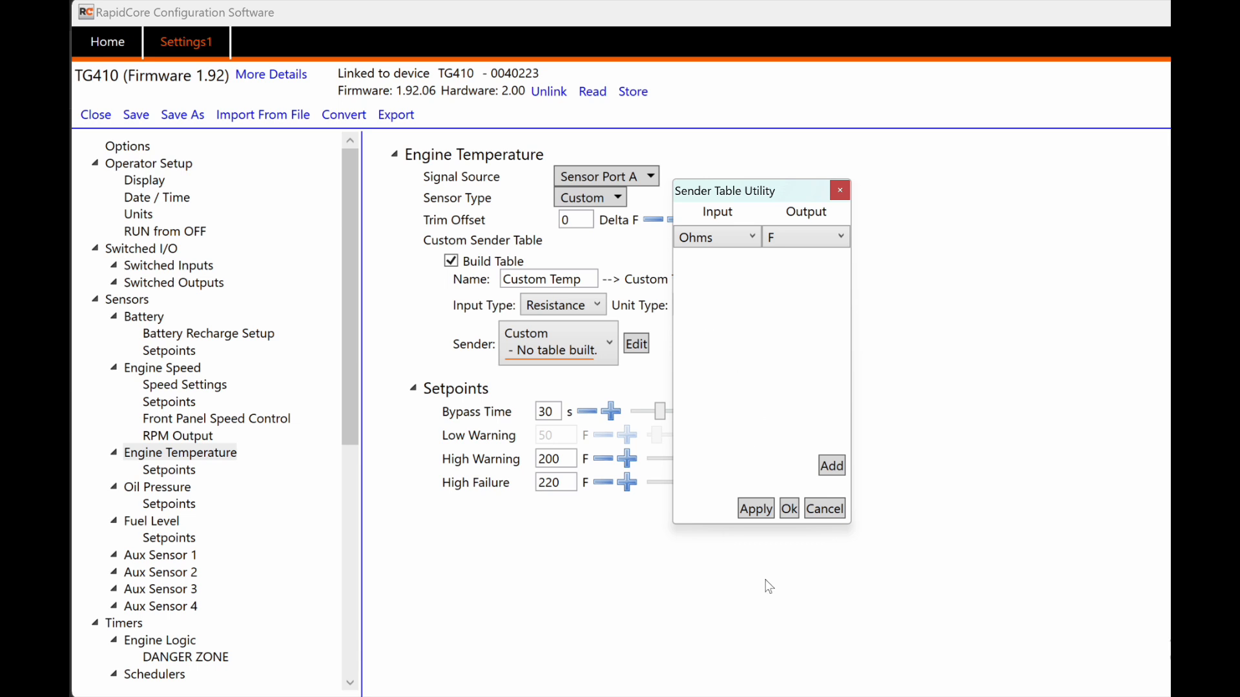
pyautogui.click(825, 510)
pyautogui.click(180, 489)
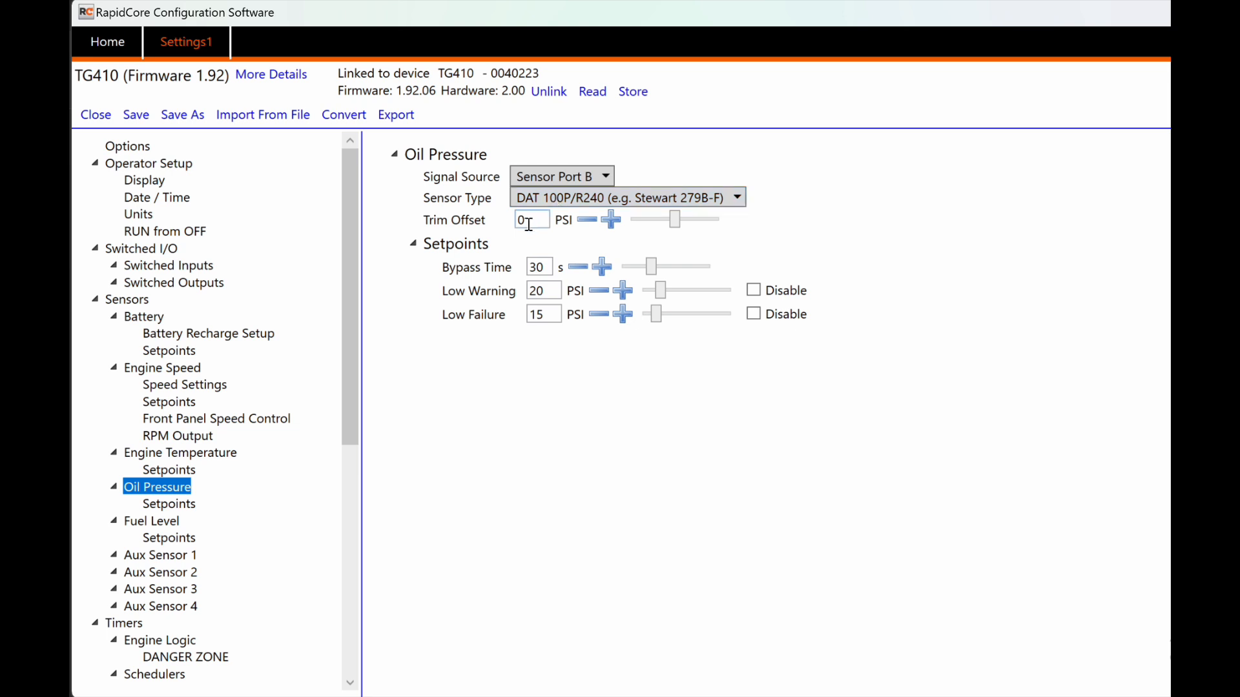
# Step: Nudge Oil Pressure Low Failure down and back to 15 PSI, then show Fuel Level settings
pyautogui.moveTo(498, 271)
pyautogui.moveTo(459, 298)
pyautogui.click(599, 314)
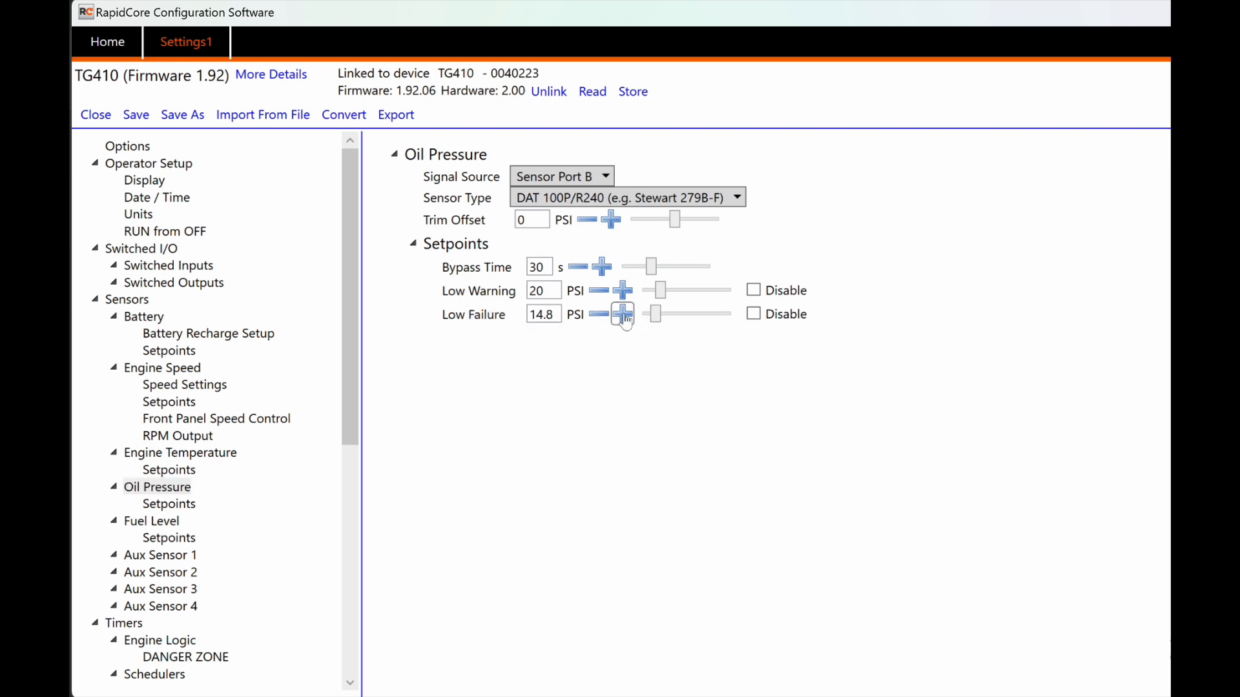
pyautogui.click(623, 315)
pyautogui.click(157, 523)
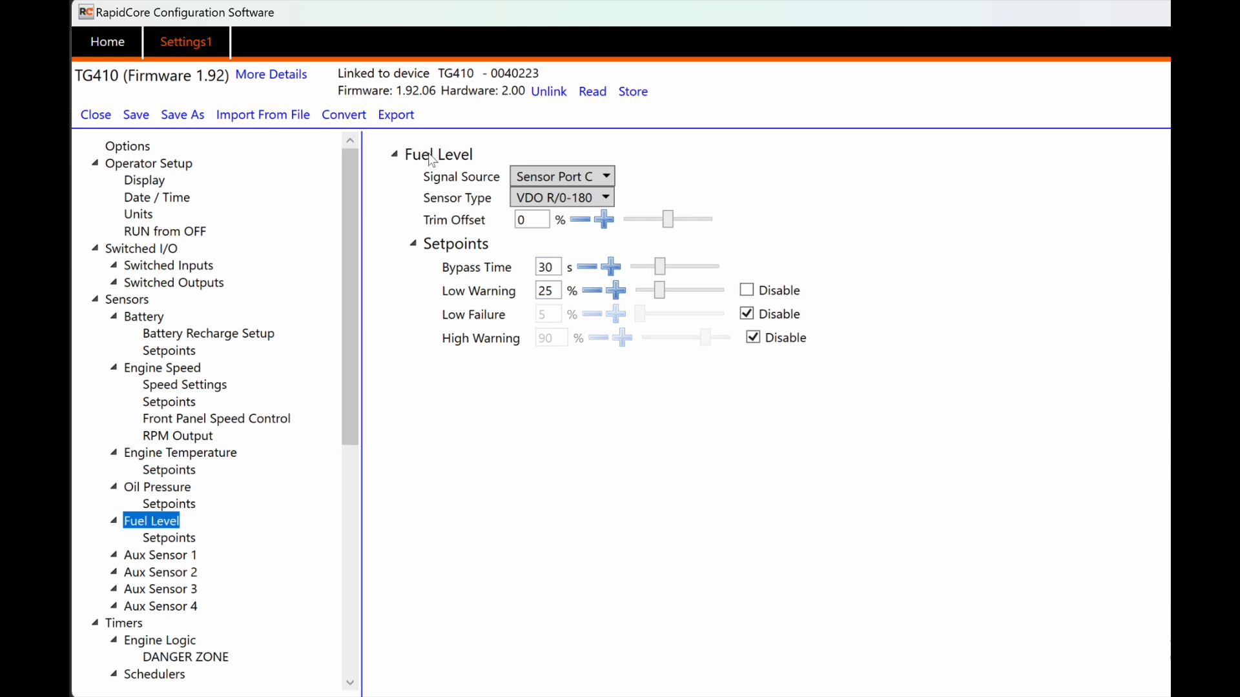
# Step: Review the Fuel Level signal source choices, keeping Sensor Port C
pyautogui.moveTo(433, 160)
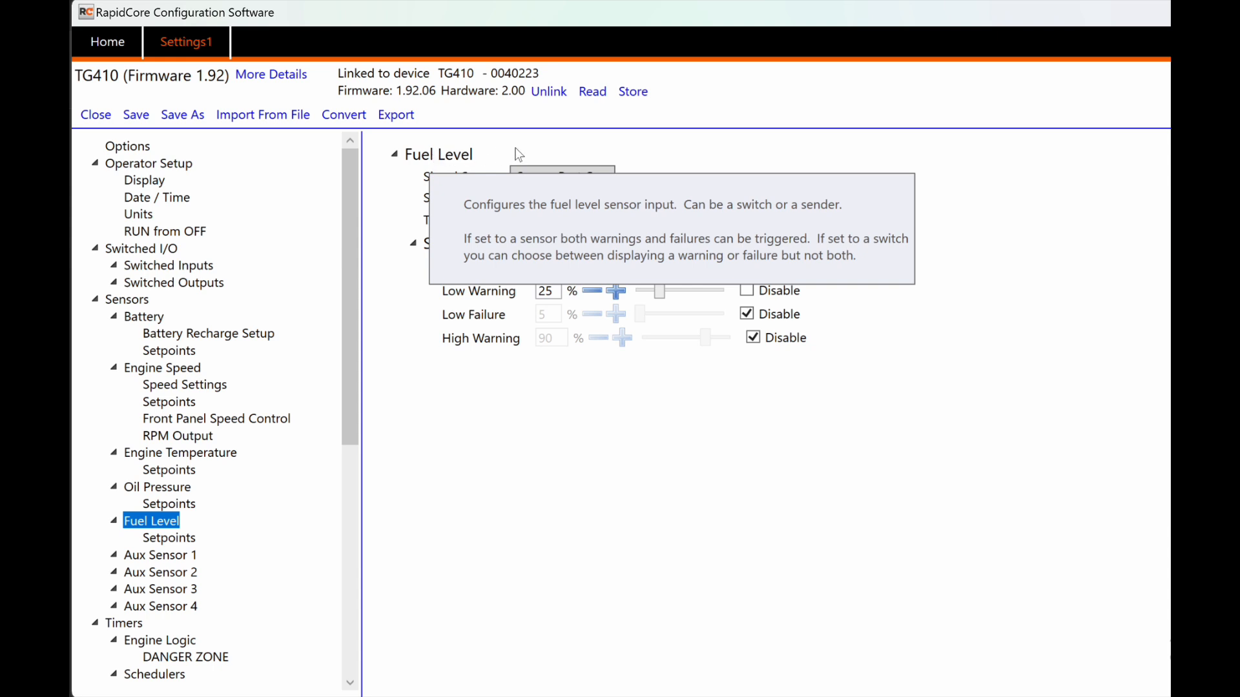
pyautogui.click(609, 173)
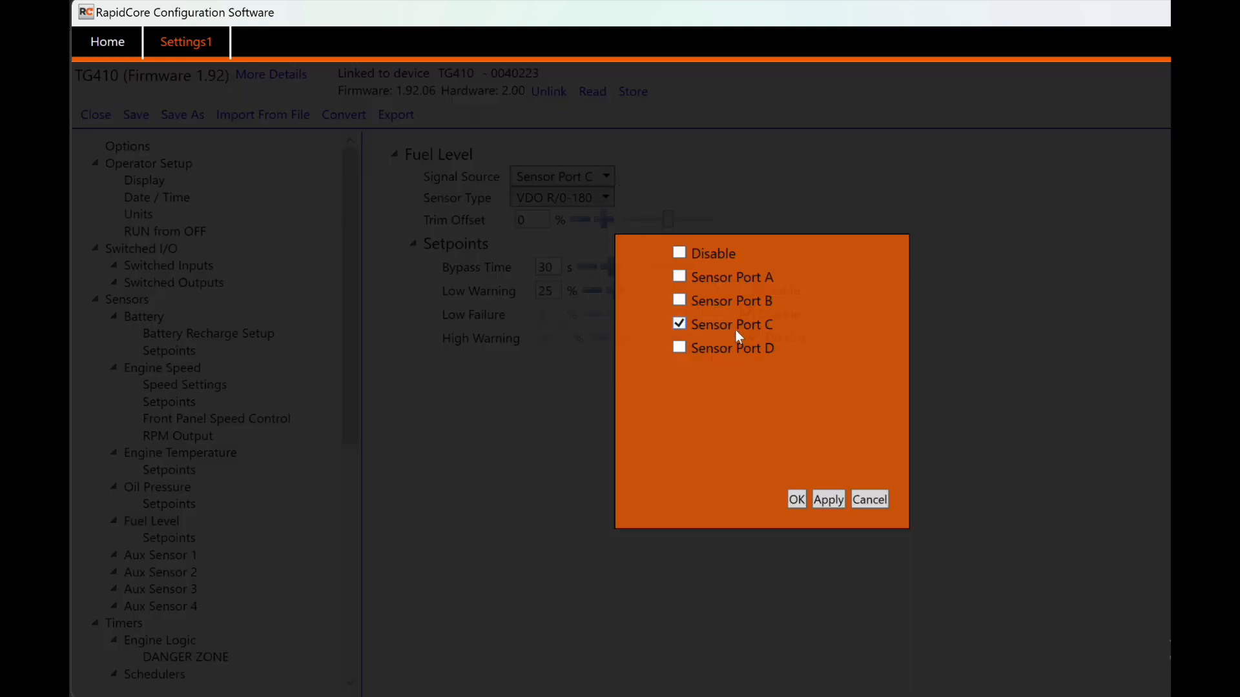
pyautogui.click(797, 499)
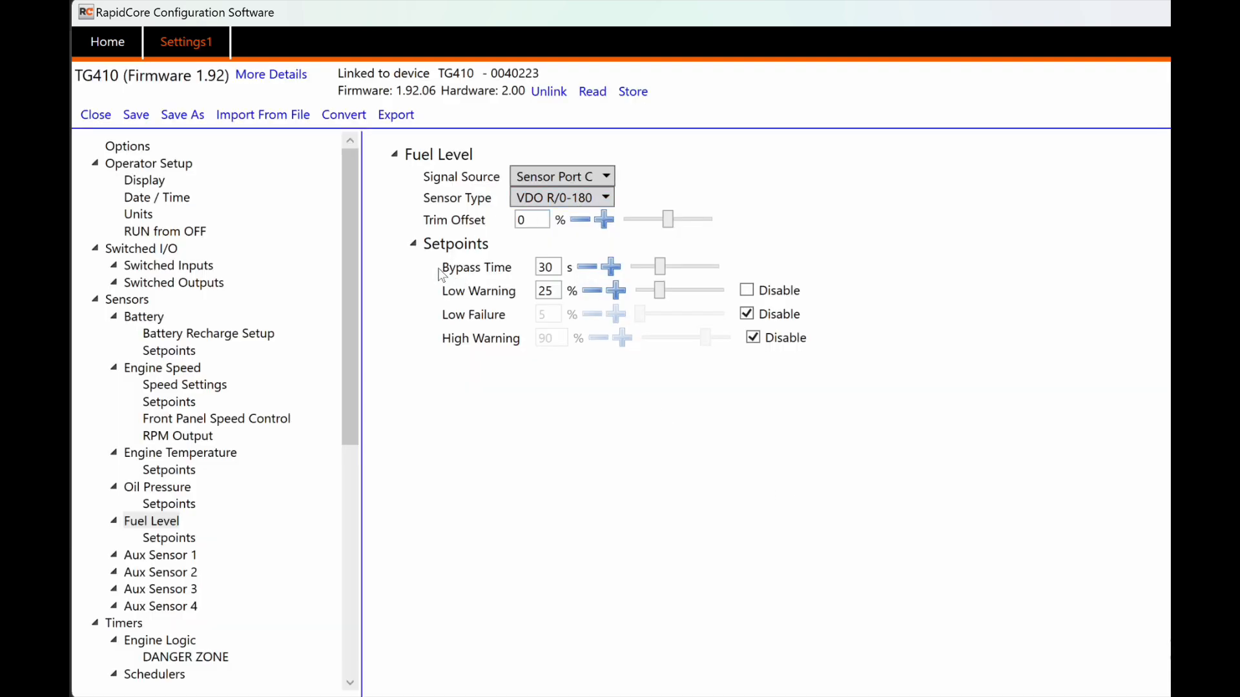
# Step: Enable the Fuel Level Low Failure setpoint and raise it to 10%
pyautogui.moveTo(454, 274)
pyautogui.click(748, 316)
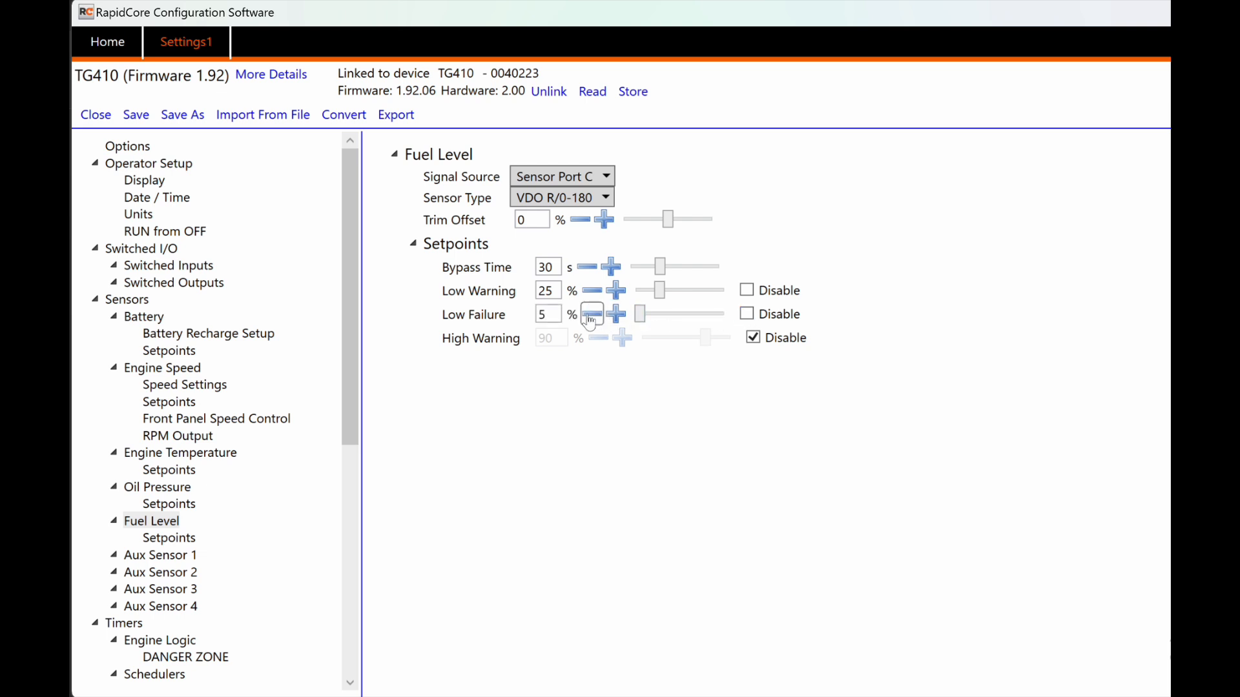
pyautogui.click(592, 315)
pyautogui.click(592, 315)
pyautogui.click(616, 316)
pyautogui.click(615, 315)
pyautogui.click(615, 315)
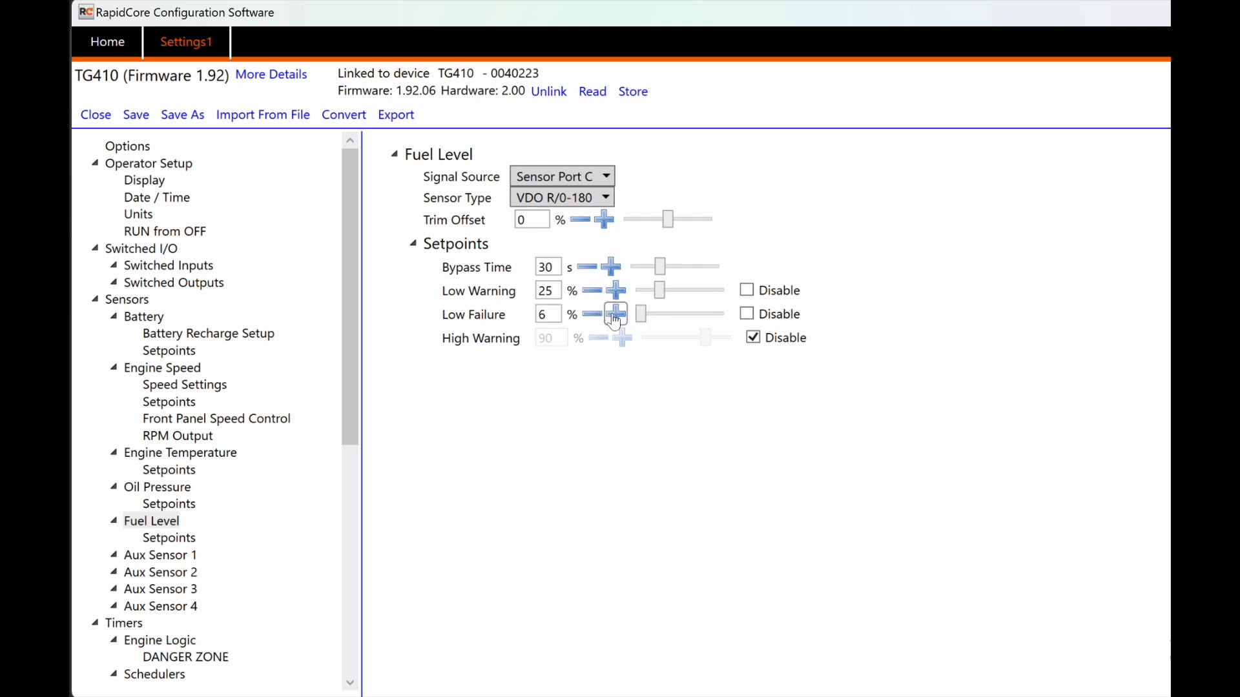
pyautogui.click(615, 315)
pyautogui.click(616, 315)
pyautogui.click(616, 315)
pyautogui.click(615, 315)
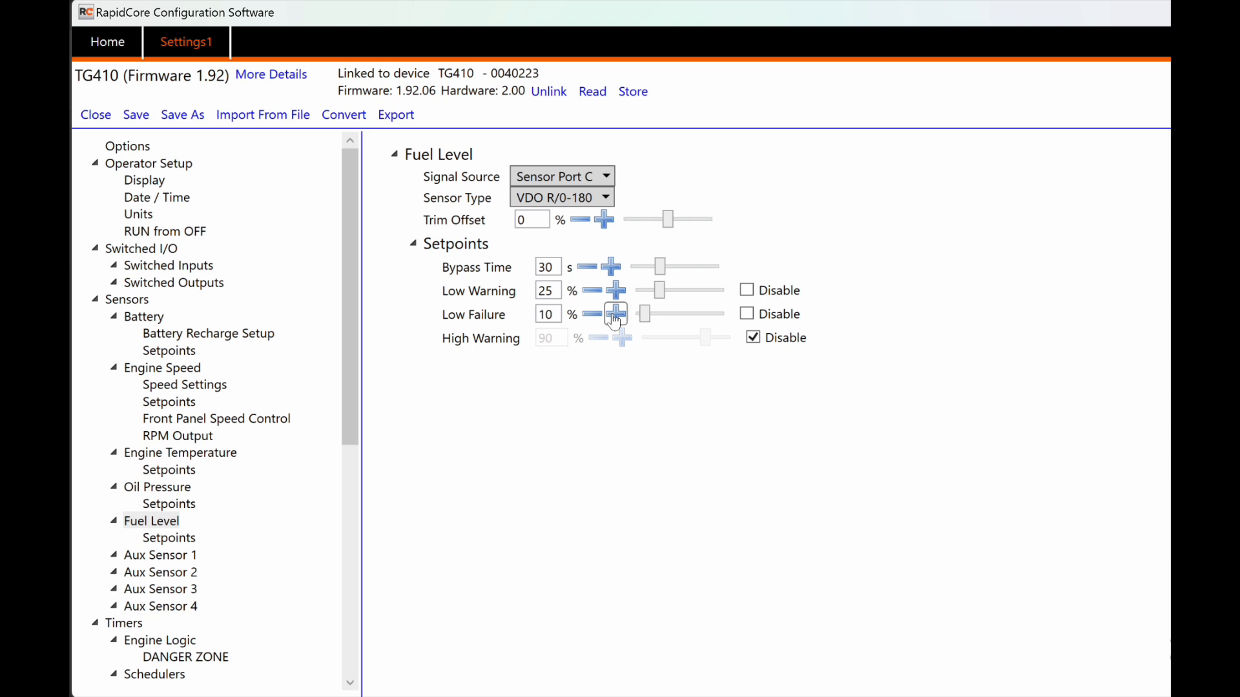
pyautogui.click(744, 315)
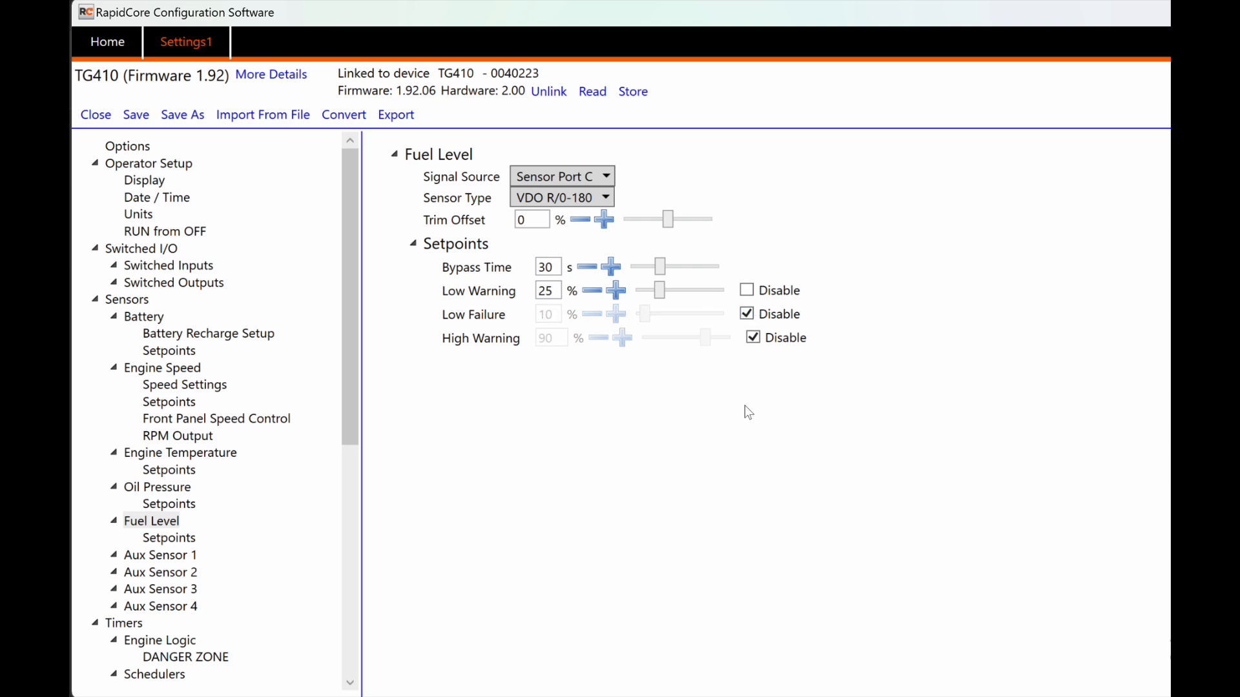
pyautogui.click(746, 314)
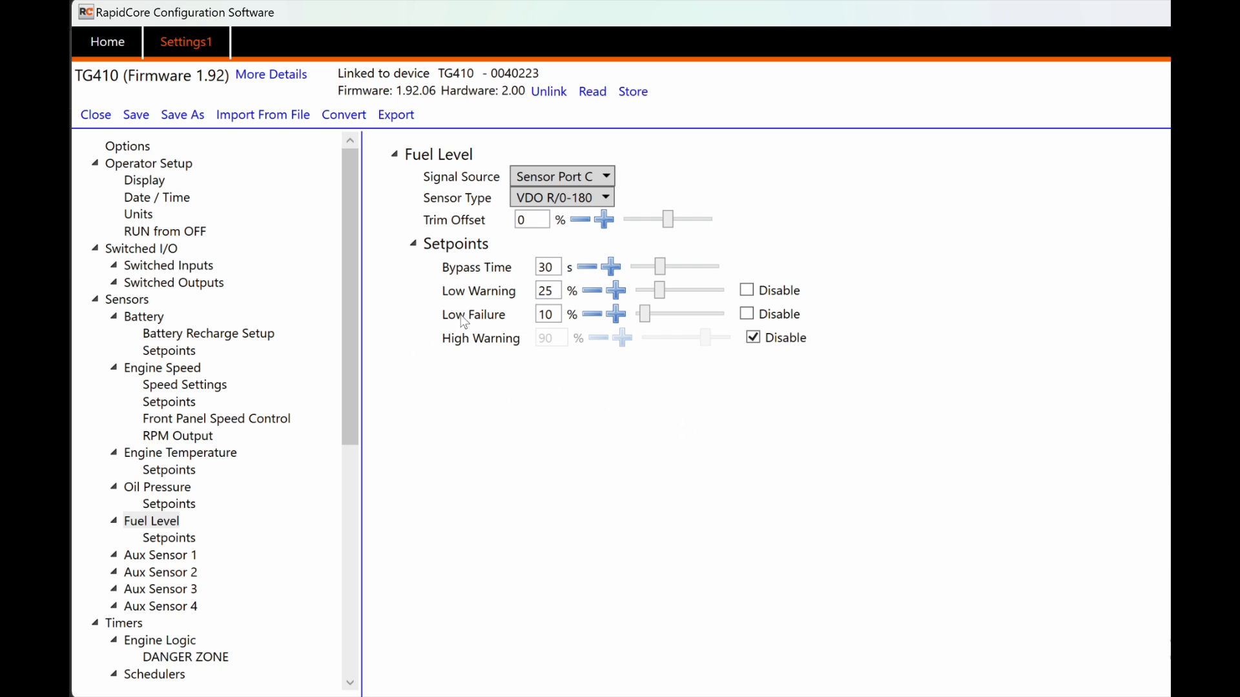
pyautogui.moveTo(464, 322)
# Step: Set Aux Sensor 1's signal source to Sensor Port D
pyautogui.click(166, 558)
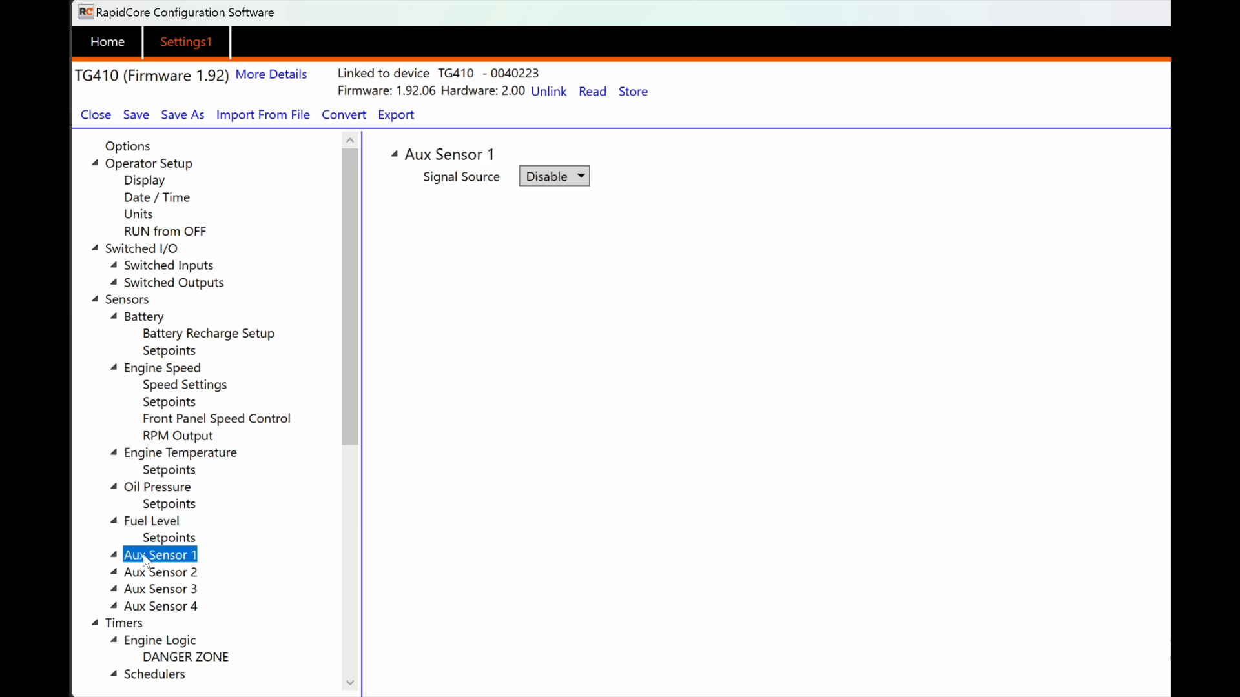
pyautogui.click(552, 182)
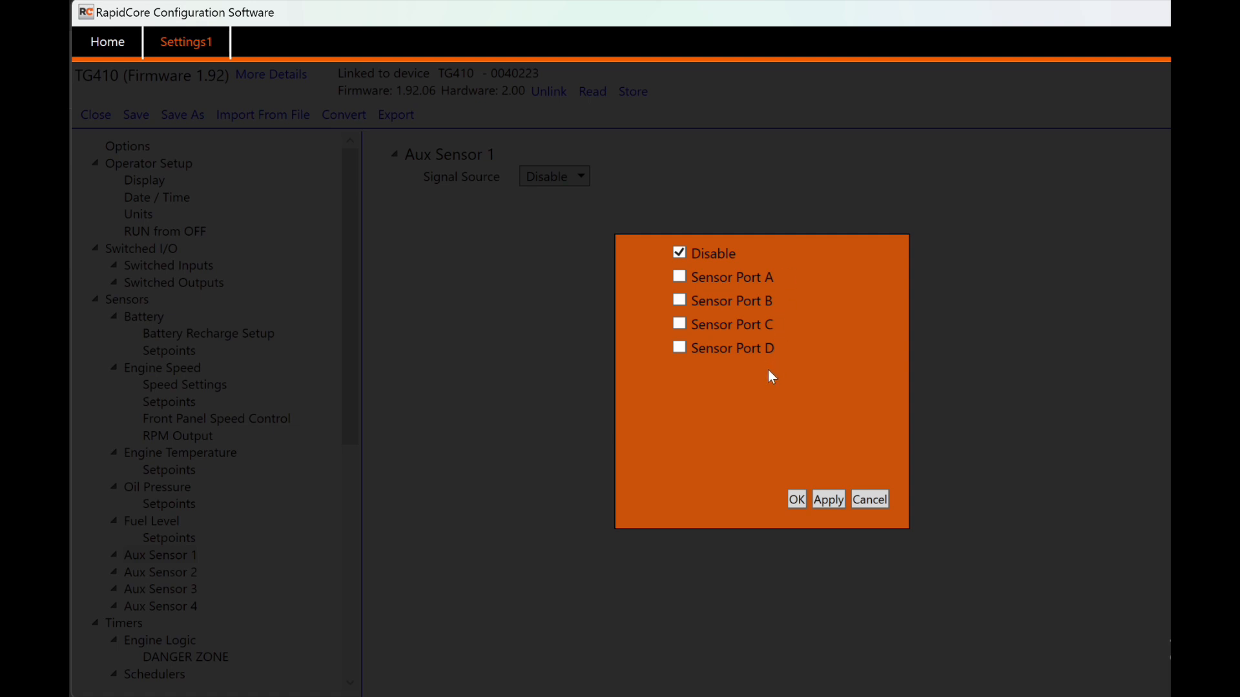
pyautogui.moveTo(727, 275)
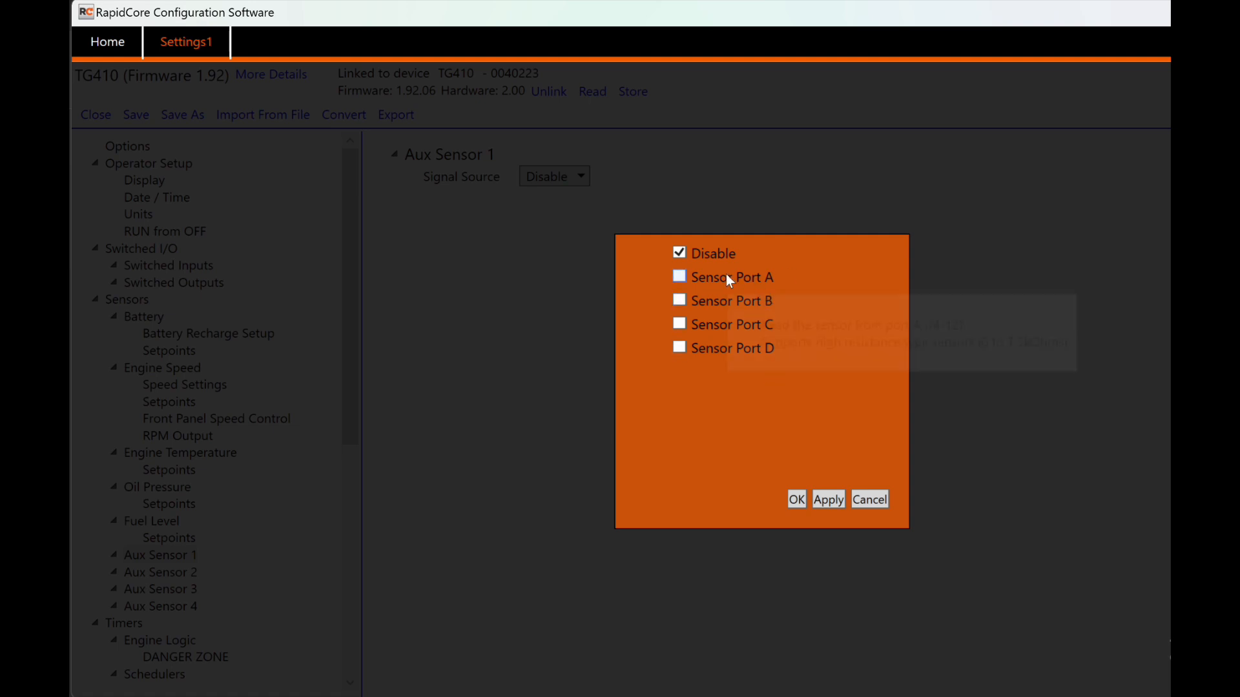
pyautogui.moveTo(719, 301)
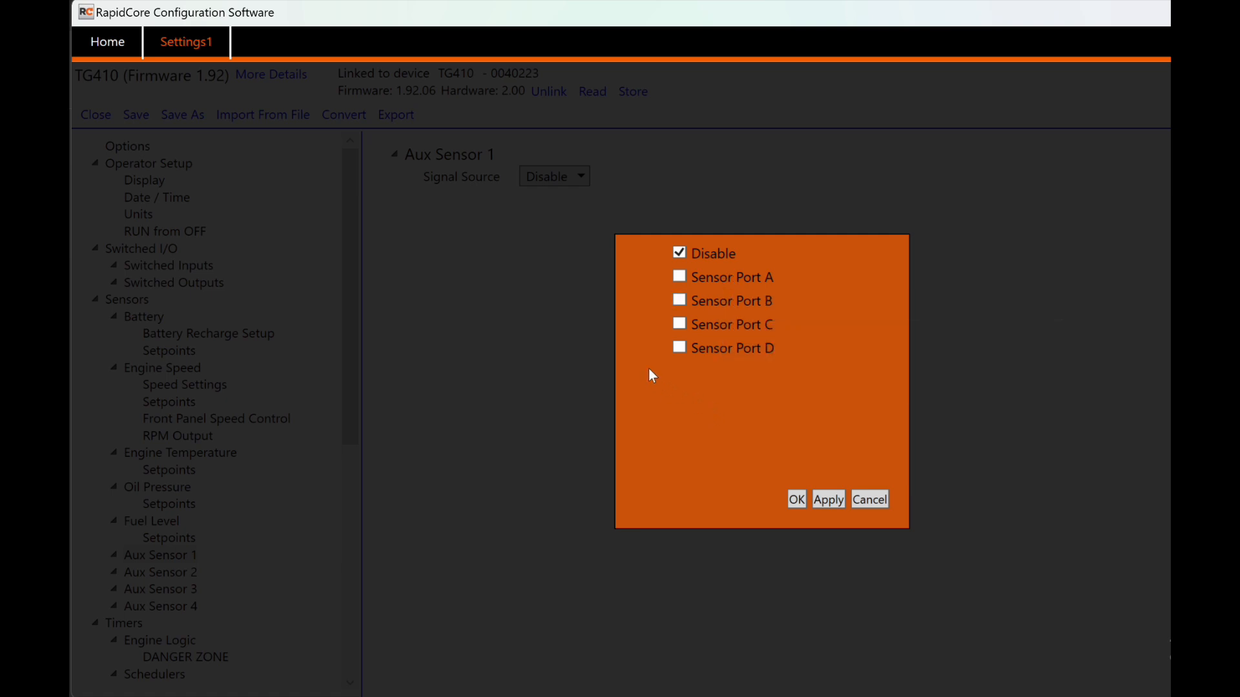
pyautogui.click(679, 348)
pyautogui.click(796, 501)
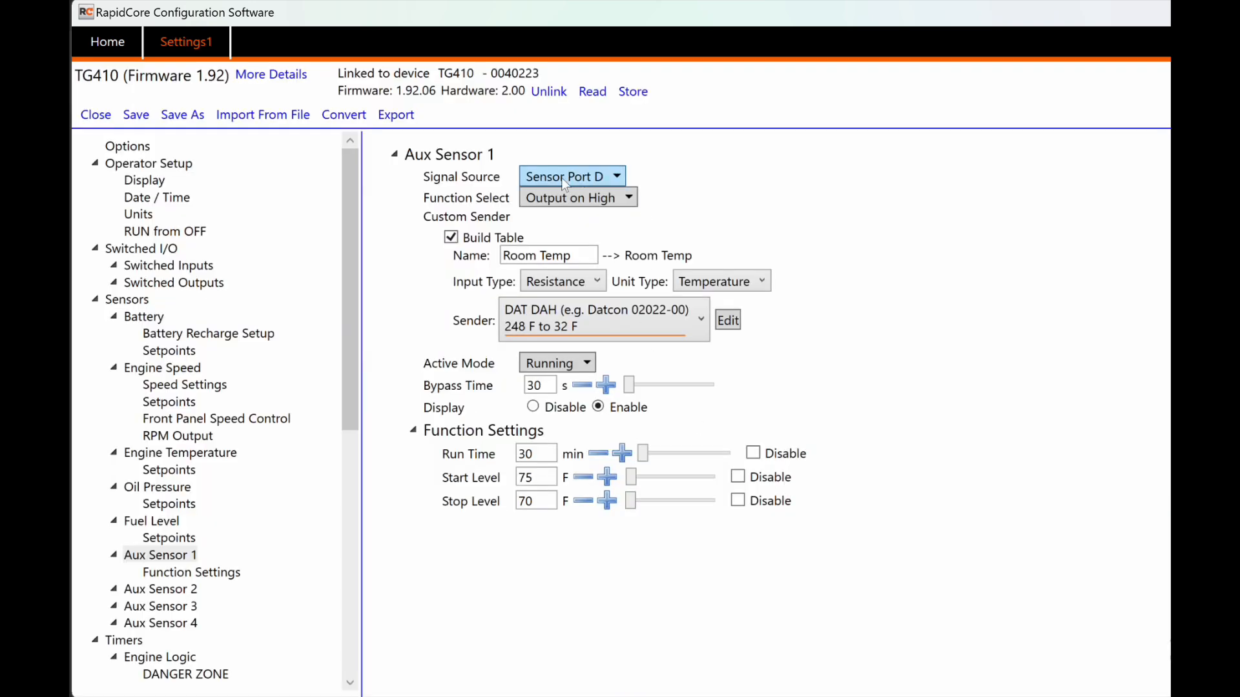
# Step: Keep the Output on High function and review the Room Temp sender name
pyautogui.click(620, 197)
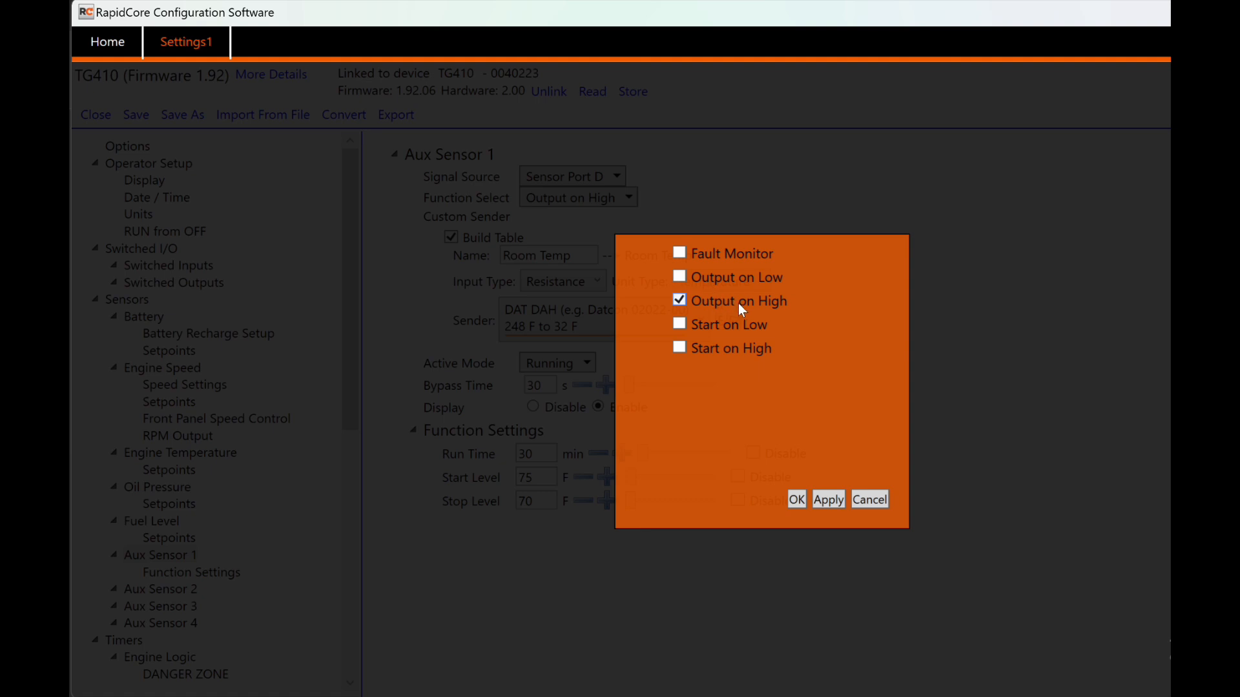
pyautogui.click(796, 500)
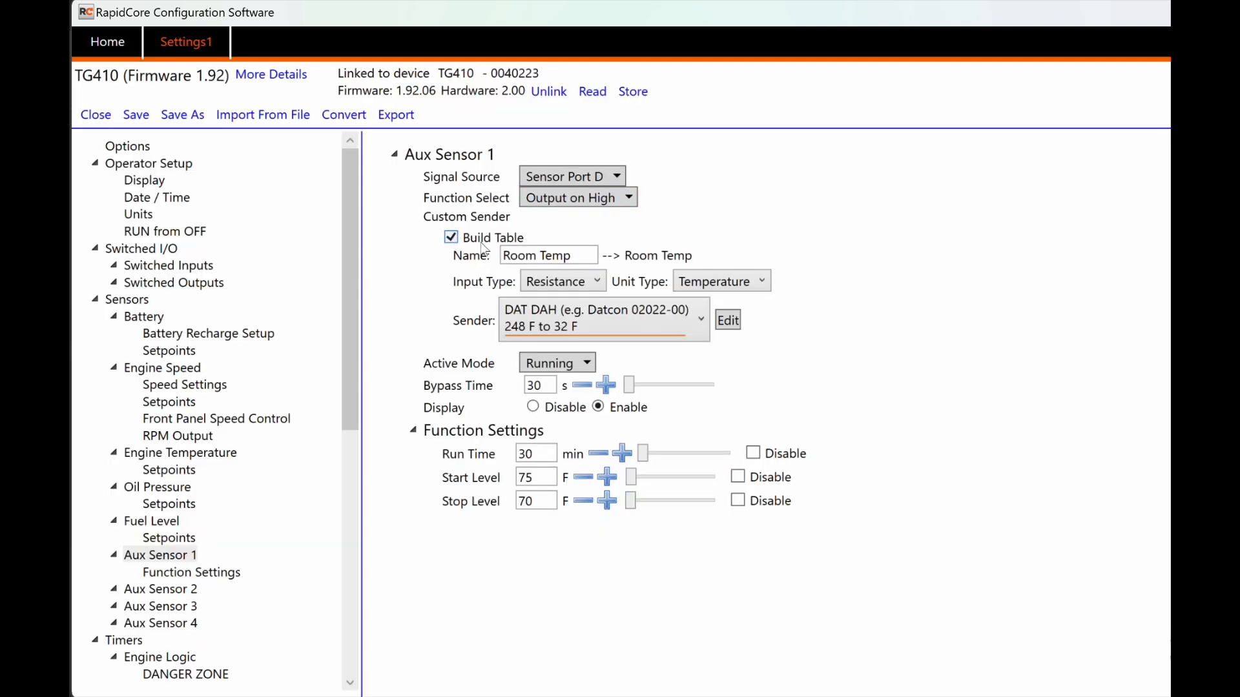
pyautogui.moveTo(577, 255); pyautogui.dragTo(541, 254)
pyautogui.click(536, 236)
# Step: Keep Resistance input and Temperature units, and choose a Custom sender with no table
pyautogui.click(574, 285)
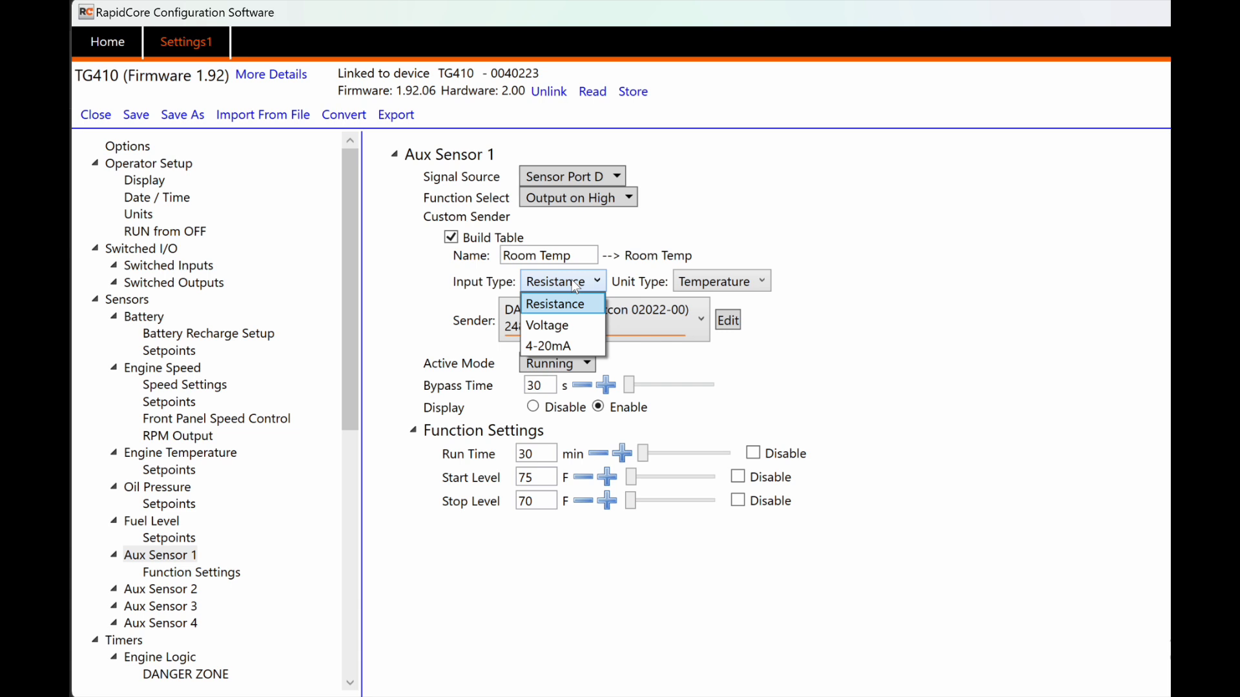
pyautogui.click(572, 285)
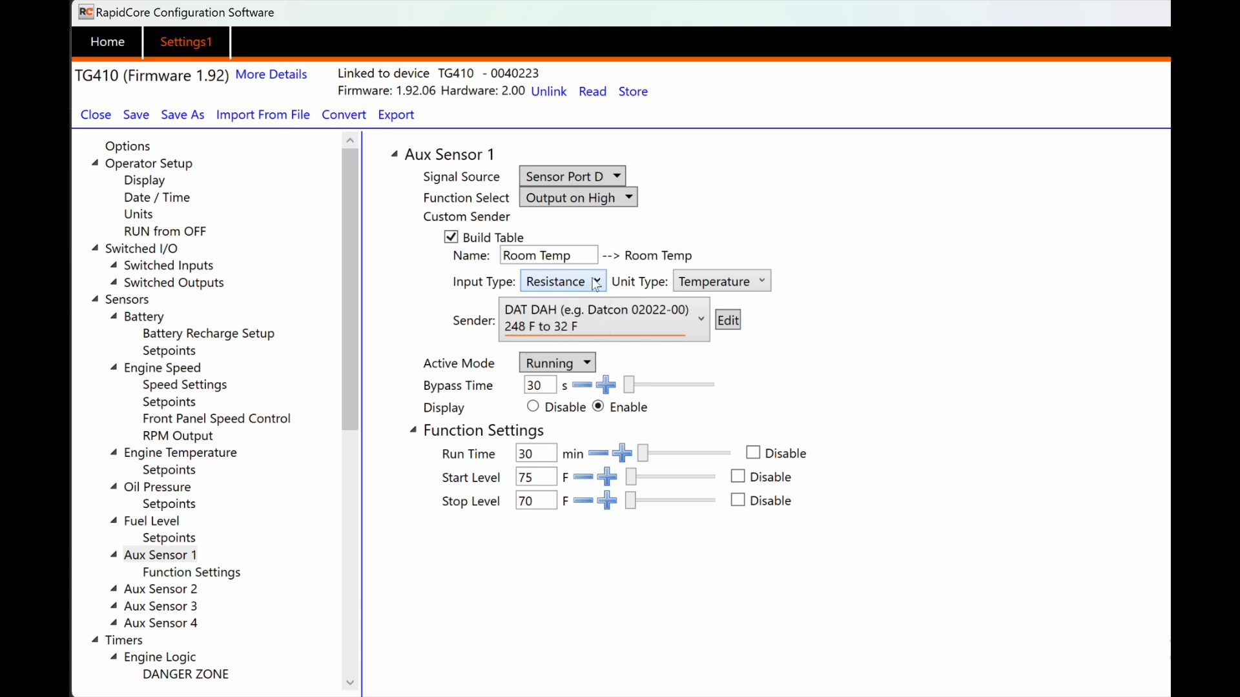
pyautogui.click(691, 284)
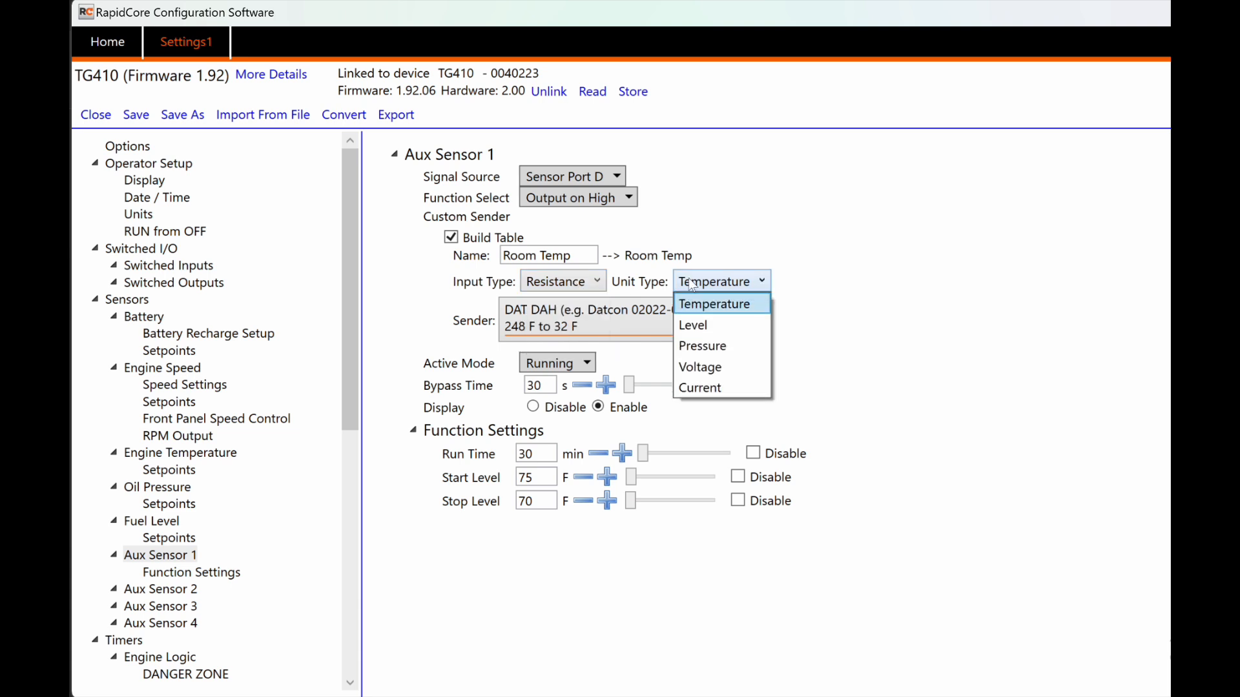
pyautogui.click(691, 284)
pyautogui.click(694, 312)
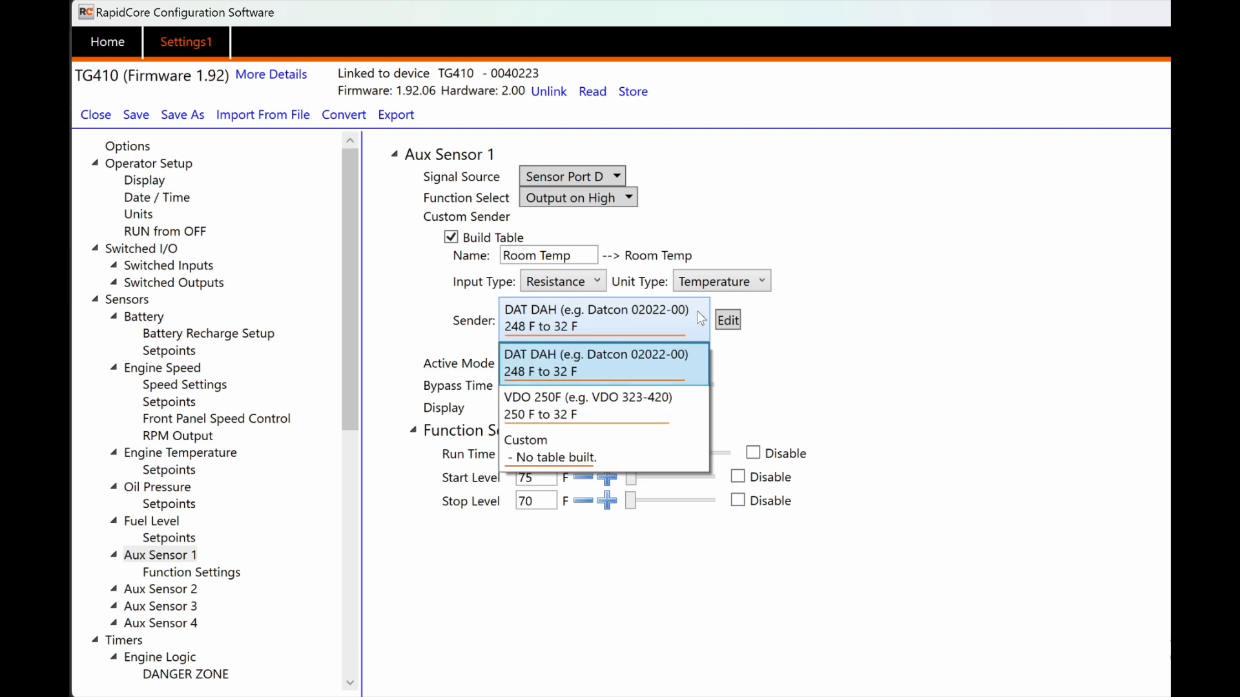
pyautogui.click(538, 438)
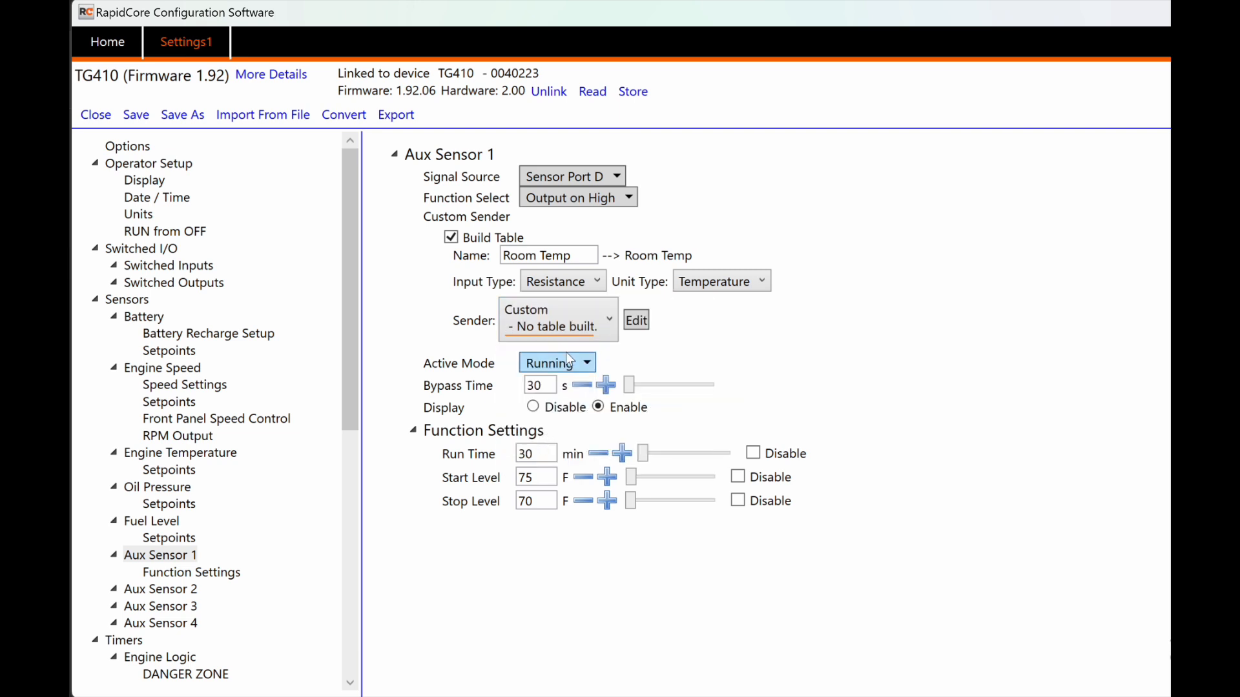
pyautogui.click(635, 320)
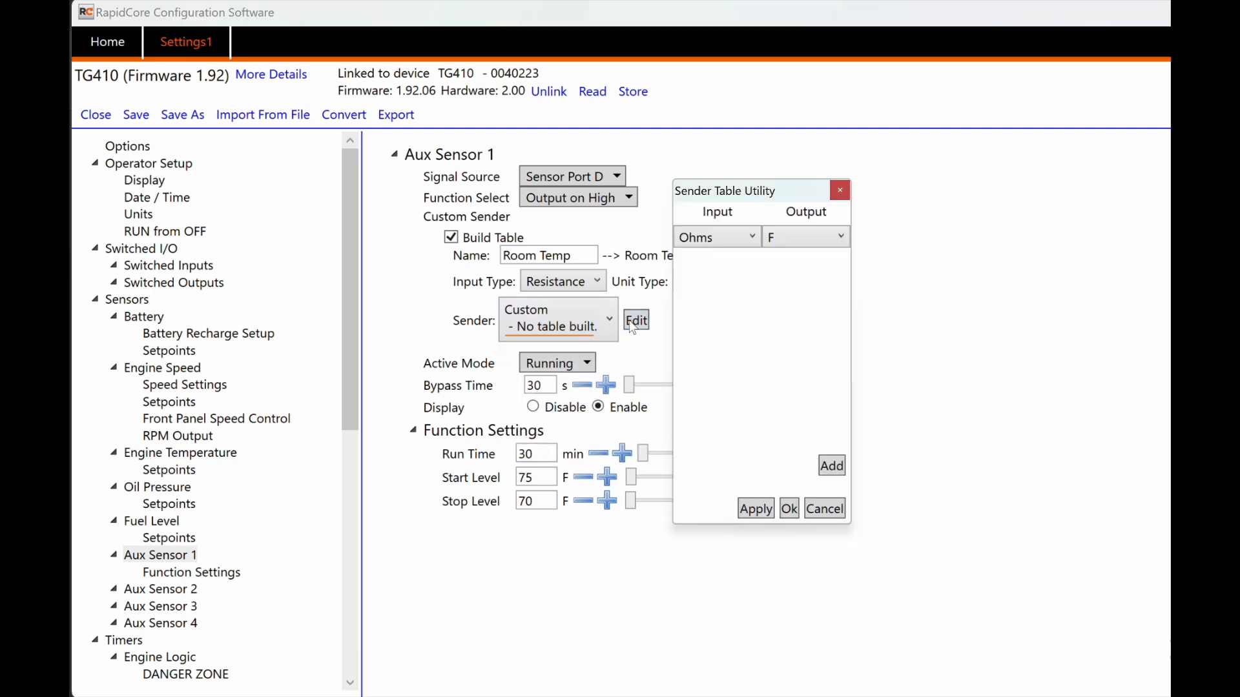
# Step: Build the Room Temp sender table with rows 100 Ω→70 F and 110 Ω→75 F, and apply it
pyautogui.click(831, 465)
pyautogui.click(728, 270)
pyautogui.write('100')
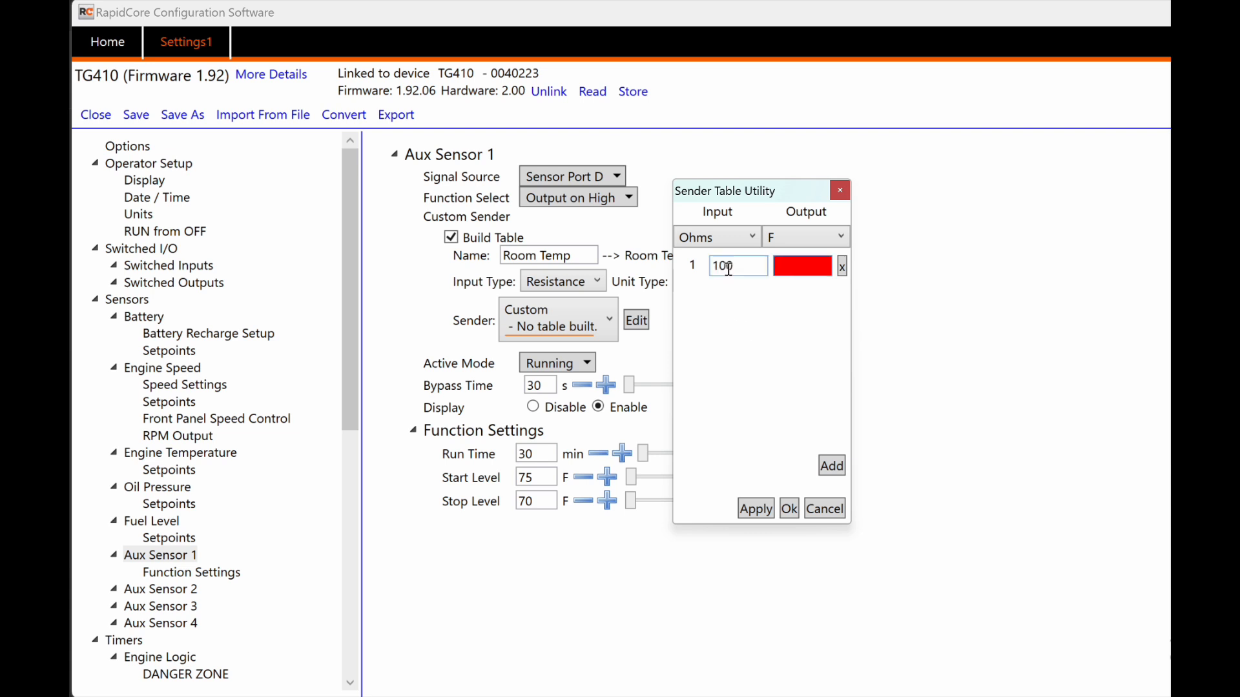
pyautogui.write('70')
pyautogui.click(831, 465)
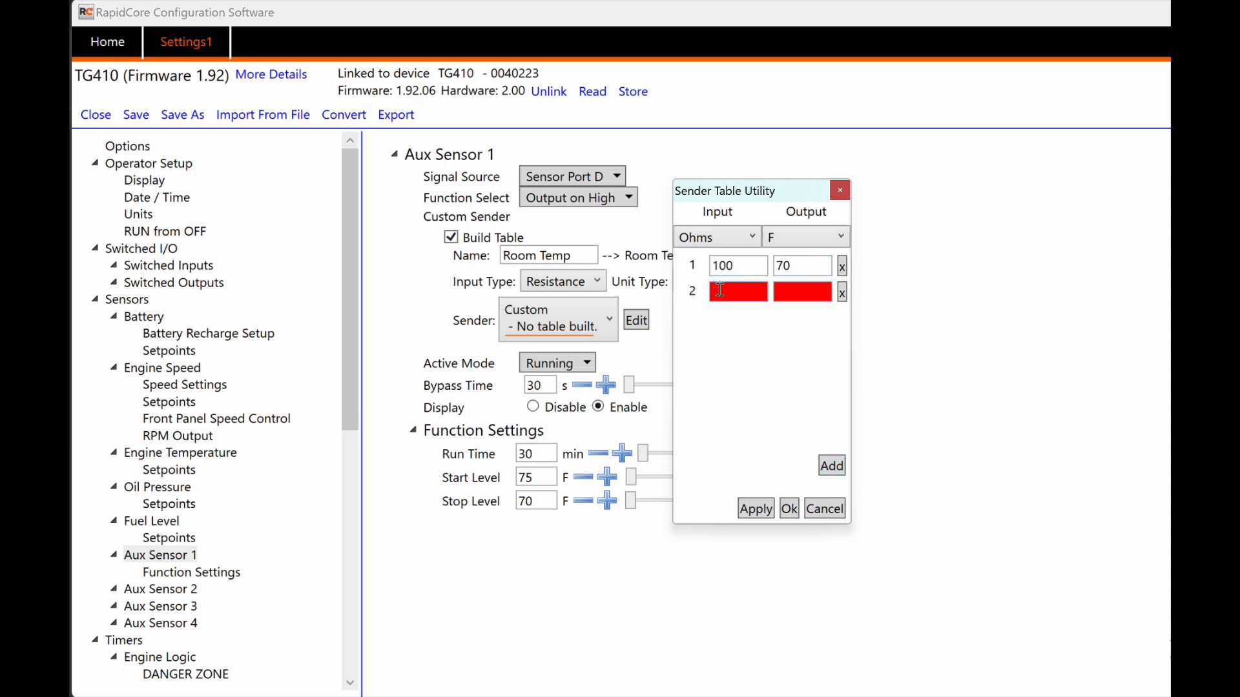
pyautogui.click(721, 290)
pyautogui.write('100')
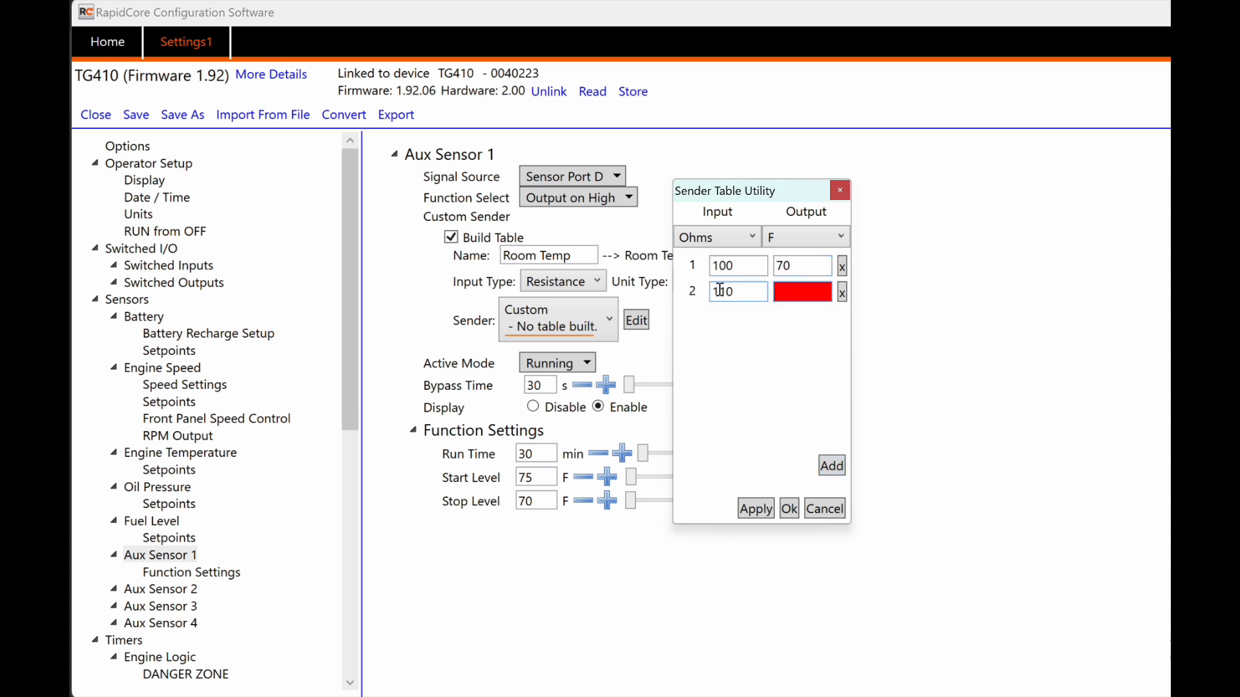
pyautogui.press('Tab')
pyautogui.write('75')
pyautogui.press('Tab')
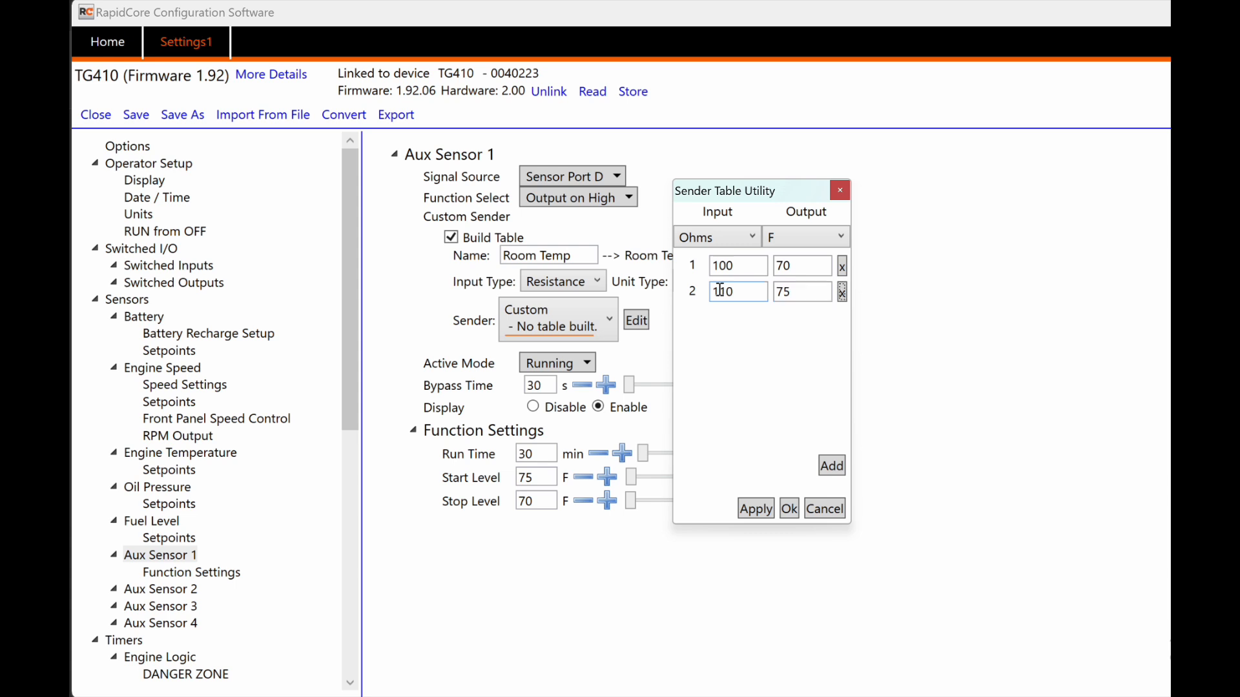
pyautogui.click(755, 509)
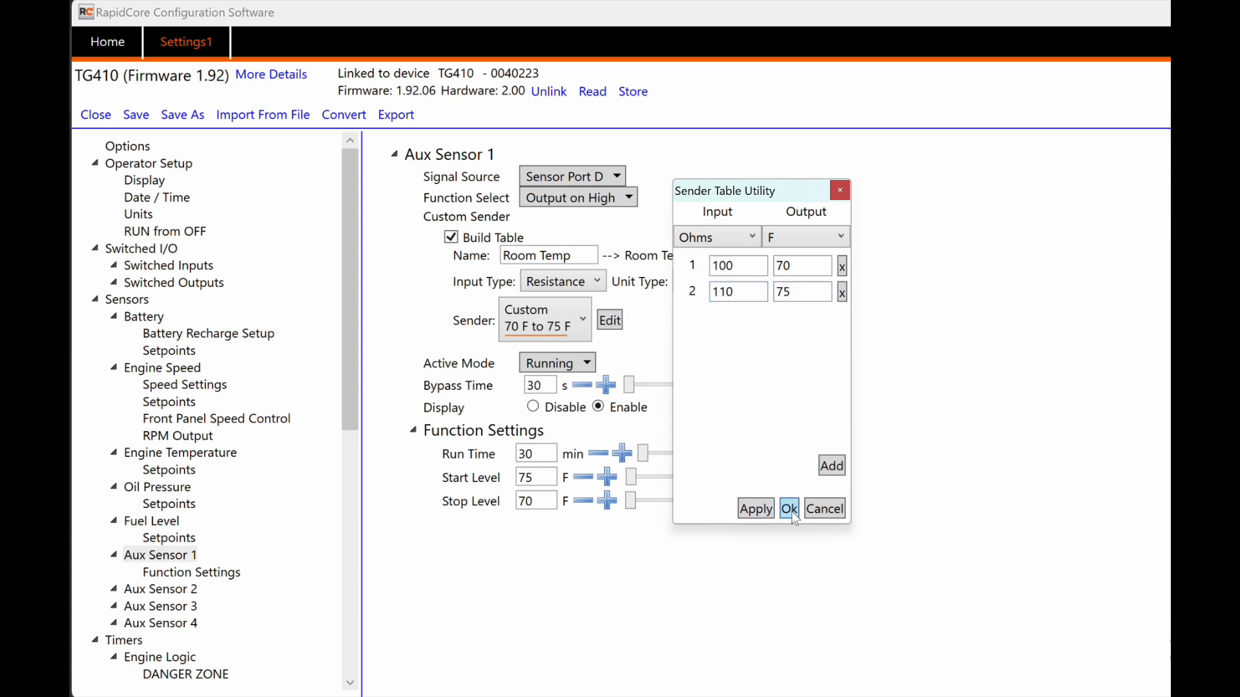
pyautogui.click(789, 511)
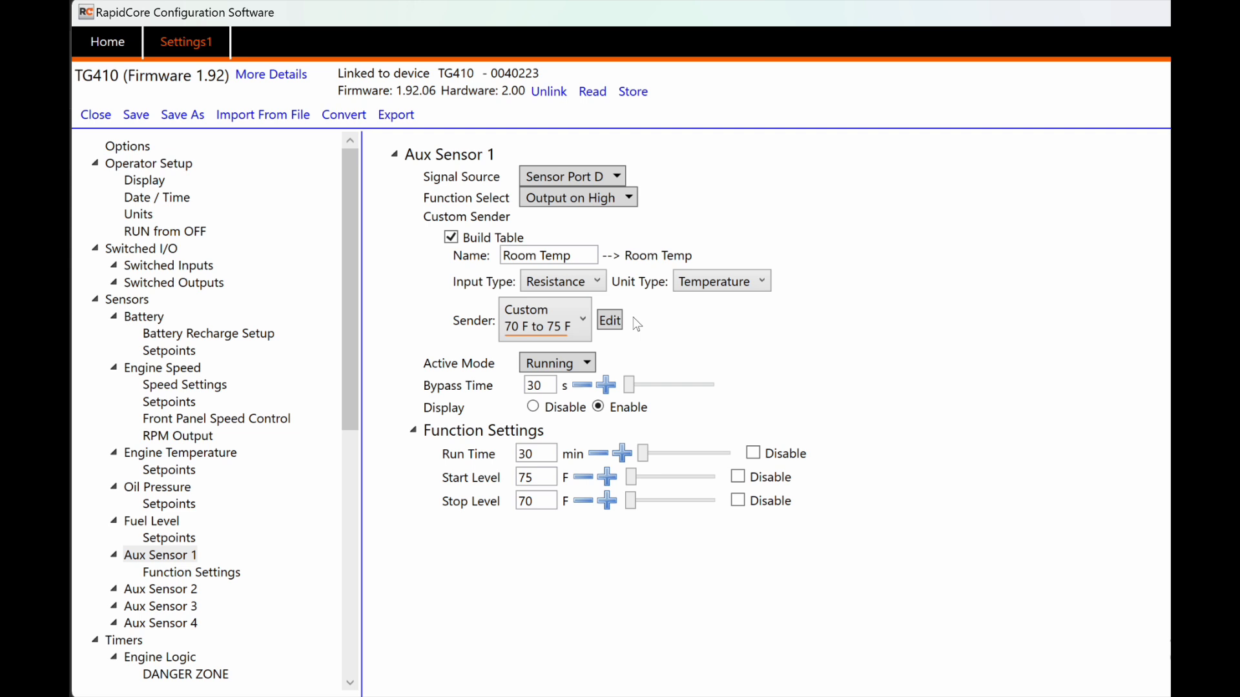
# Step: Review Aux Sensor 1's Active Mode choices unchanged, then show the Switched Outputs page
pyautogui.click(573, 365)
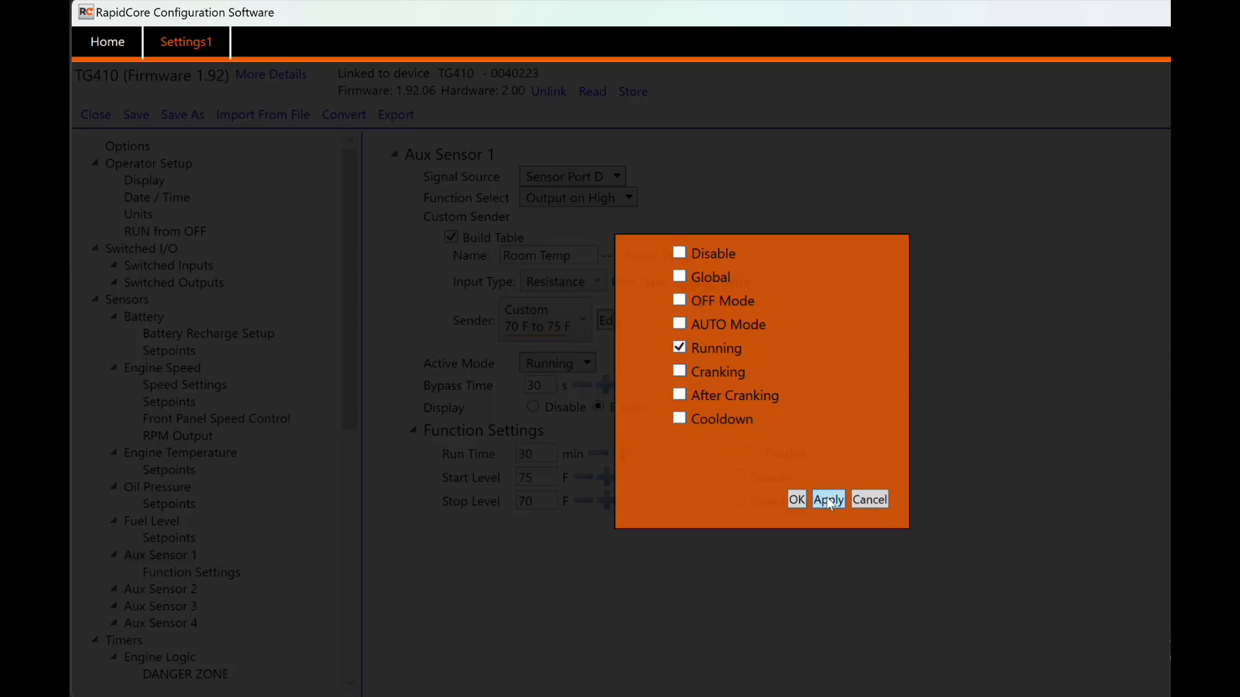
pyautogui.click(869, 501)
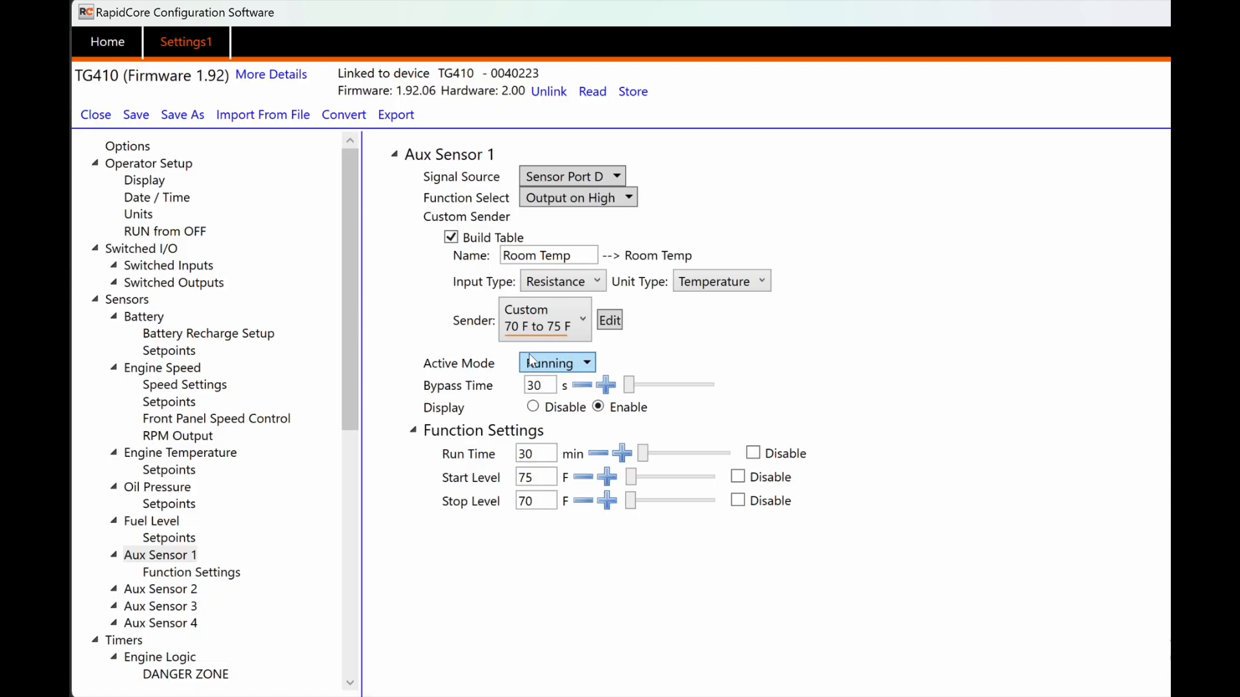
pyautogui.moveTo(471, 389)
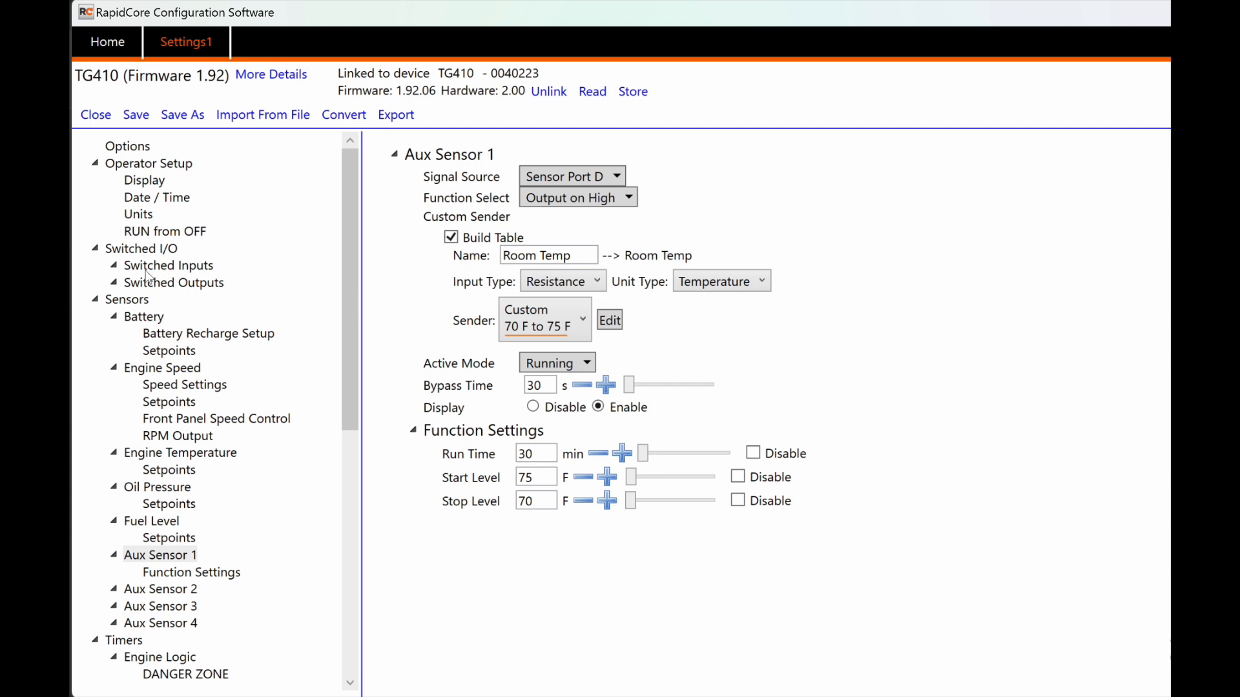
pyautogui.click(185, 288)
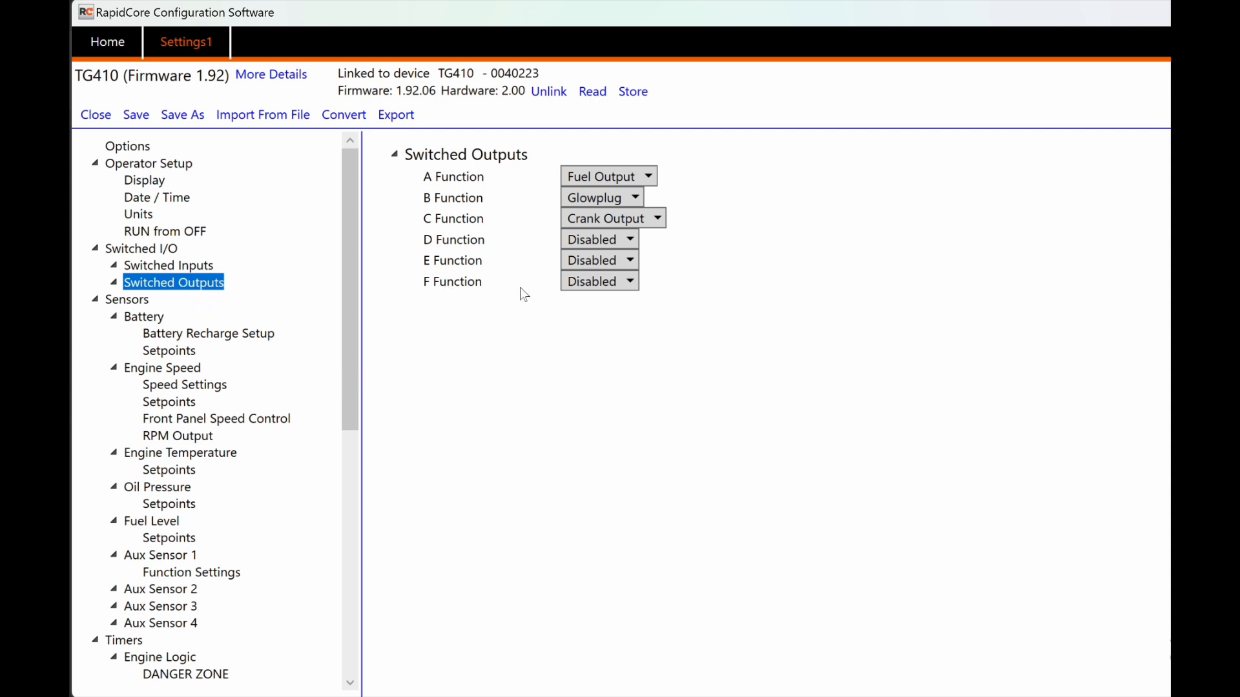
# Step: Assign Auxiliary Sensor 1 as switched output F's function
pyautogui.click(589, 289)
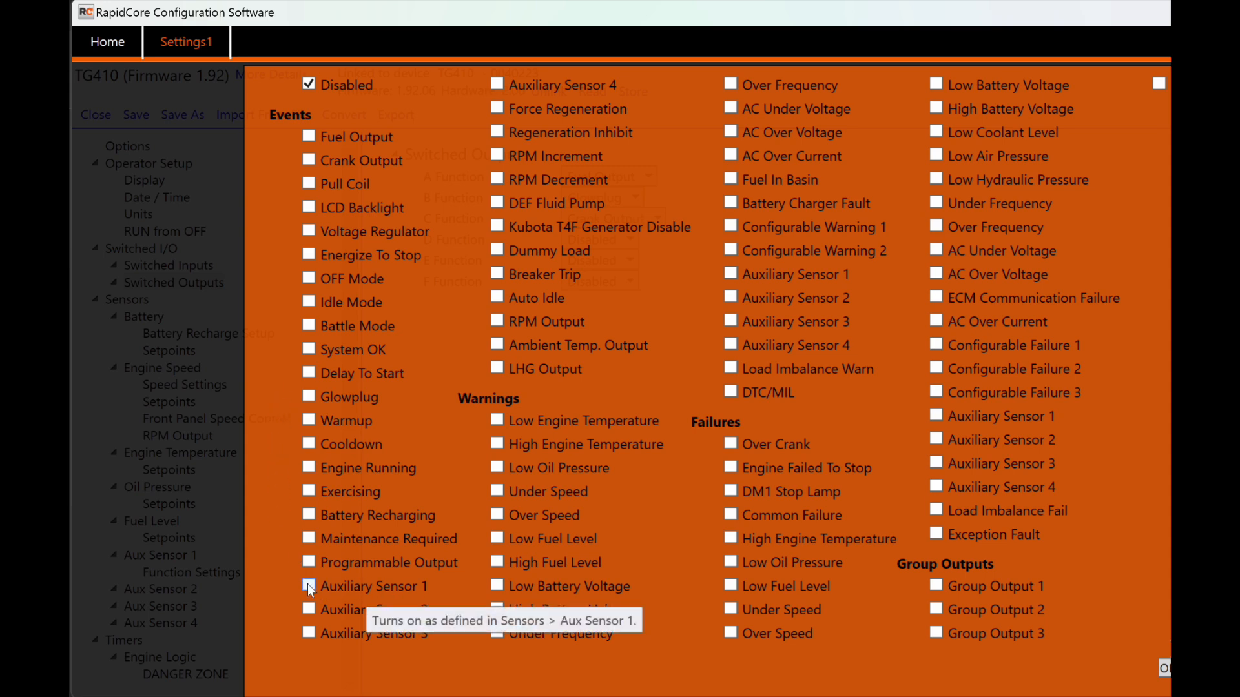
pyautogui.click(368, 587)
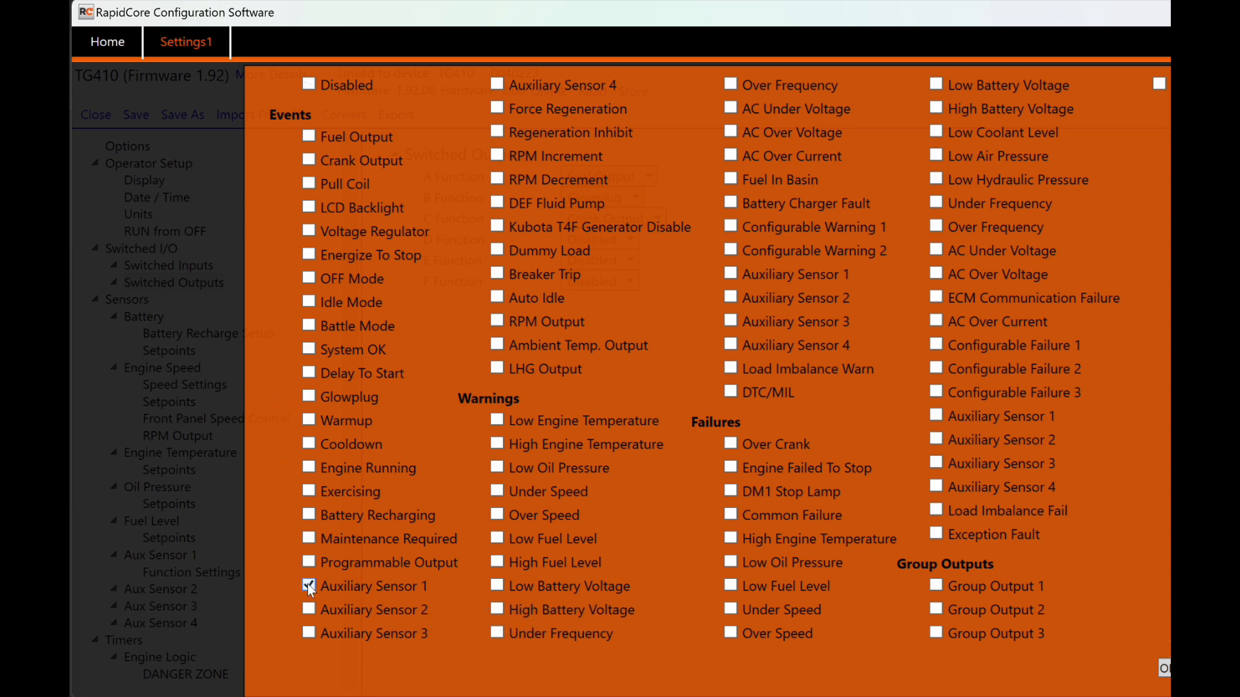
pyautogui.click(1163, 670)
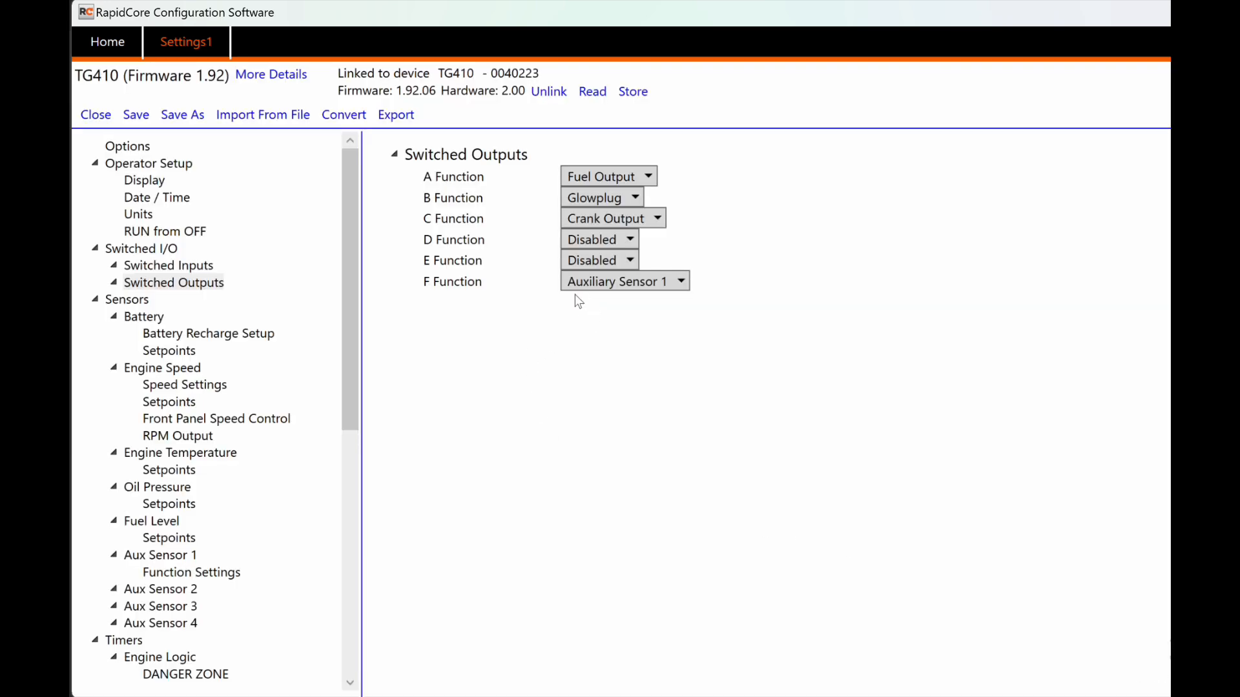
# Step: Reset output F to Disabled and return to the Aux Sensor 1 settings
pyautogui.click(625, 285)
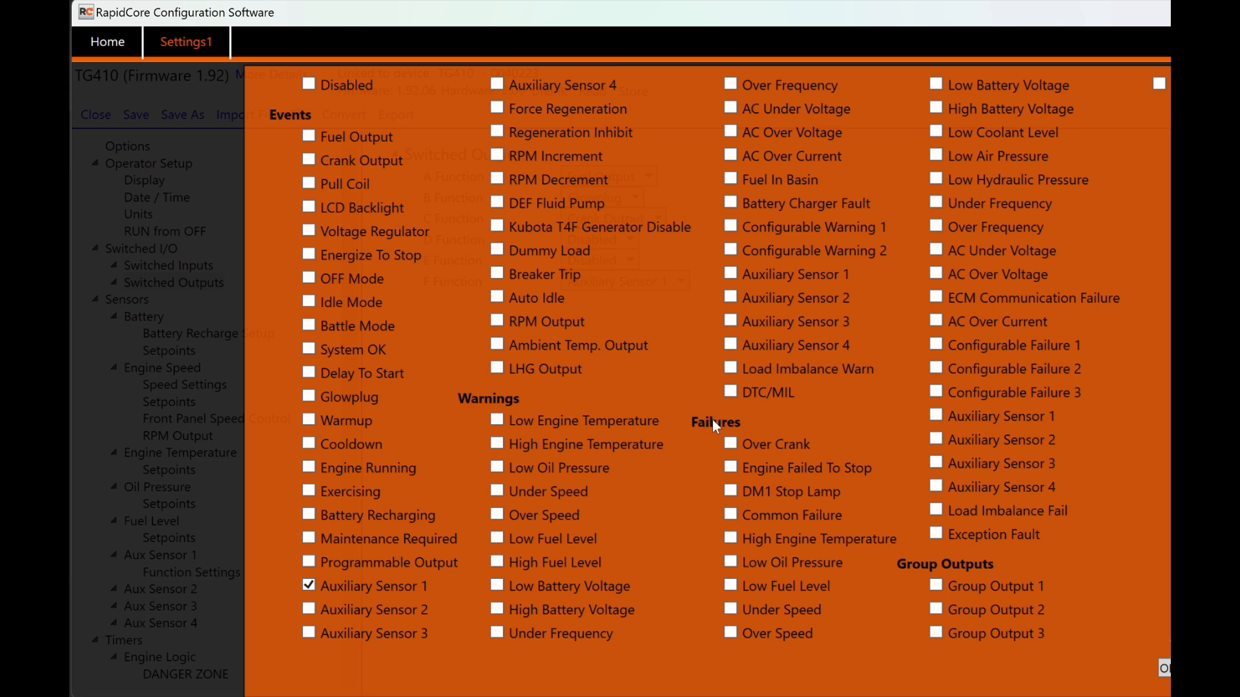
pyautogui.click(309, 84)
pyautogui.click(1163, 669)
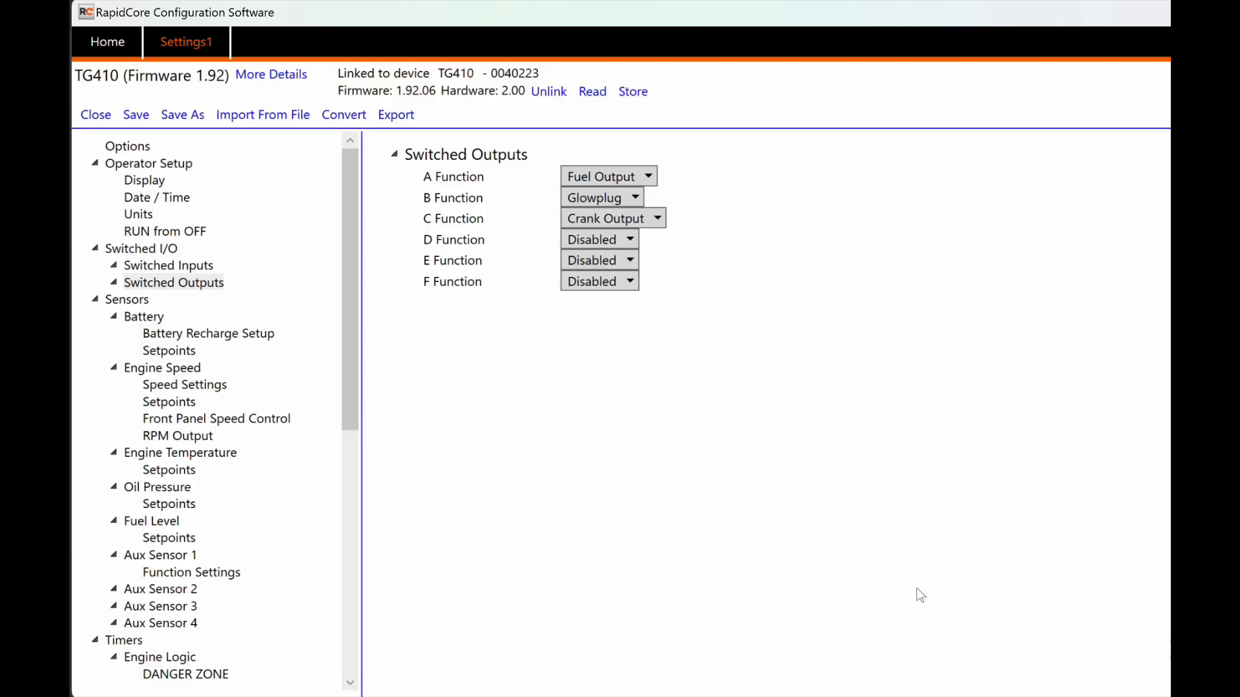
pyautogui.click(179, 558)
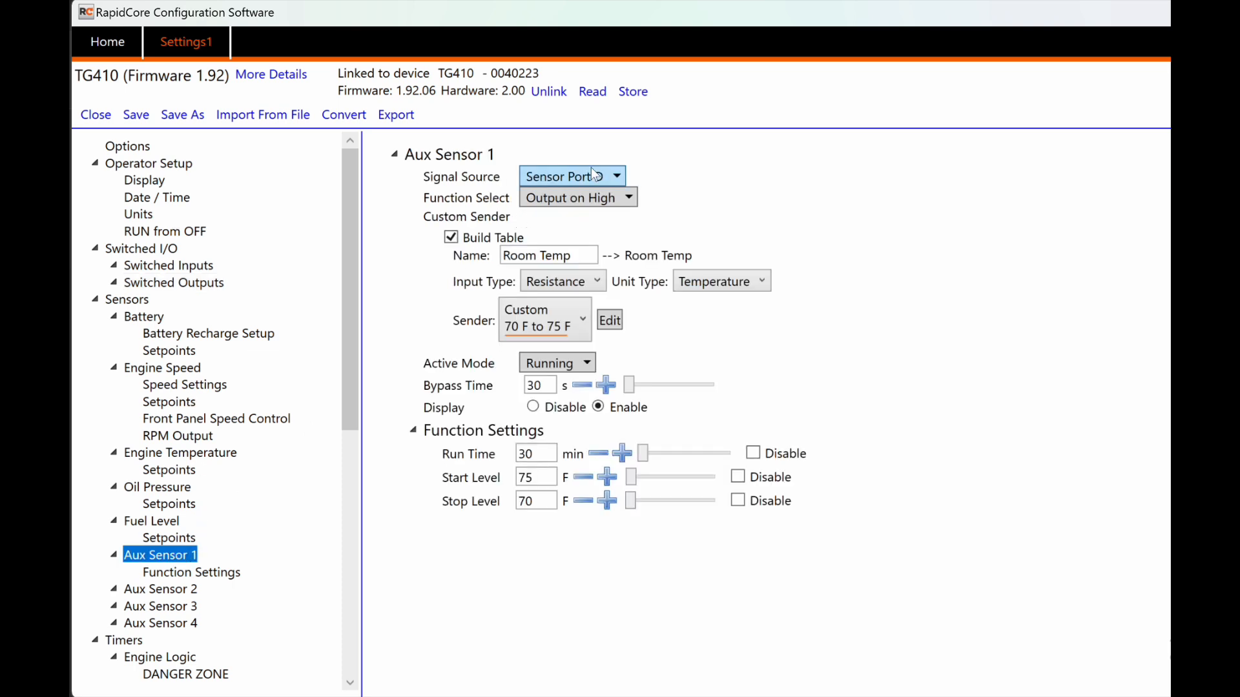
# Step: Set Aux Sensor 1's signal source to Disable
pyautogui.click(591, 173)
pyautogui.click(680, 255)
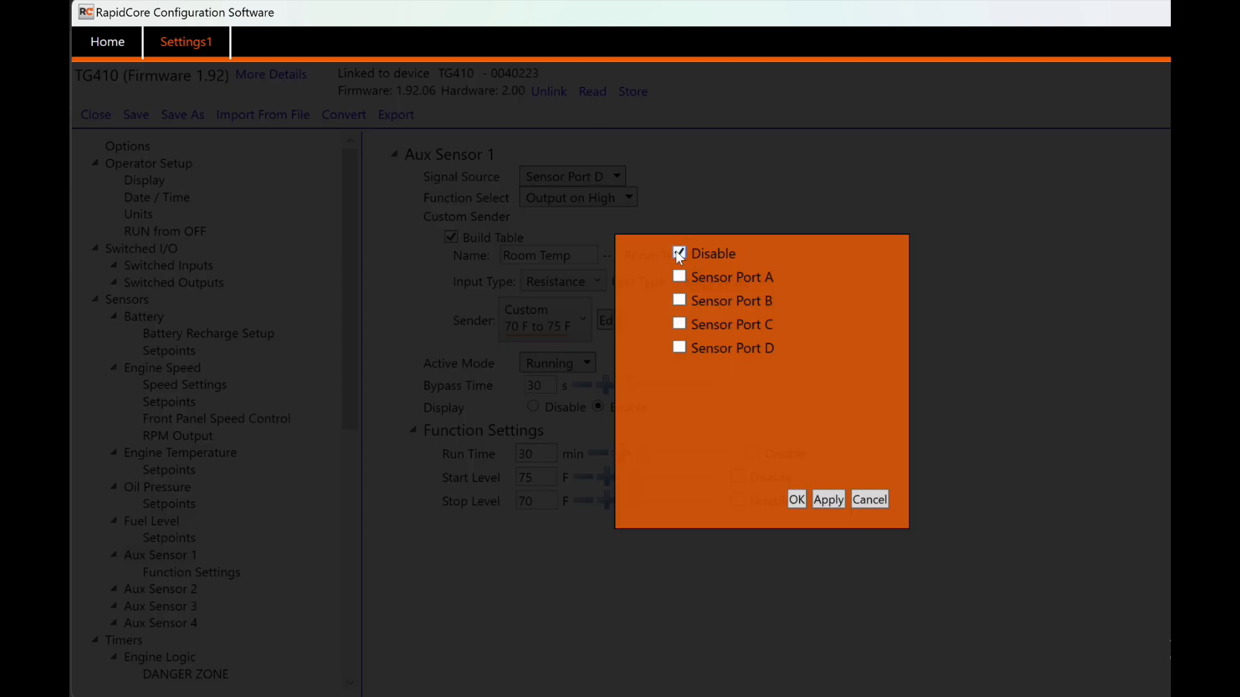
pyautogui.click(796, 500)
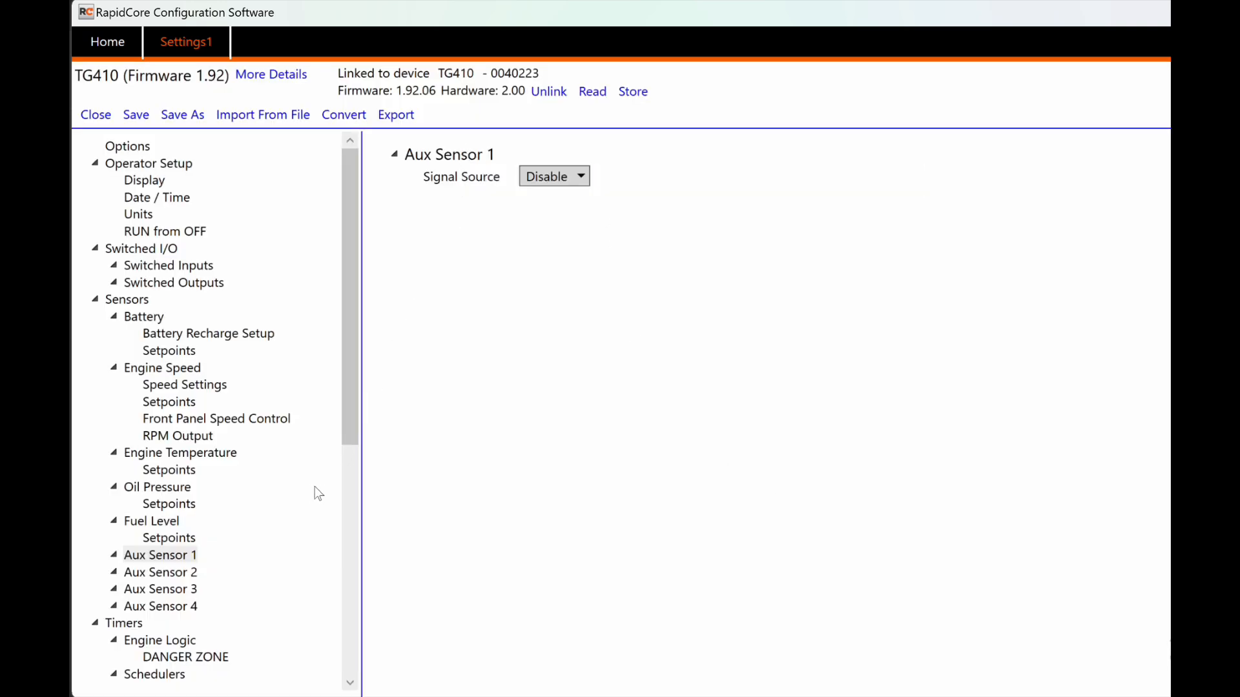
# Step: Look through Aux Sensors 2, 3 and 4, then show the Timers engine logic page
pyautogui.scroll(-2, 318, 493)
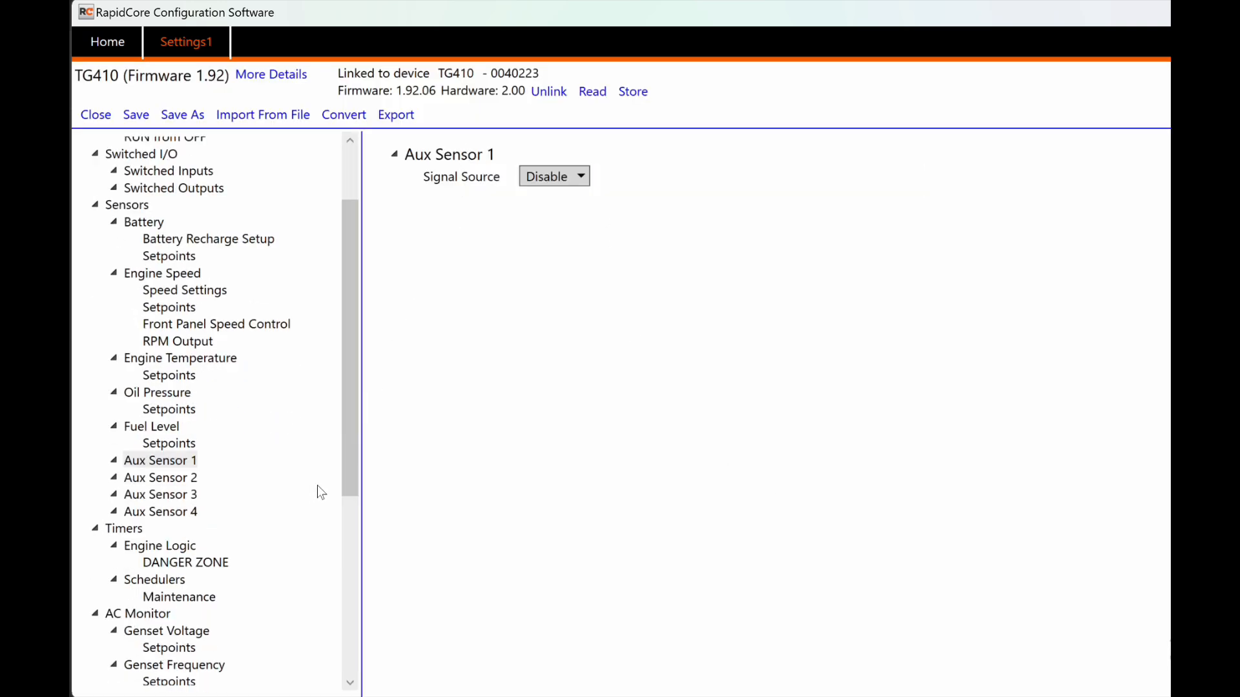
pyautogui.click(163, 485)
pyautogui.click(171, 498)
pyautogui.click(173, 516)
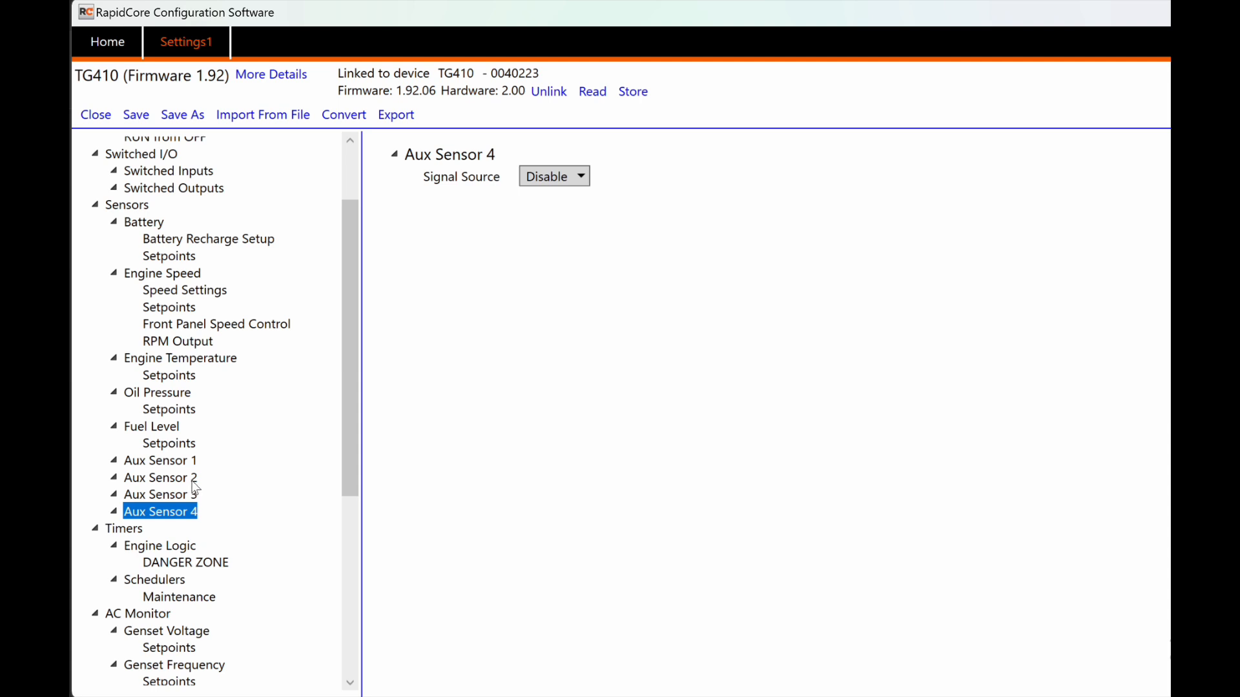
pyautogui.click(137, 535)
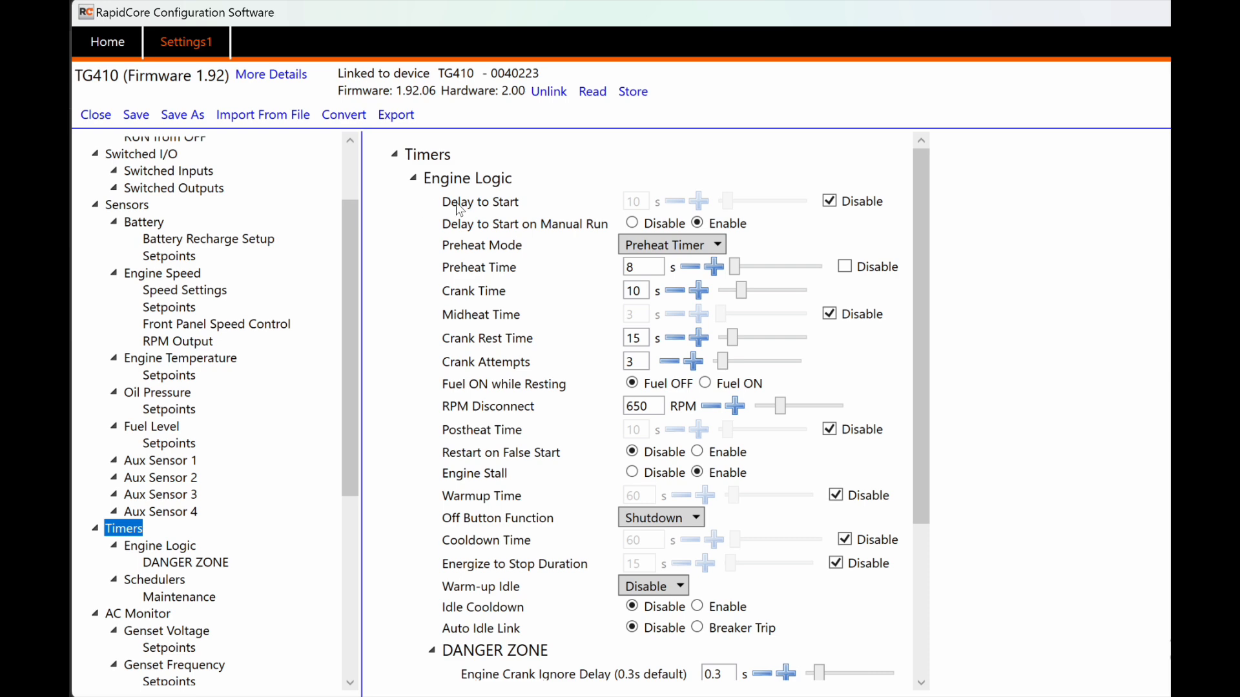
# Step: Set Delay to Start on Manual Run to Disable
pyautogui.moveTo(459, 207)
pyautogui.moveTo(466, 231)
pyautogui.click(631, 223)
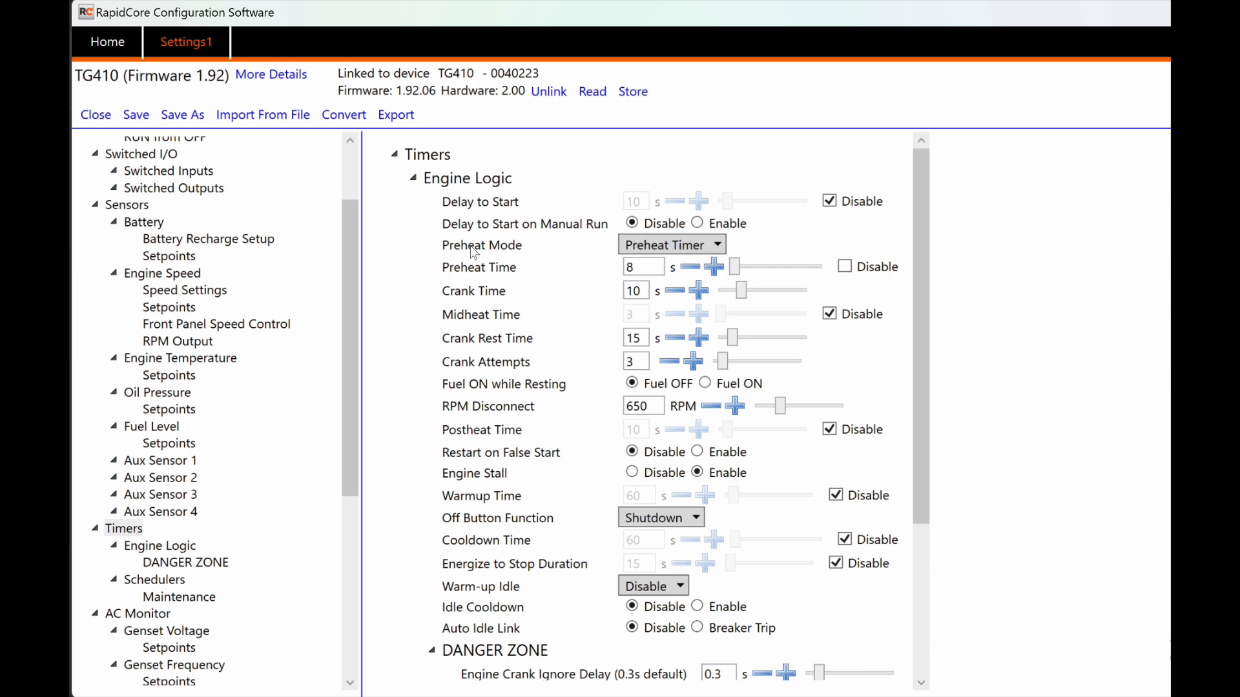
# Step: Review the Preheat Mode options, keeping Preheat Timer
pyautogui.moveTo(470, 246)
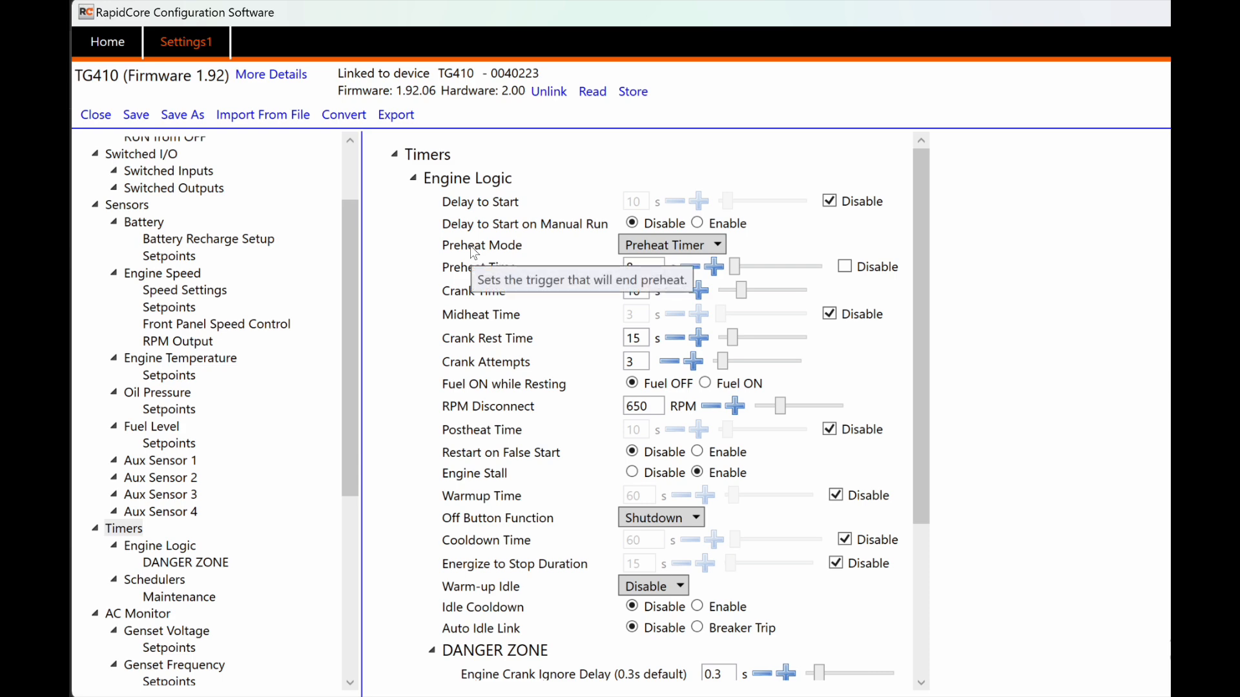
pyautogui.click(684, 245)
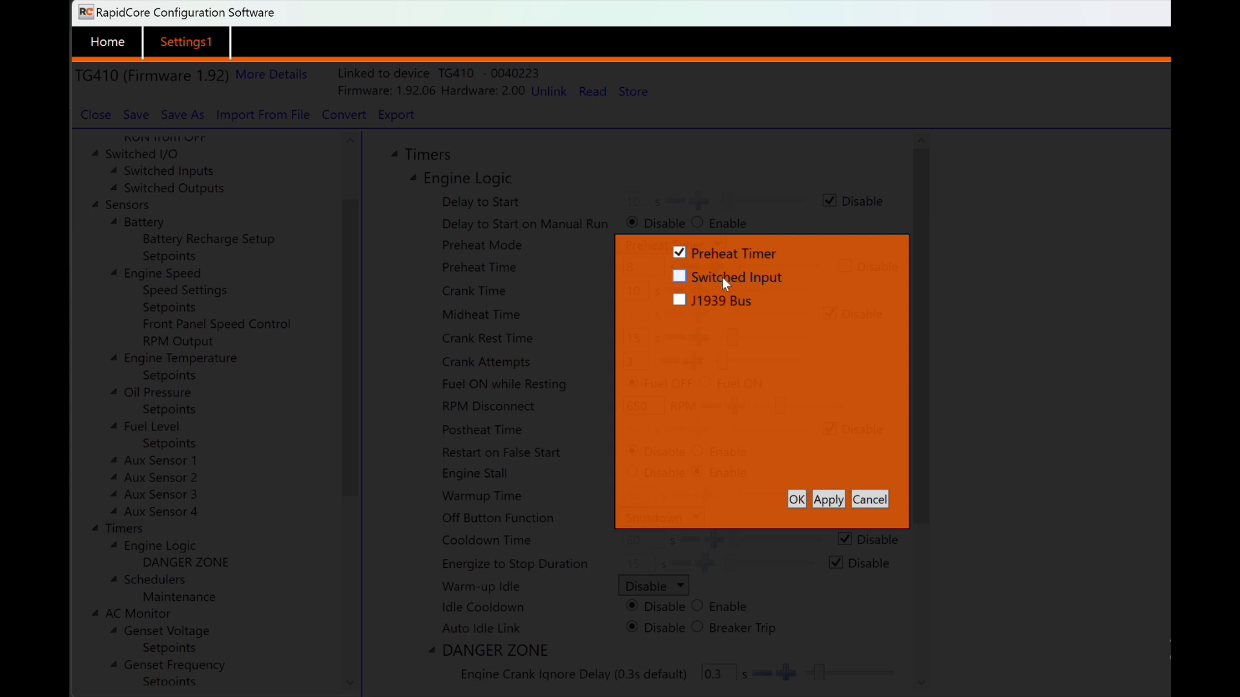
pyautogui.moveTo(727, 312)
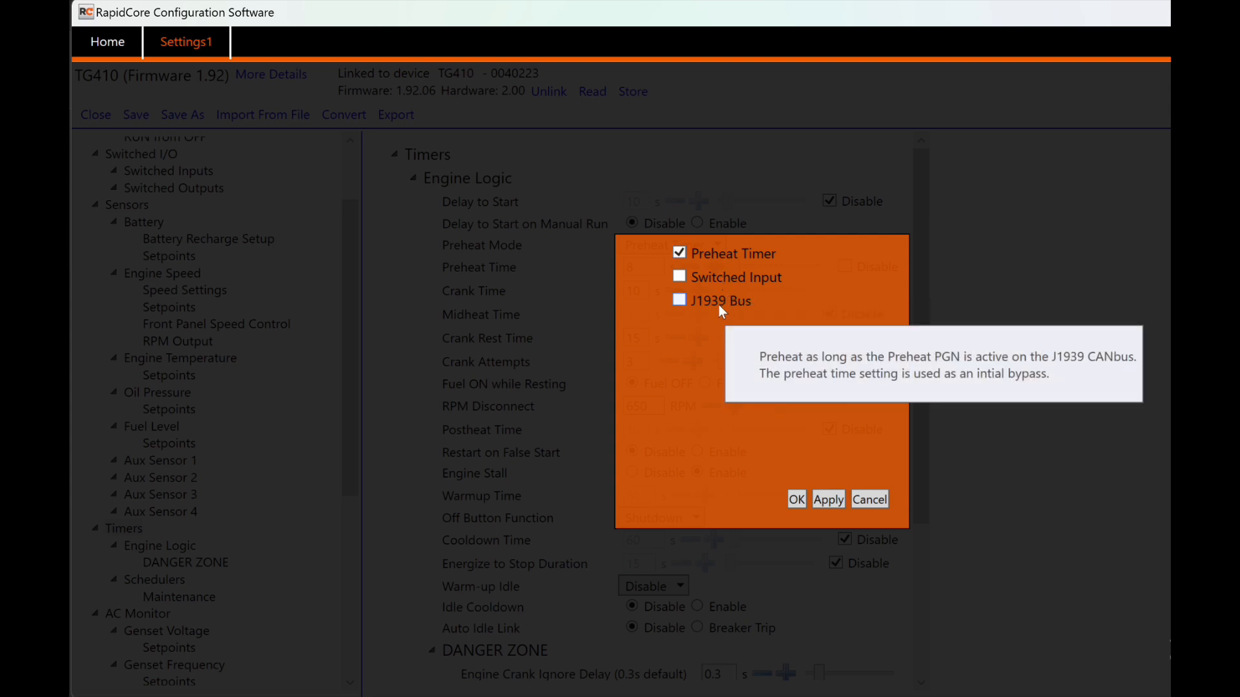
pyautogui.click(796, 500)
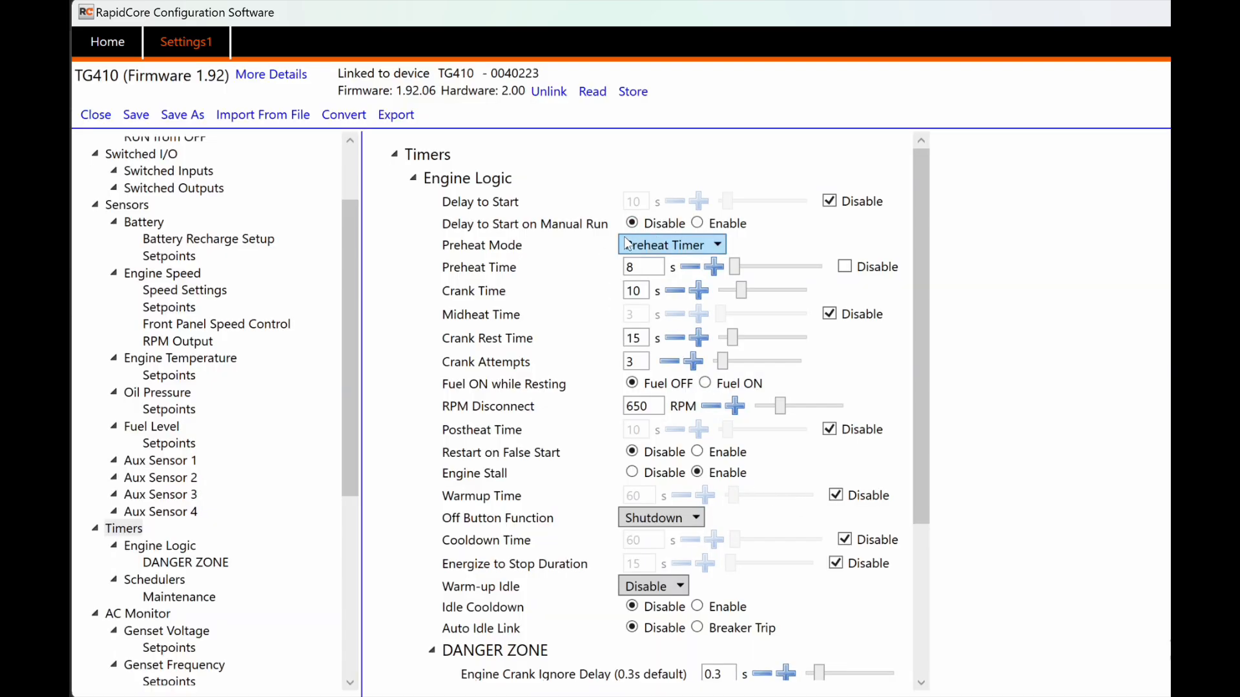
pyautogui.moveTo(474, 272)
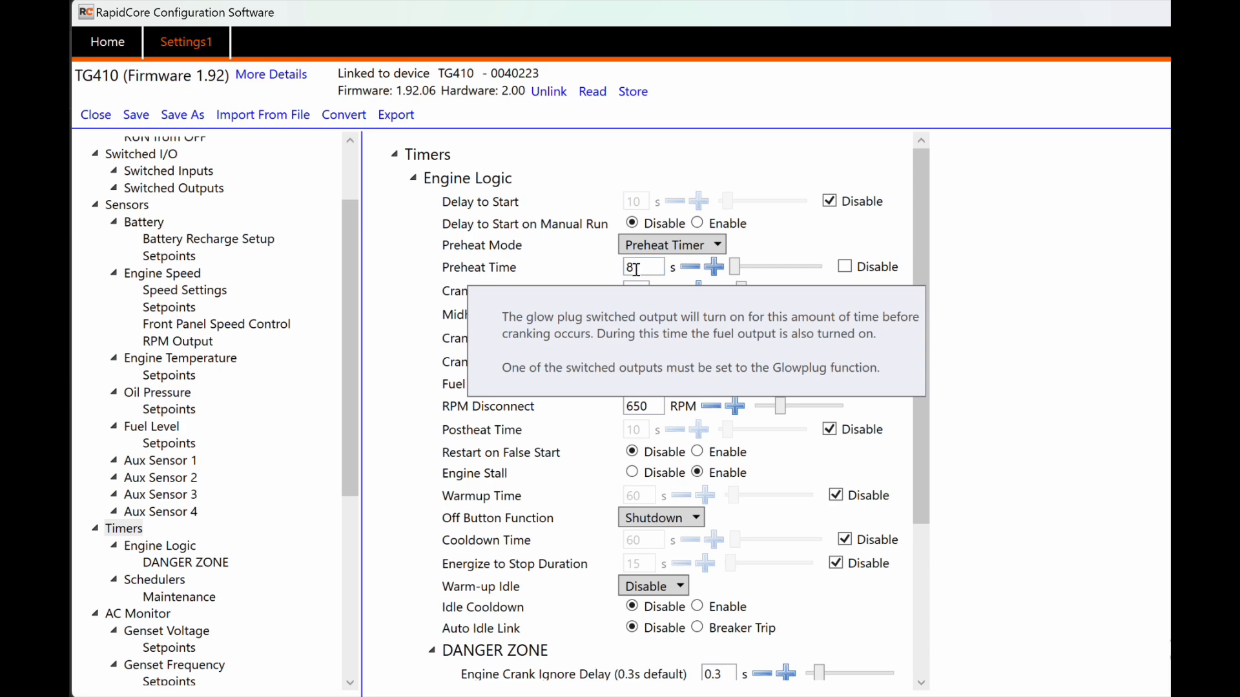
pyautogui.click(690, 269)
pyautogui.click(690, 270)
pyautogui.click(713, 268)
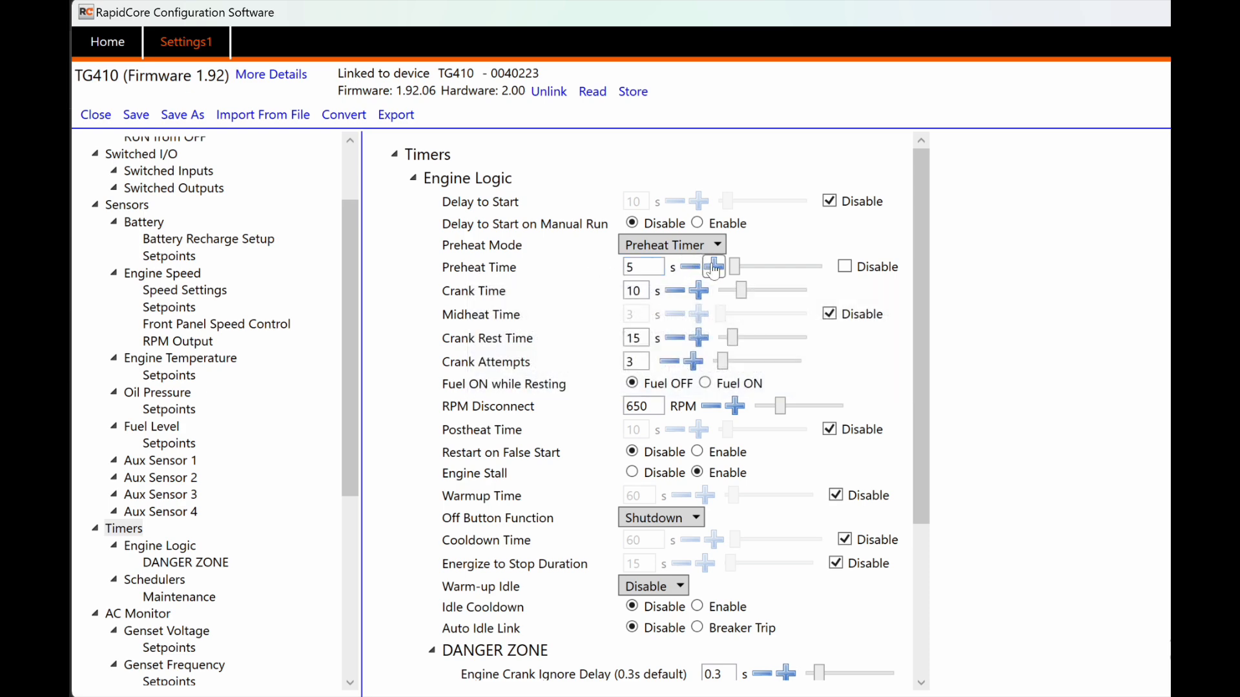
pyautogui.click(713, 268)
pyautogui.click(693, 268)
pyautogui.moveTo(464, 297)
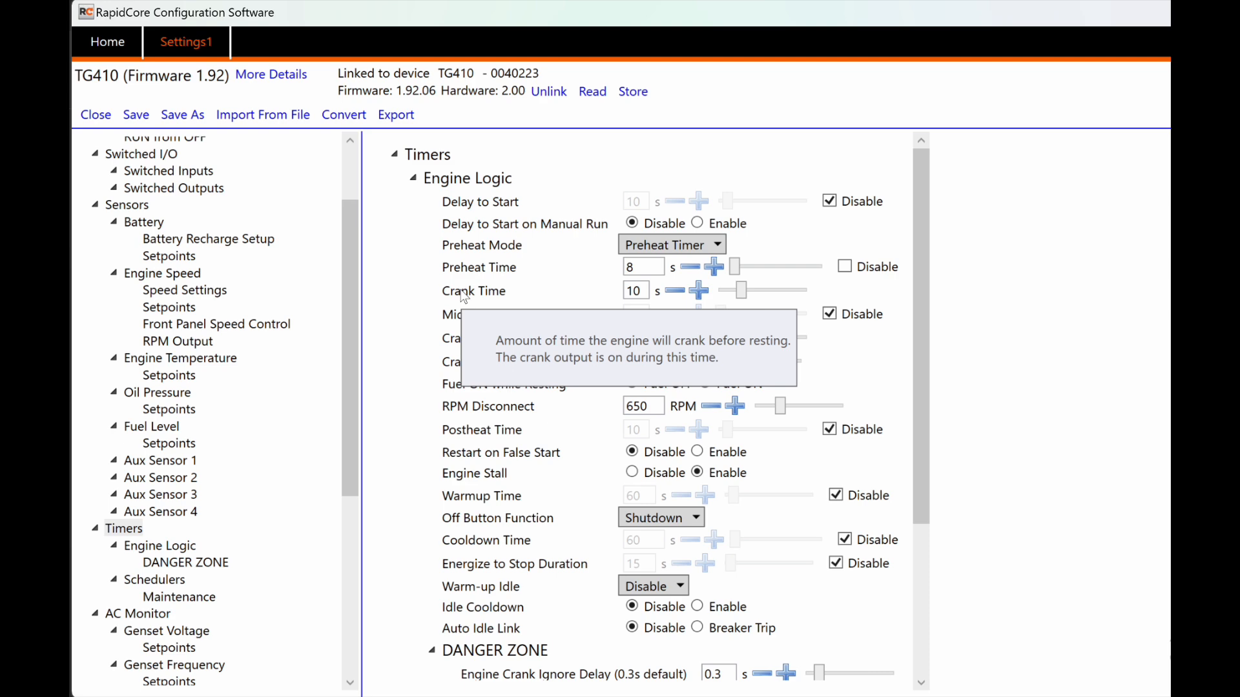
pyautogui.click(636, 285)
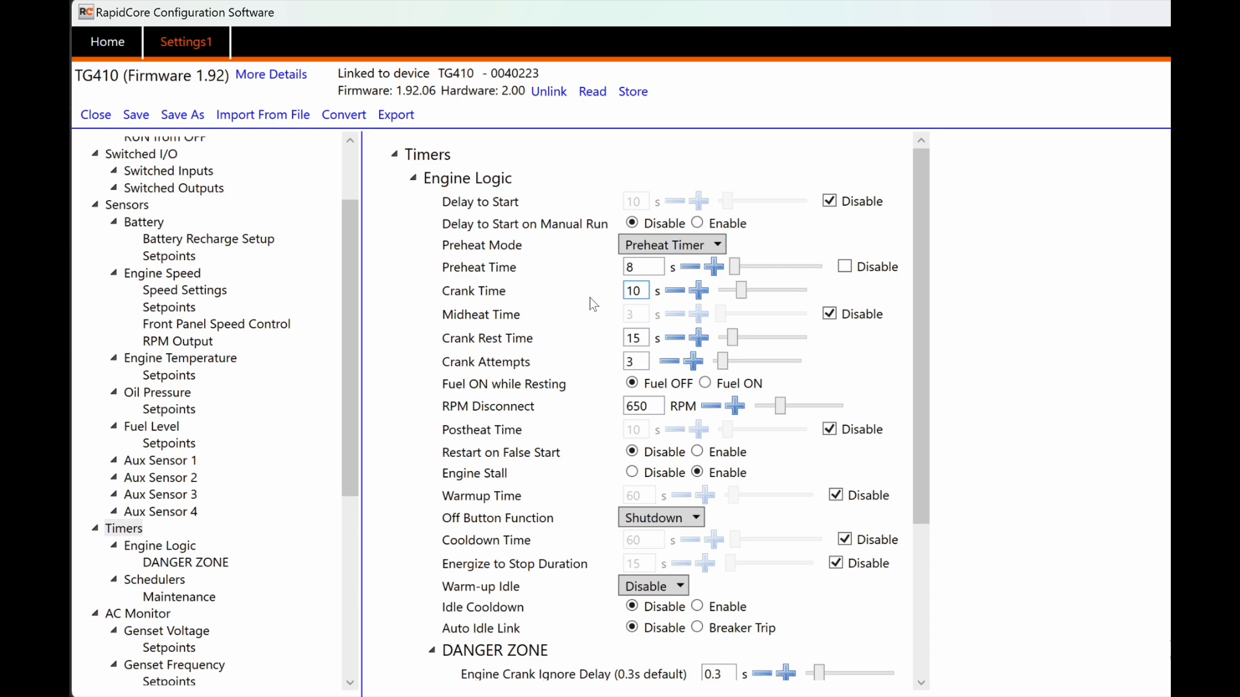
pyautogui.moveTo(590, 303)
pyautogui.moveTo(453, 321)
pyautogui.moveTo(465, 347)
pyautogui.moveTo(489, 369)
pyautogui.moveTo(474, 388)
pyautogui.click(705, 383)
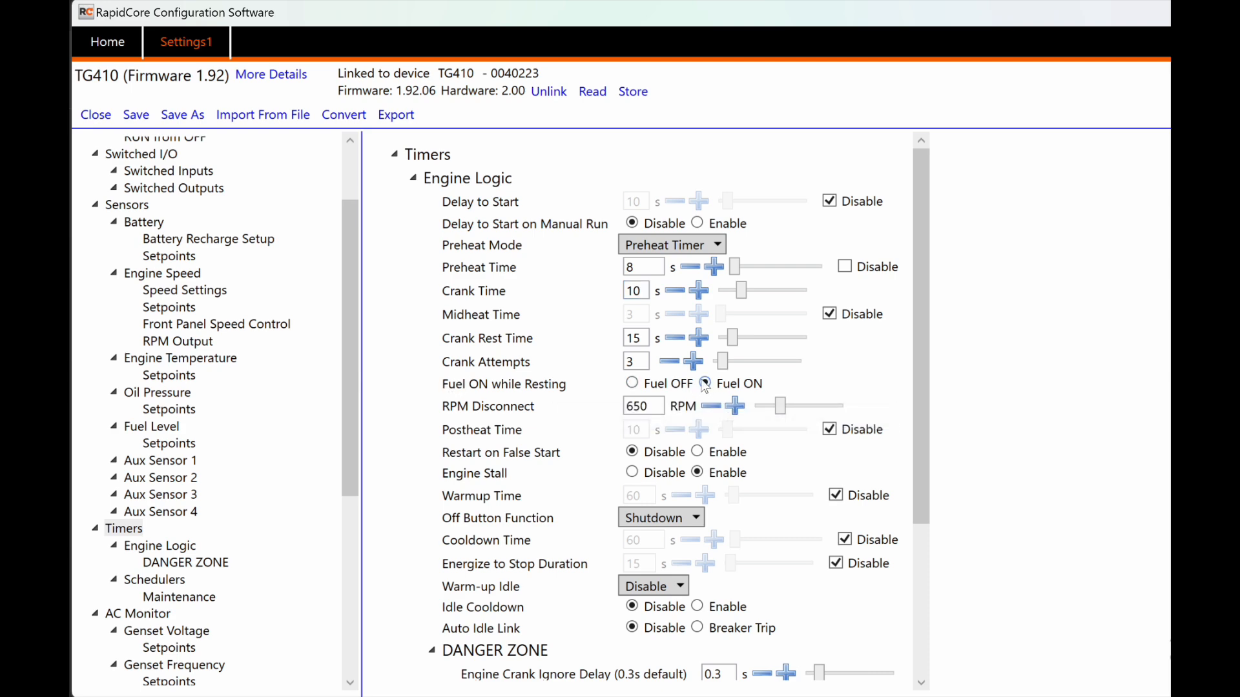
pyautogui.click(646, 385)
pyautogui.click(711, 407)
pyautogui.click(735, 407)
pyautogui.moveTo(523, 413)
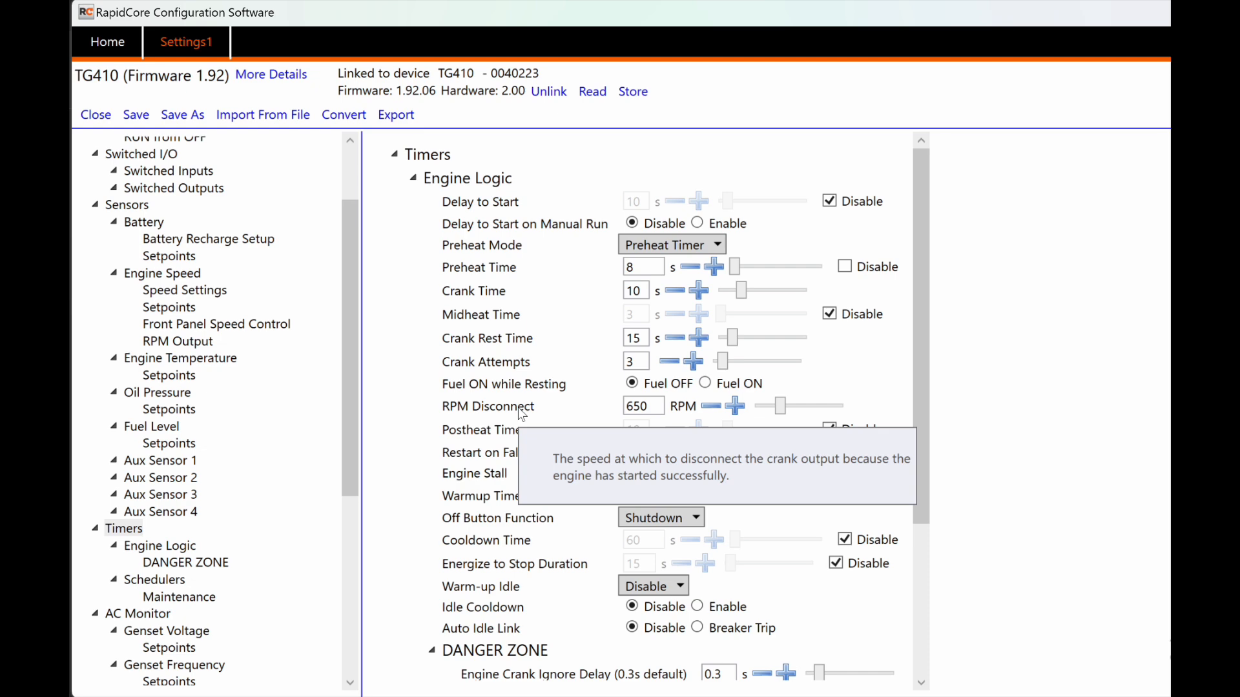
pyautogui.moveTo(509, 436)
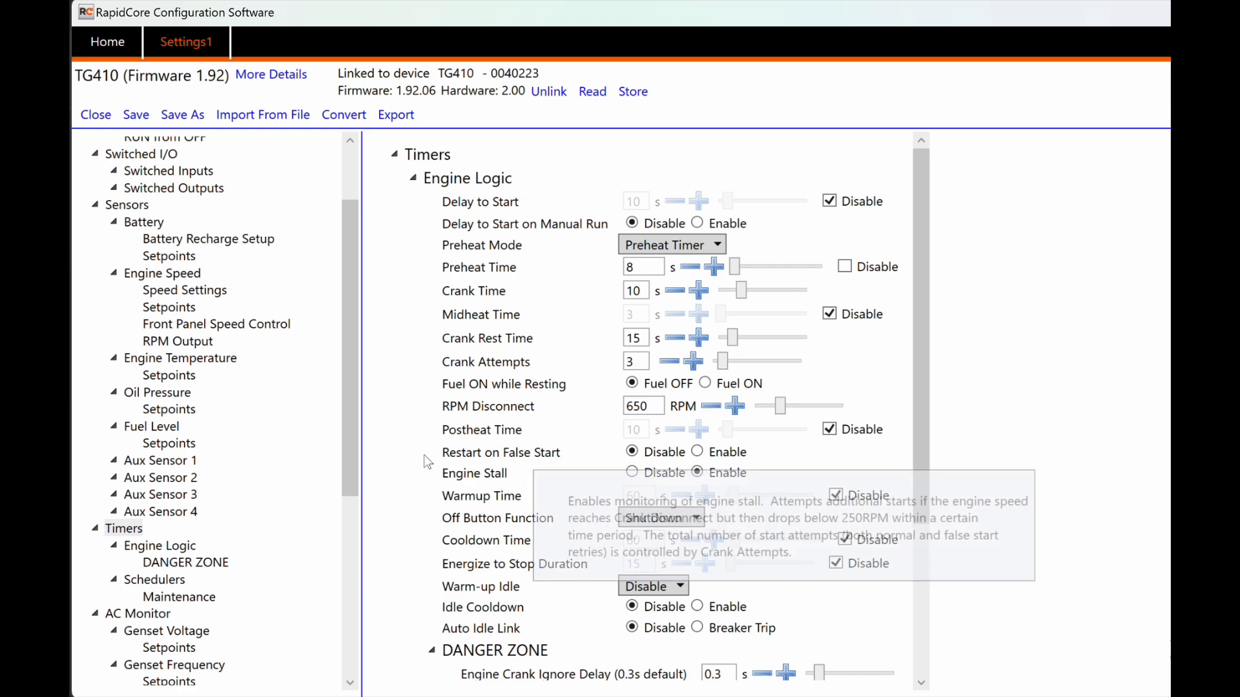
pyautogui.click(697, 452)
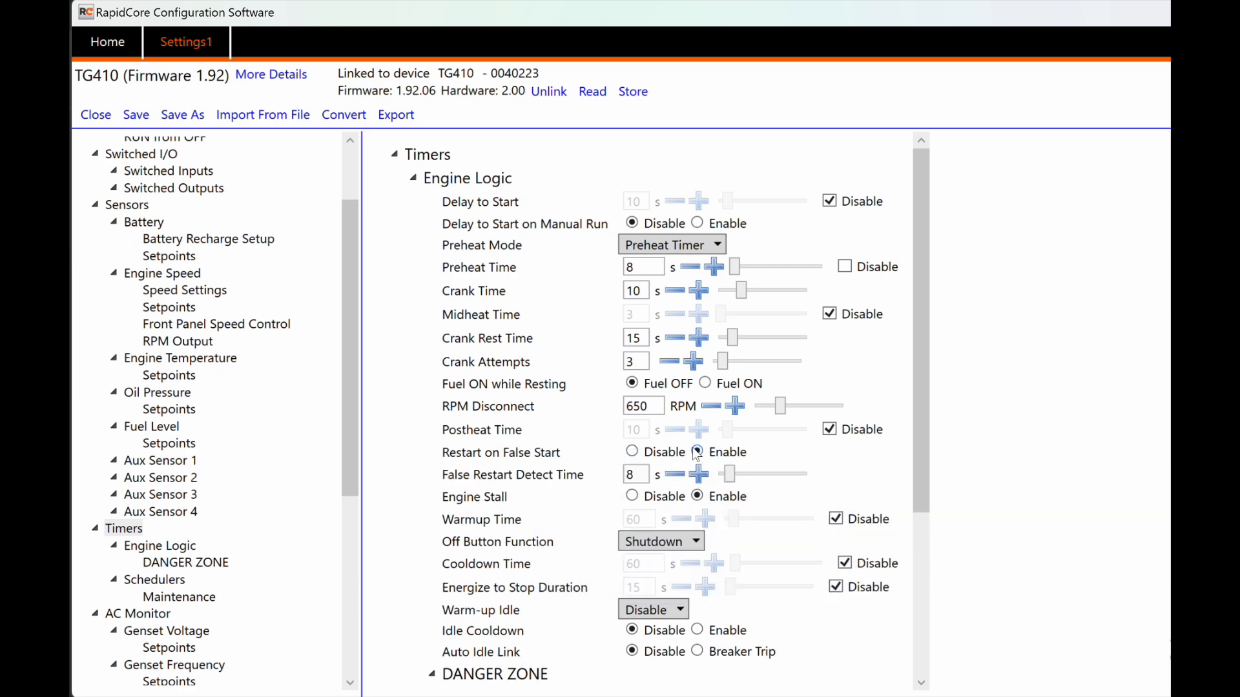
pyautogui.click(633, 452)
pyautogui.moveTo(465, 476)
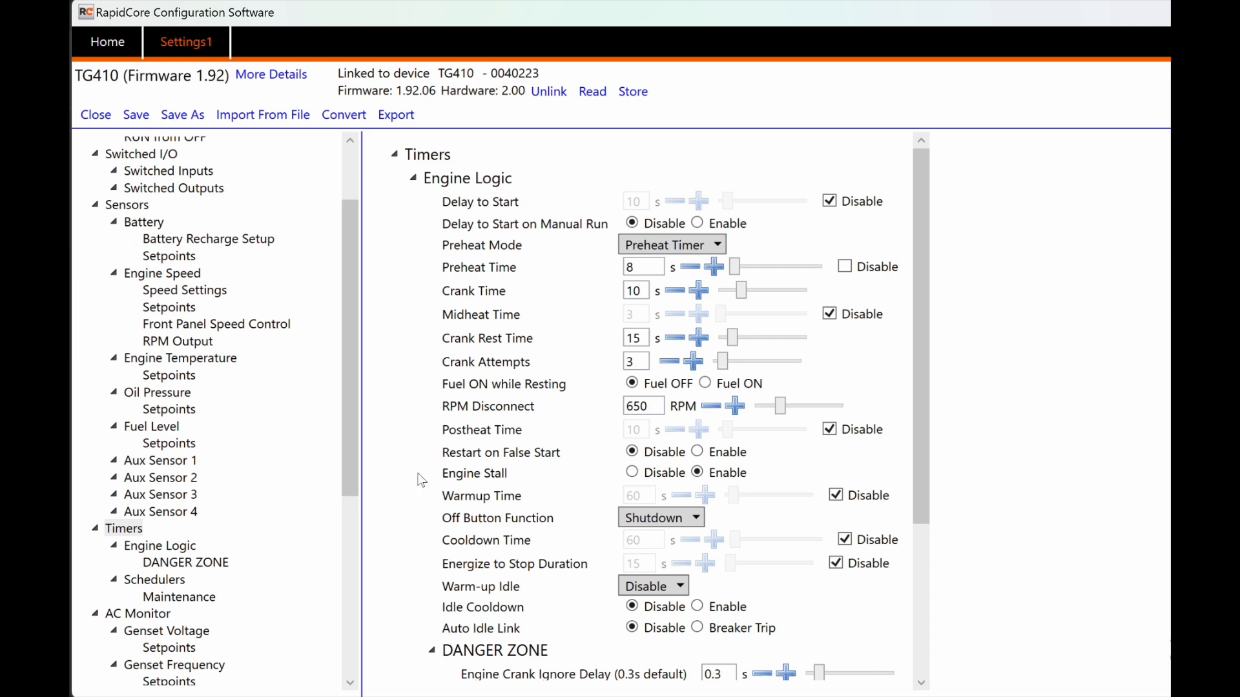
# Step: Dismiss the Off Button Function choices keeping Shutdown, and toggle Cooldown Time back to disabled
pyautogui.moveTo(457, 499)
pyautogui.click(647, 518)
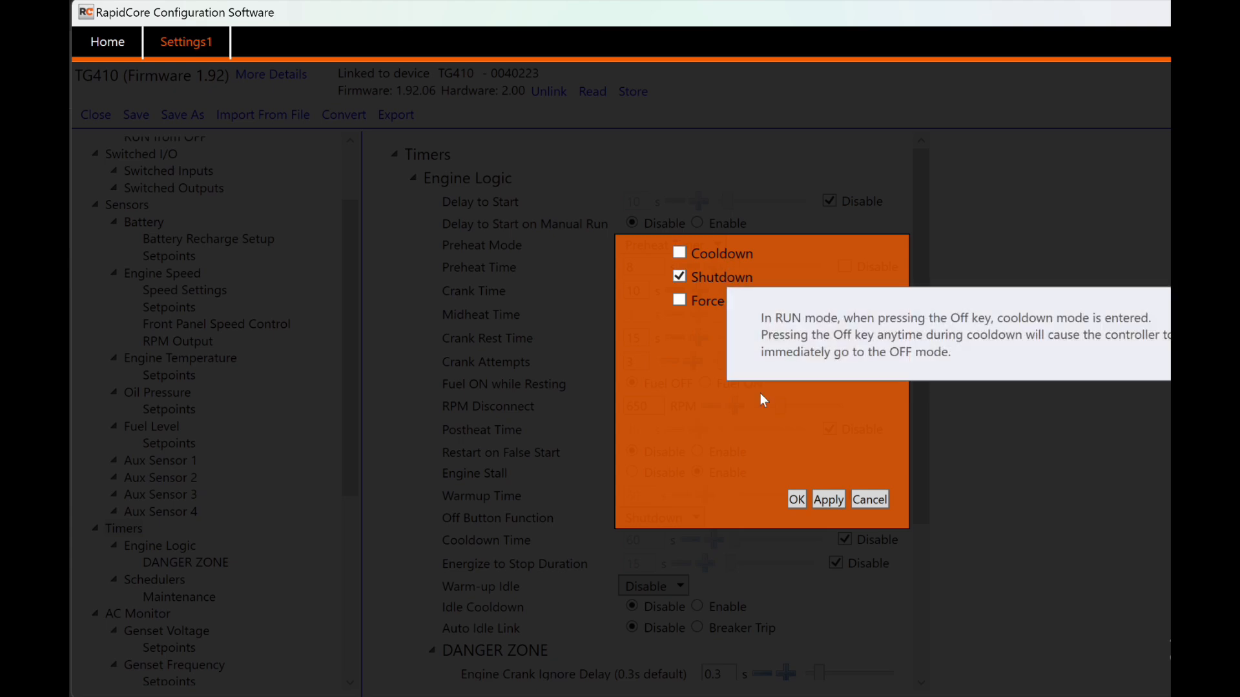
pyautogui.click(869, 499)
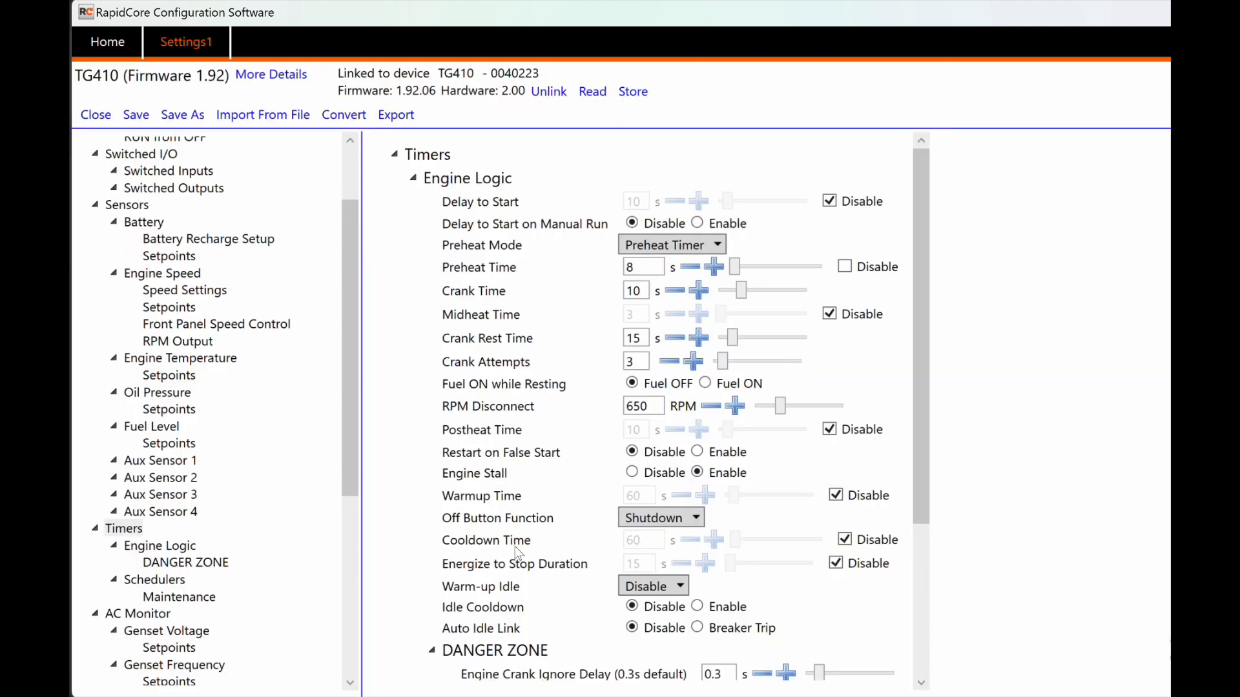
pyautogui.moveTo(497, 548)
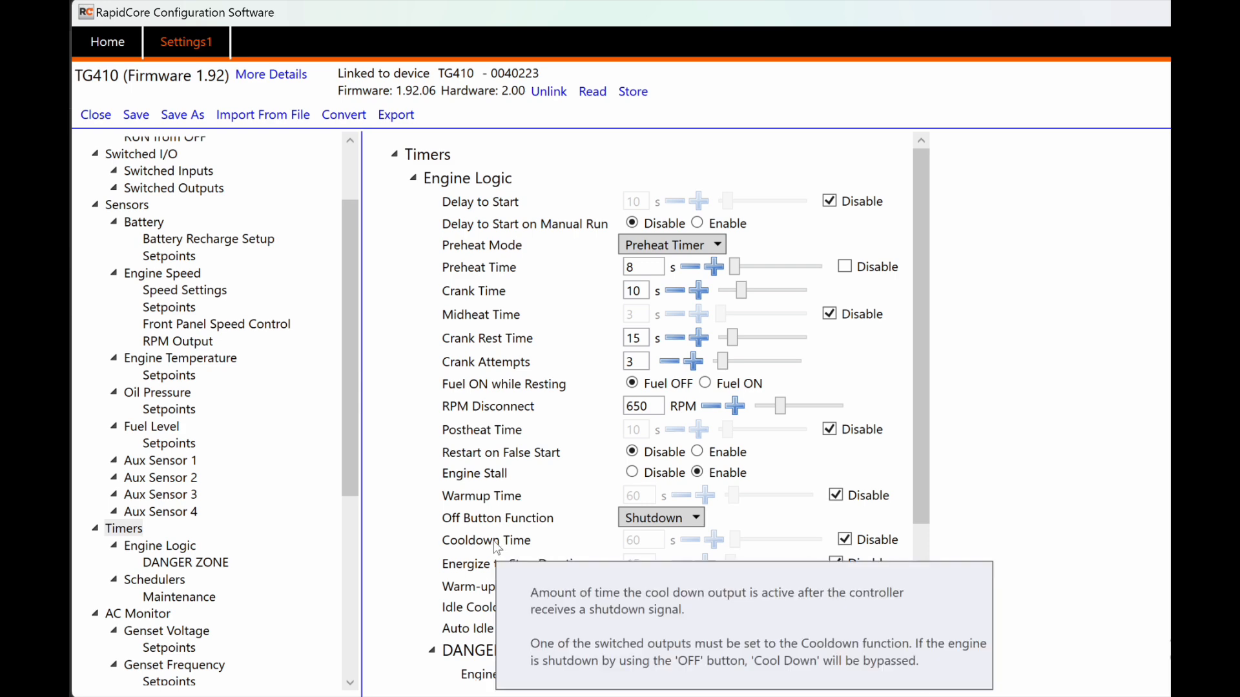
pyautogui.click(845, 539)
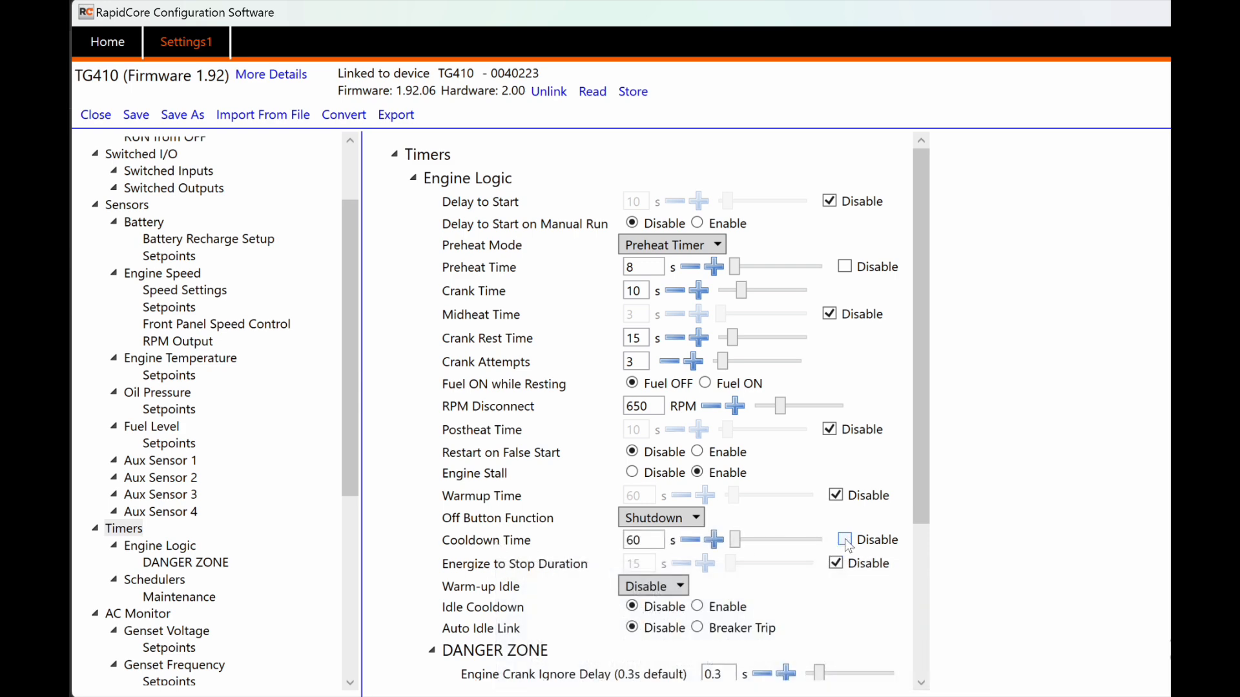
pyautogui.click(845, 539)
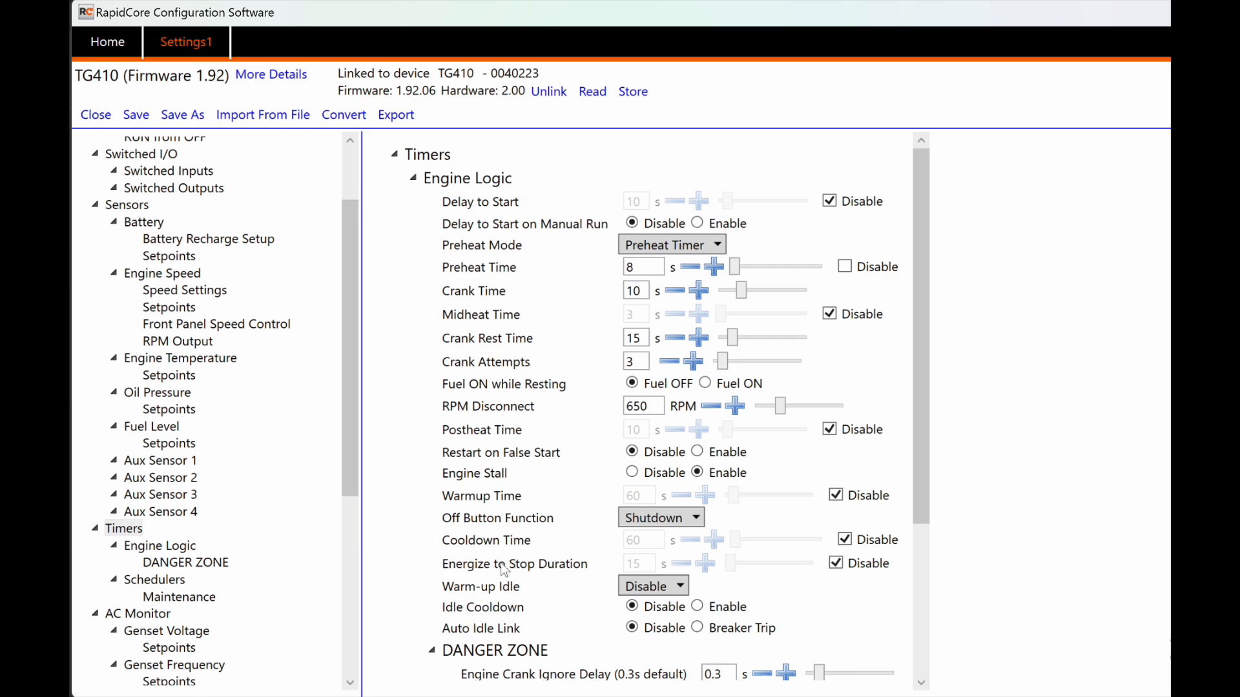
pyautogui.moveTo(503, 568)
pyautogui.click(672, 585)
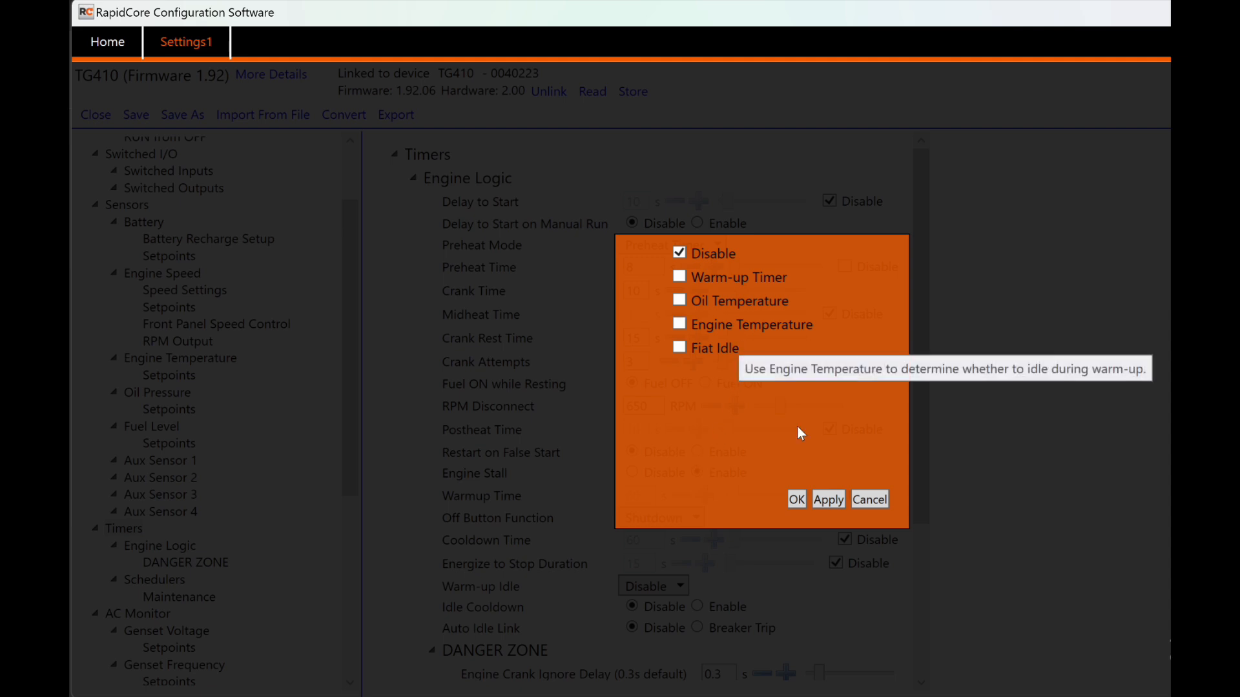
pyautogui.click(868, 501)
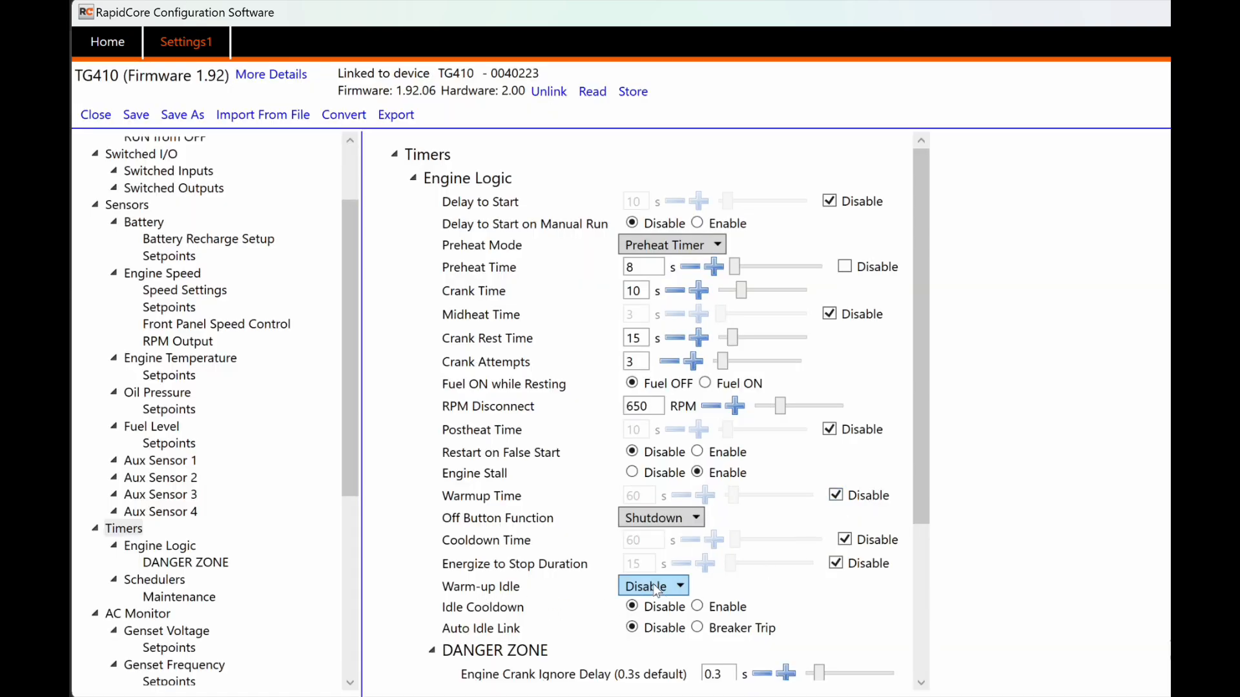
pyautogui.scroll(-1, 411, 586)
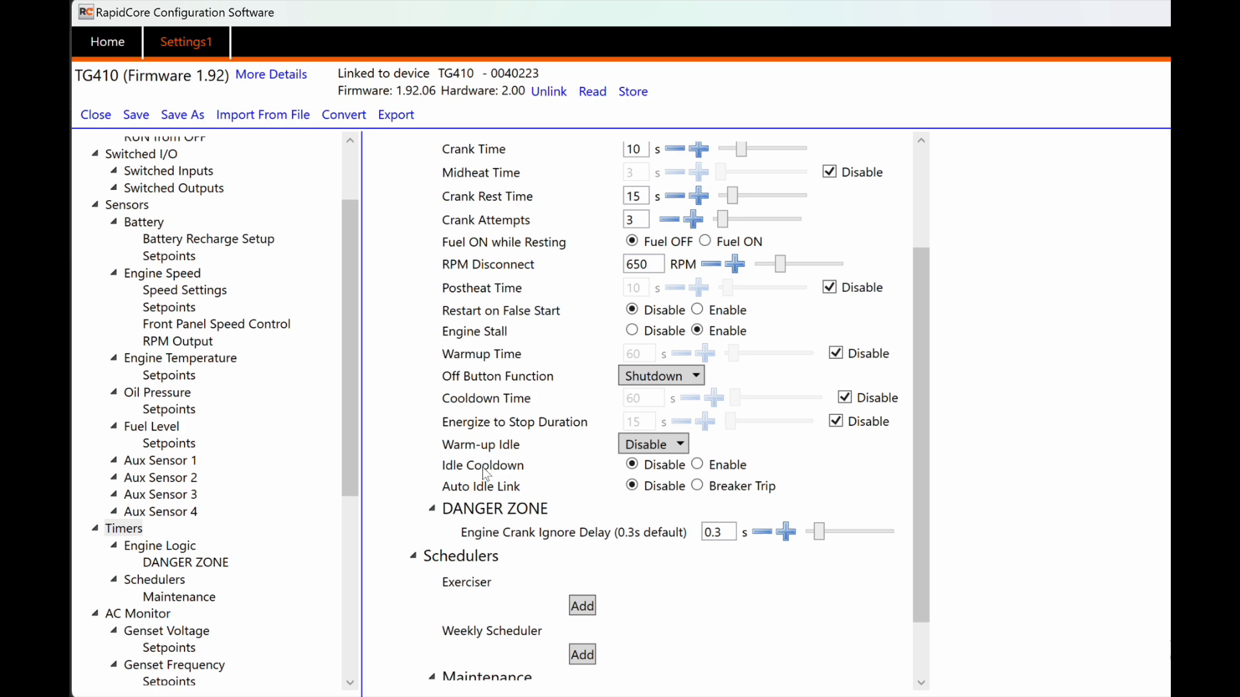
pyautogui.moveTo(443, 467)
pyautogui.click(641, 445)
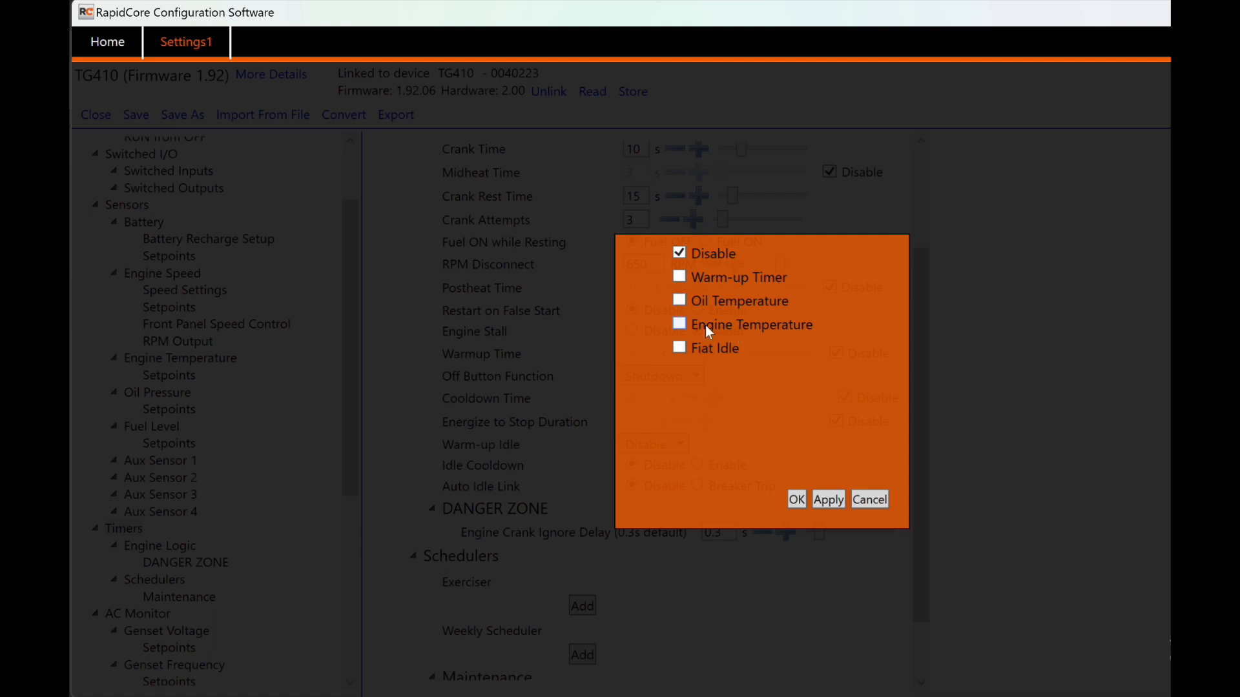
pyautogui.moveTo(703, 355)
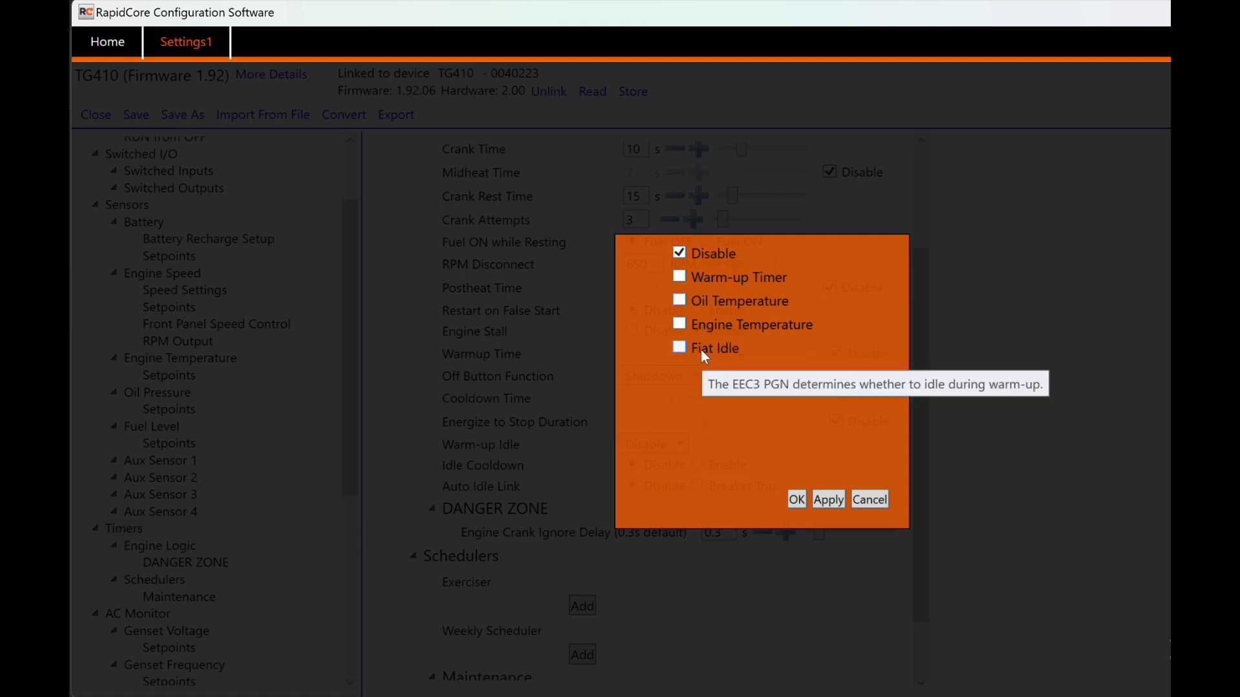
pyautogui.click(869, 500)
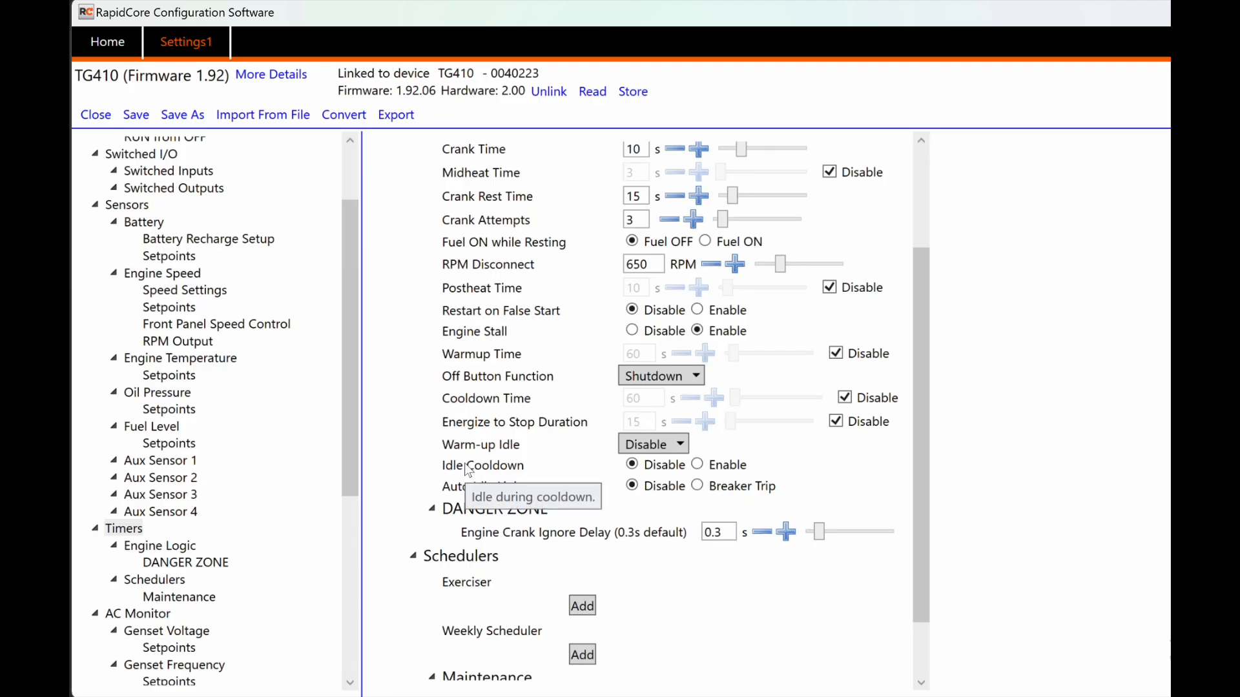
pyautogui.click(697, 465)
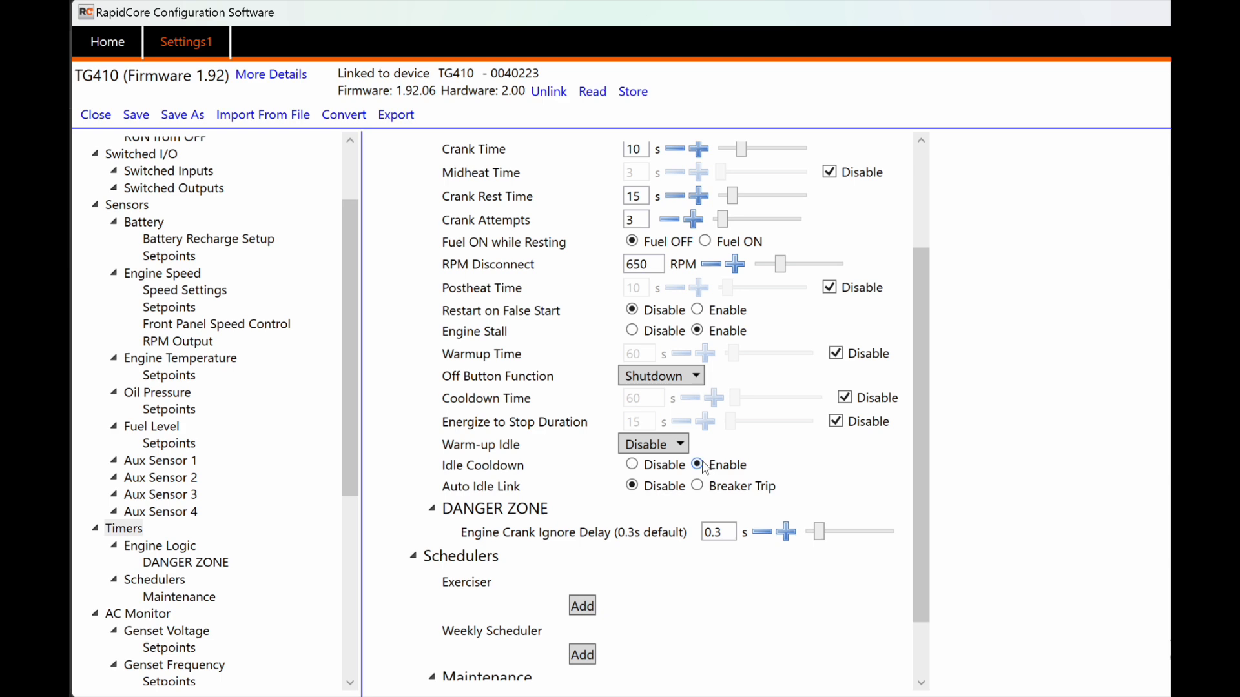
pyautogui.click(632, 465)
# Step: Nudge Engine Crank Ignore Delay down to 0.2 s and back to 0.3 s
pyautogui.moveTo(481, 491)
pyautogui.moveTo(621, 533)
pyautogui.scroll(-2, 411, 539)
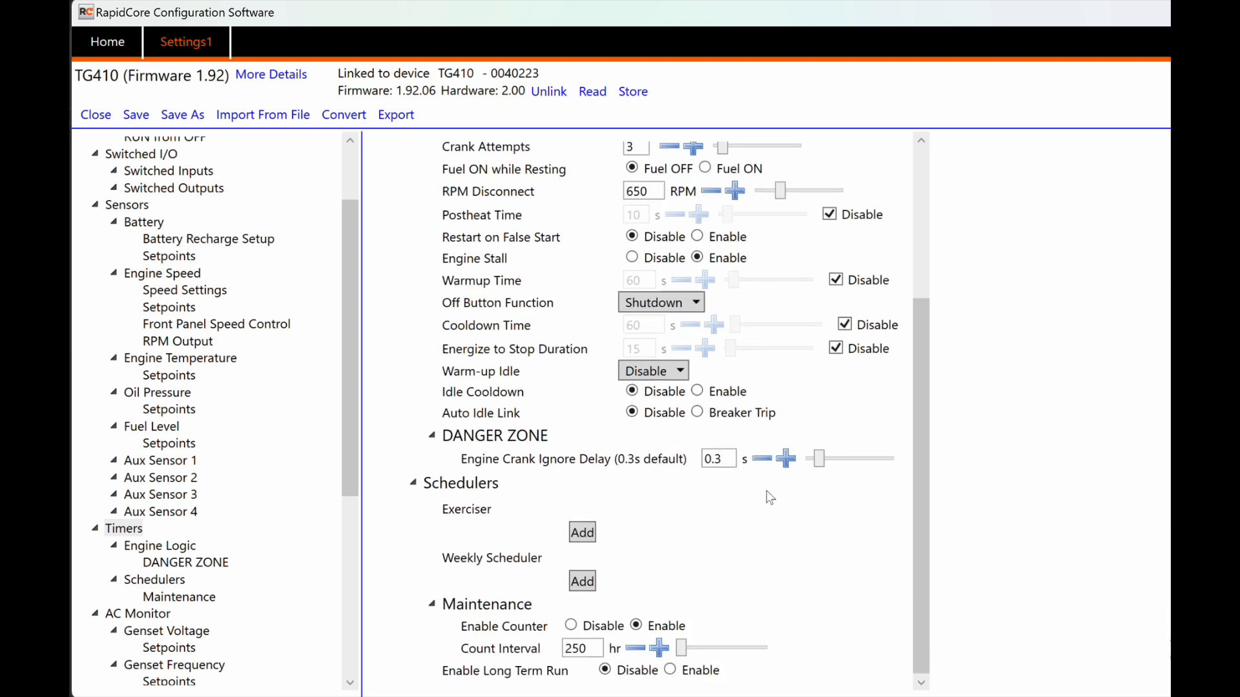
pyautogui.click(762, 459)
pyautogui.click(778, 462)
# Step: Under Schedulers, add an Exerciser schedule starting at 5:00 AM with stop at 6:00 AM
pyautogui.click(162, 586)
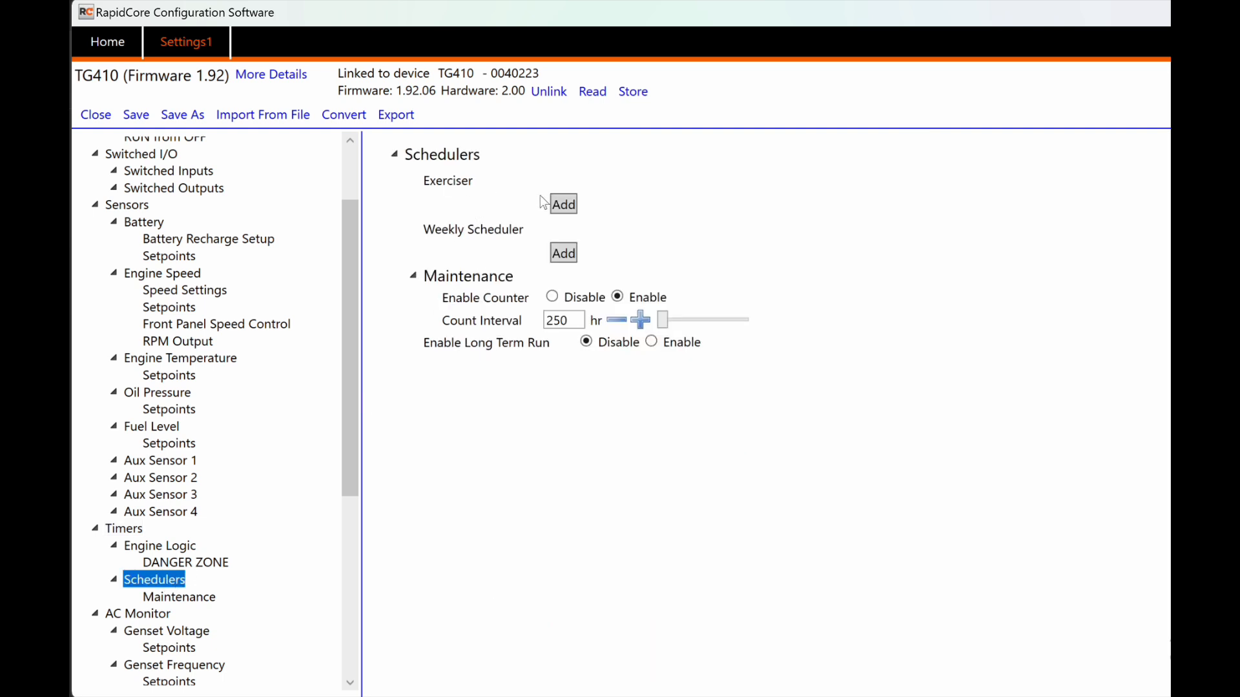
pyautogui.click(563, 204)
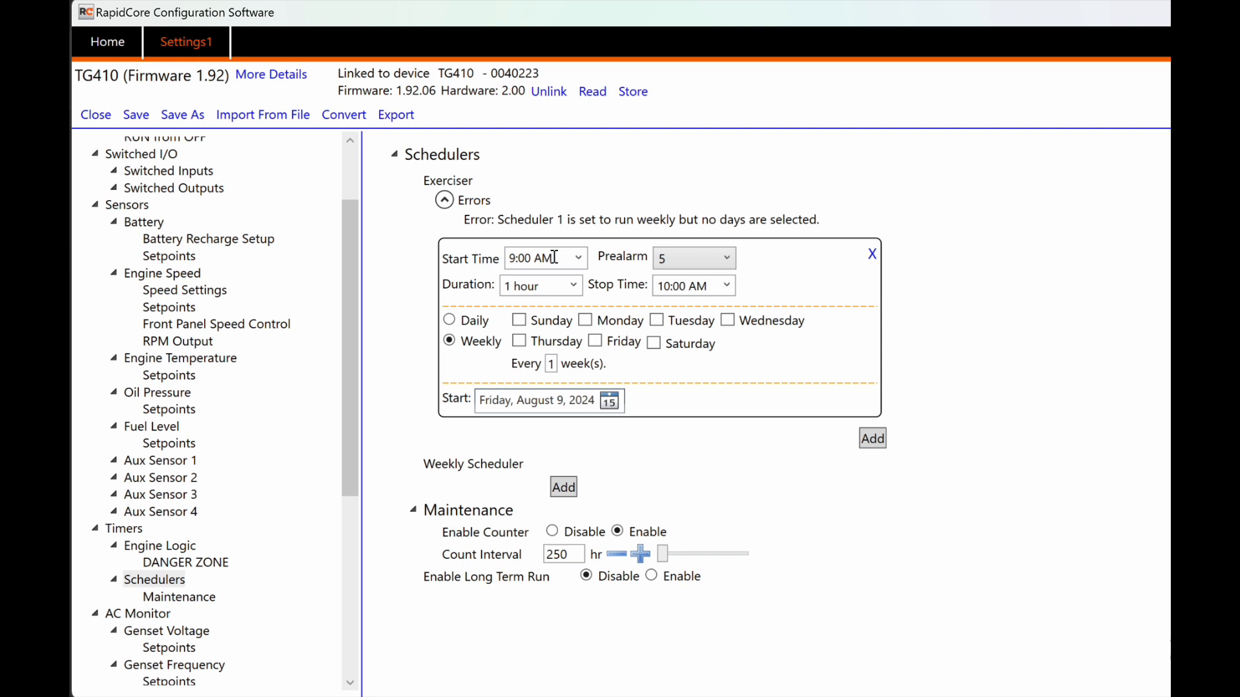
pyautogui.click(579, 258)
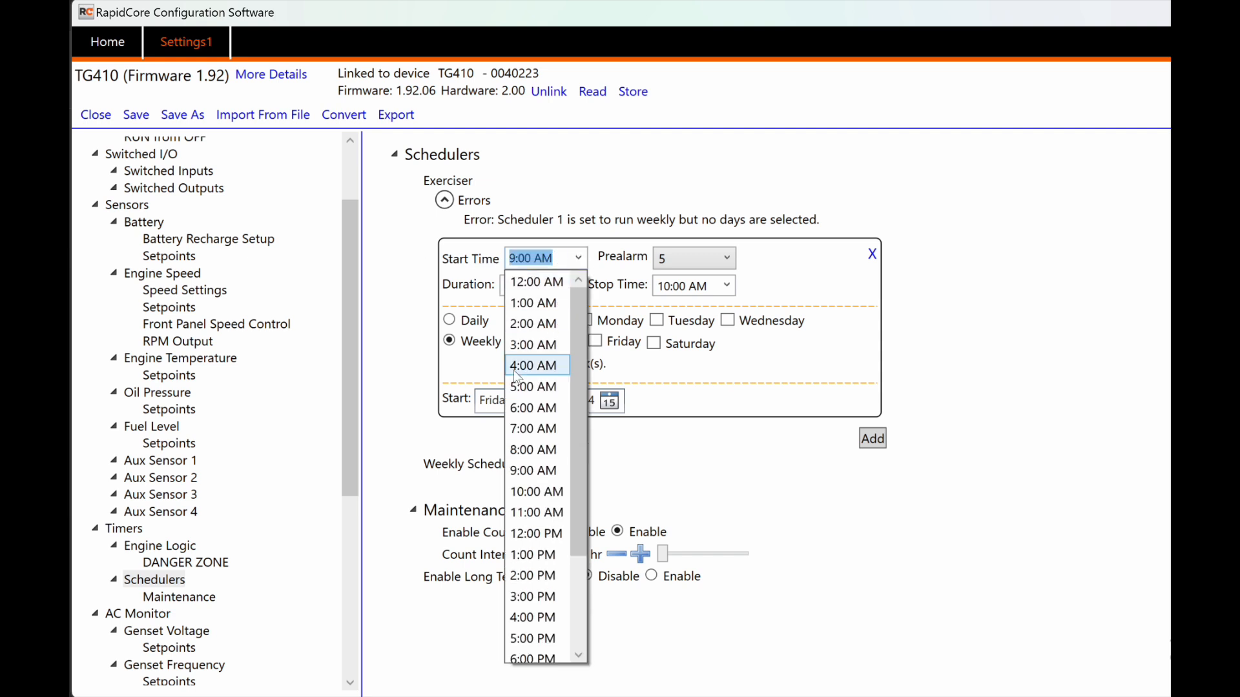
pyautogui.click(529, 388)
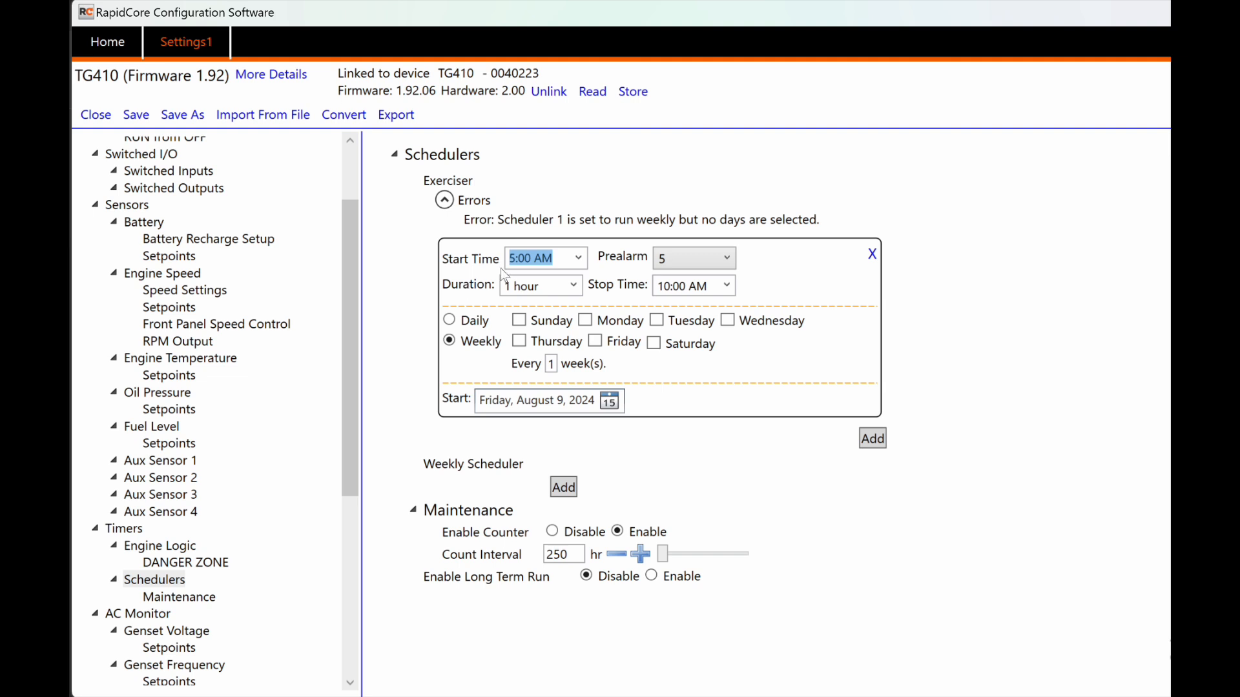
pyautogui.click(623, 289)
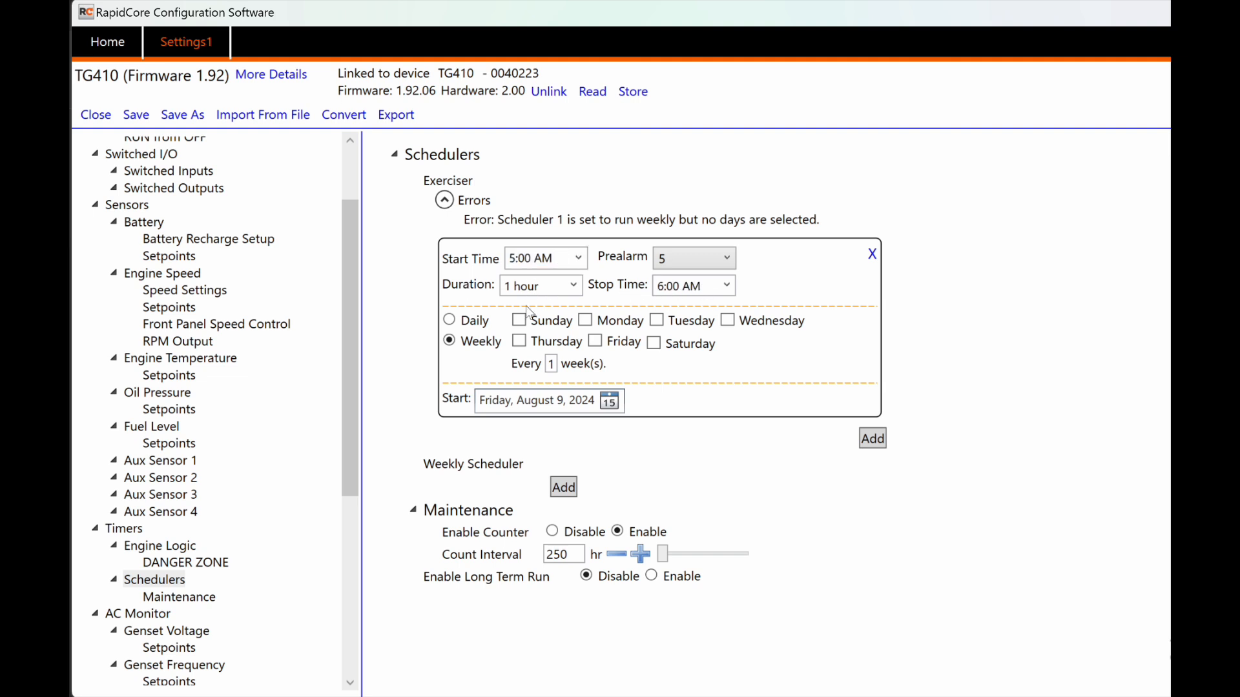
# Step: Set the Exerciser to repeat weekly on Tuesdays, then remove the Exerciser entry
pyautogui.click(467, 321)
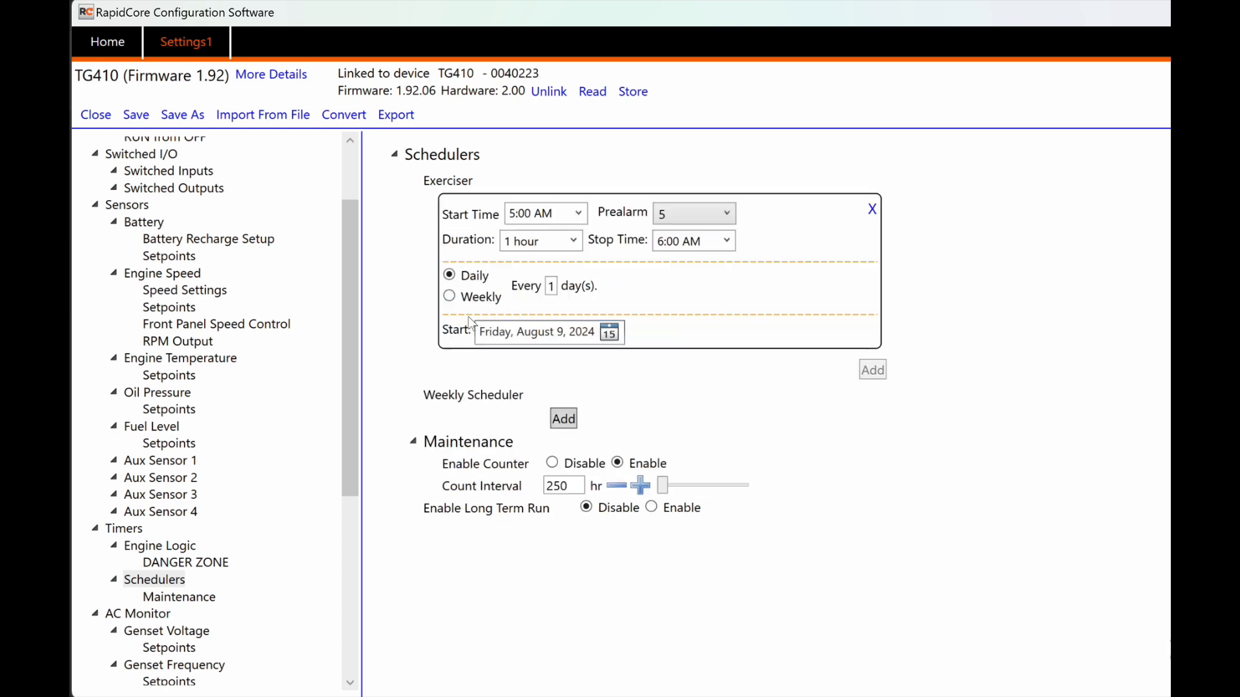
pyautogui.click(483, 303)
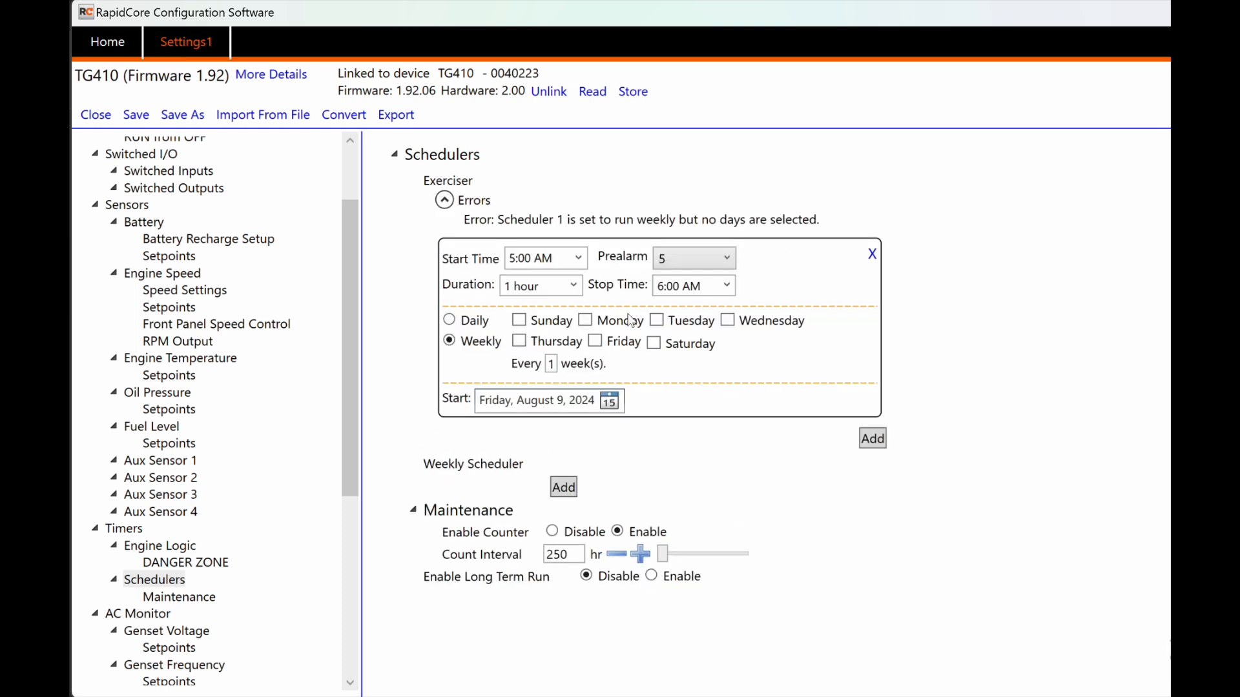
pyautogui.click(660, 321)
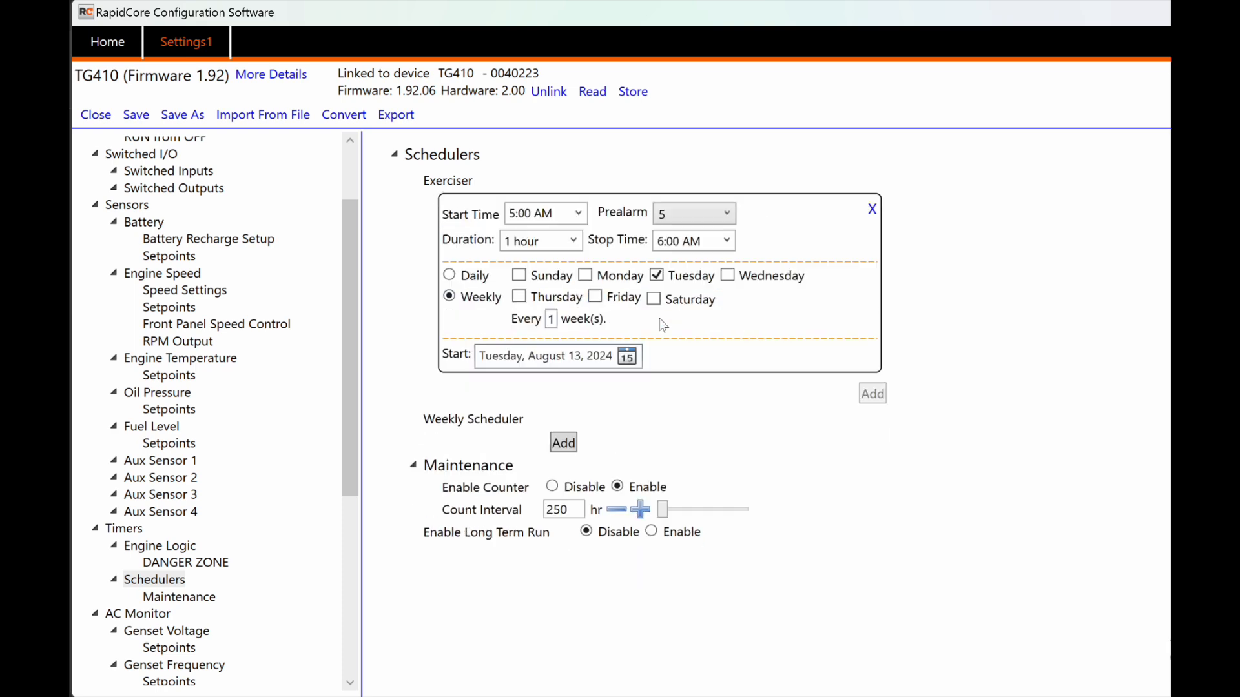
pyautogui.click(554, 320)
pyautogui.click(871, 210)
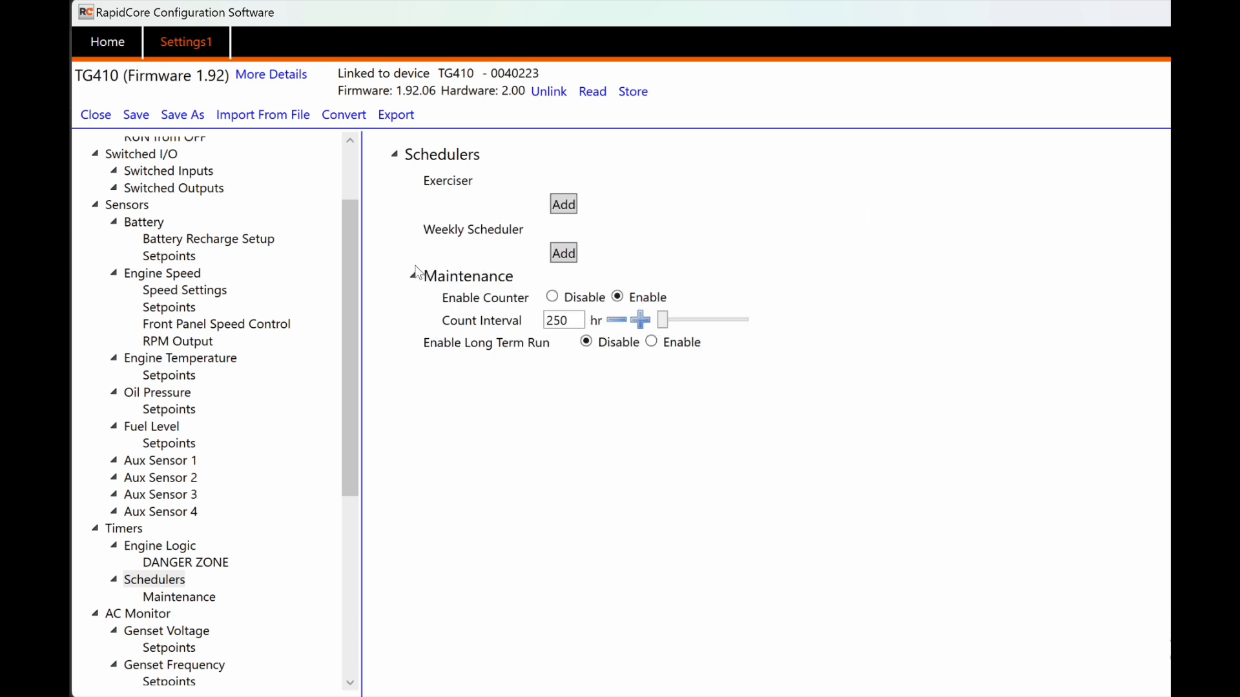
pyautogui.click(563, 254)
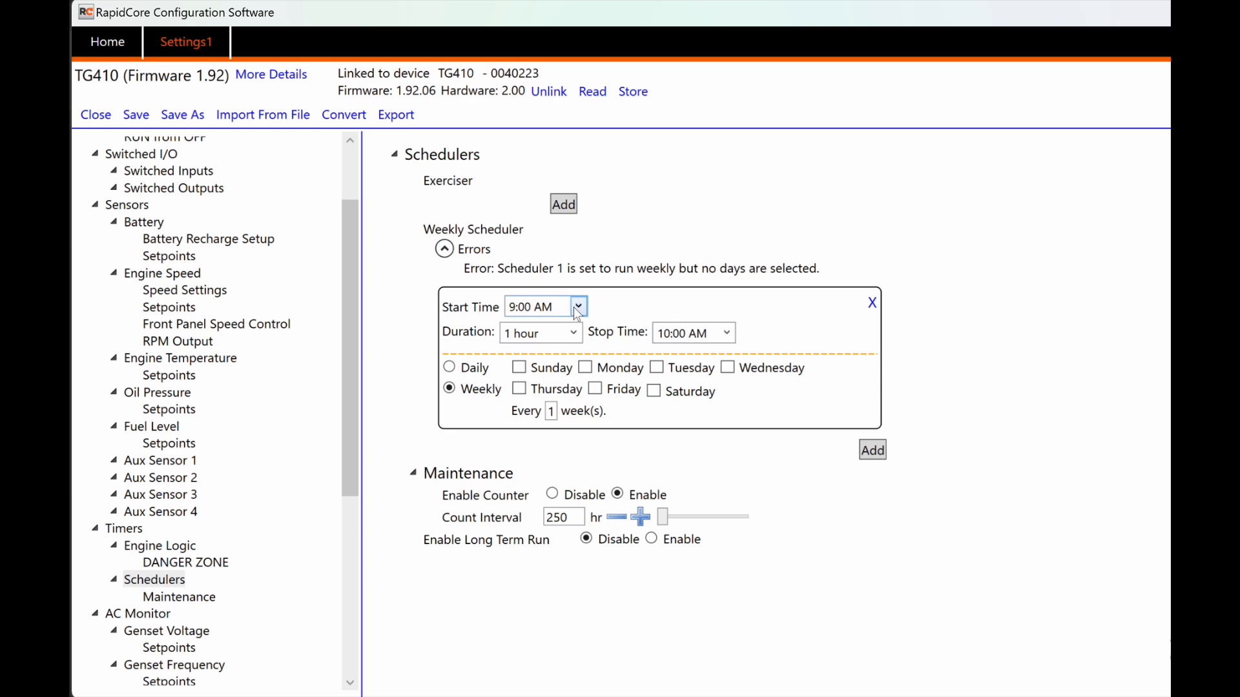
pyautogui.click(873, 451)
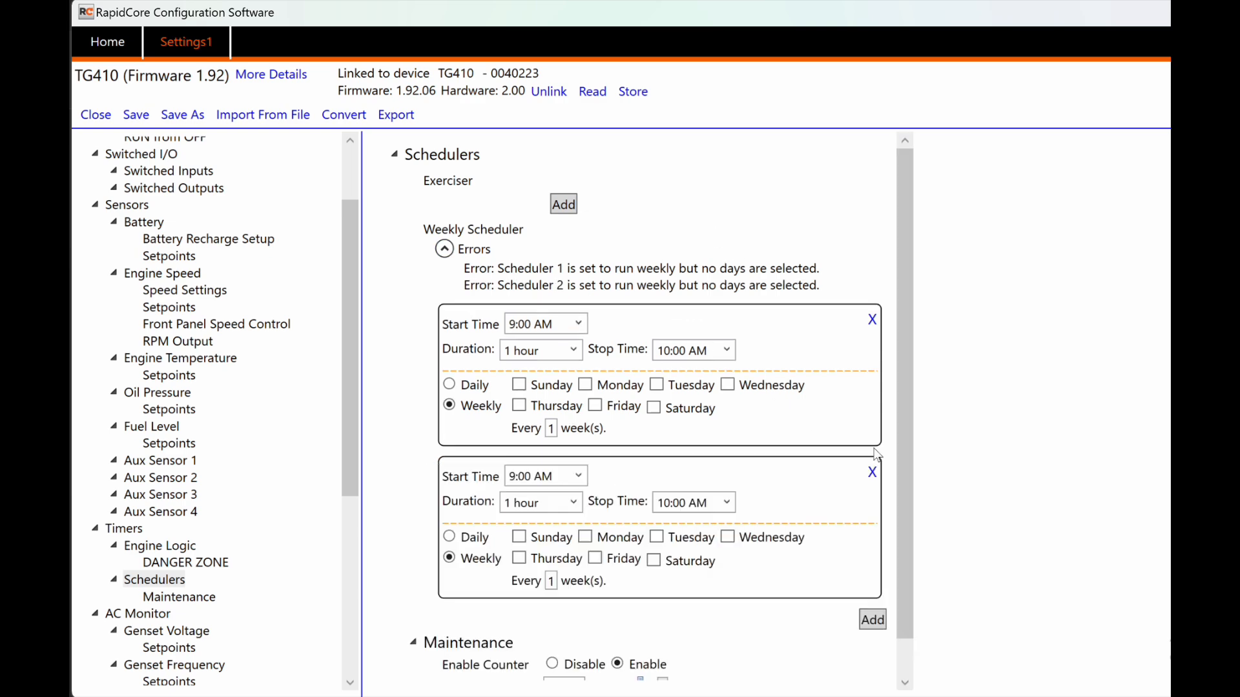
pyautogui.click(873, 620)
pyautogui.scroll(-1, 709, 458)
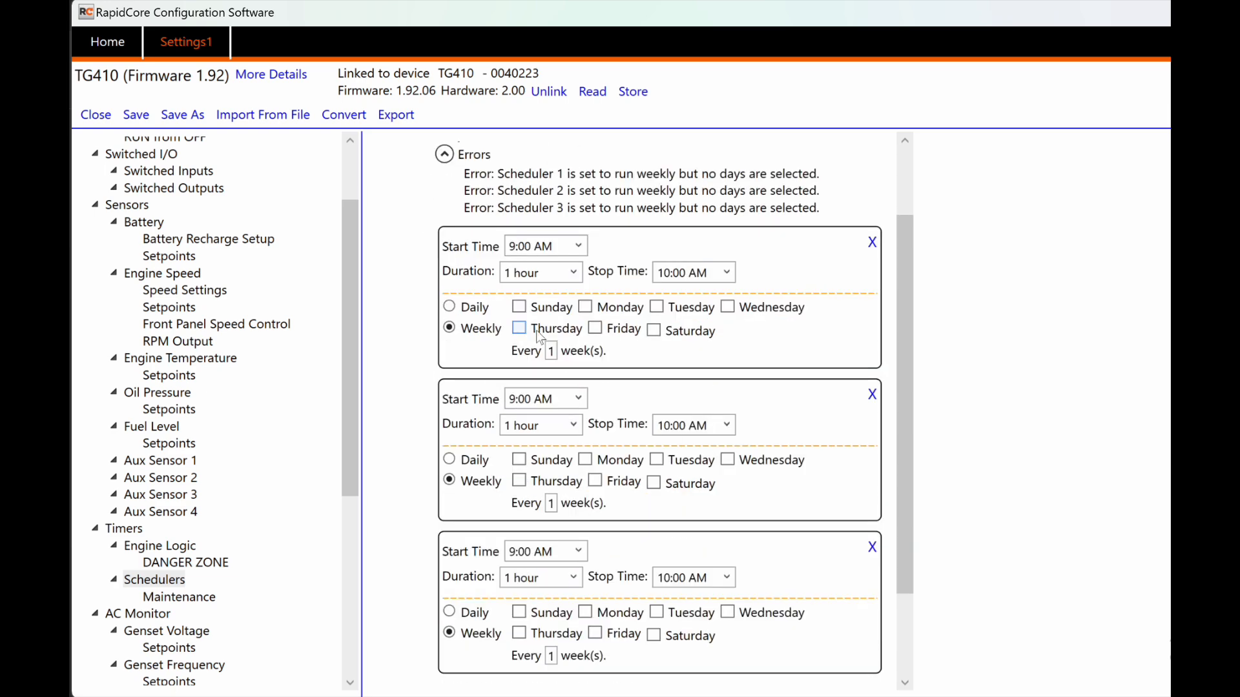
pyautogui.click(518, 308)
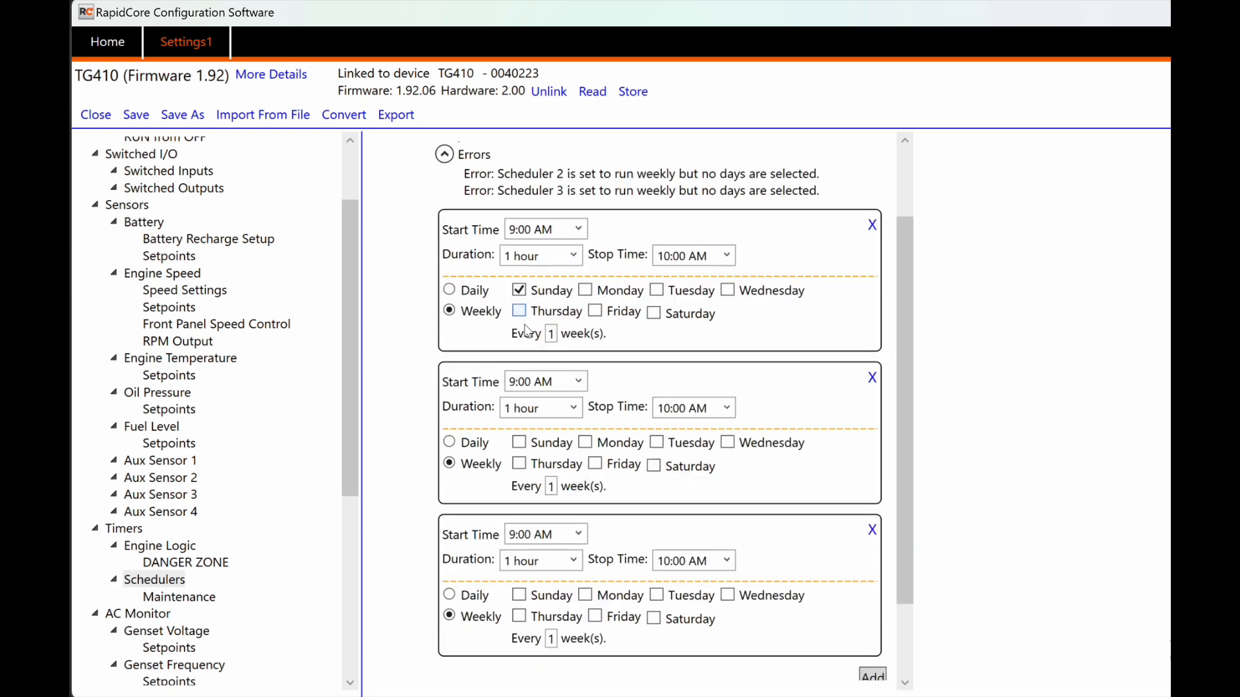
pyautogui.click(585, 443)
pyautogui.click(656, 578)
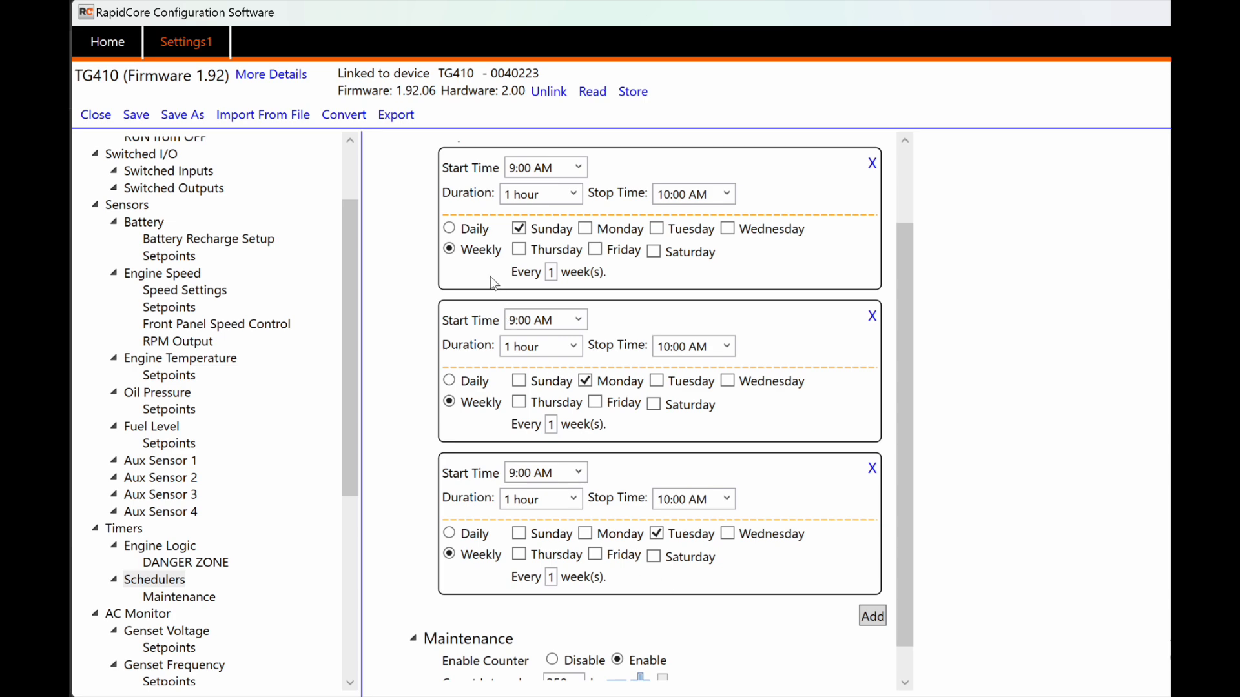
pyautogui.click(872, 471)
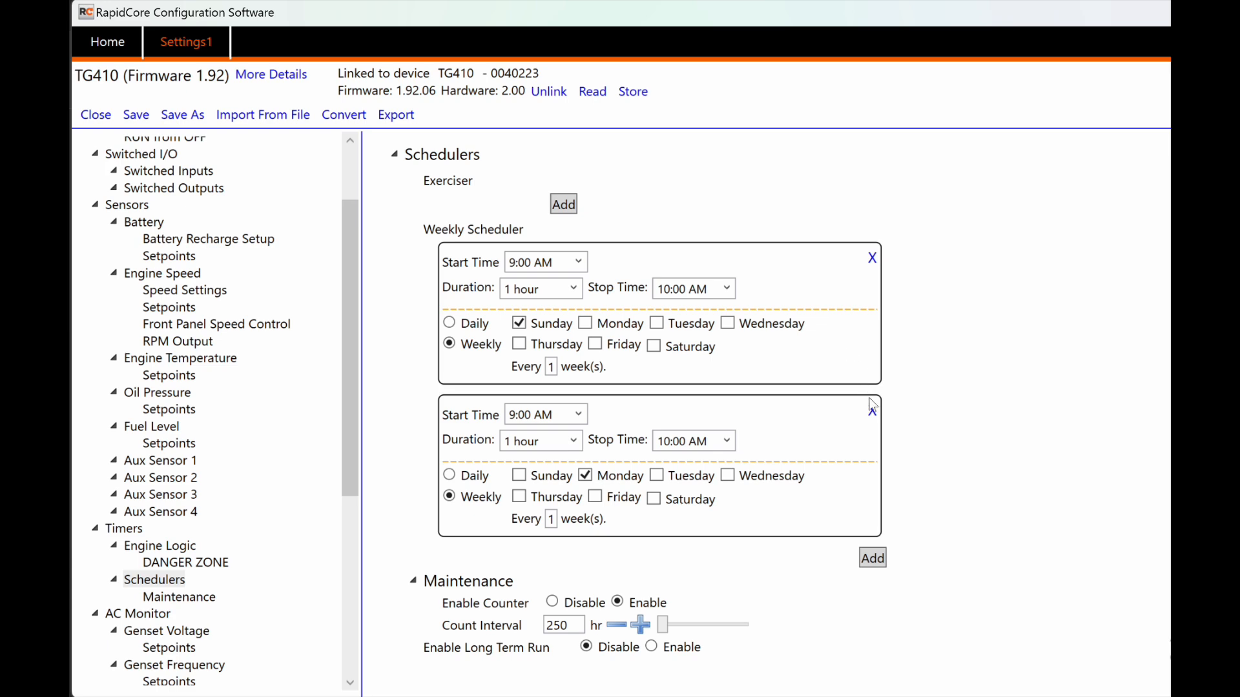
pyautogui.click(873, 407)
pyautogui.click(871, 259)
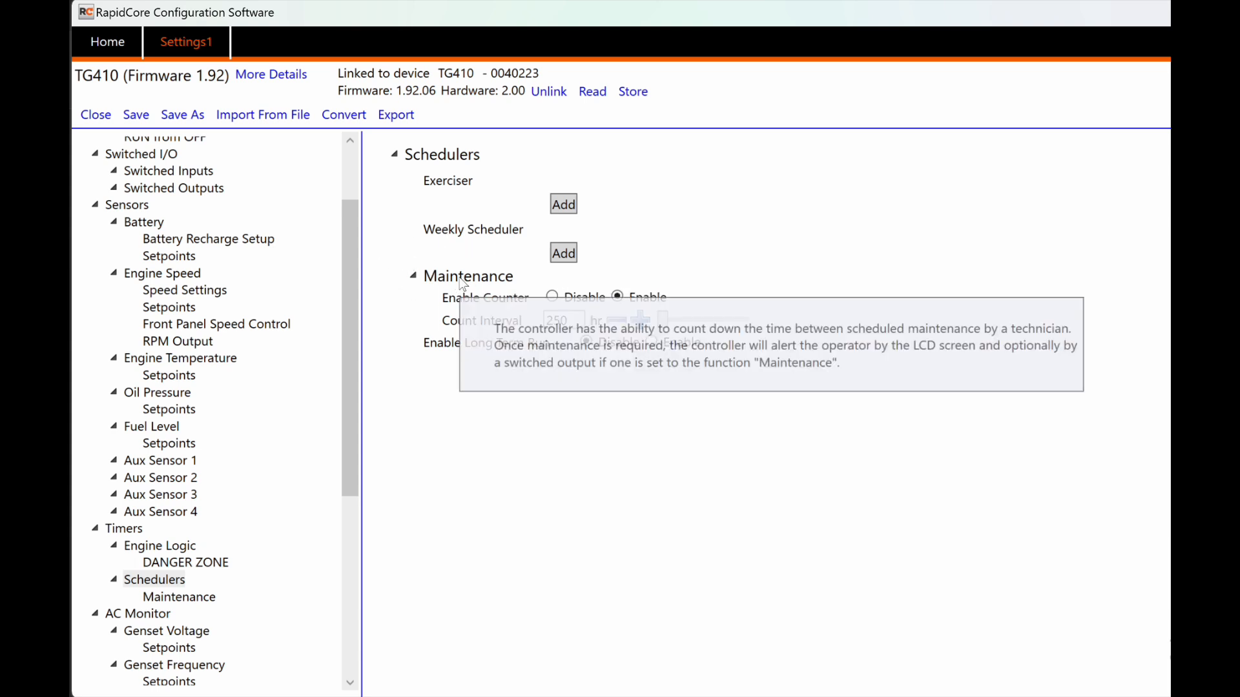
pyautogui.moveTo(463, 284)
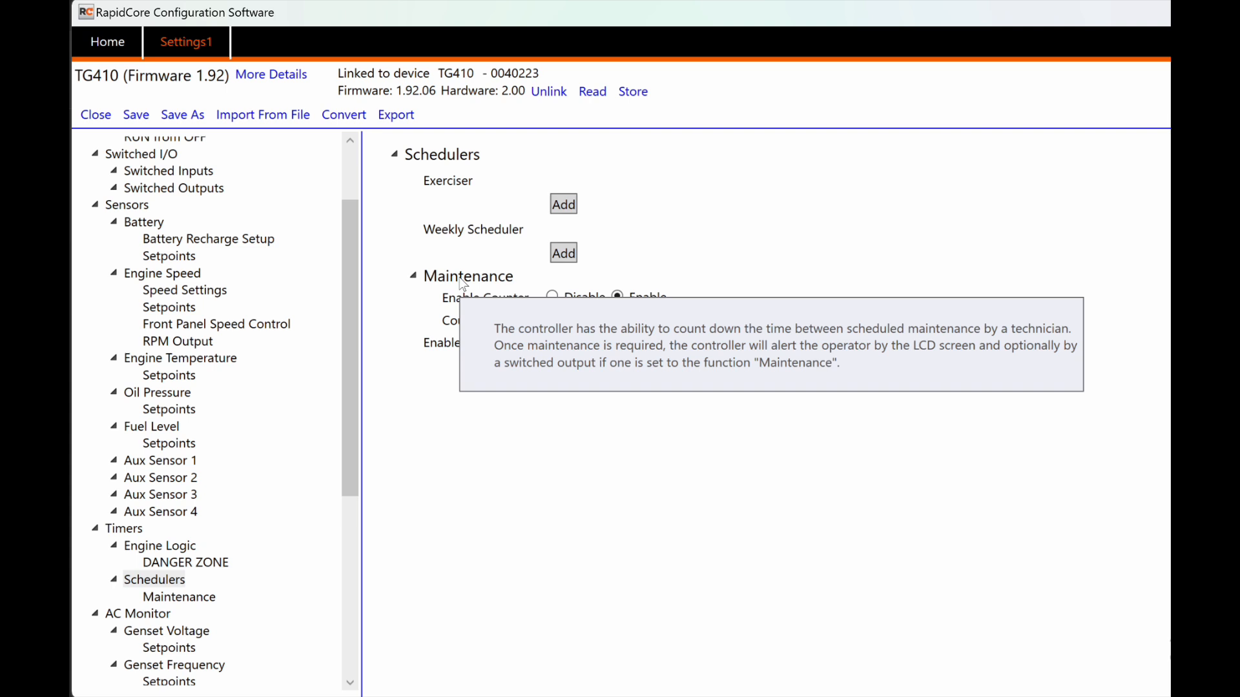
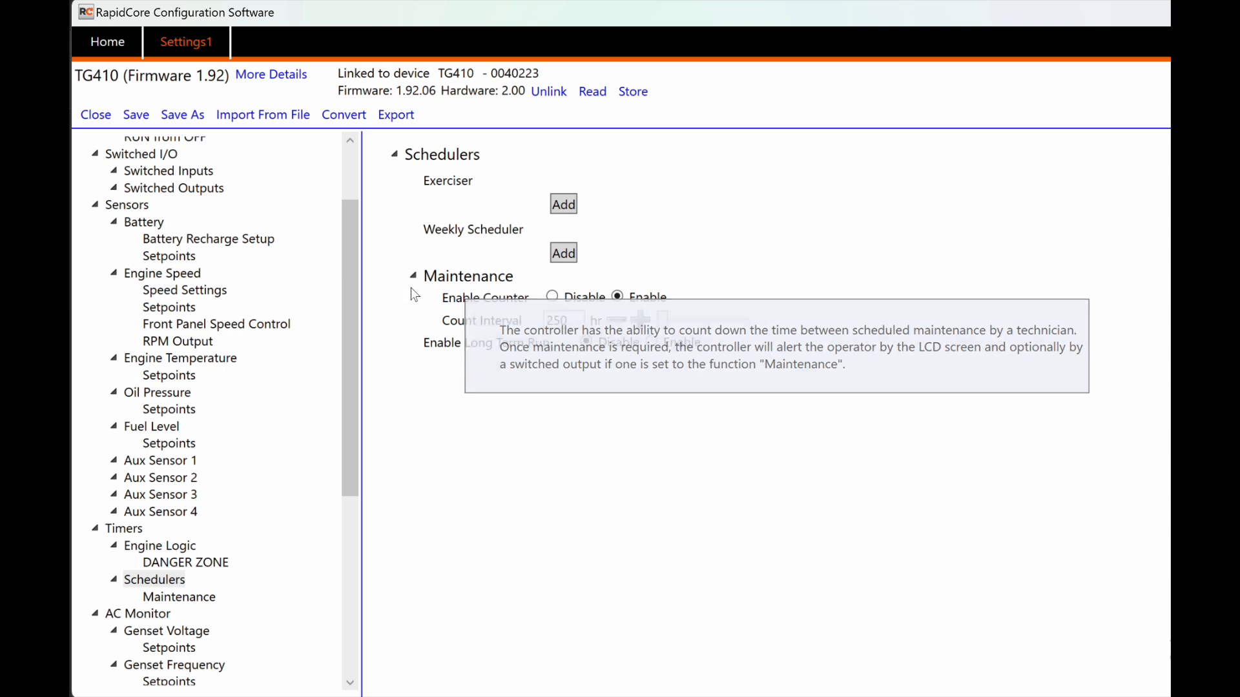
# Step: Toggle the maintenance counter off and on, and set its Count Interval to 250 hr
pyautogui.click(572, 299)
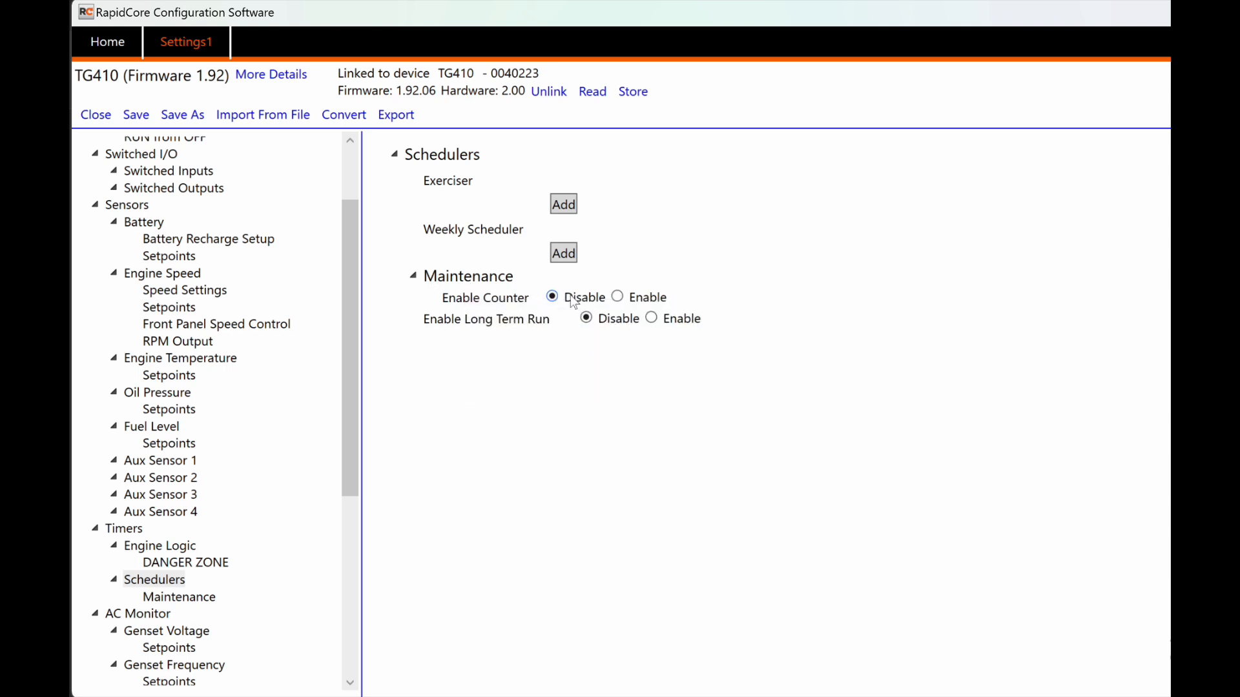
pyautogui.click(634, 299)
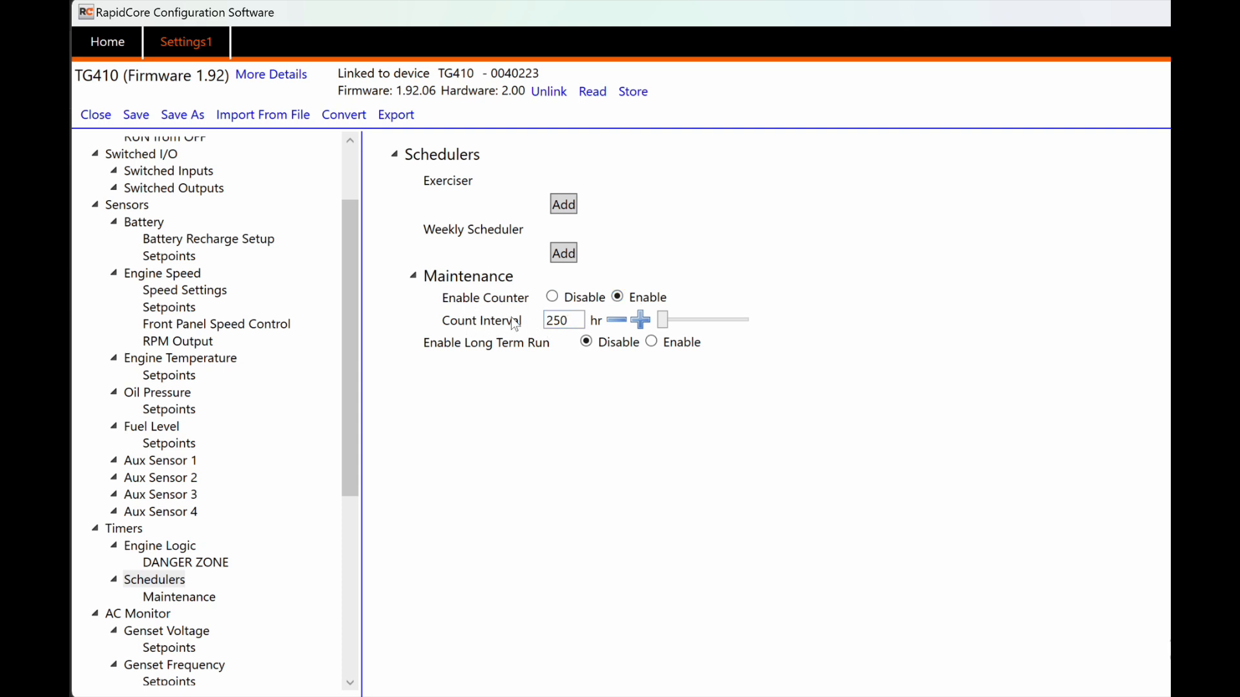
pyautogui.moveTo(572, 319); pyautogui.dragTo(542, 320)
pyautogui.write('500')
pyautogui.moveTo(574, 321); pyautogui.dragTo(537, 321)
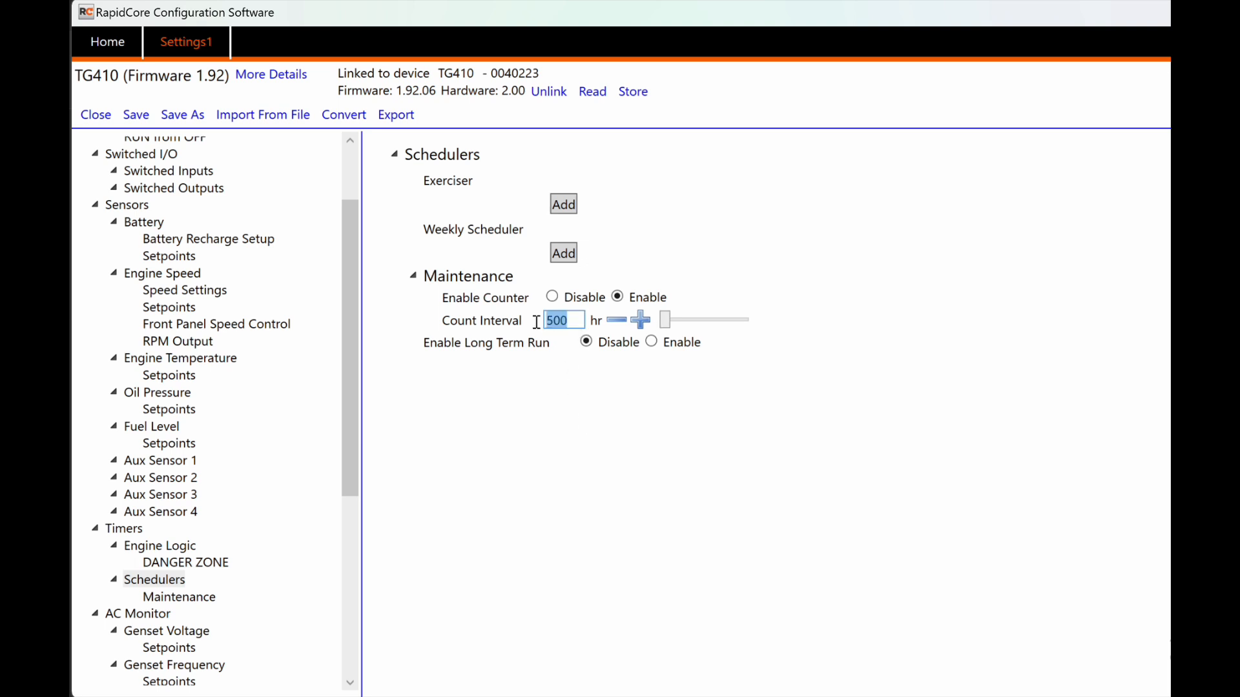
pyautogui.write('250')
pyautogui.moveTo(540, 321)
# Step: Enable Long Term Run, raise its duration above 1 hr, then turn it back off
pyautogui.moveTo(487, 349)
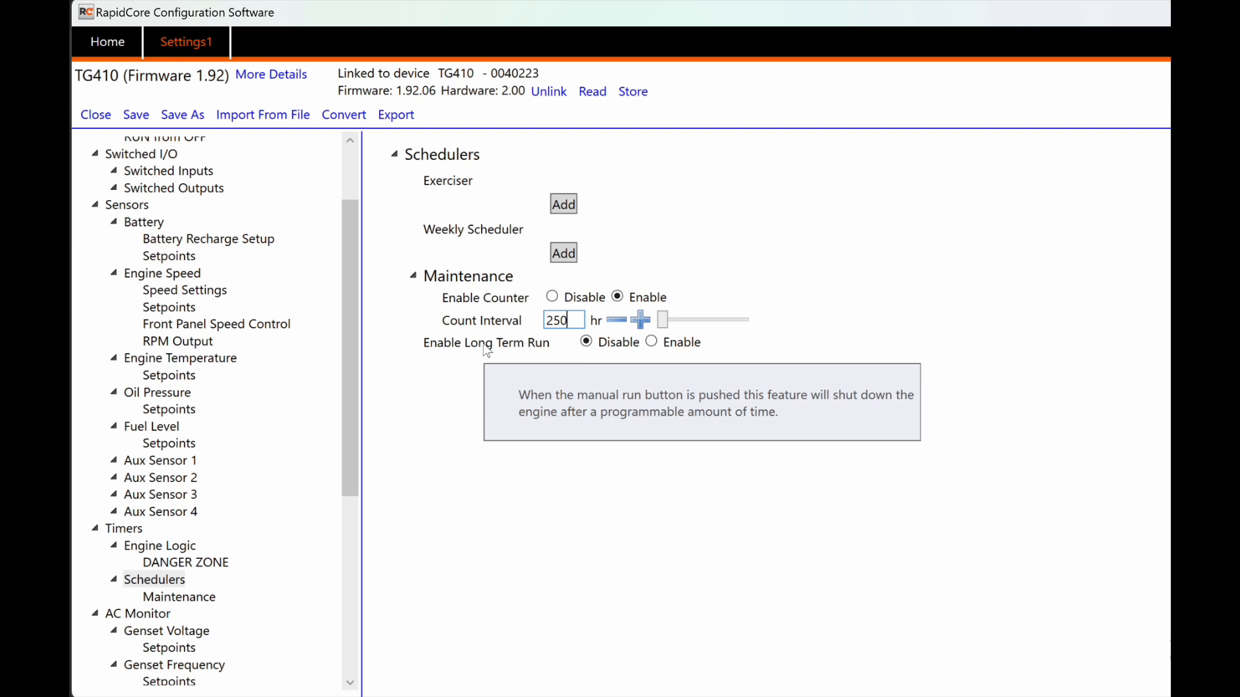
pyautogui.click(651, 342)
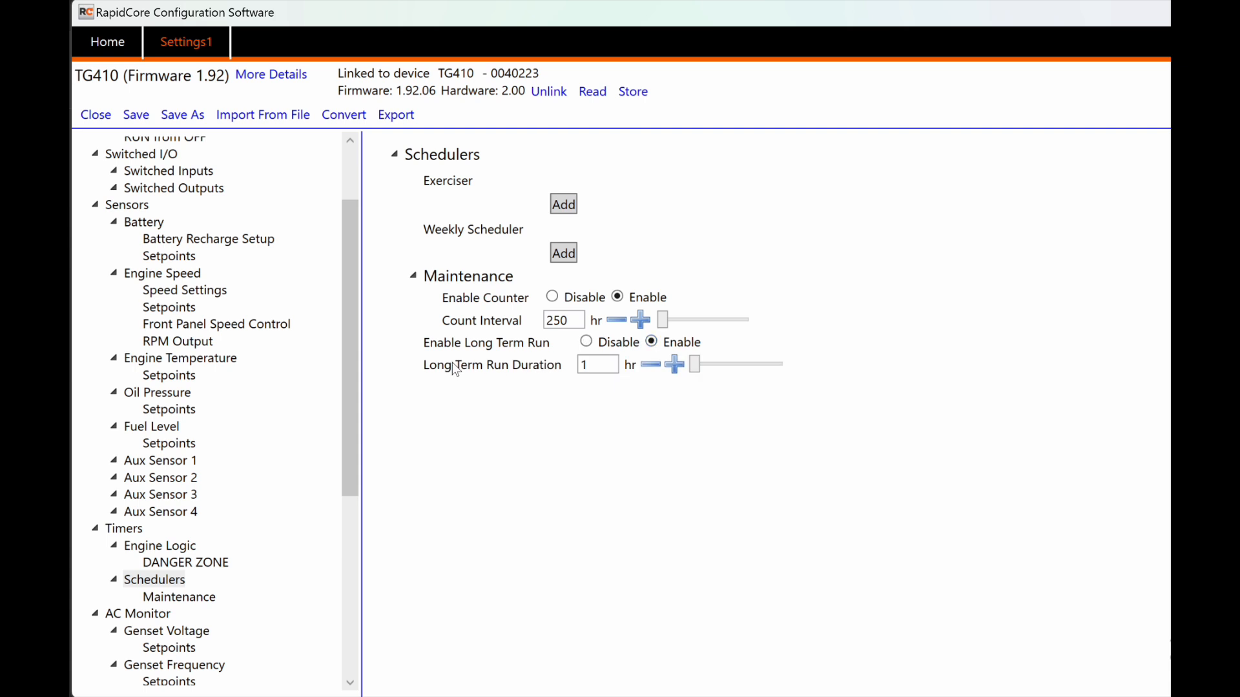
pyautogui.moveTo(456, 369)
pyautogui.moveTo(696, 366)
pyautogui.mouseDown()
pyautogui.moveTo(745, 369)
pyautogui.moveTo(671, 370)
pyautogui.mouseUp()
pyautogui.click(586, 342)
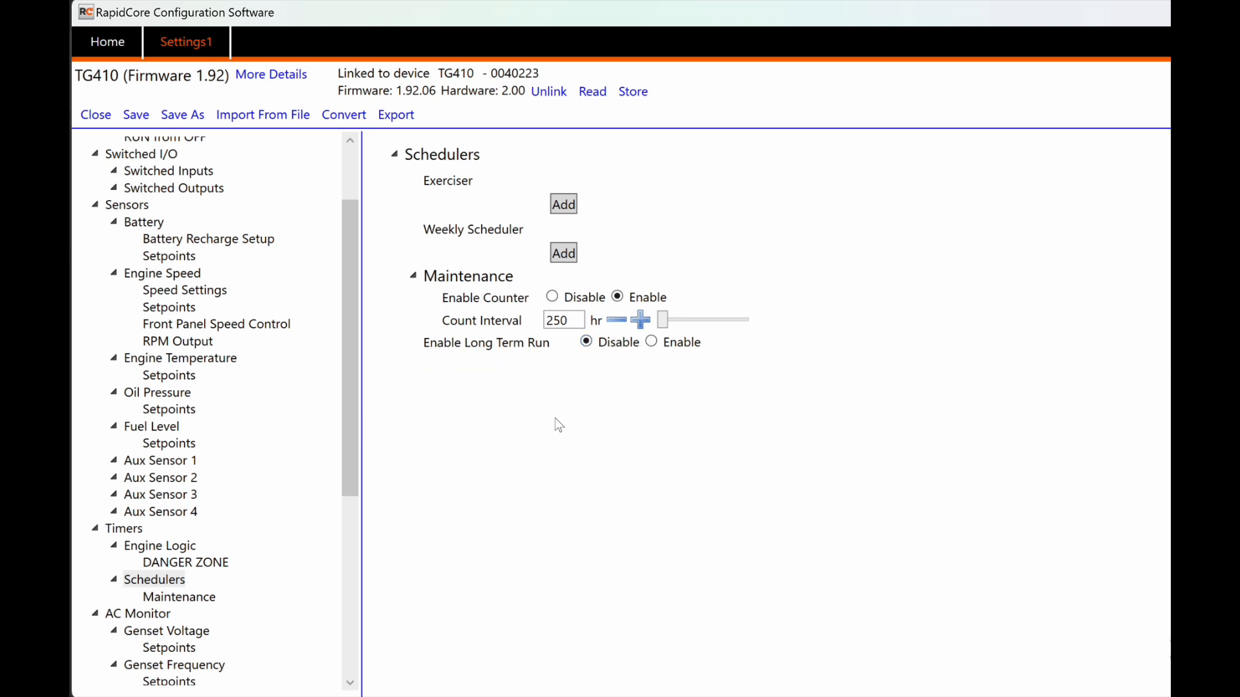
# Step: In AC Monitor, expand the Genset Voltage setpoints and toggle the AC Under Voltage Warning and Failure off and on
pyautogui.scroll(-1, 385, 510)
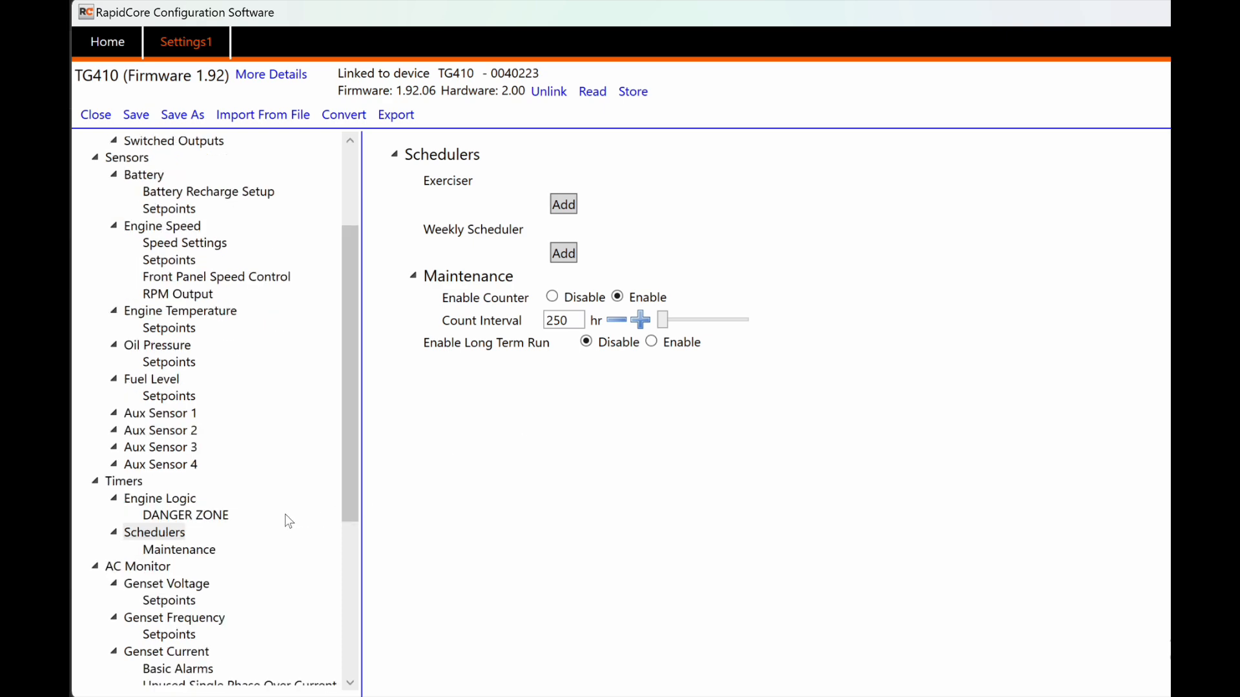
pyautogui.click(148, 567)
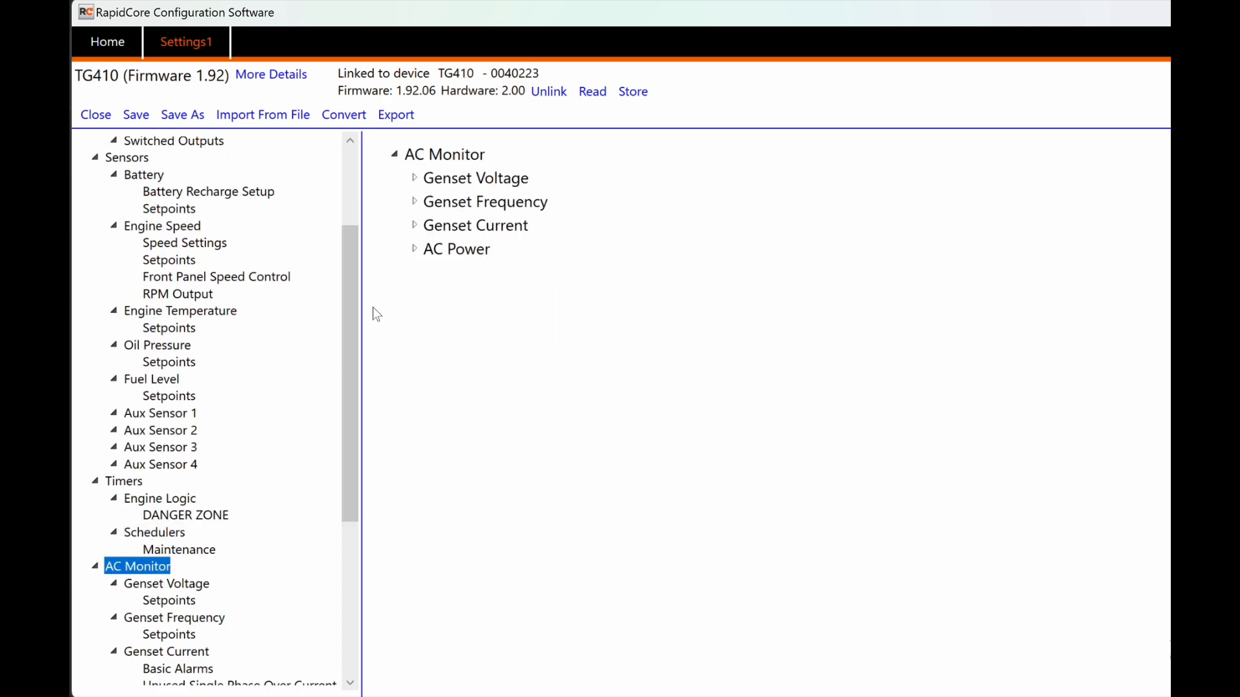
pyautogui.click(415, 178)
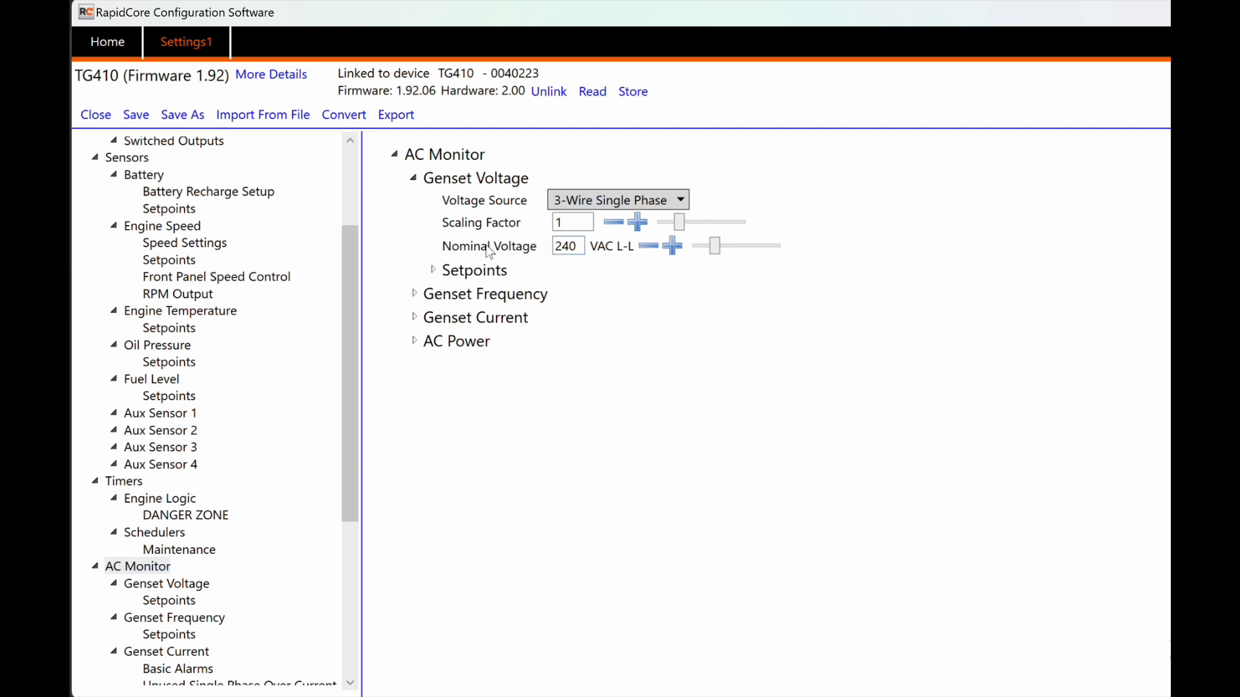
pyautogui.moveTo(487, 252)
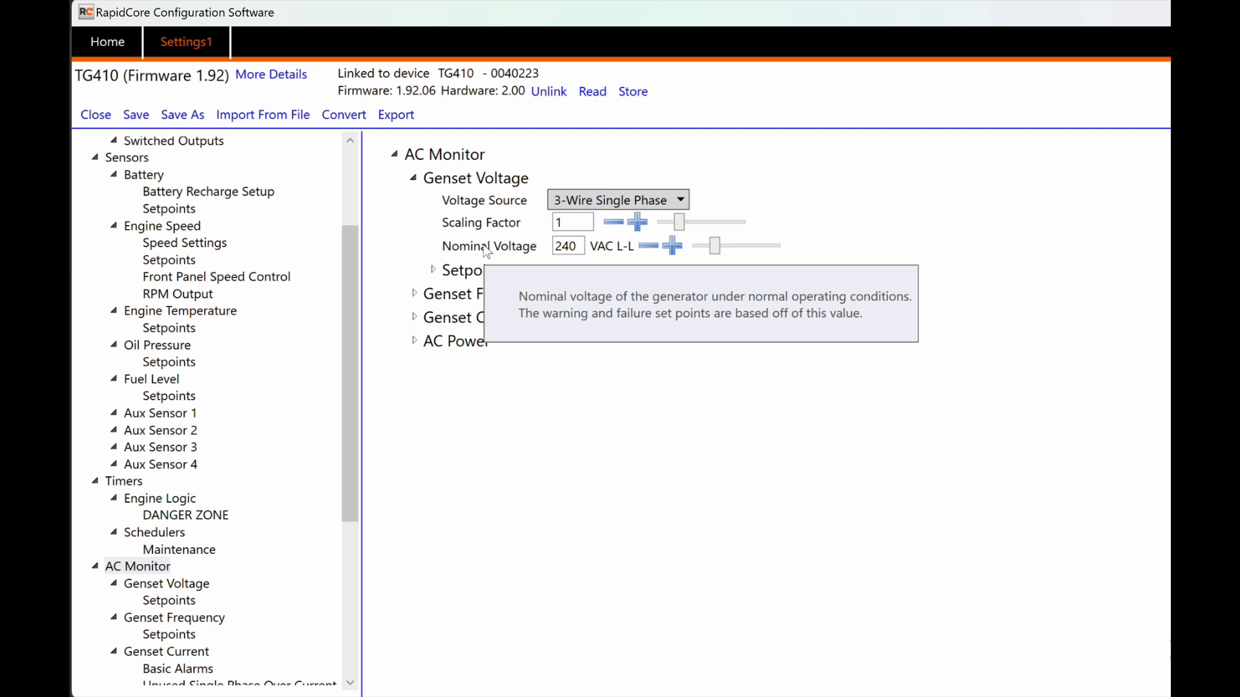
pyautogui.click(433, 271)
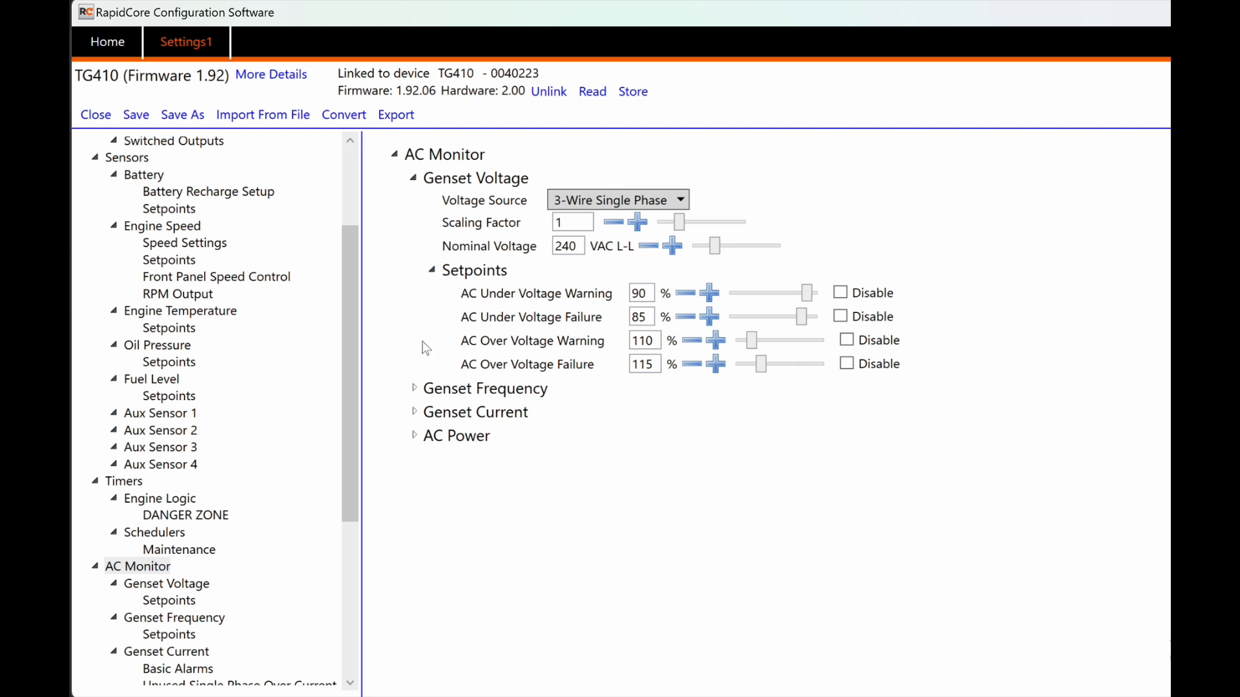
pyautogui.click(840, 293)
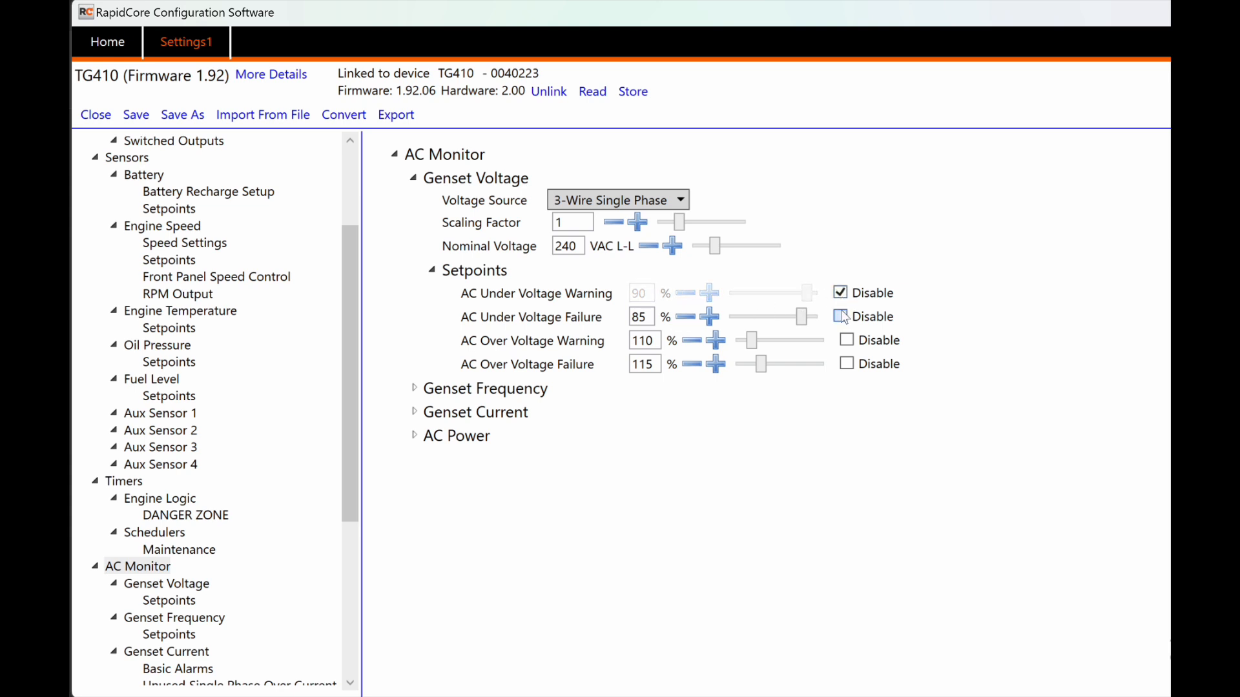
pyautogui.click(840, 317)
pyautogui.click(840, 316)
pyautogui.click(840, 293)
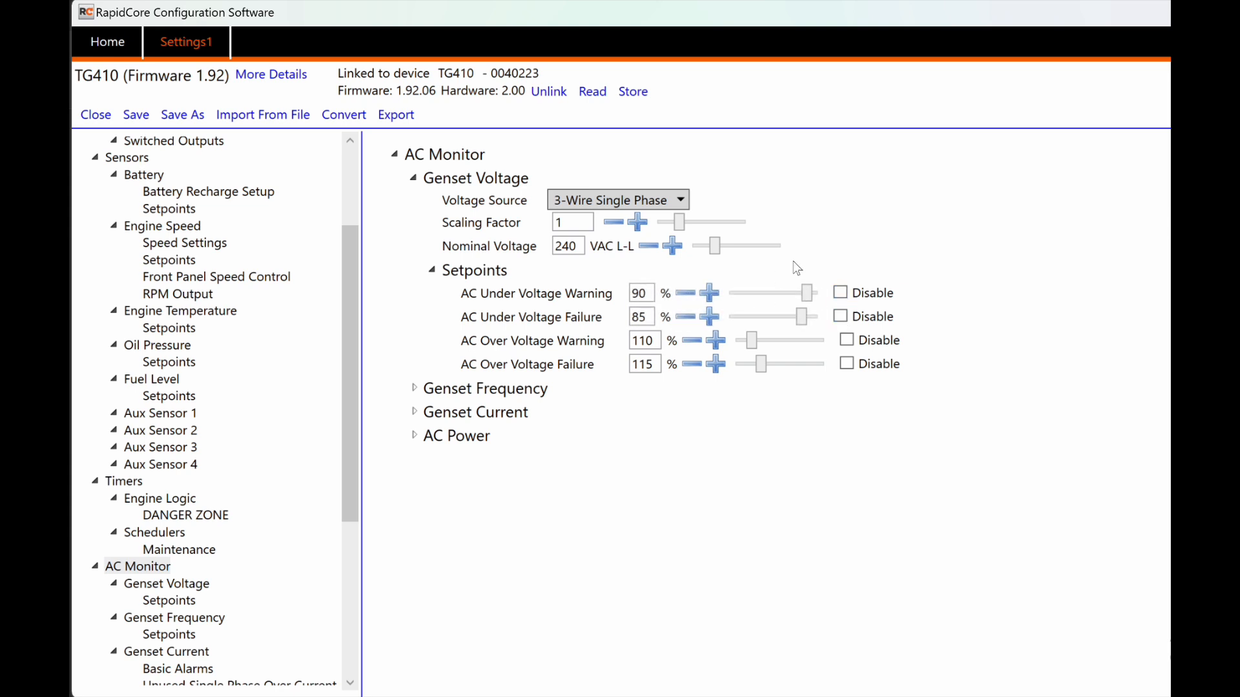
# Step: Leave the voltage source unchanged, keep 60Hz as frequency source, review frequency setpoints, then view RPM Output
pyautogui.click(681, 200)
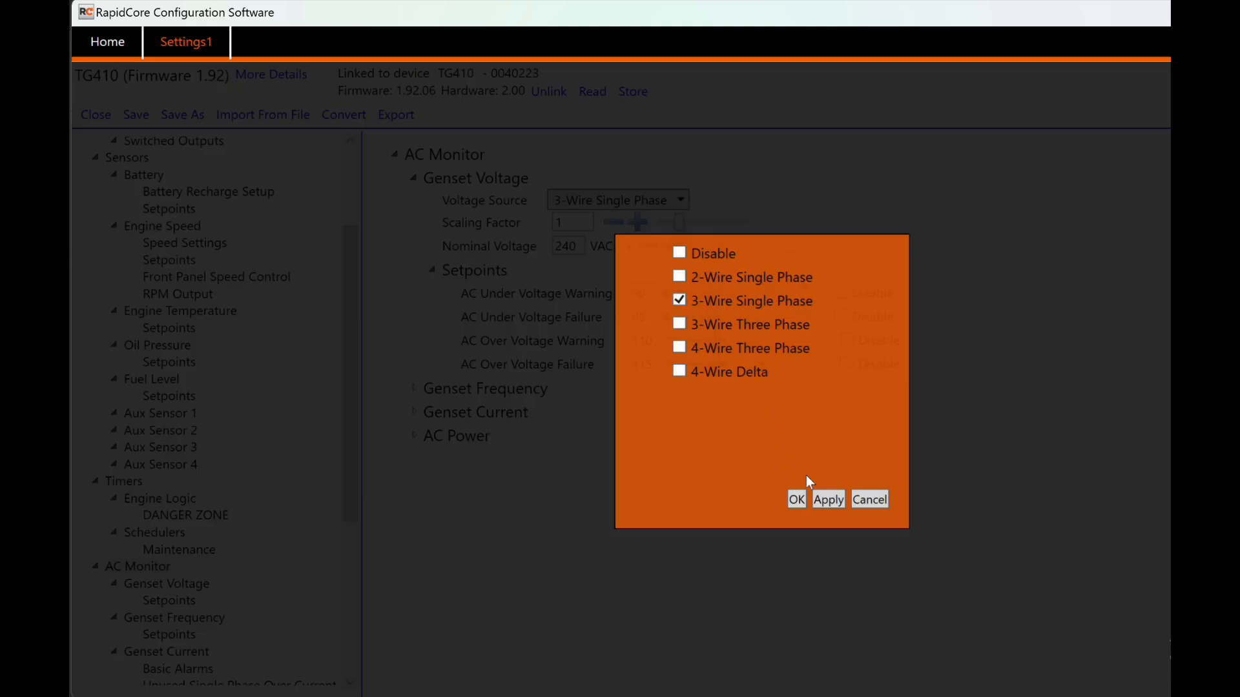
pyautogui.click(870, 499)
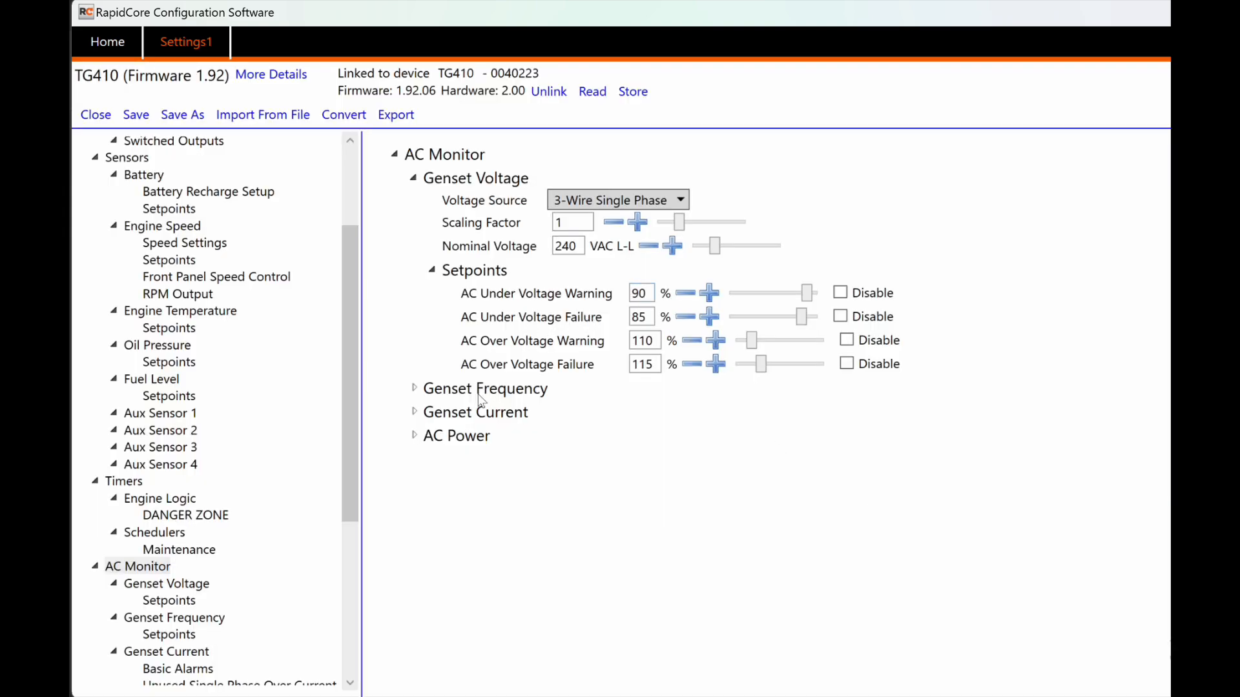
pyautogui.click(414, 389)
pyautogui.click(600, 411)
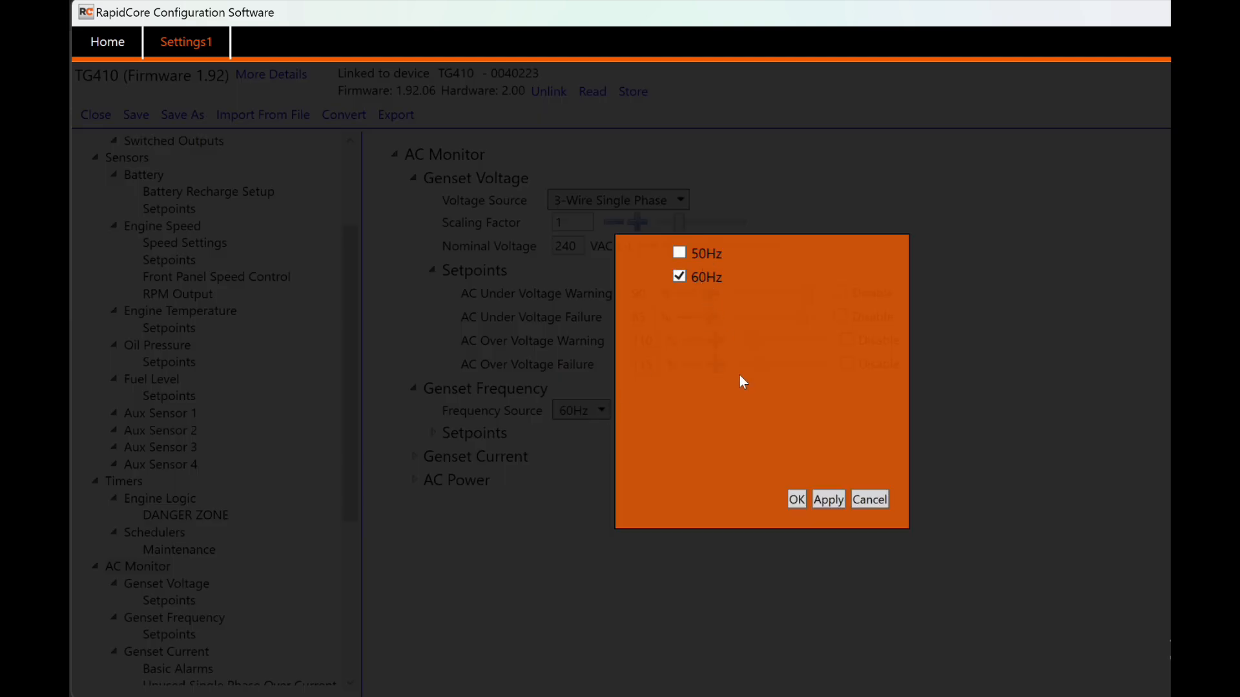
pyautogui.click(798, 499)
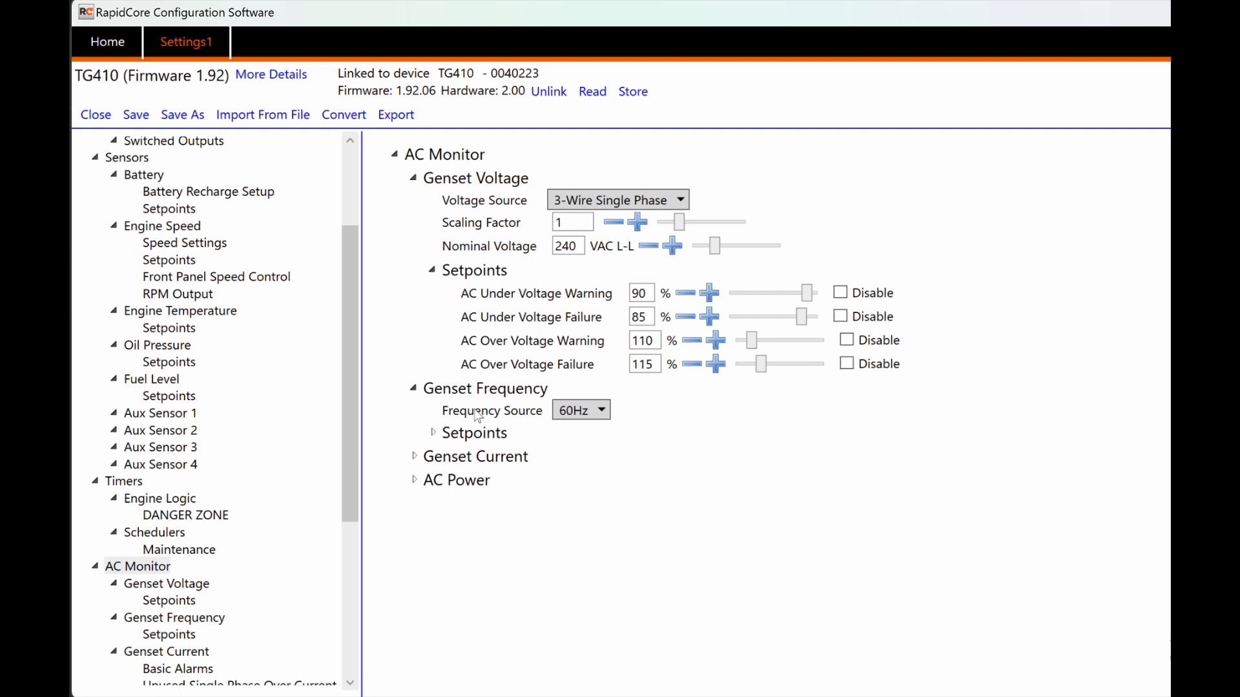
pyautogui.click(432, 432)
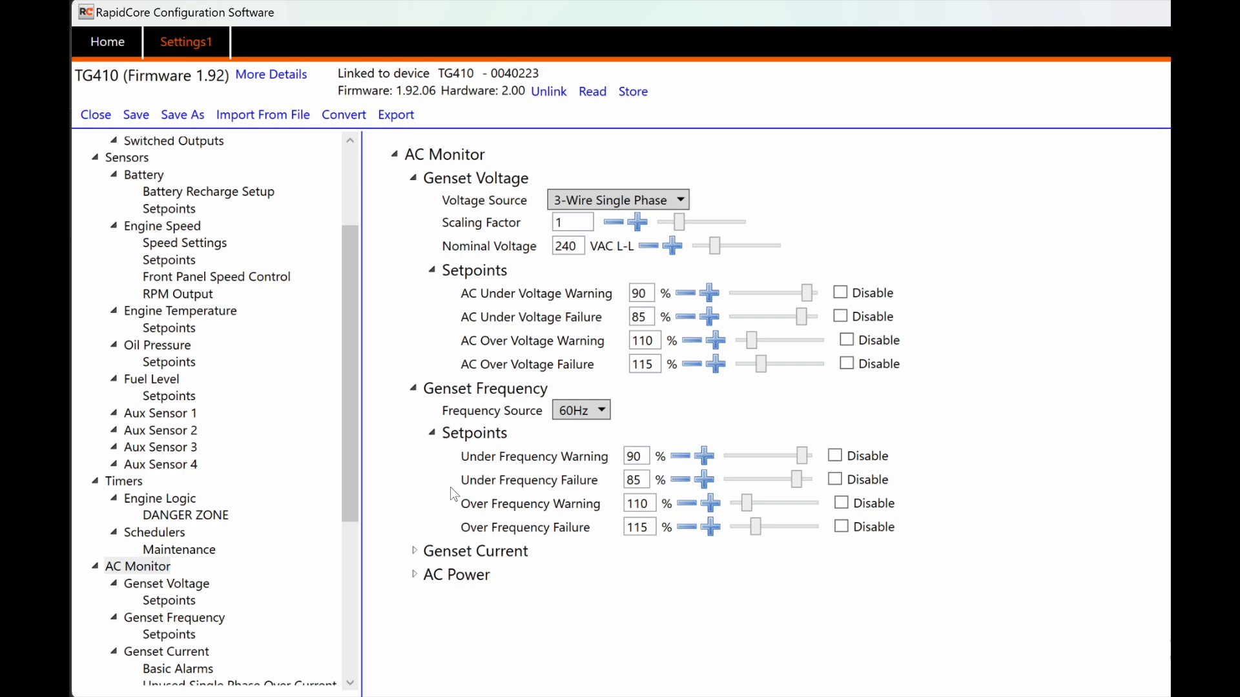
pyautogui.click(175, 296)
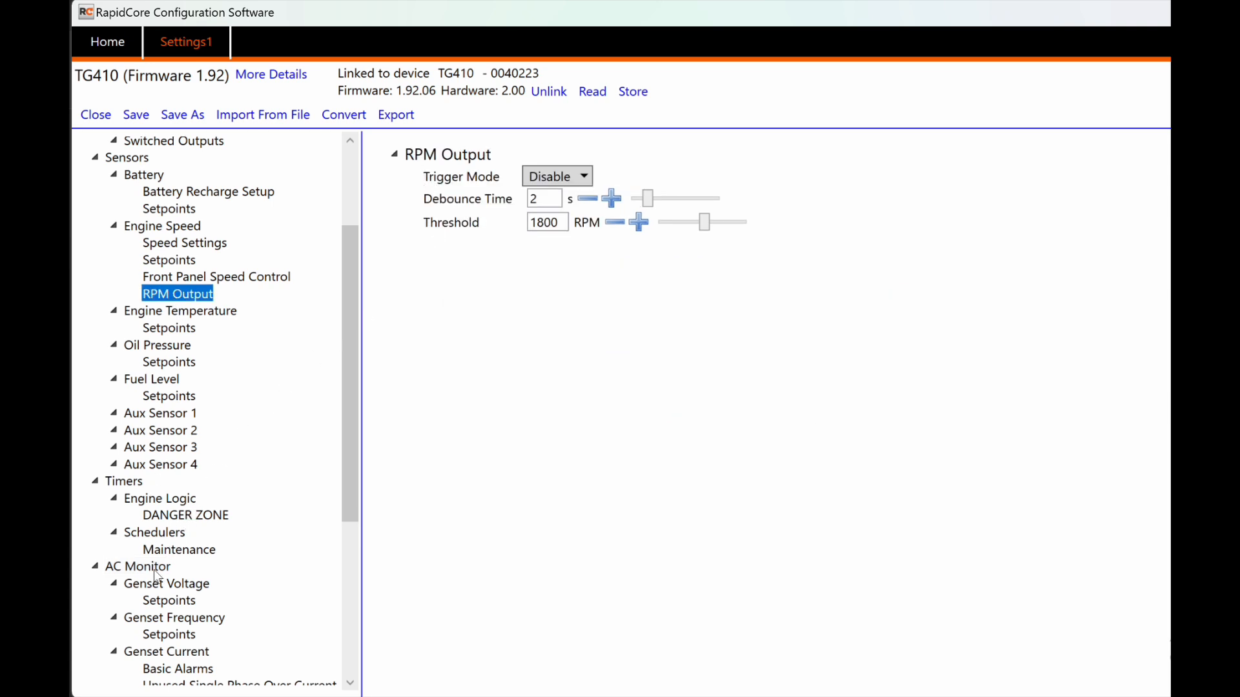
pyautogui.click(151, 636)
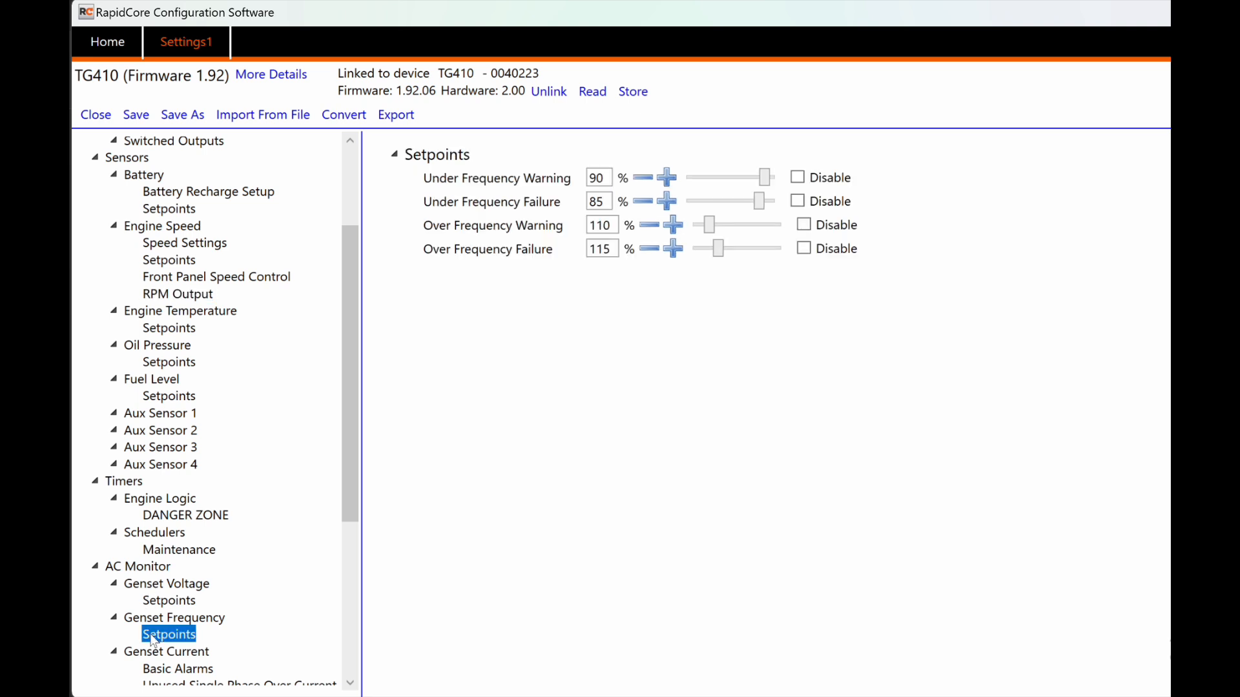
pyautogui.click(162, 620)
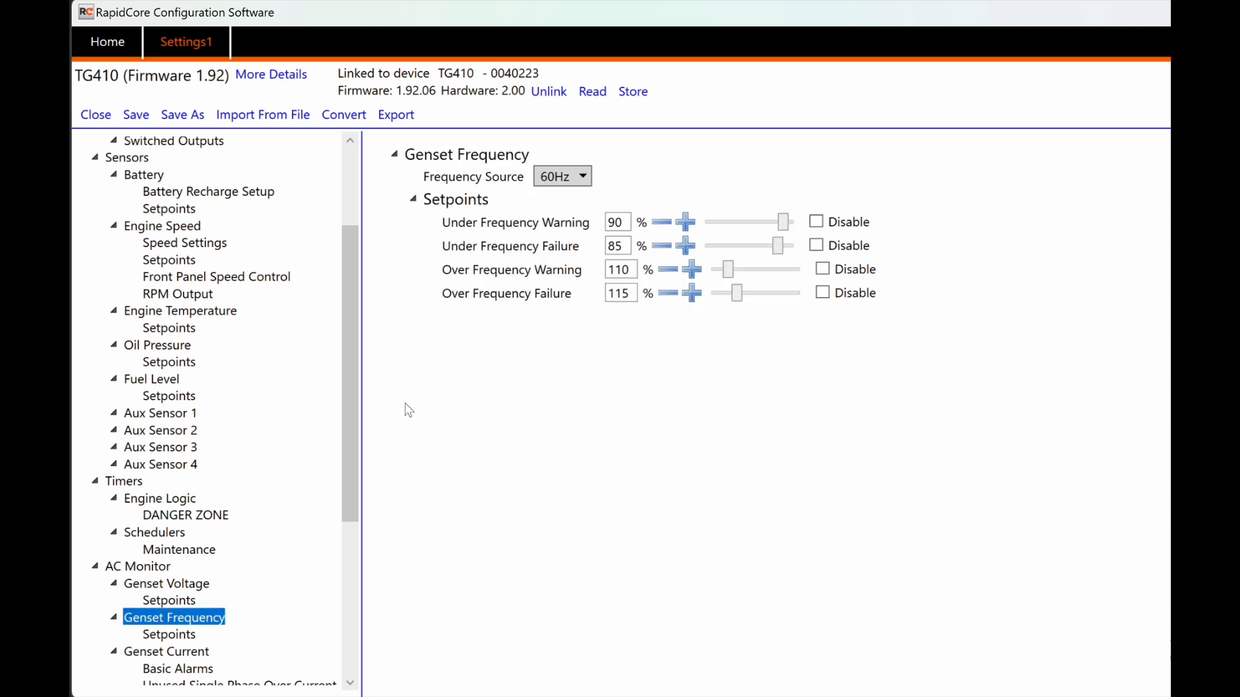
pyautogui.click(194, 652)
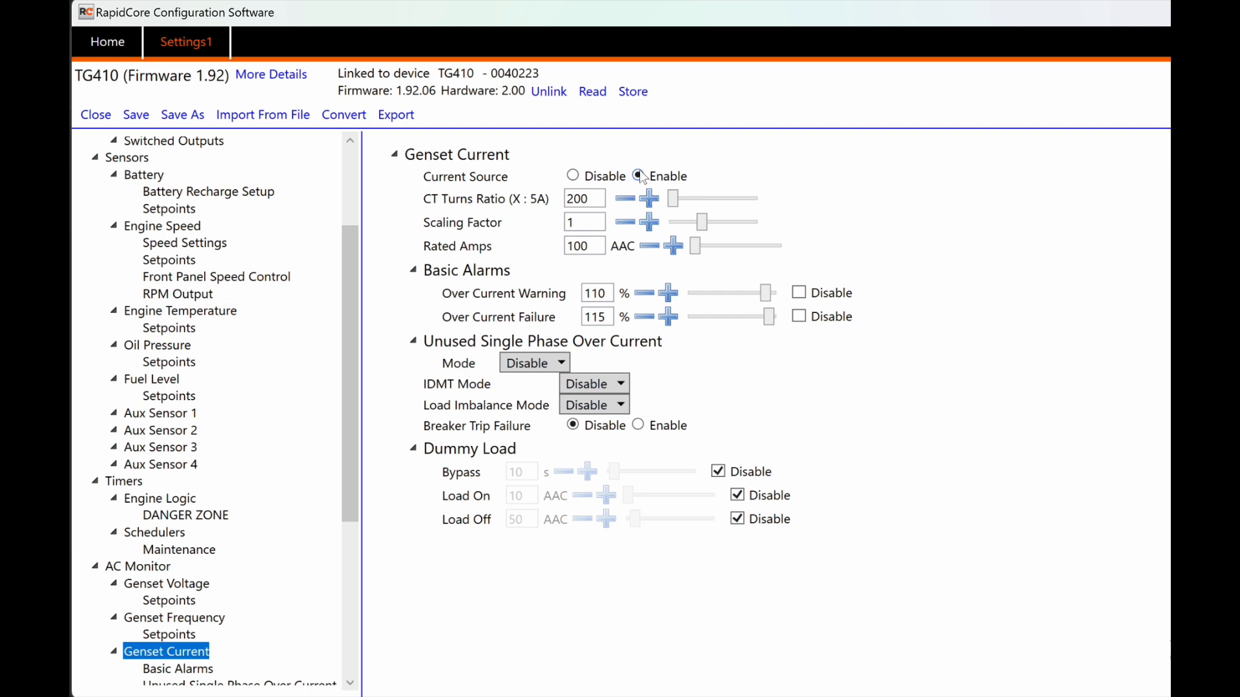
pyautogui.click(601, 177)
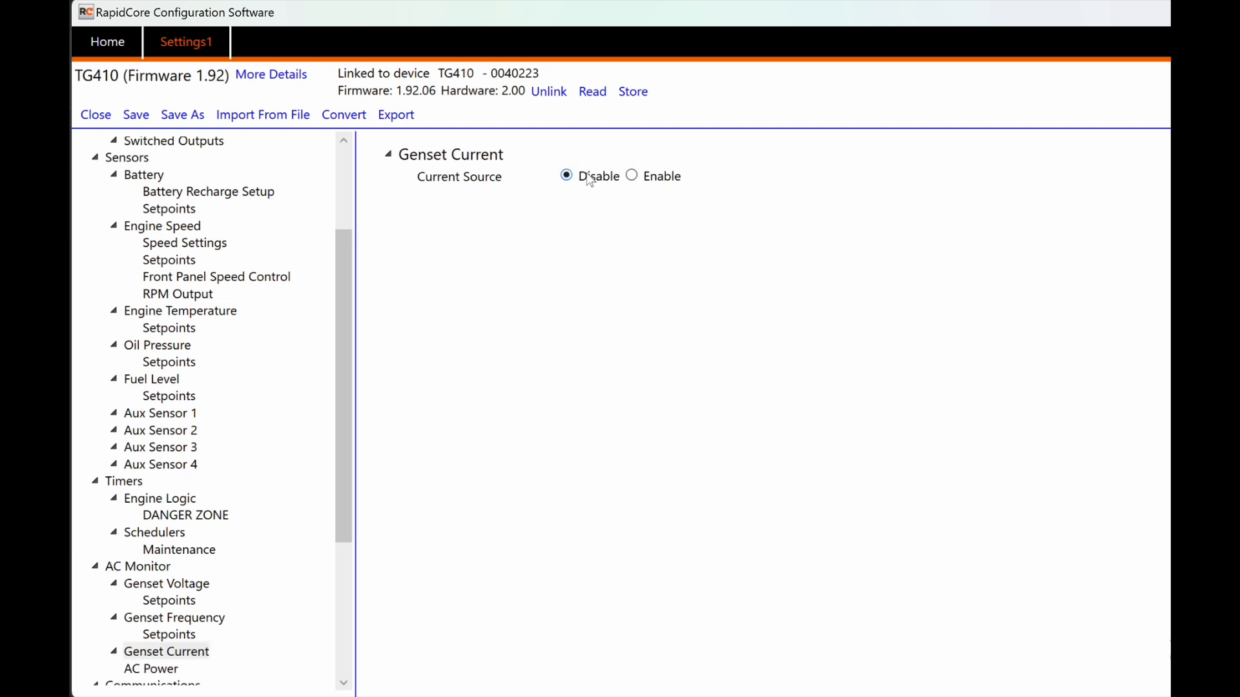
pyautogui.click(637, 176)
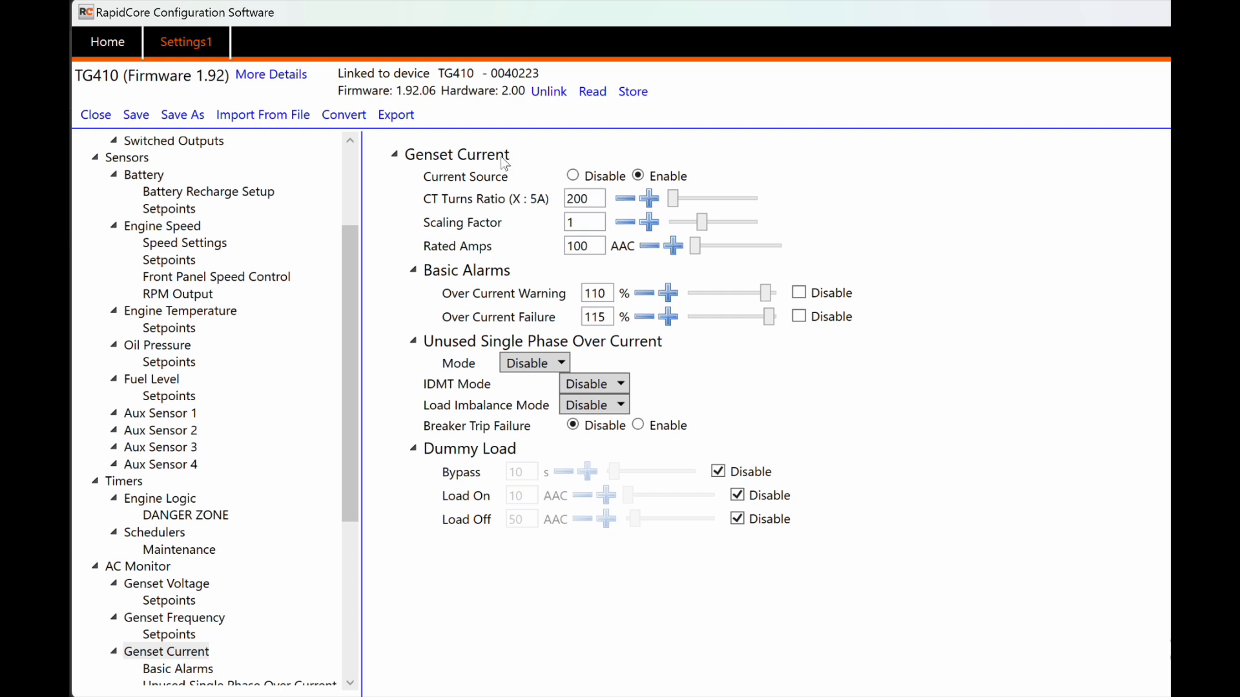
pyautogui.moveTo(439, 205)
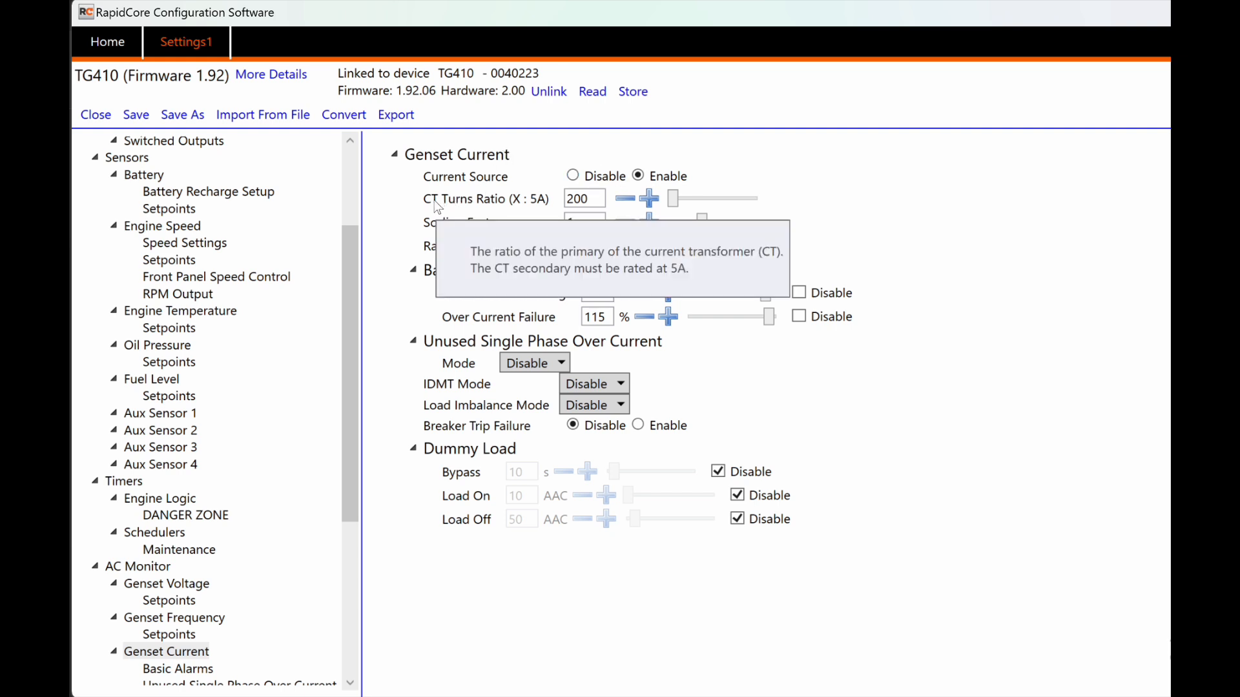
pyautogui.moveTo(586, 197); pyautogui.dragTo(571, 199)
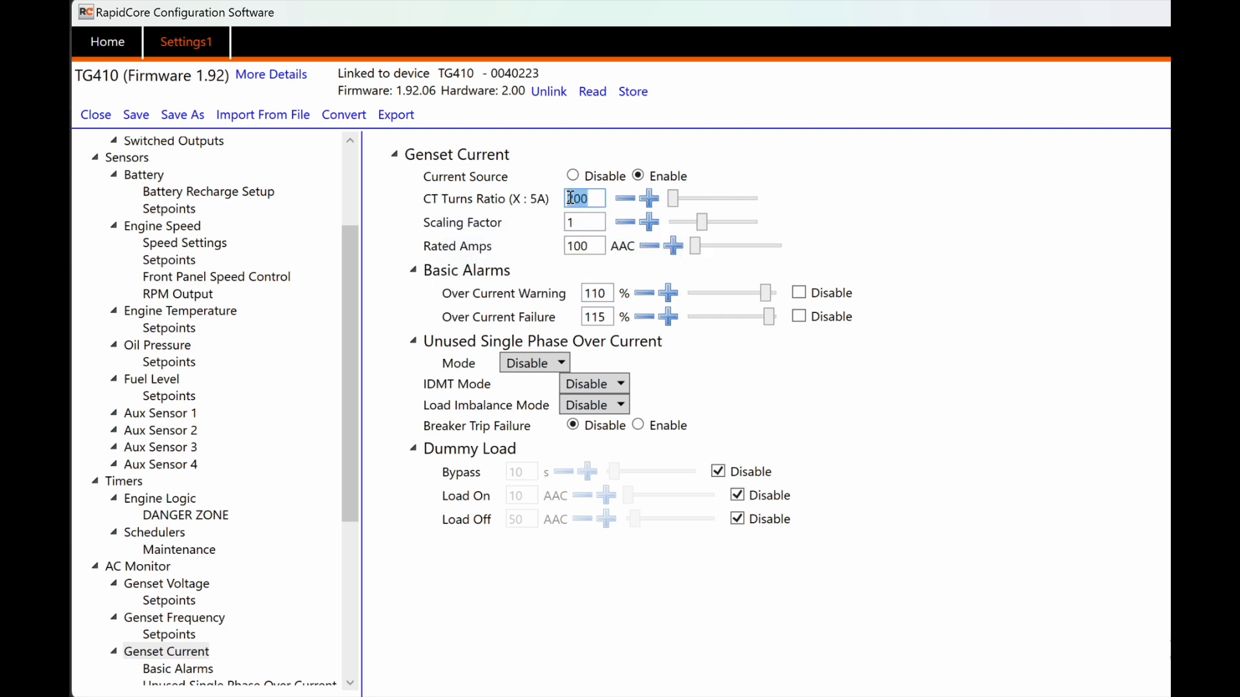
pyautogui.write('100')
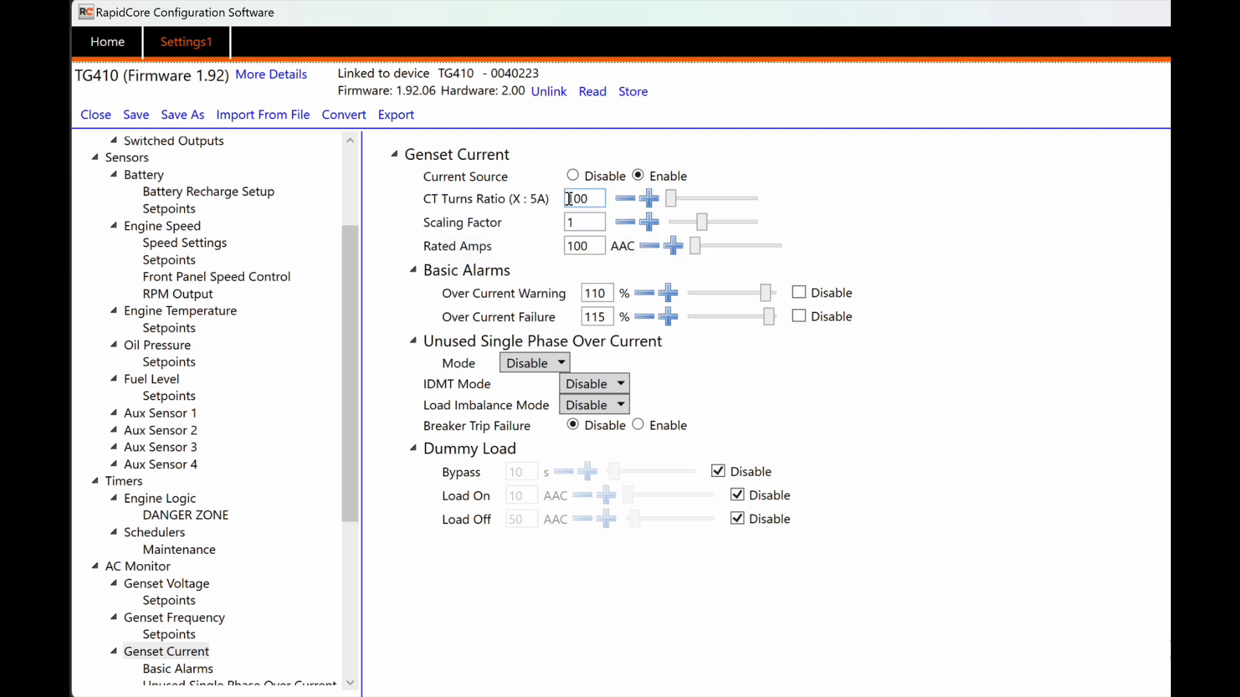
pyautogui.click(593, 222)
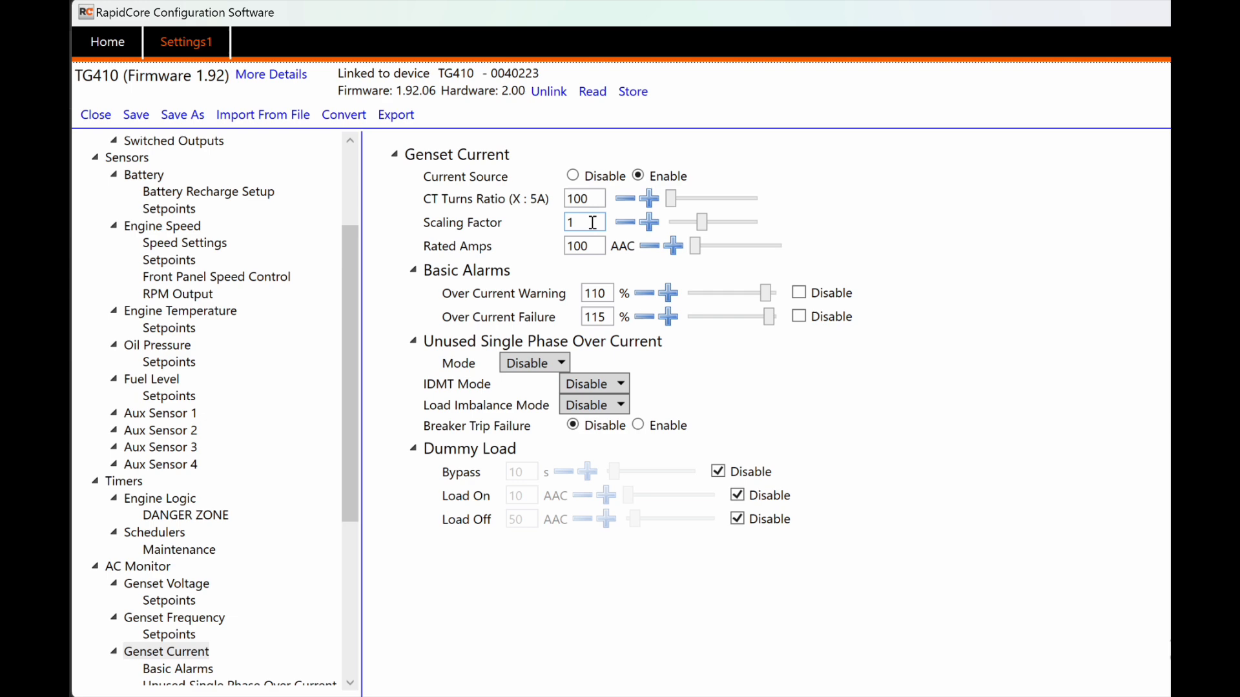
pyautogui.click(649, 222)
pyautogui.click(649, 222)
pyautogui.click(622, 224)
pyautogui.click(621, 224)
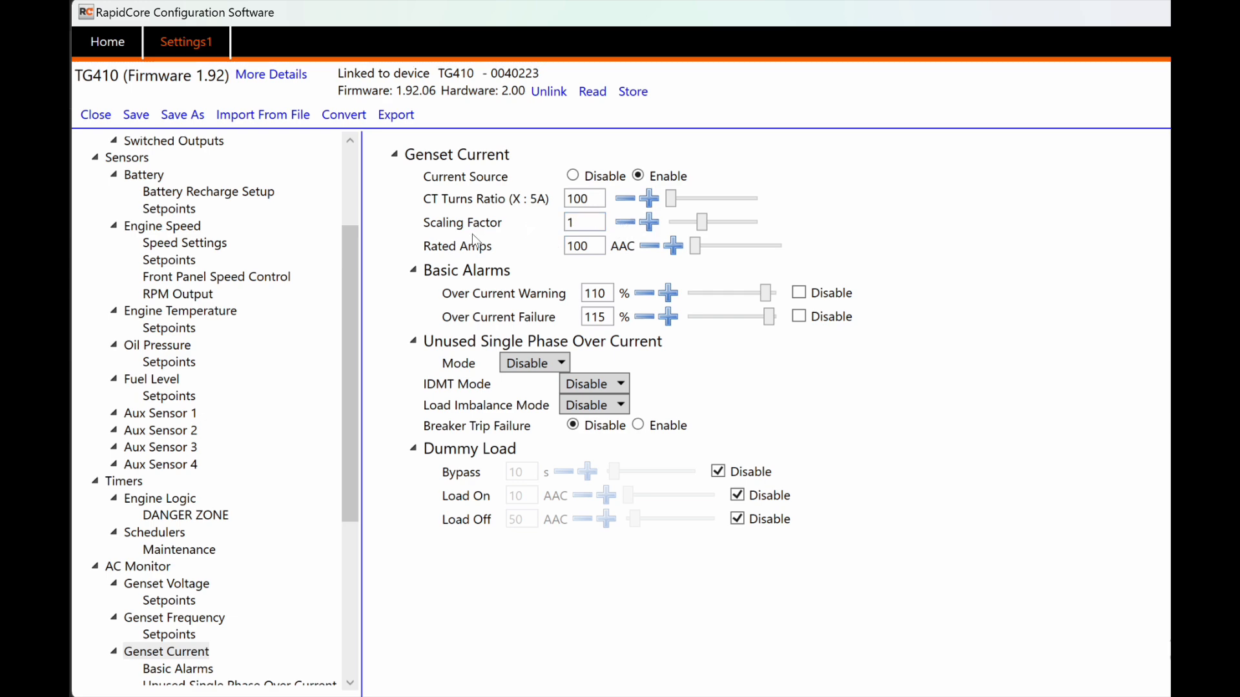
pyautogui.moveTo(467, 251)
pyautogui.moveTo(442, 277)
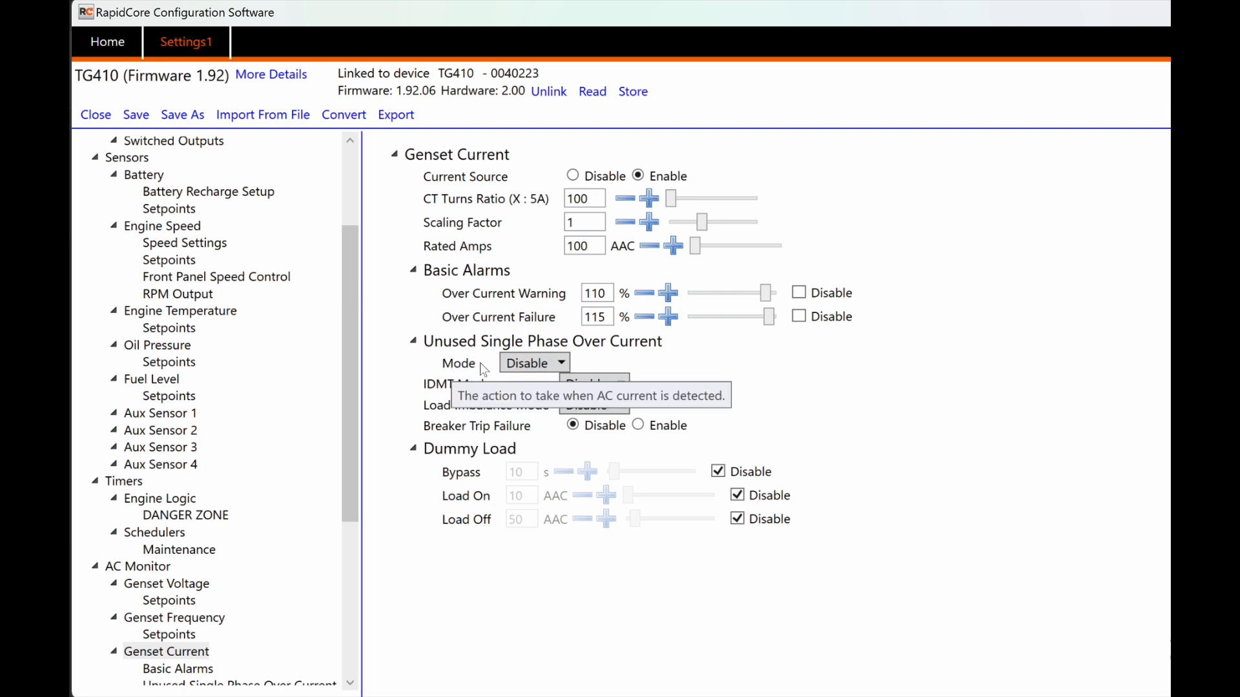
# Step: Review the Genset Current Mode and Load Imbalance Mode choices without changing either
pyautogui.click(536, 360)
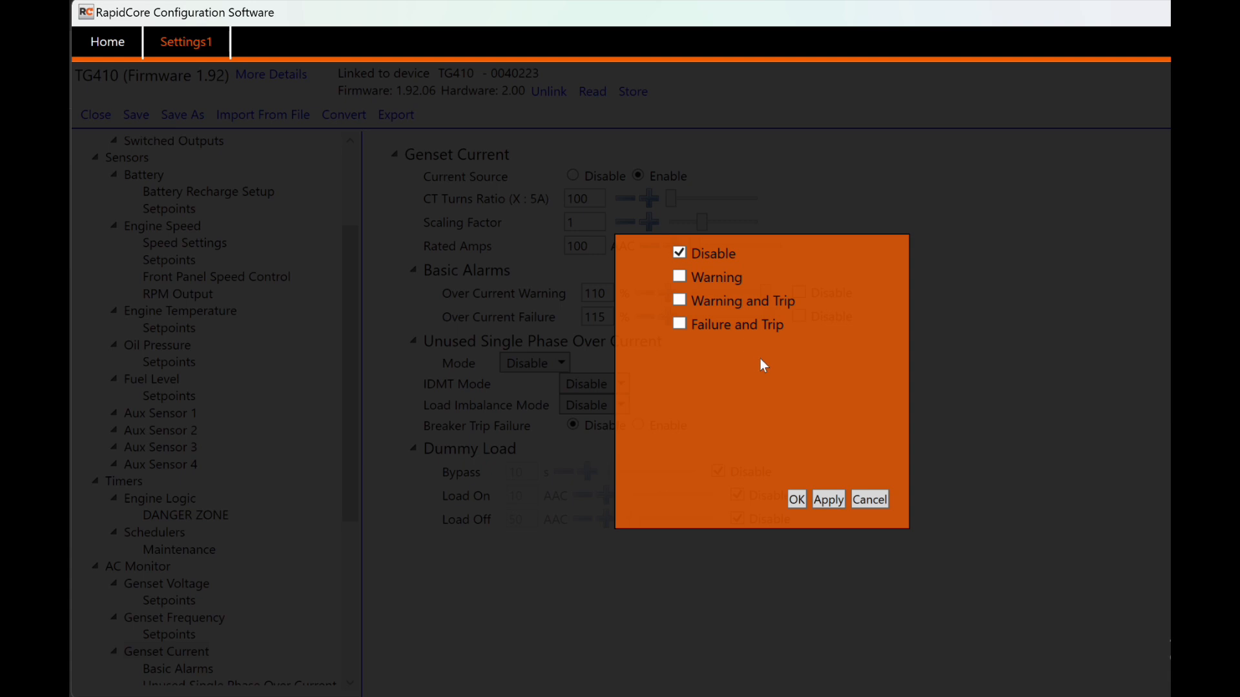
pyautogui.click(868, 501)
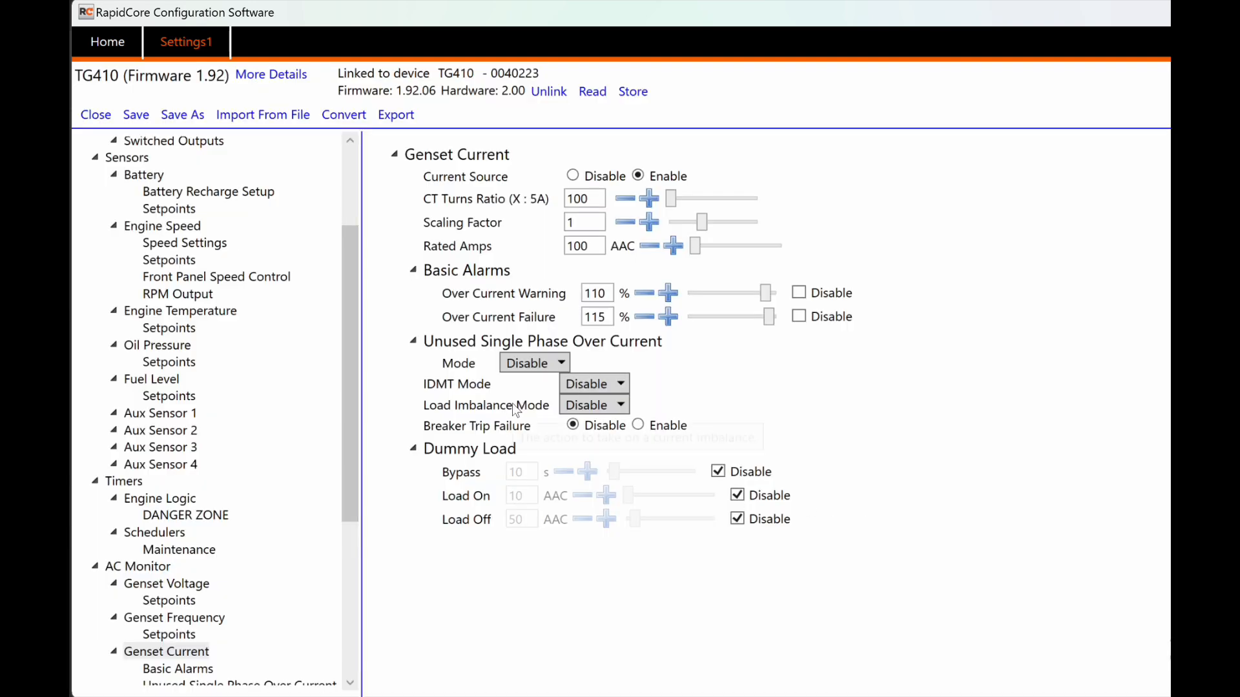
pyautogui.click(582, 407)
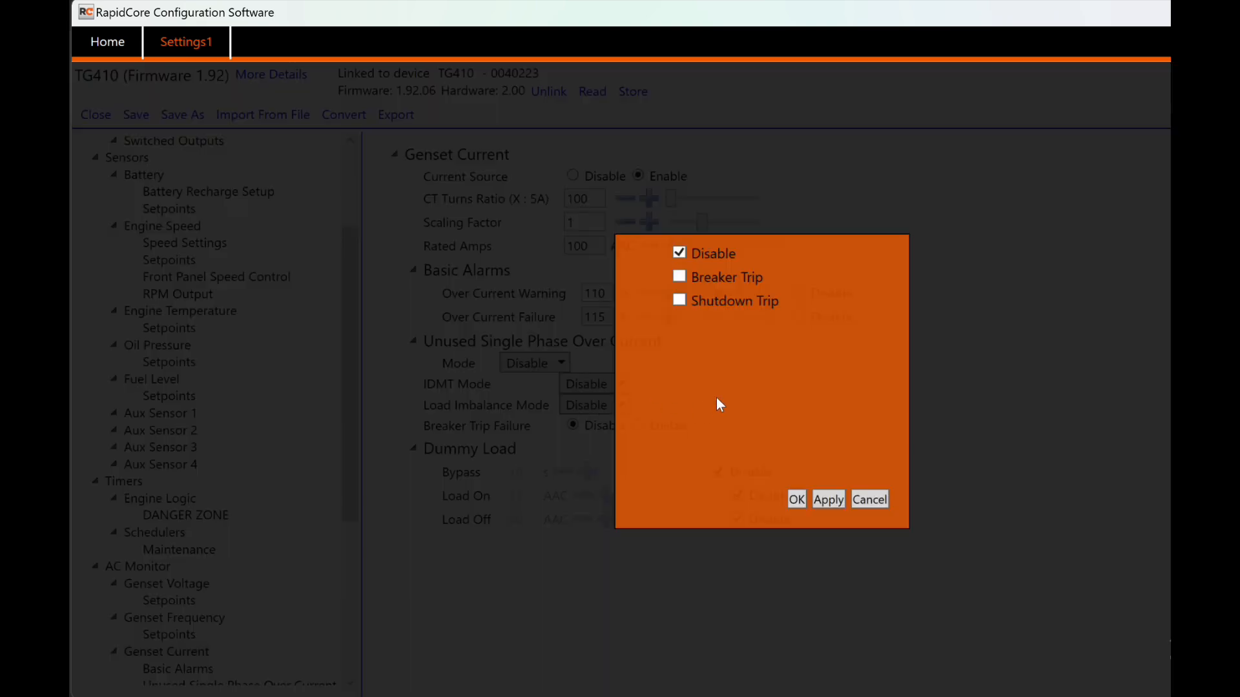
pyautogui.click(868, 501)
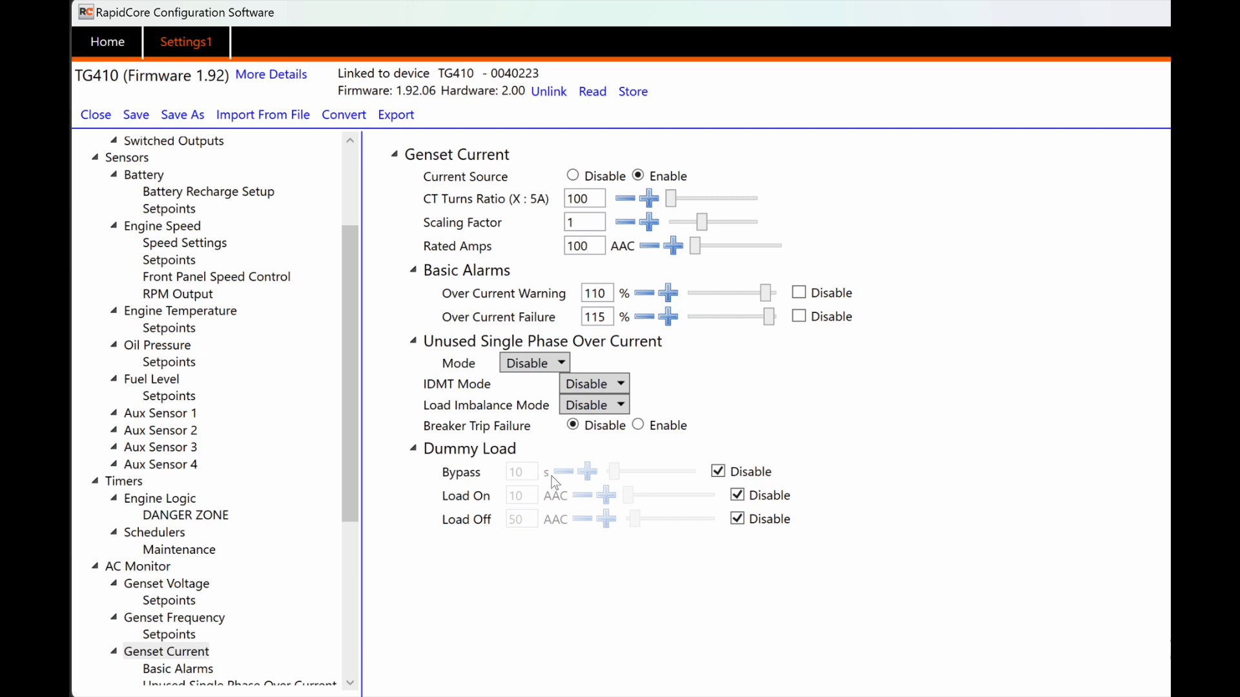
# Step: Toggle the dummy load Bypass, Load On and Load Off settings on and back off, then view AC Power
pyautogui.click(717, 471)
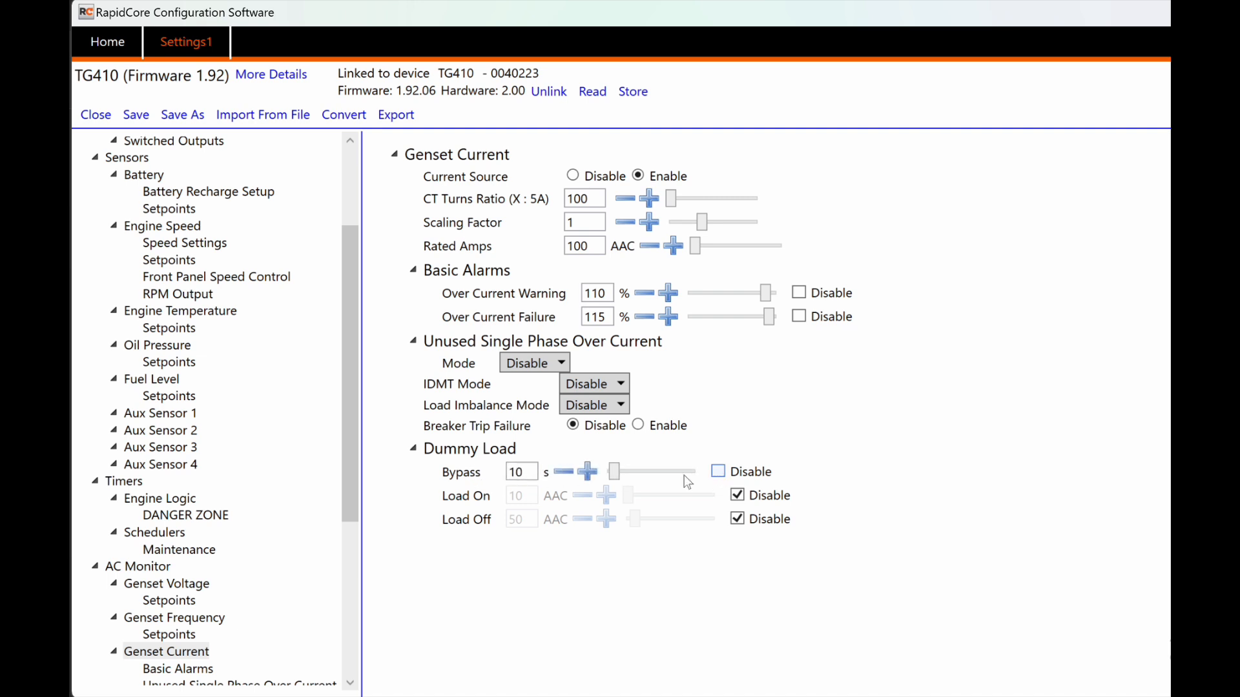
pyautogui.click(738, 498)
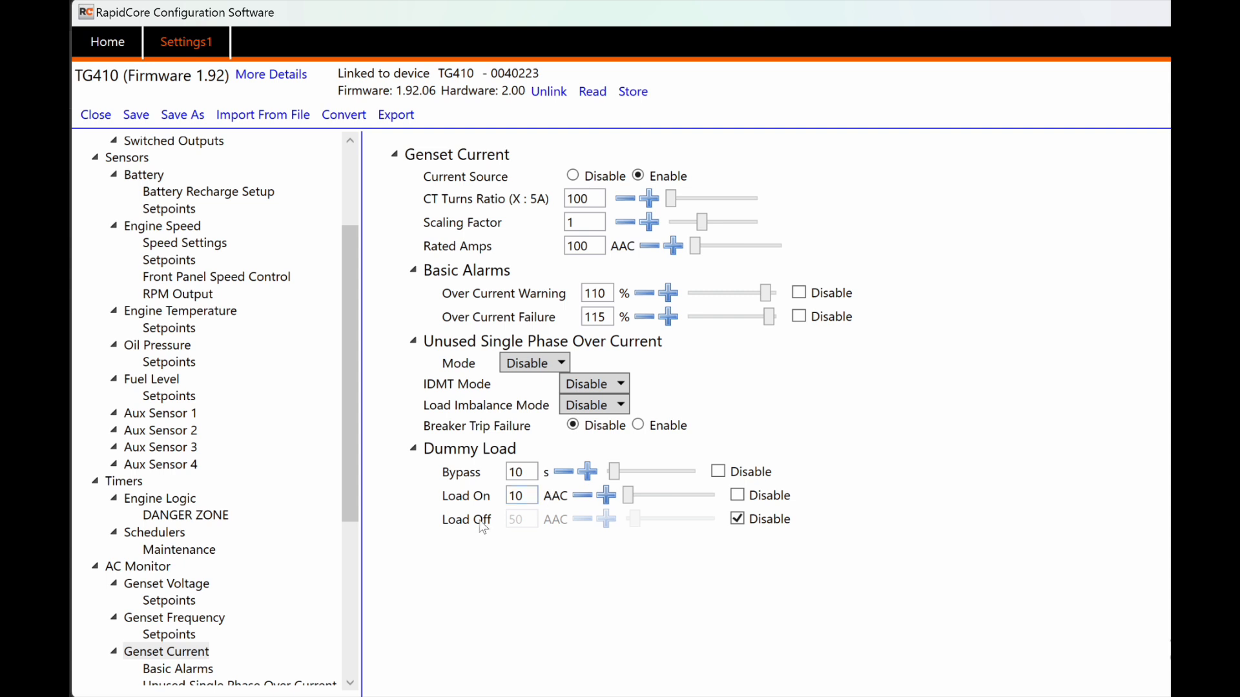
pyautogui.click(737, 519)
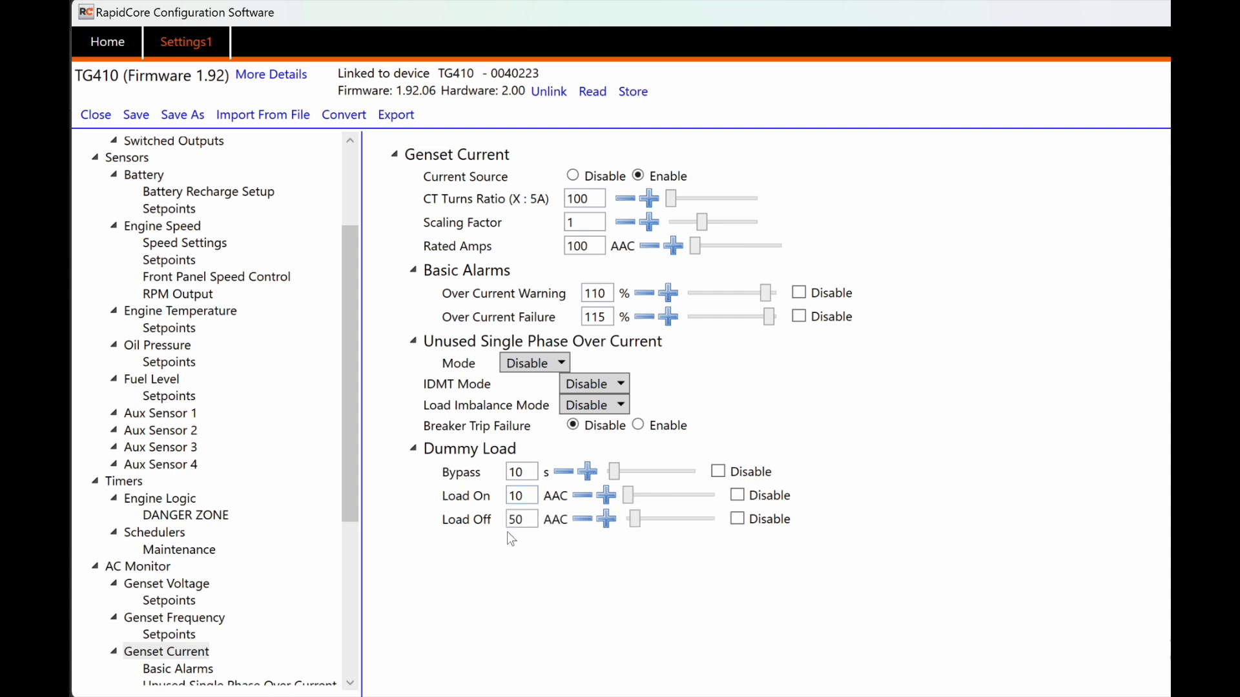
pyautogui.moveTo(475, 450)
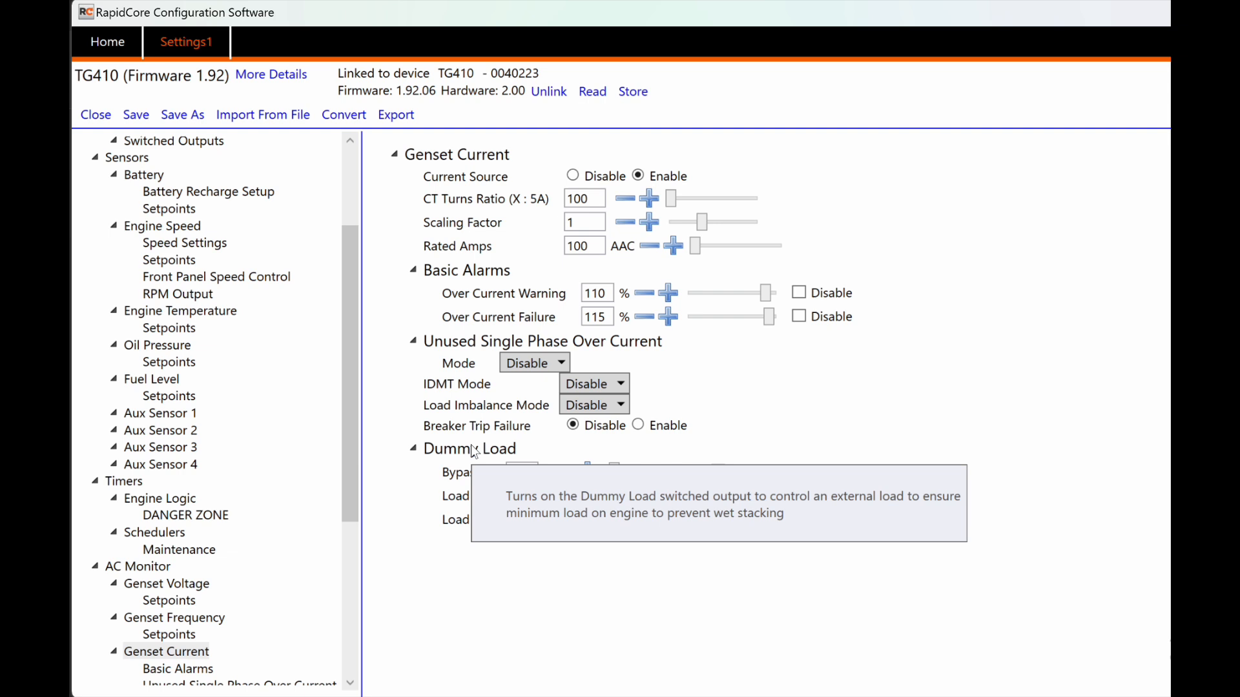
pyautogui.click(718, 471)
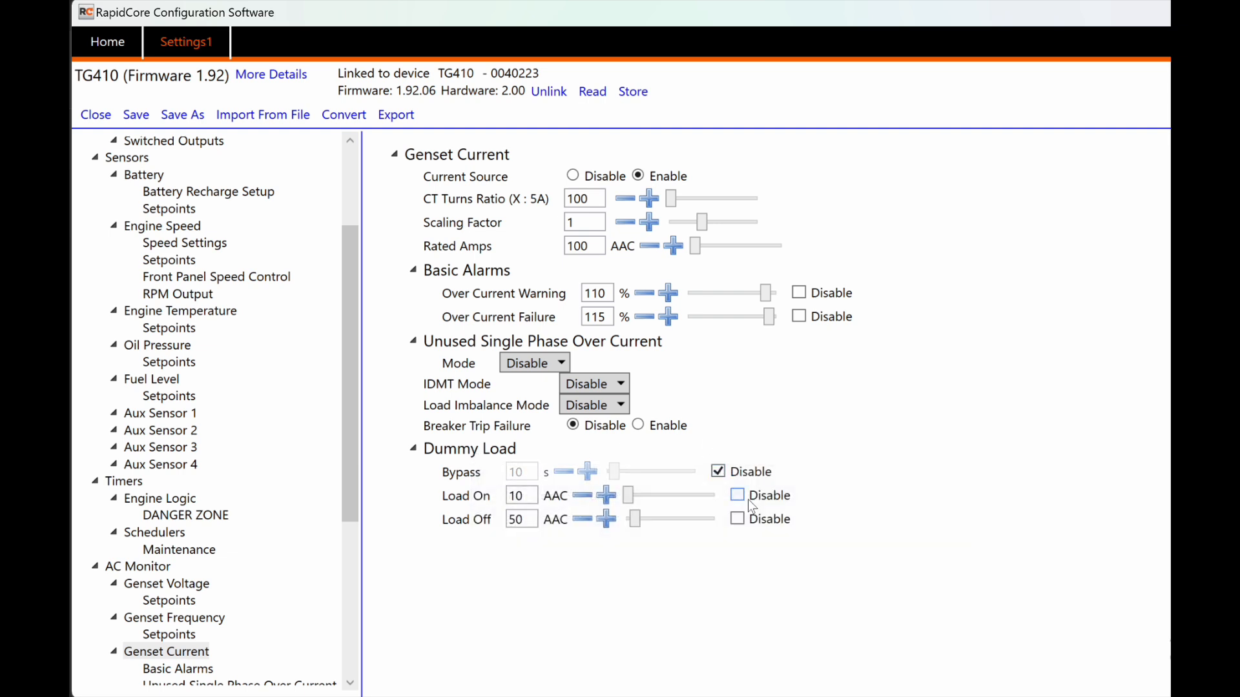
pyautogui.click(738, 497)
pyautogui.click(737, 518)
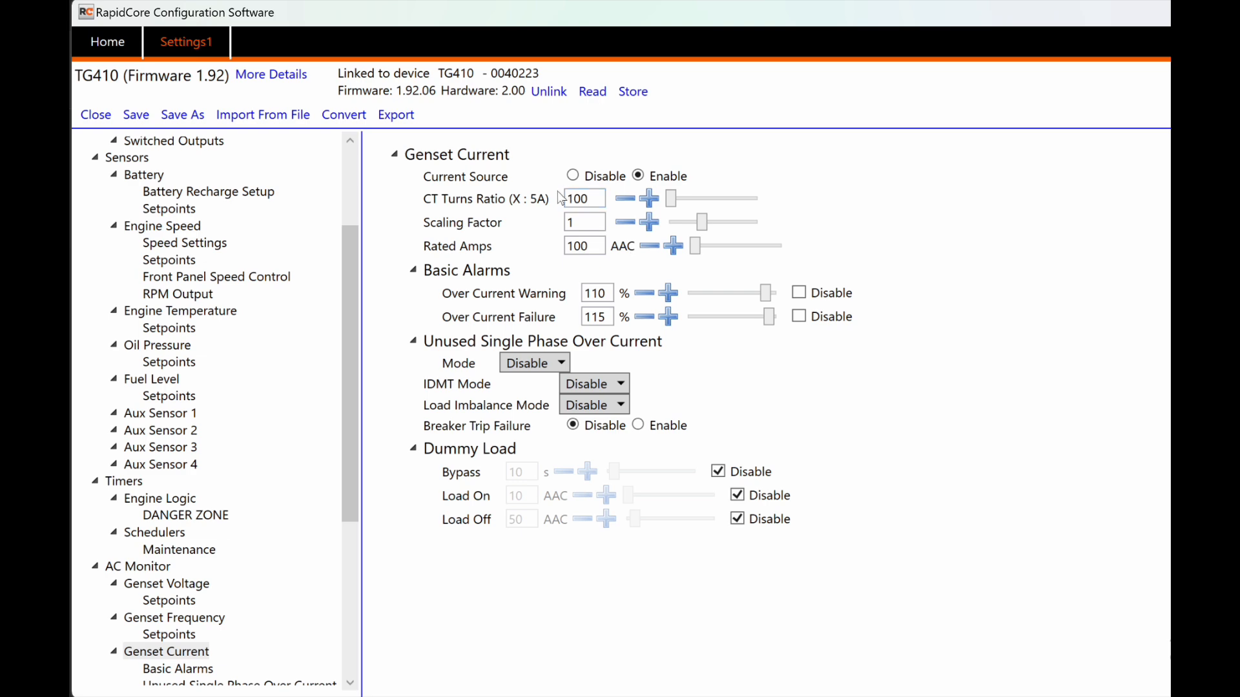
pyautogui.scroll(-4, 298, 506)
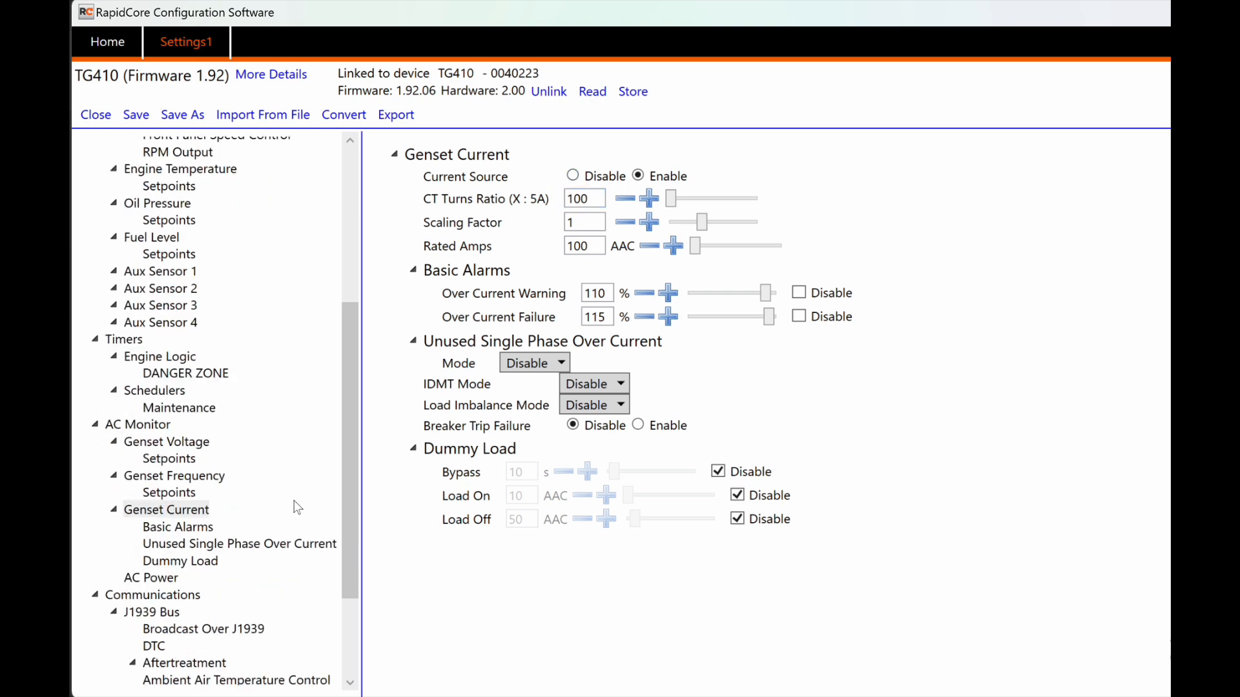
pyautogui.click(158, 531)
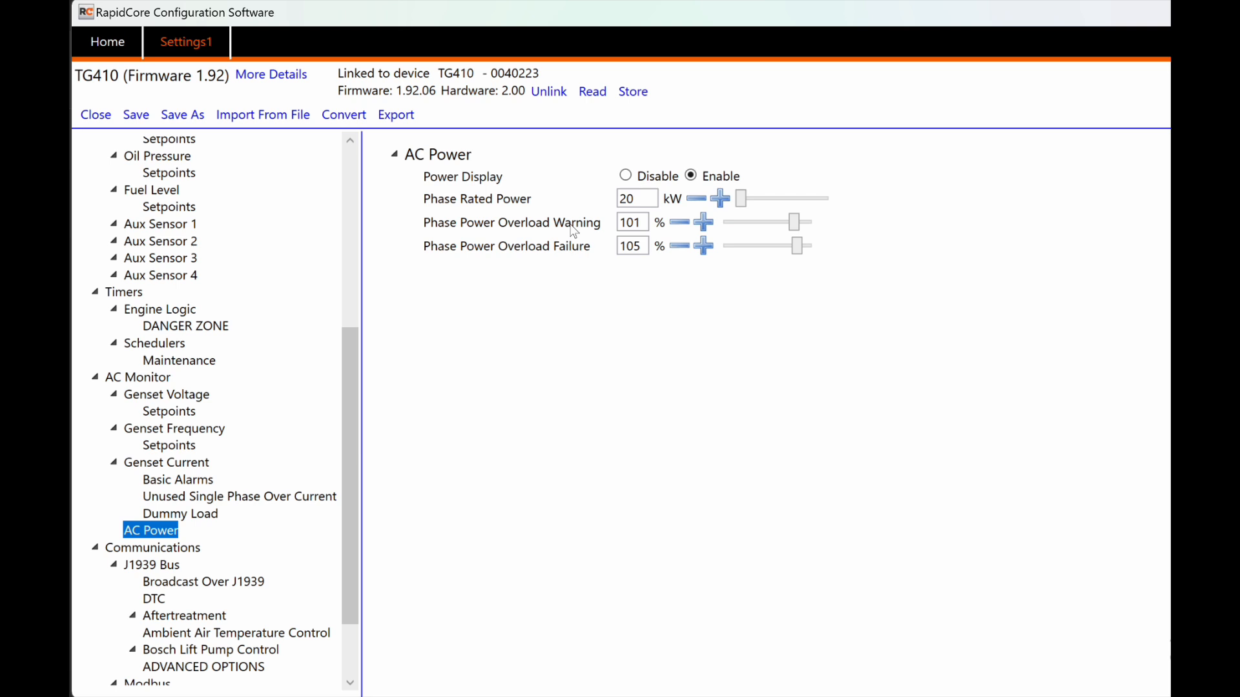
# Step: Keep Phase Rated Power at 20 kW, lower Overload Warning to 100%, then view Communications
pyautogui.click(645, 200)
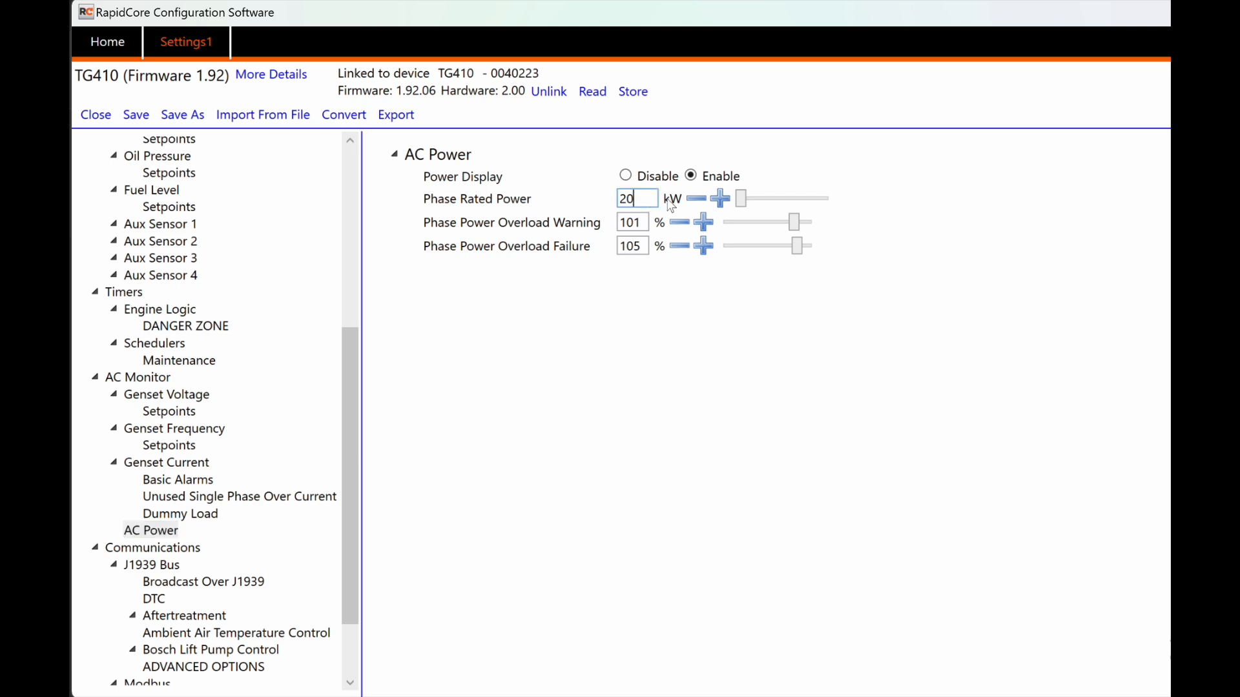
pyautogui.press('BackSpace')
pyautogui.write('3')
pyautogui.click(694, 200)
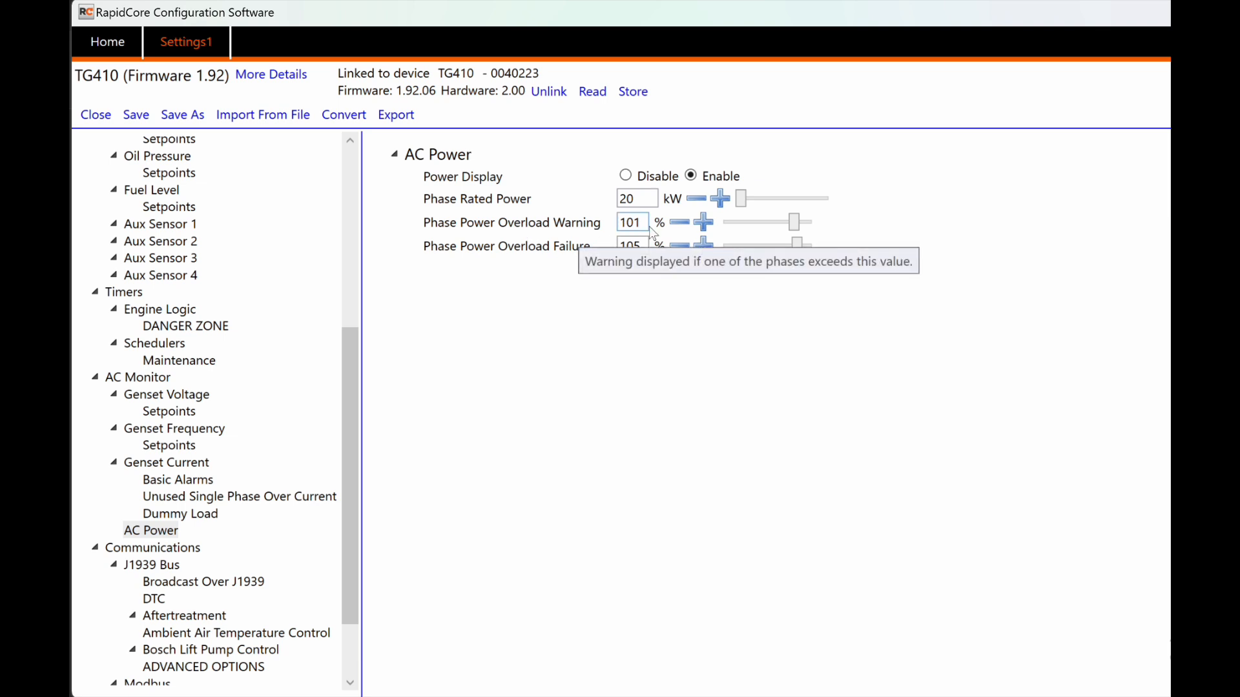
pyautogui.click(678, 226)
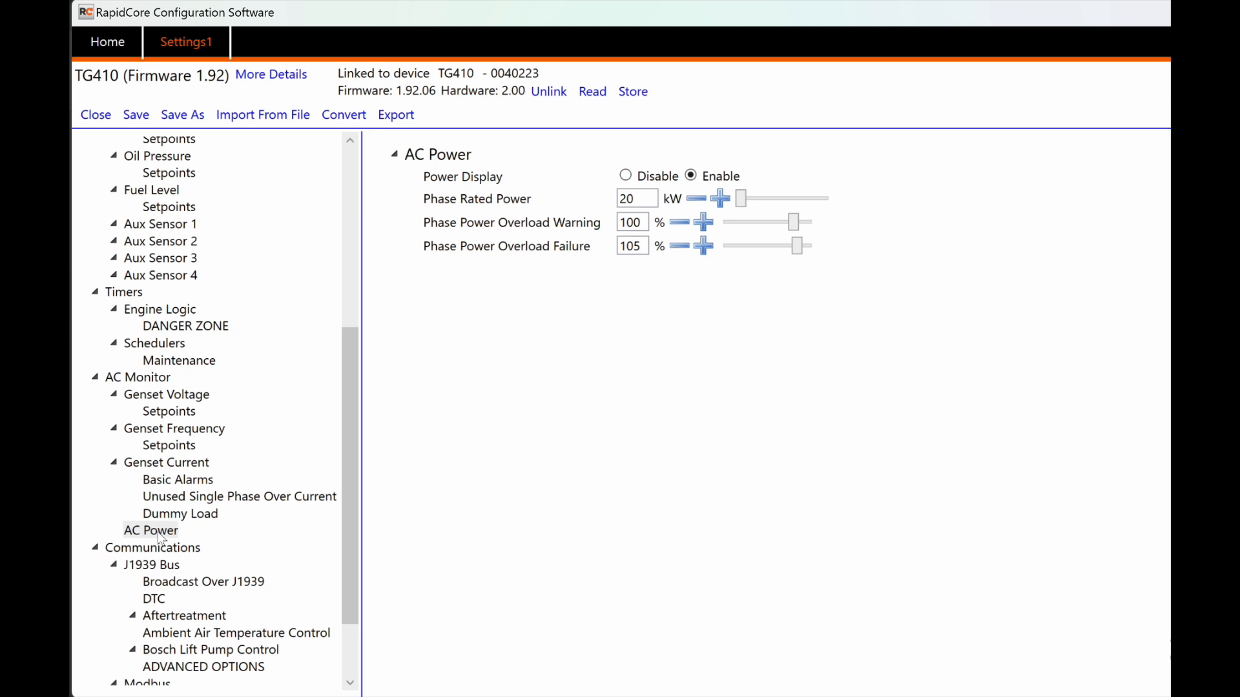
pyautogui.click(157, 548)
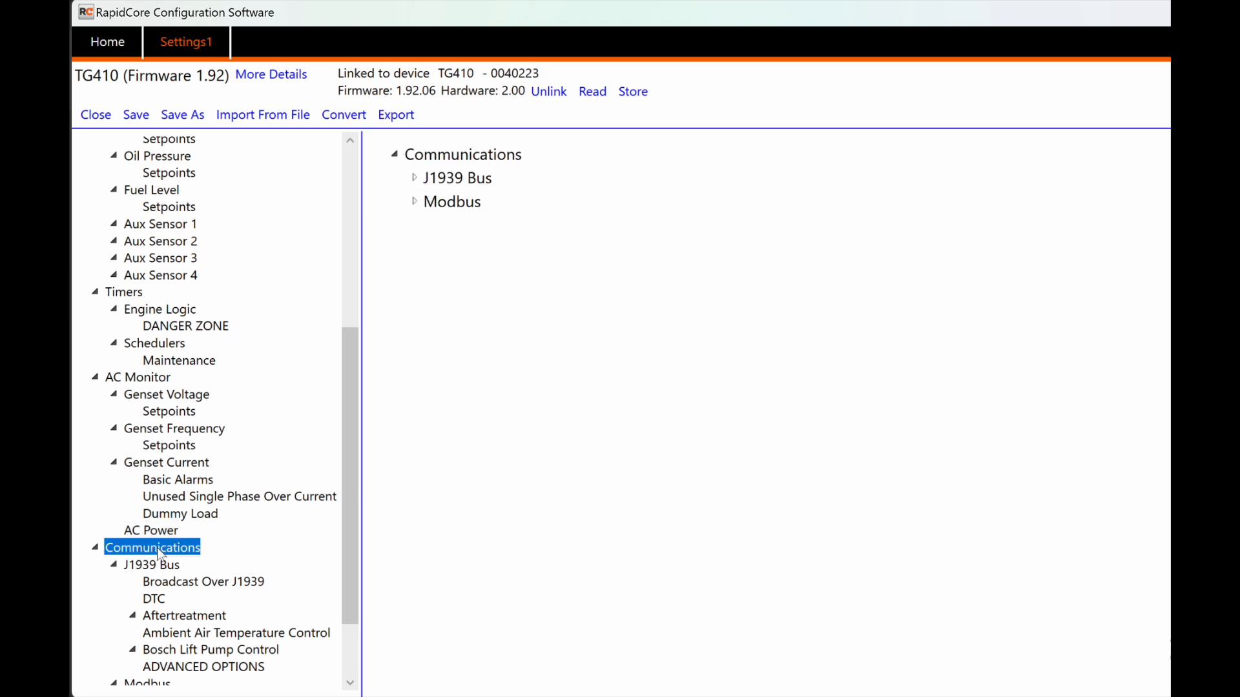
# Step: In J1939 Bus, toggle ECM communication failure detection and Auto Power ECM off, then back on
pyautogui.click(414, 178)
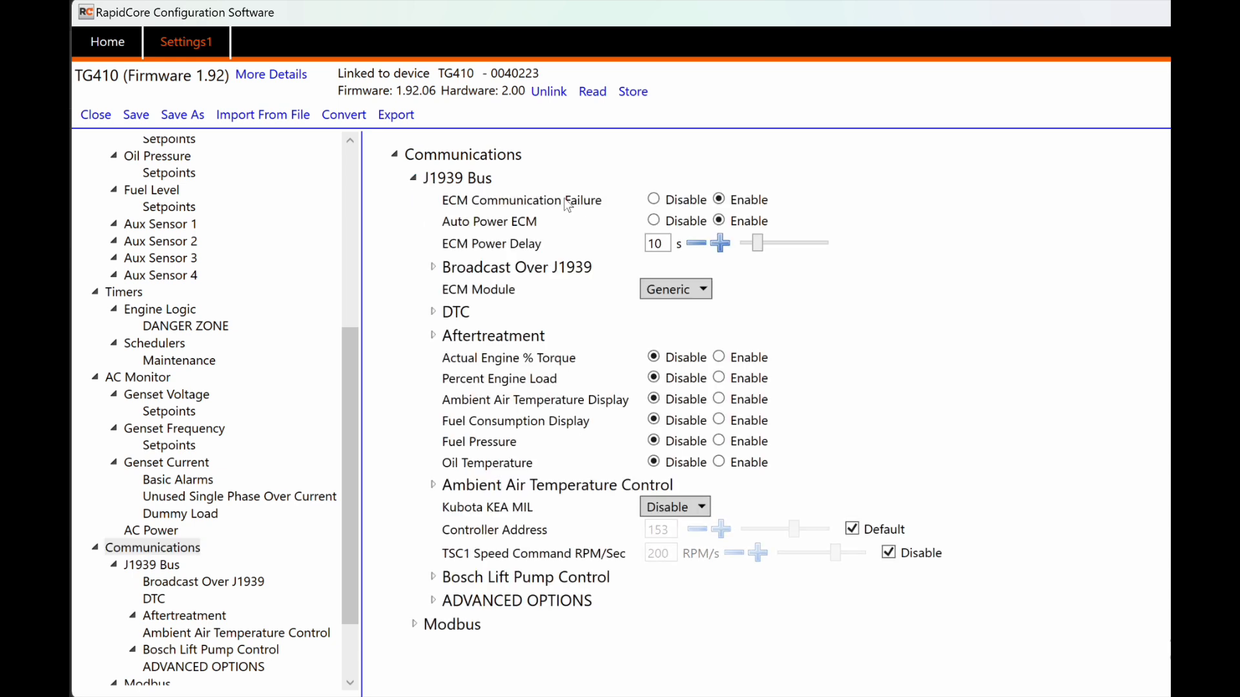
pyautogui.click(653, 199)
pyautogui.click(653, 221)
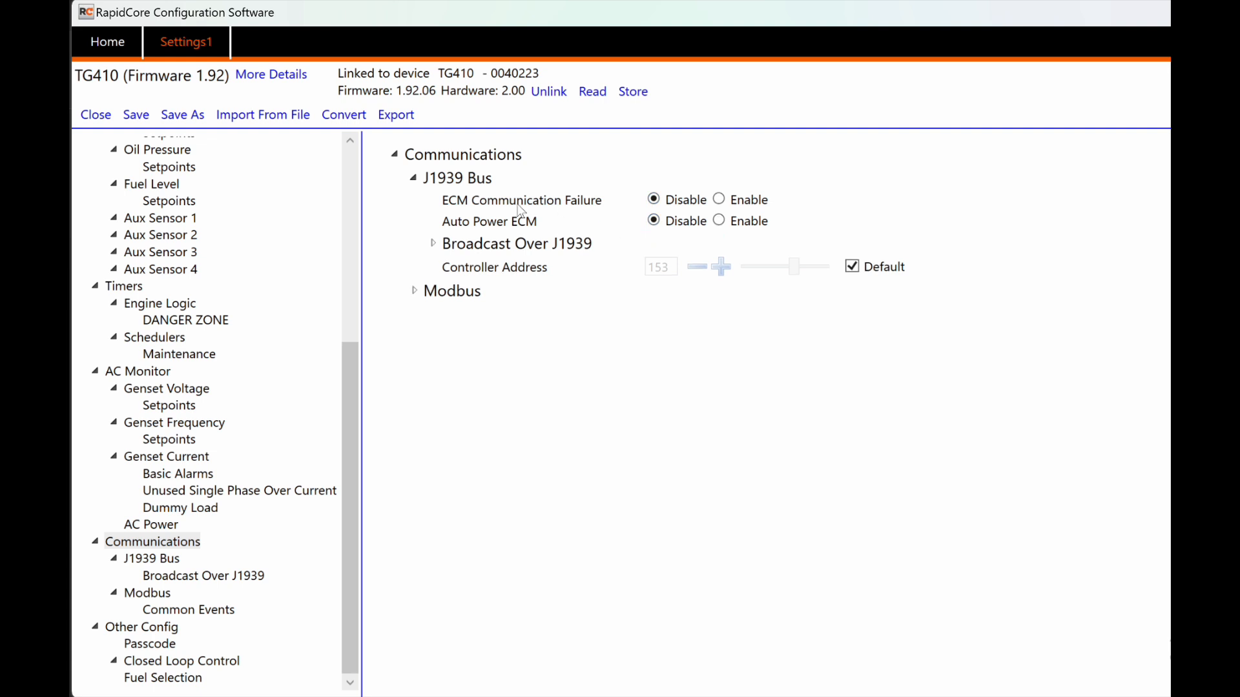
pyautogui.click(719, 199)
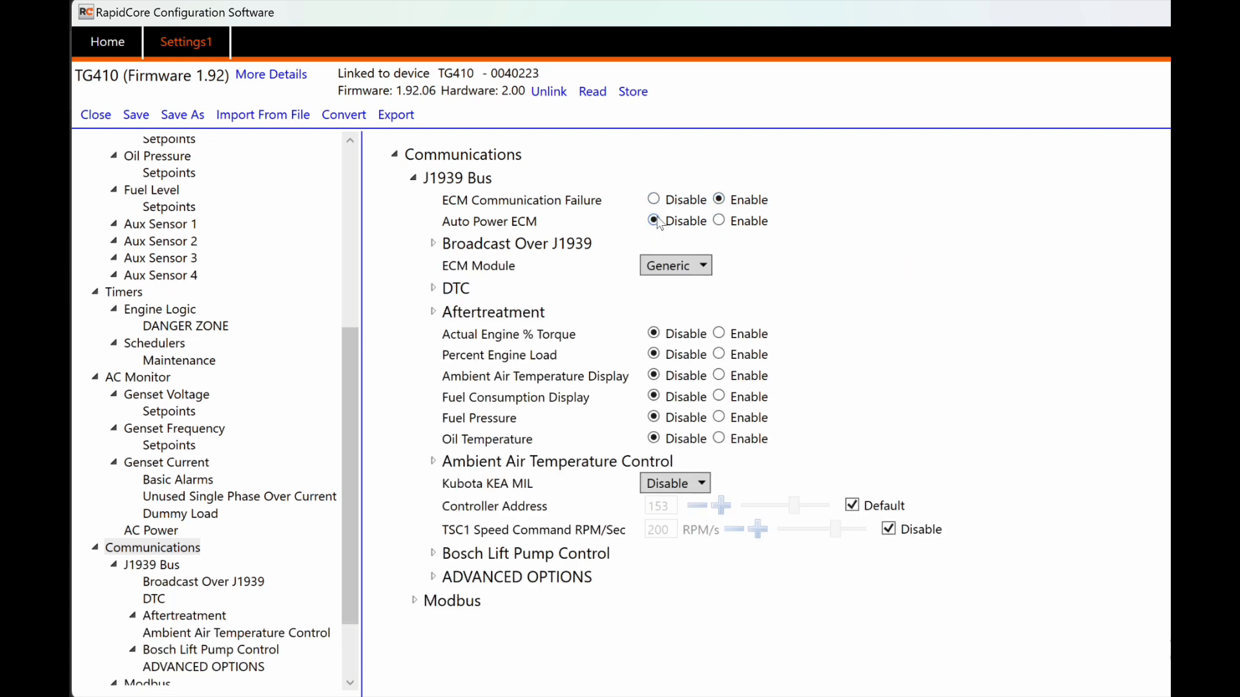
pyautogui.moveTo(504, 229)
pyautogui.moveTo(459, 183)
pyautogui.click(724, 223)
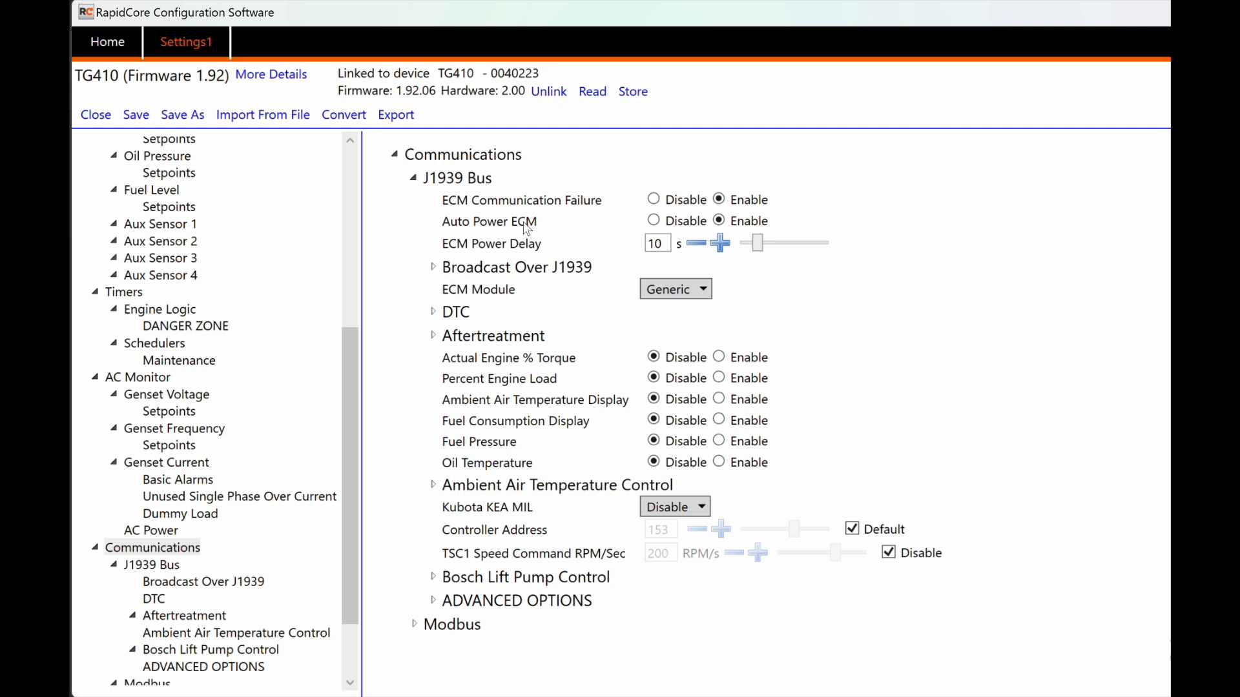
pyautogui.moveTo(528, 228)
pyautogui.moveTo(475, 249)
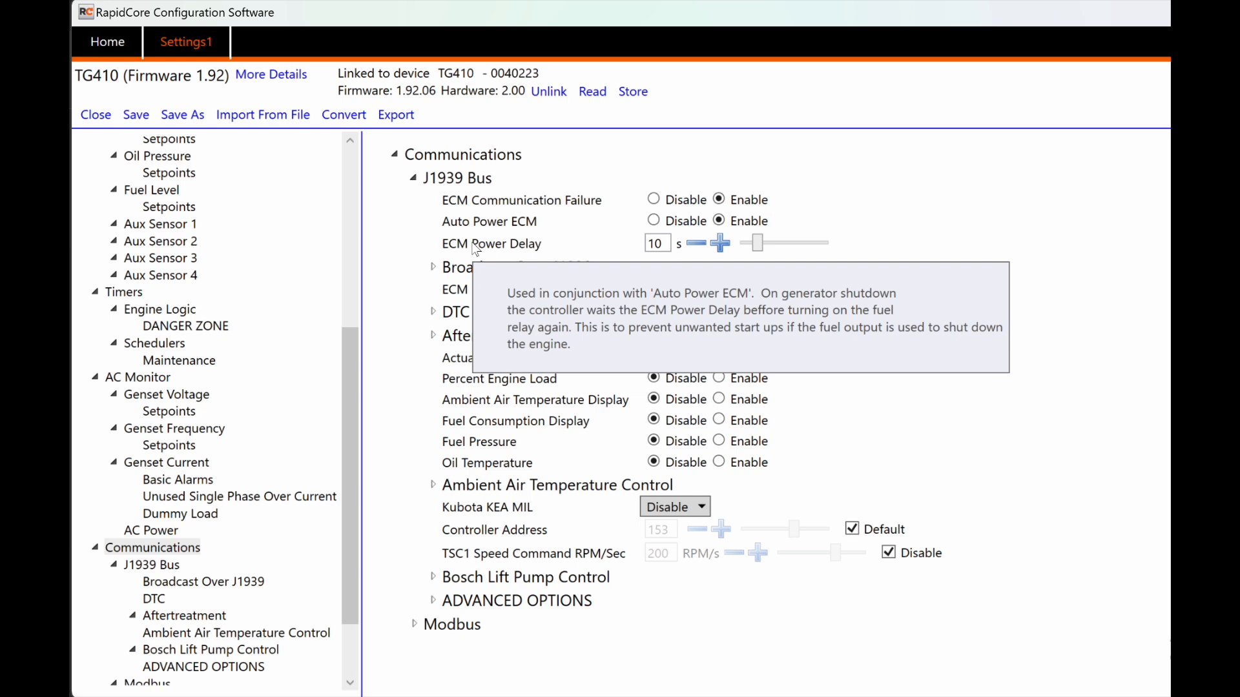
# Step: Toggle J1939 broadcasting of AC Sensing, Fuel Level and Warnings and Failures, leaving all enabled
pyautogui.click(433, 268)
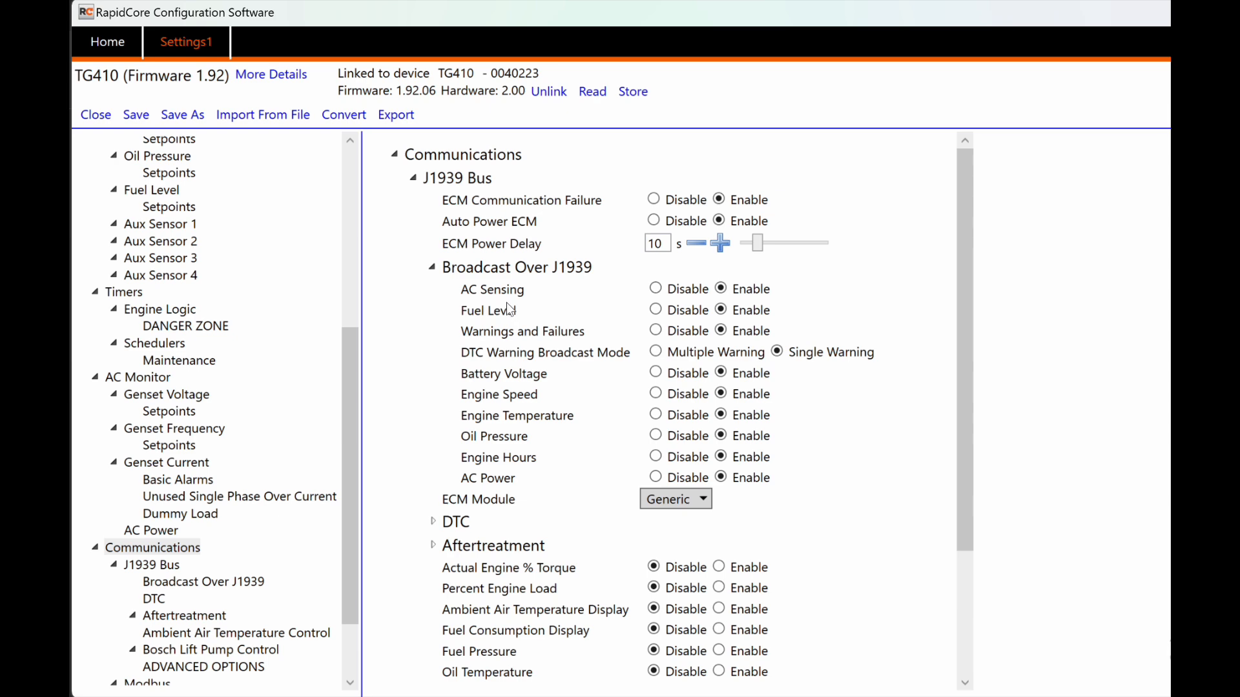
pyautogui.click(686, 291)
pyautogui.click(681, 313)
pyautogui.click(682, 337)
pyautogui.click(742, 292)
pyautogui.click(744, 313)
pyautogui.click(750, 333)
# Step: Review the supported ECM engine types and keep the ECM Module as Generic
pyautogui.scroll(-1, 741, 408)
pyautogui.scroll(-2, 742, 410)
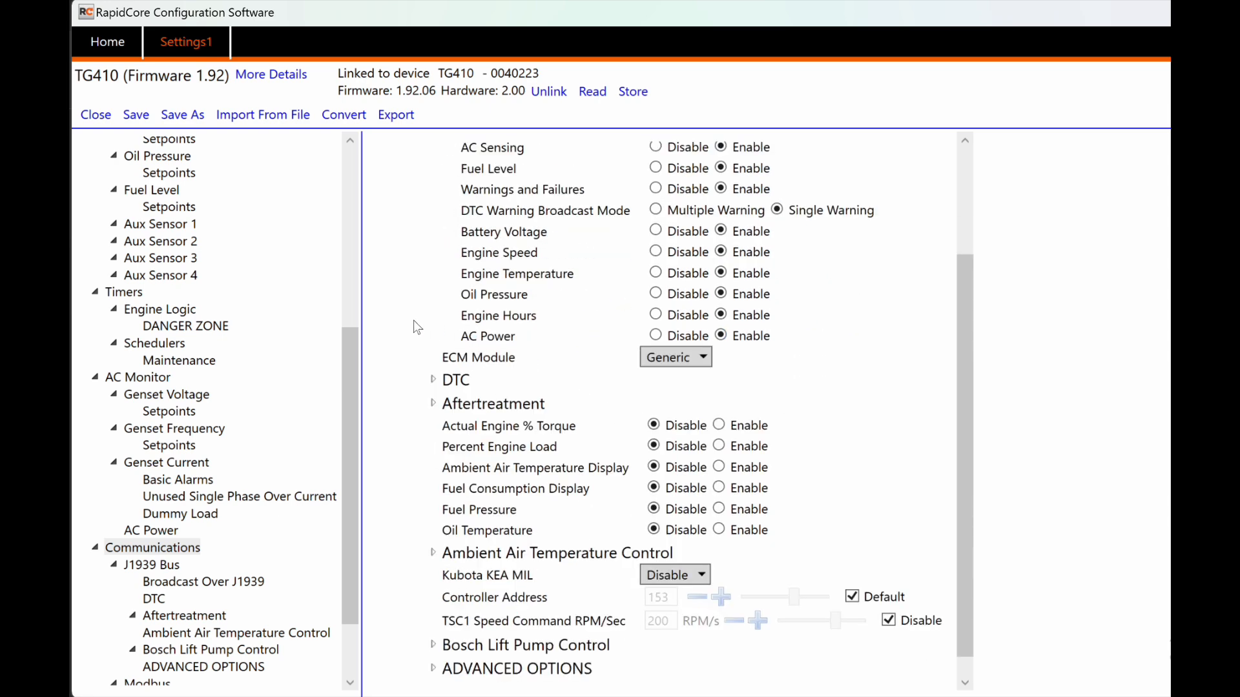
pyautogui.click(669, 357)
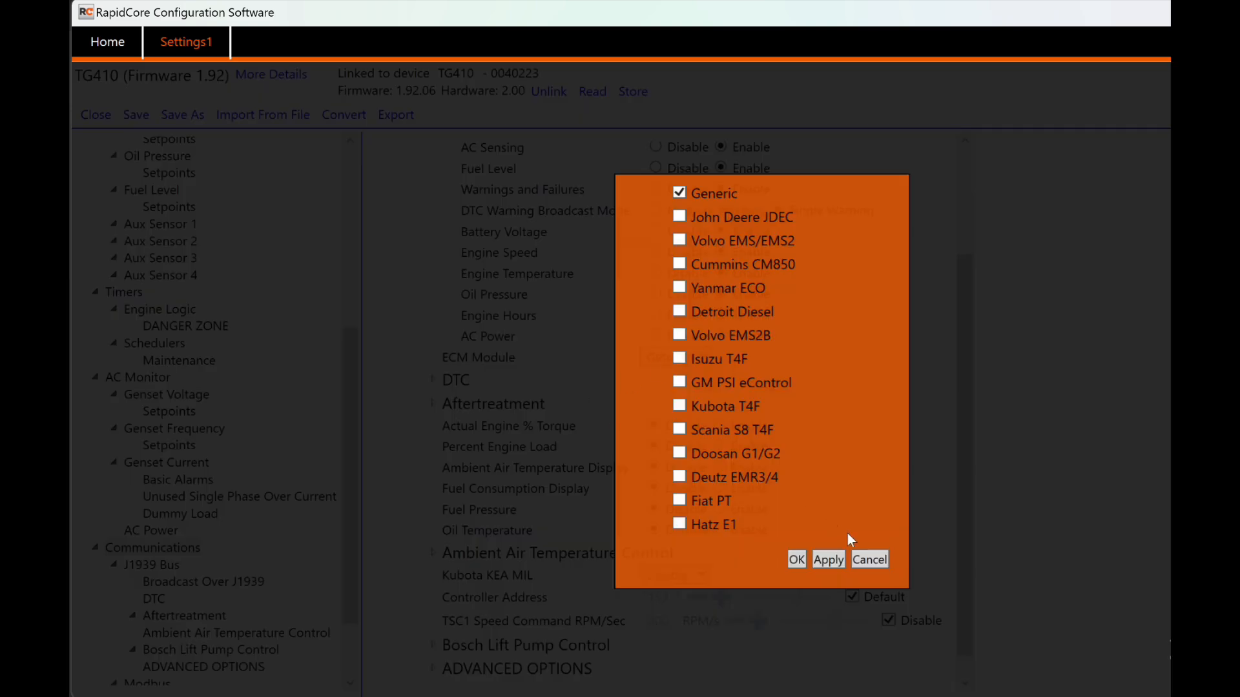
pyautogui.click(865, 560)
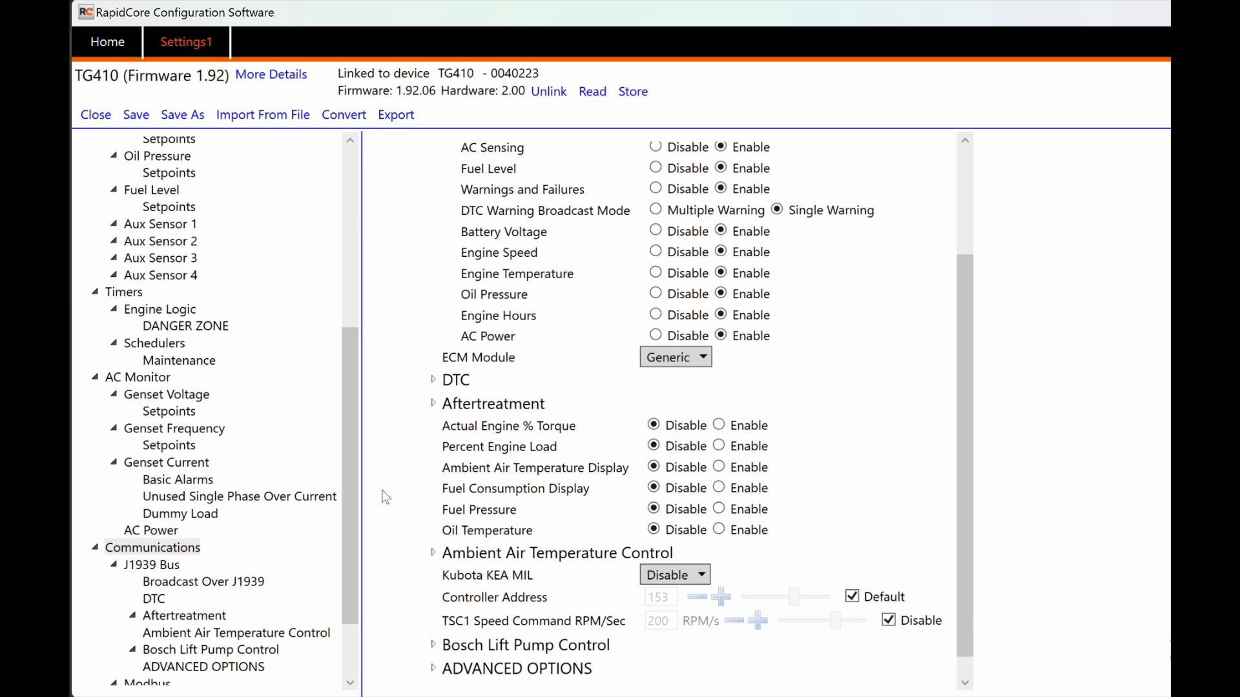
pyautogui.scroll(-2, 163, 623)
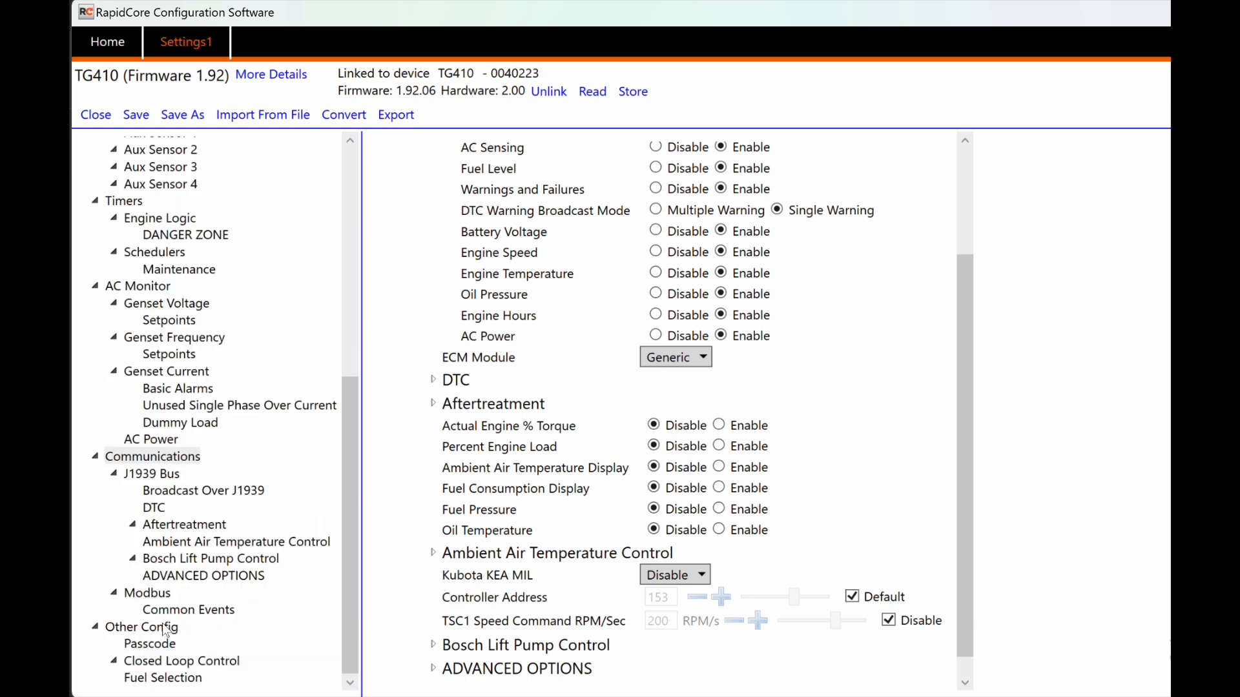
# Step: Show Modbus settings and review the Common 1 Events list, leaving it Disabled
pyautogui.click(153, 598)
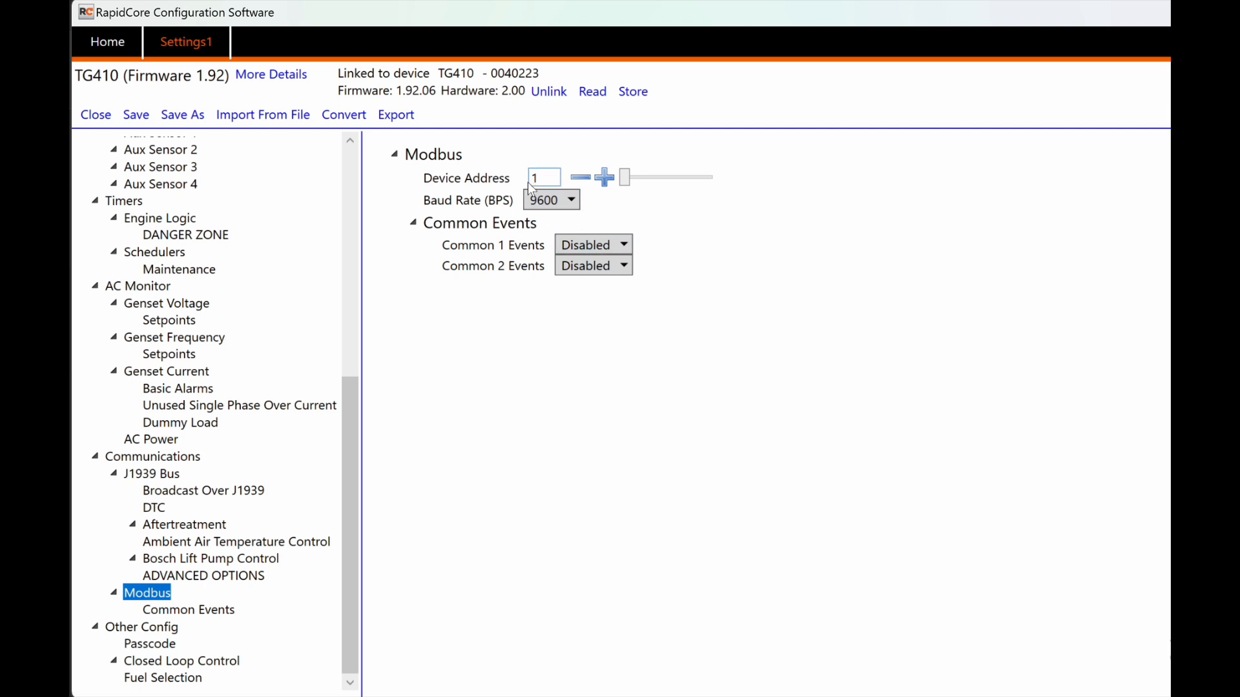
pyautogui.click(612, 245)
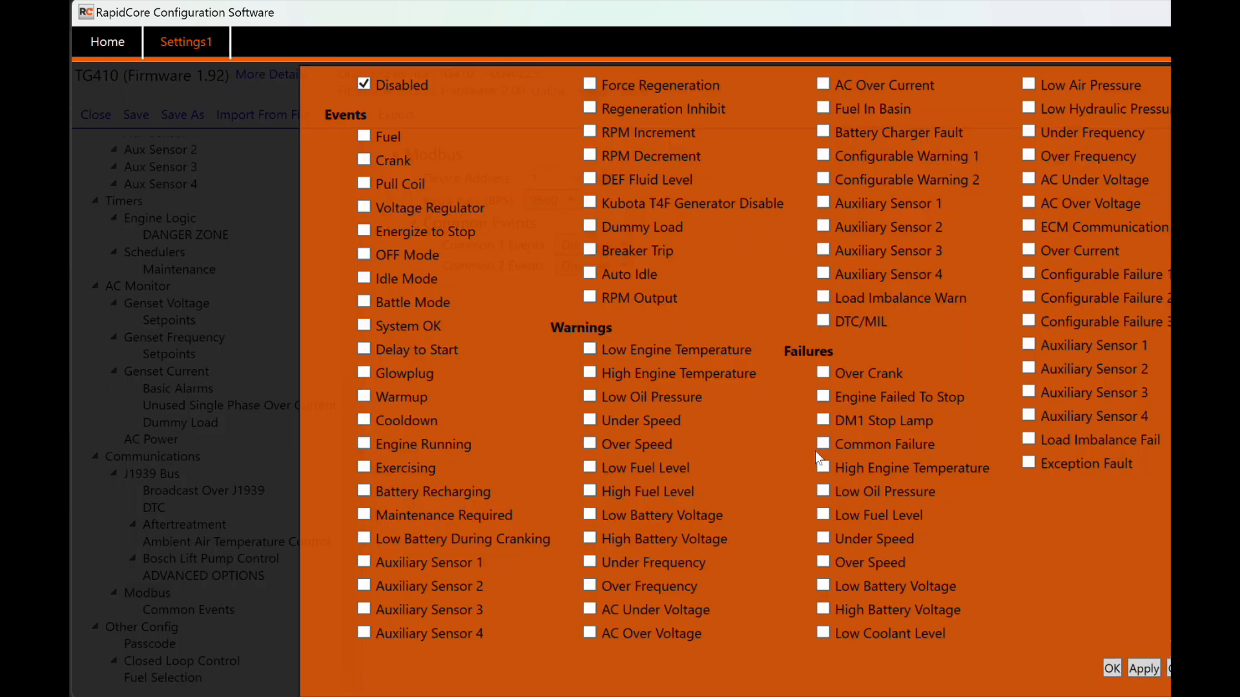
pyautogui.click(1169, 671)
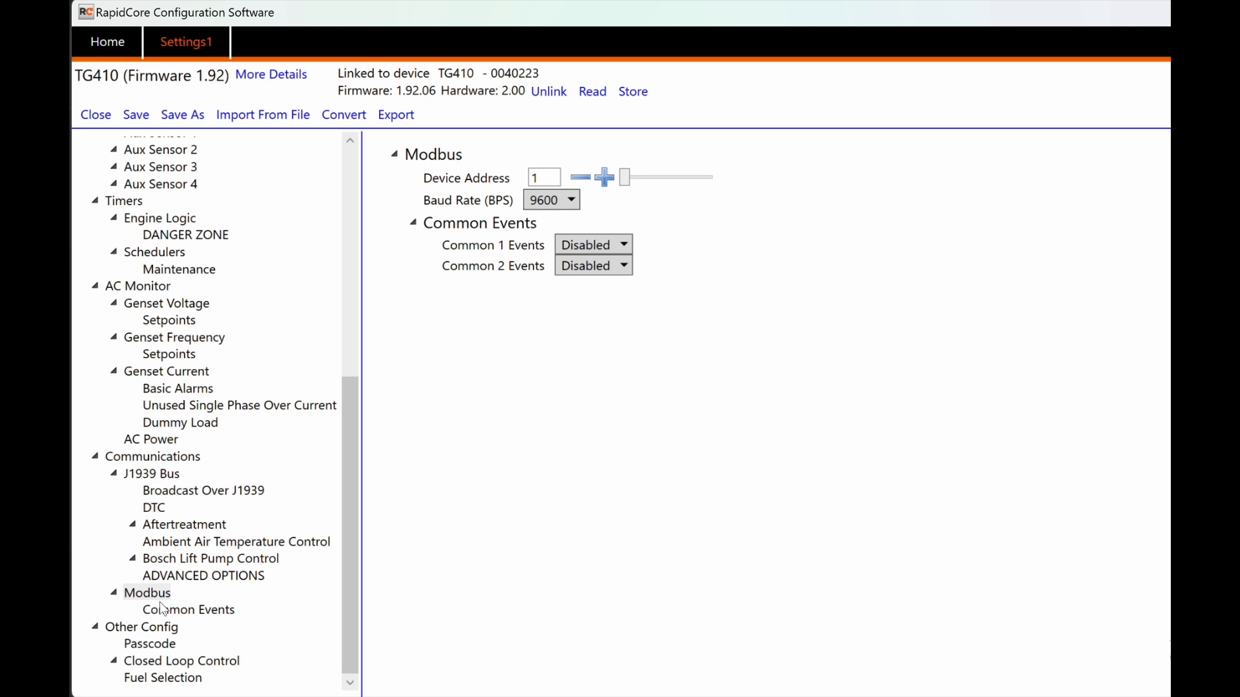
# Step: Expand Passcode under Other Config and toggle passcode bypass on and back off
pyautogui.click(155, 629)
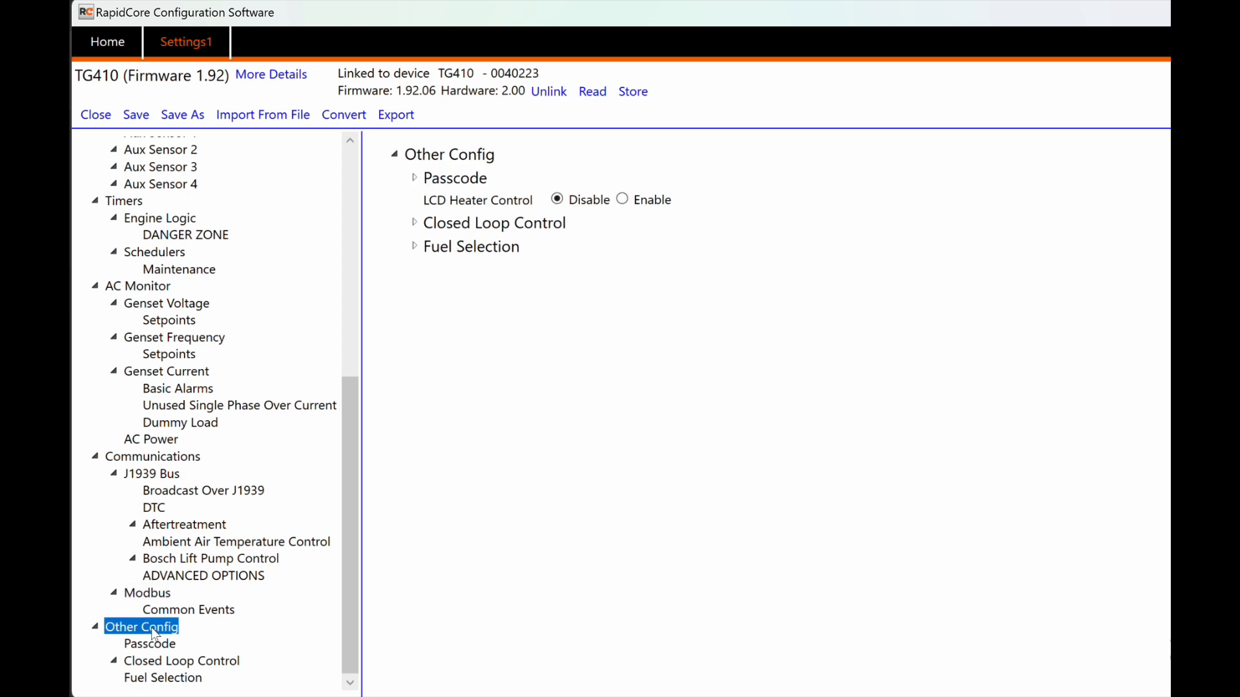
pyautogui.click(414, 177)
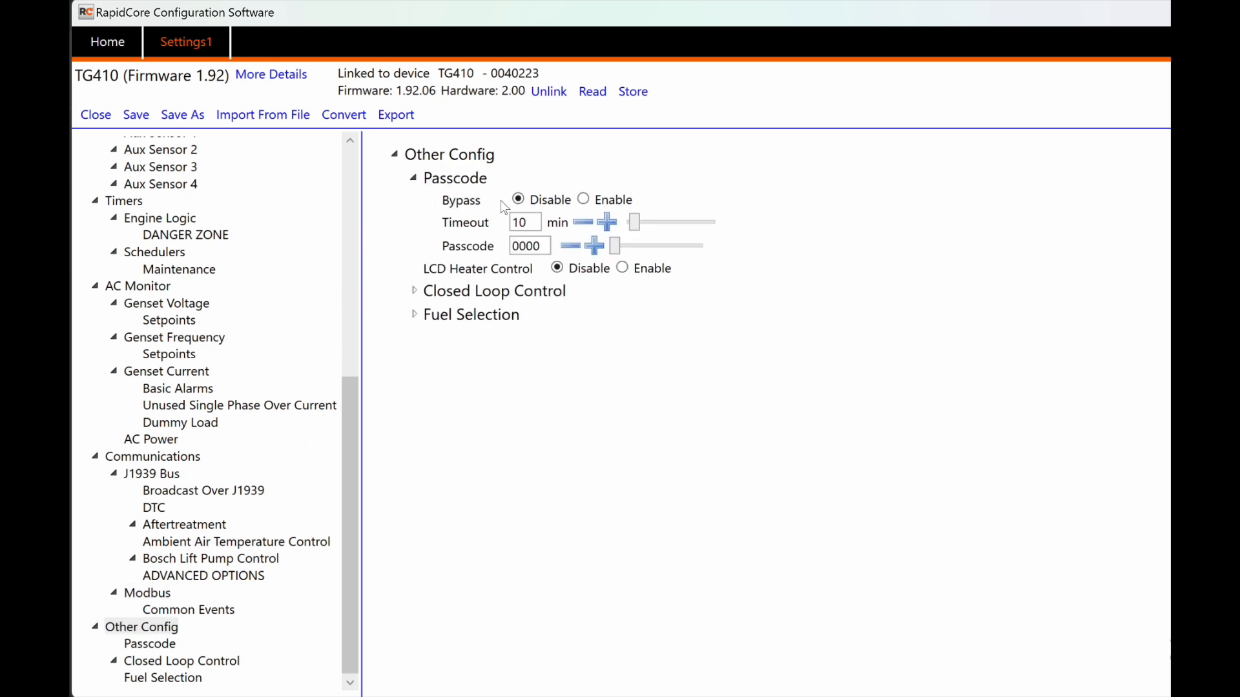
pyautogui.click(583, 200)
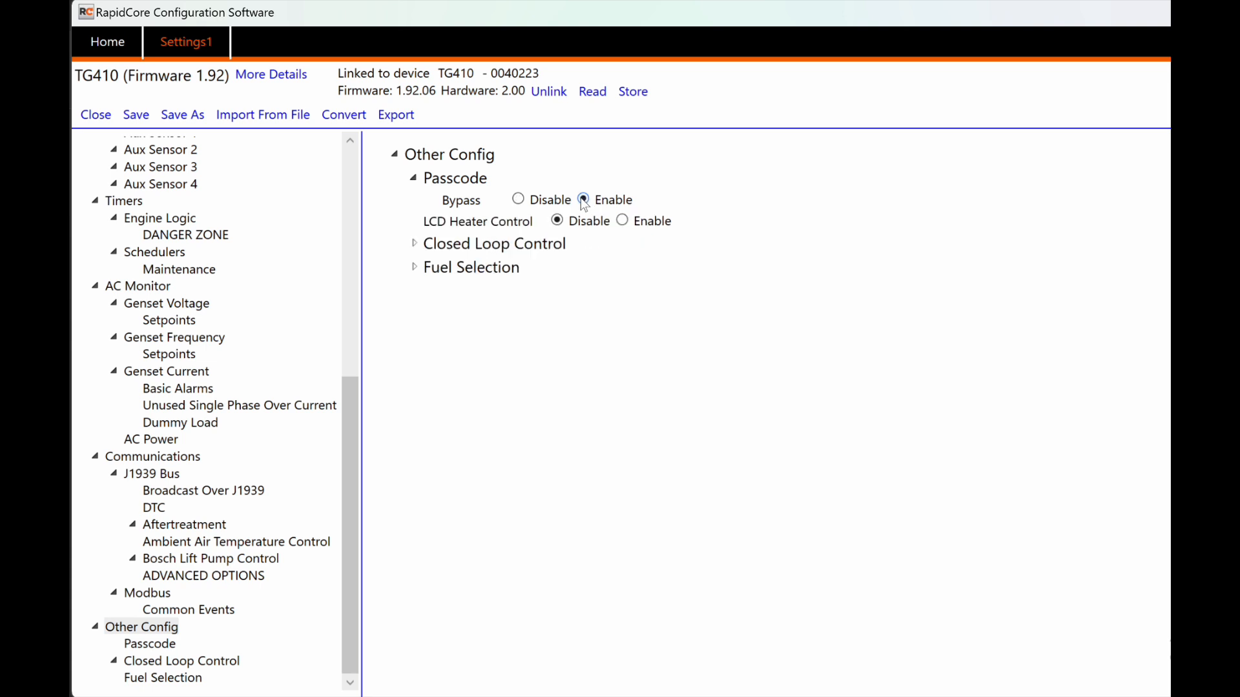
pyautogui.click(520, 200)
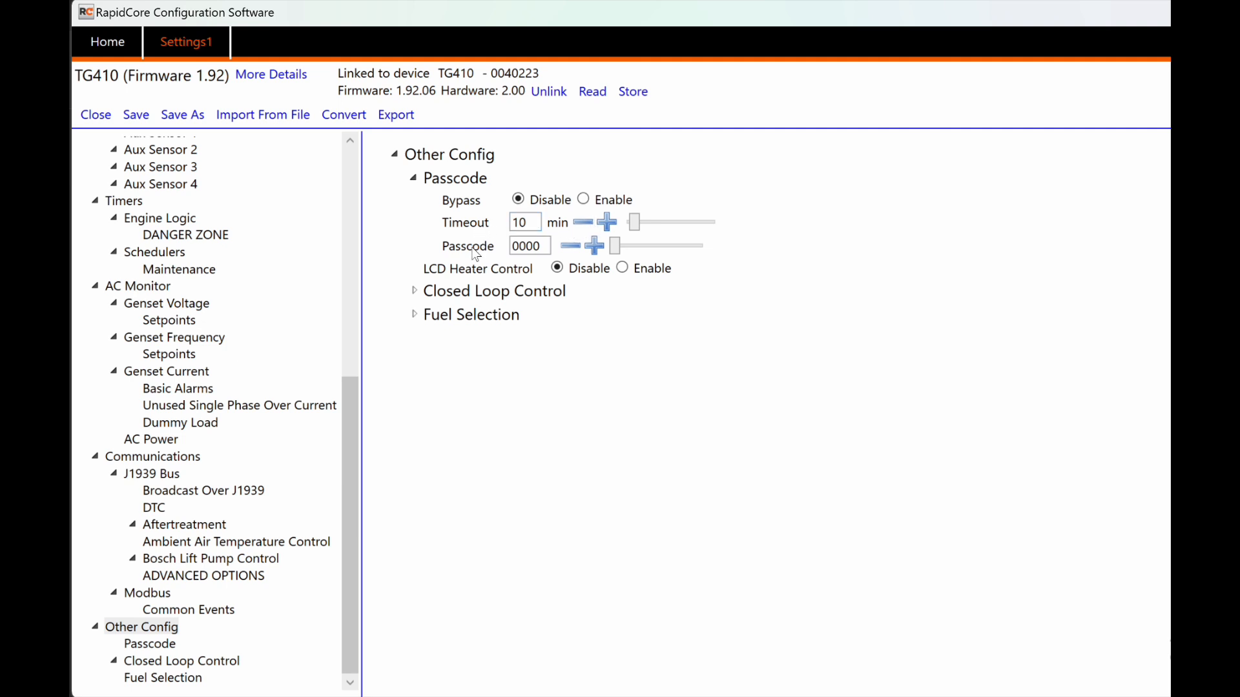
pyautogui.moveTo(539, 246); pyautogui.dragTo(504, 248)
pyautogui.write('1230')
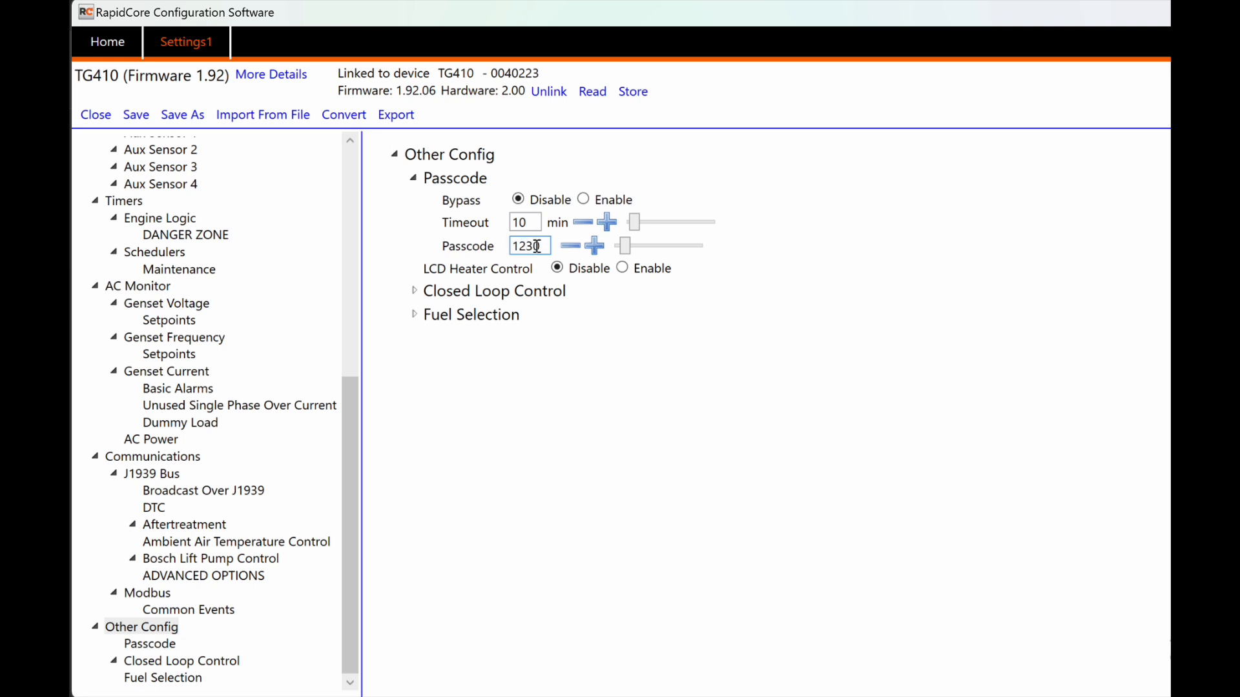
pyautogui.press('BackSpace')
pyautogui.write('4')
pyautogui.moveTo(540, 246); pyautogui.dragTo(504, 246)
pyautogui.write('0000')
pyautogui.click(624, 270)
pyautogui.click(557, 269)
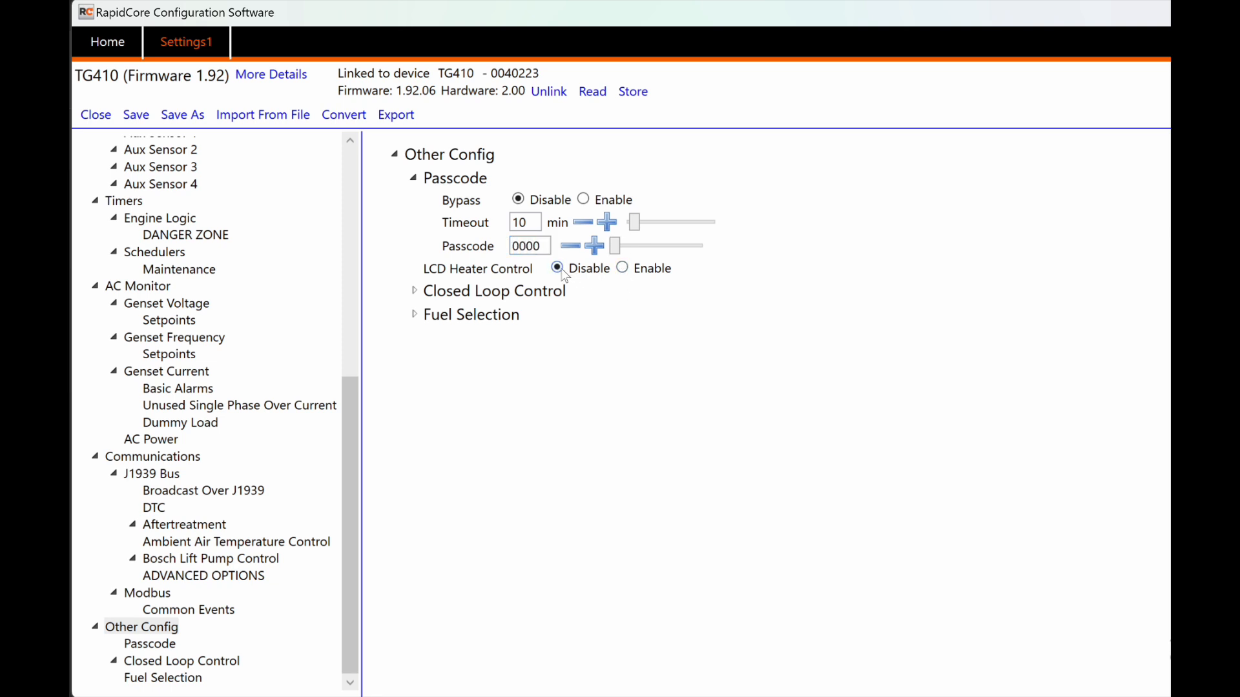
pyautogui.moveTo(487, 279)
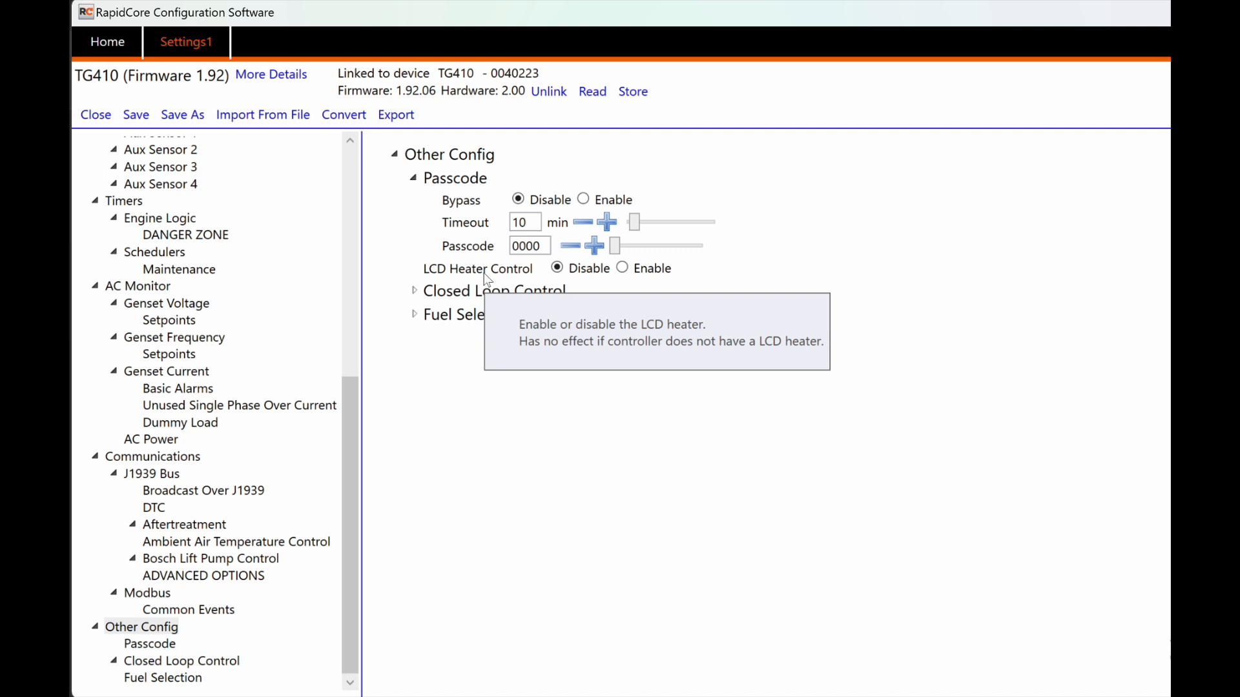
# Step: Review Closed Loop Control Type choices unchanged, and expand then collapse Fuel Selection and Closed Loop Control
pyautogui.click(414, 291)
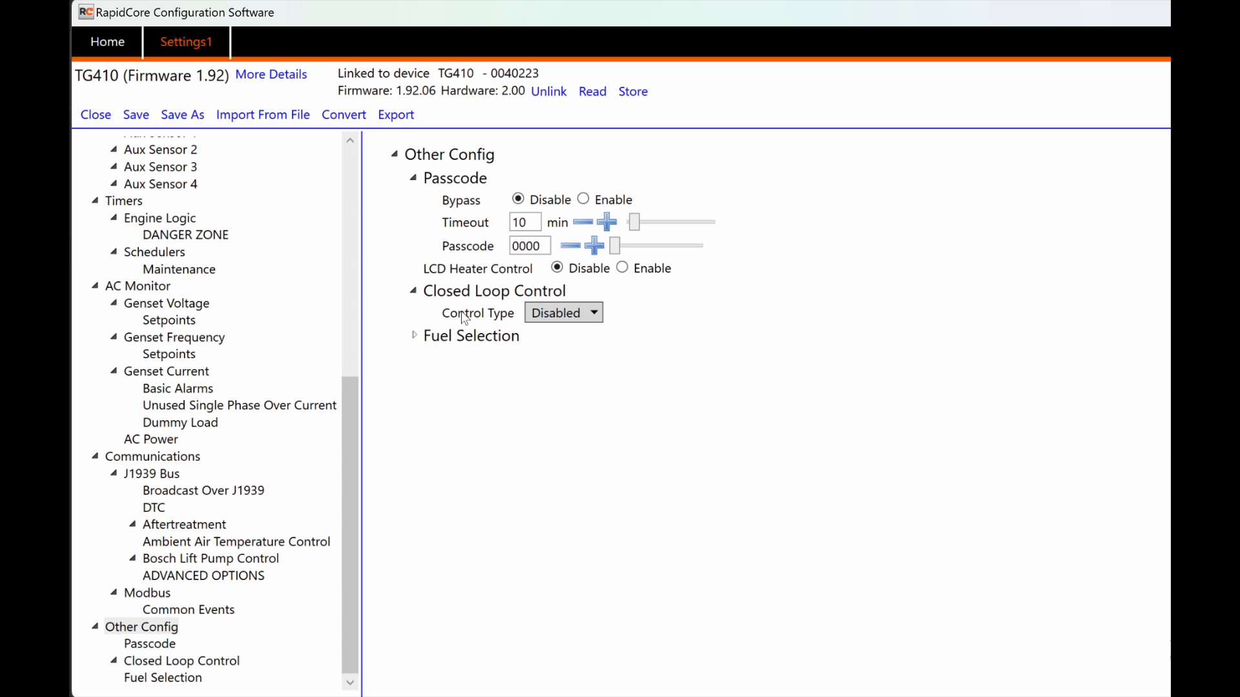
pyautogui.click(562, 315)
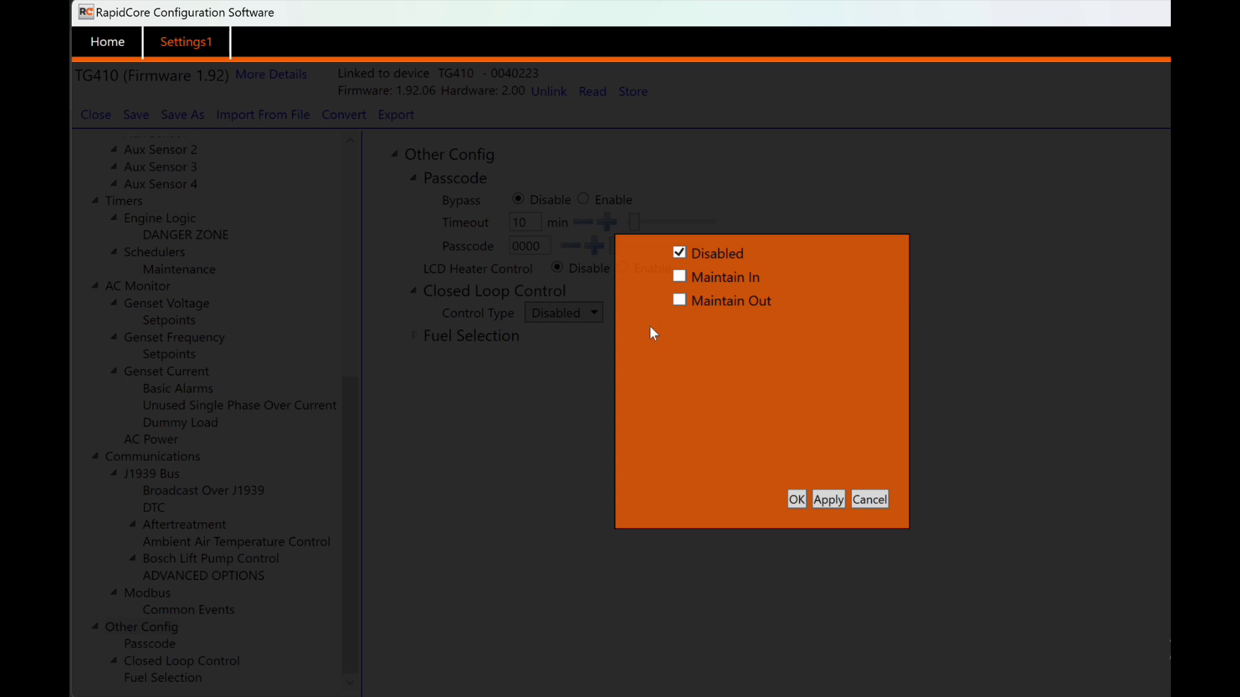
pyautogui.click(869, 500)
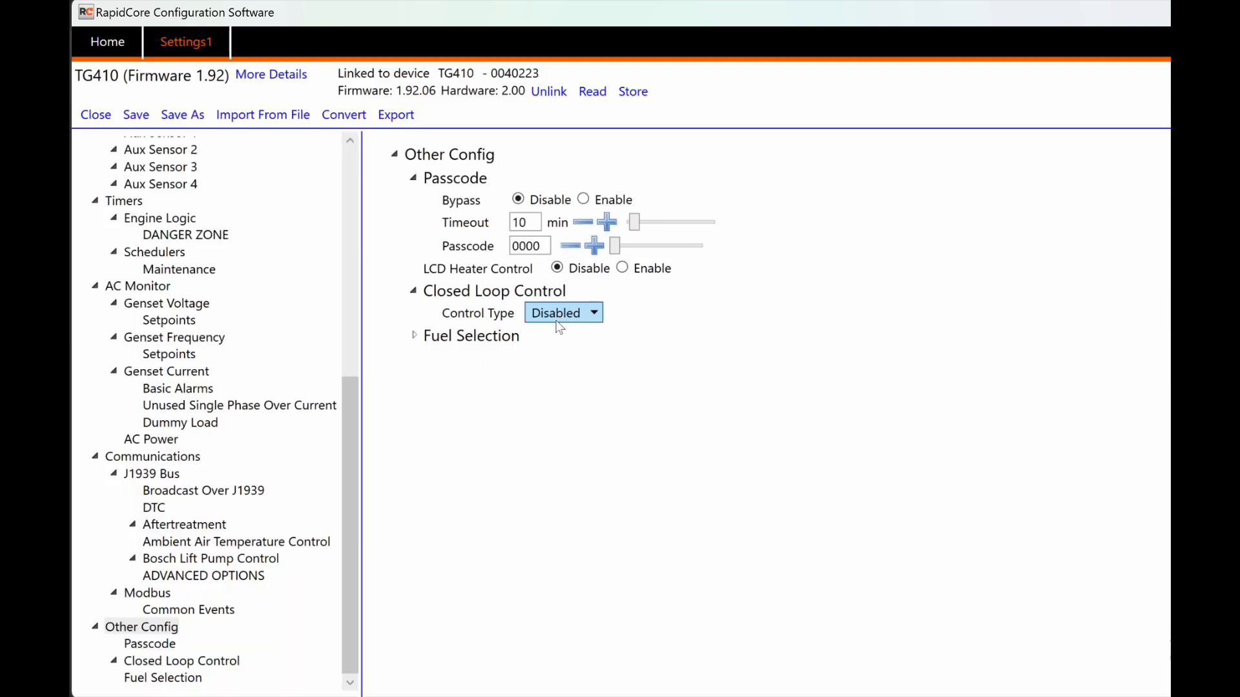
pyautogui.click(413, 336)
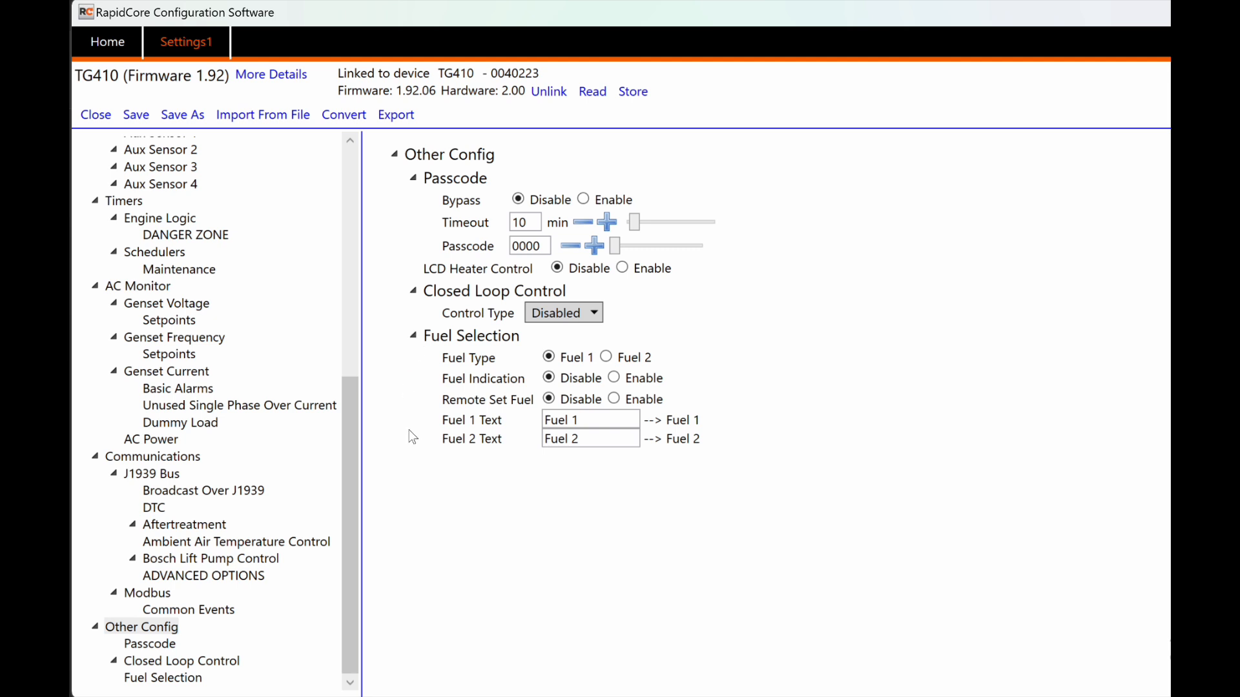
pyautogui.click(414, 336)
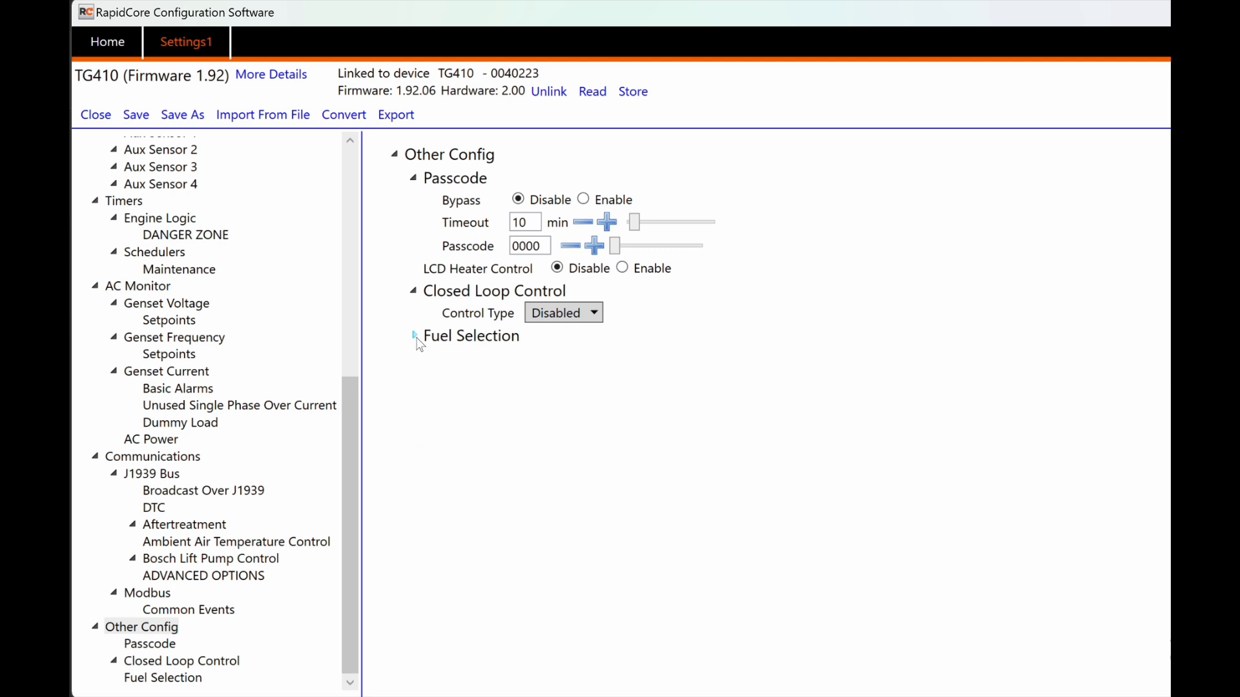
pyautogui.click(414, 291)
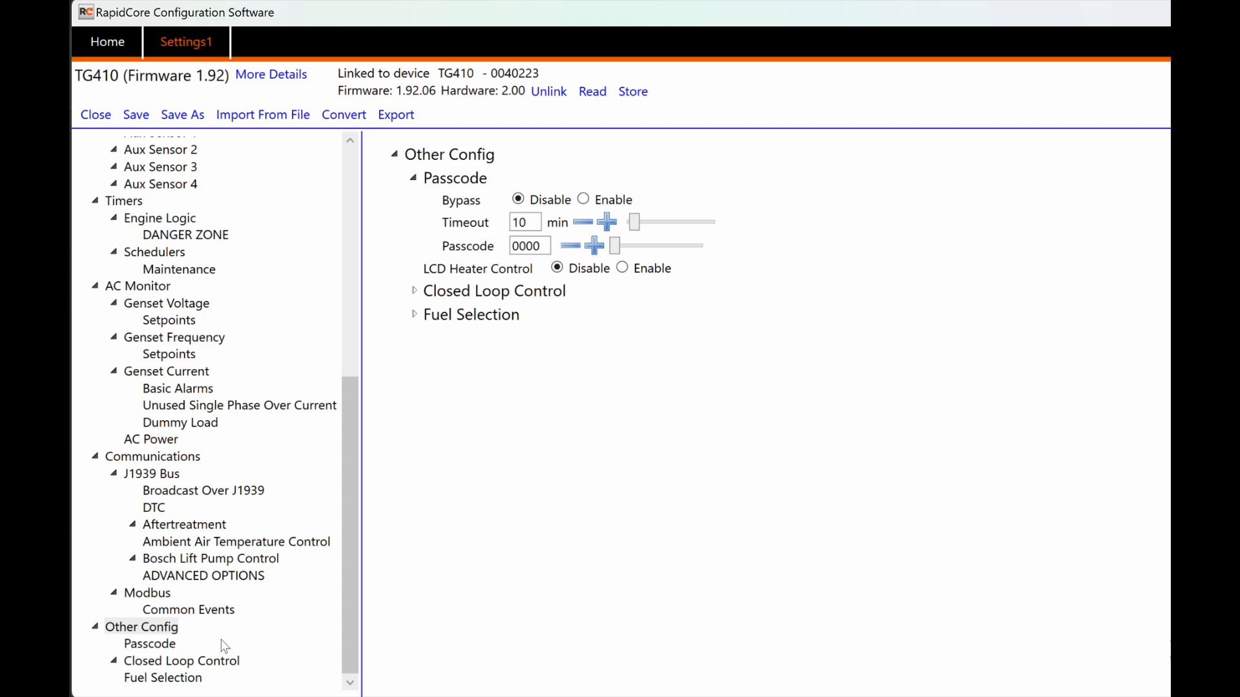
pyautogui.moveTo(351, 525); pyautogui.dragTo(332, 249)
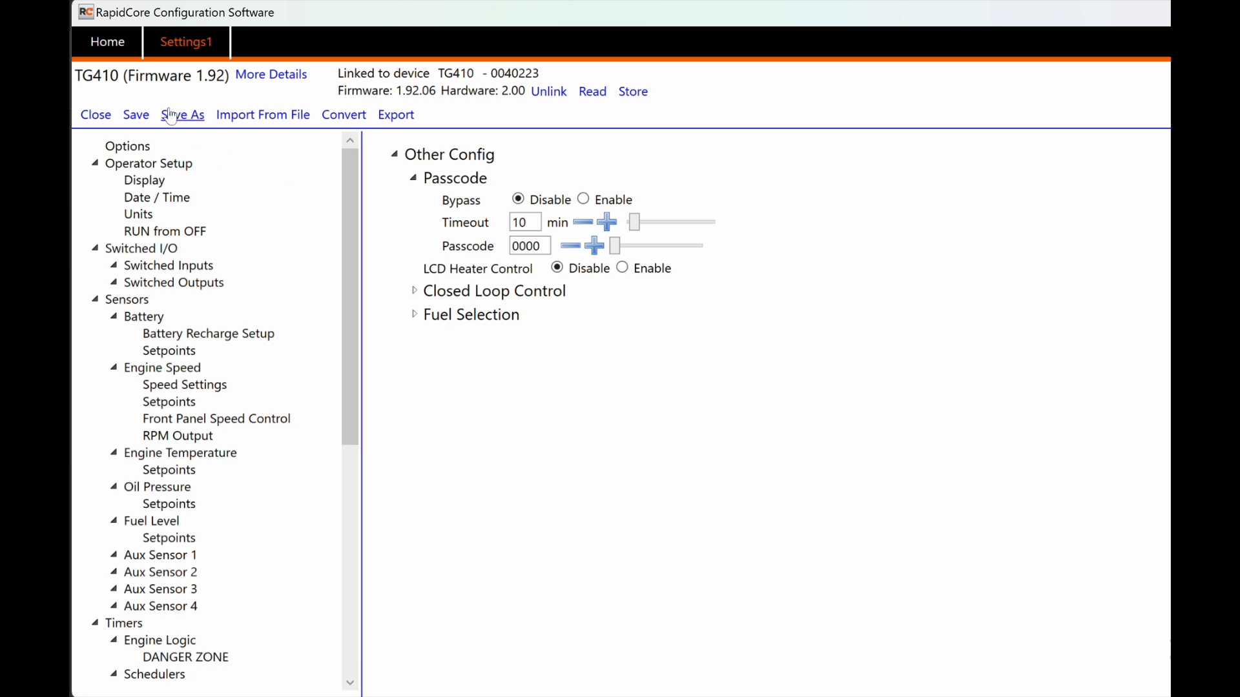
# Step: Save the settings as controller1.settings on the Desktop and close its tab
pyautogui.click(136, 116)
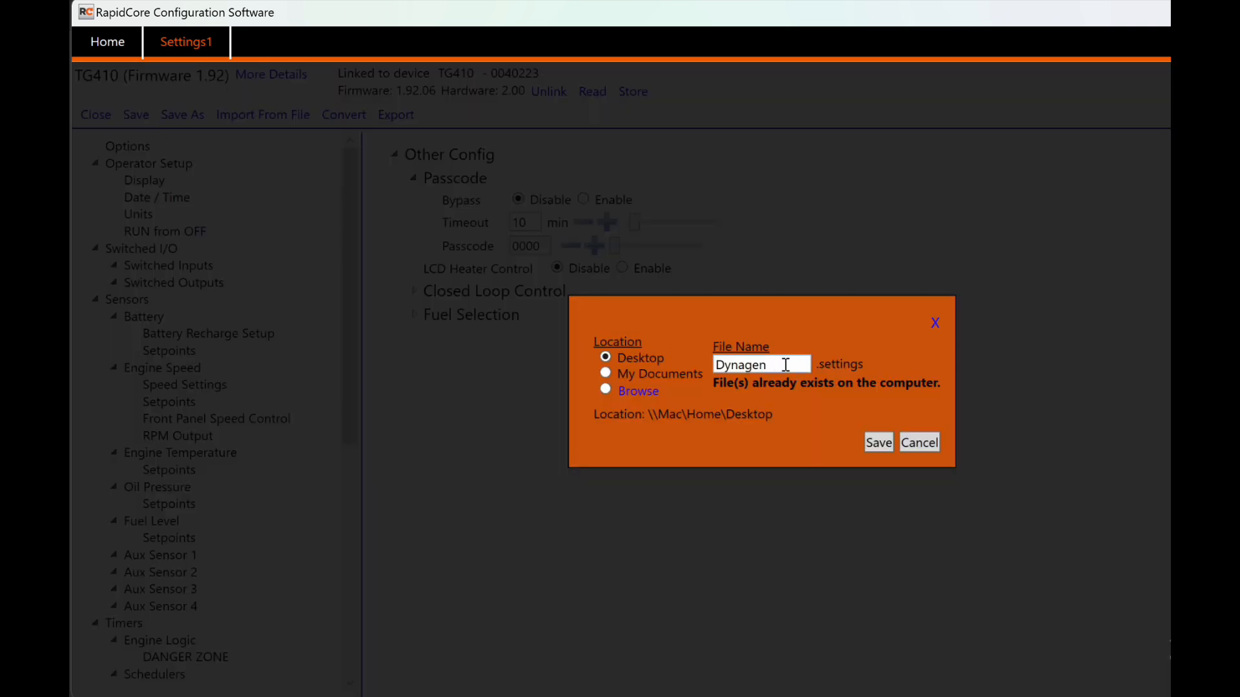
pyautogui.moveTo(785, 365); pyautogui.dragTo(655, 349)
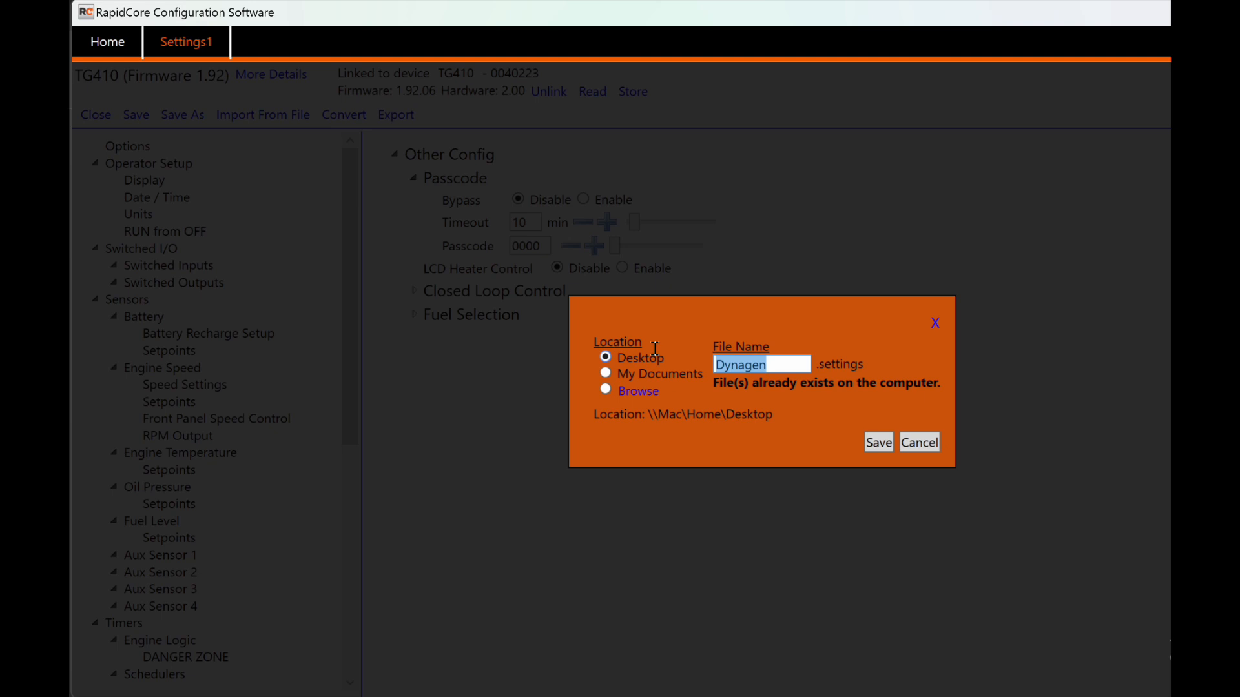
pyautogui.write('contrller')
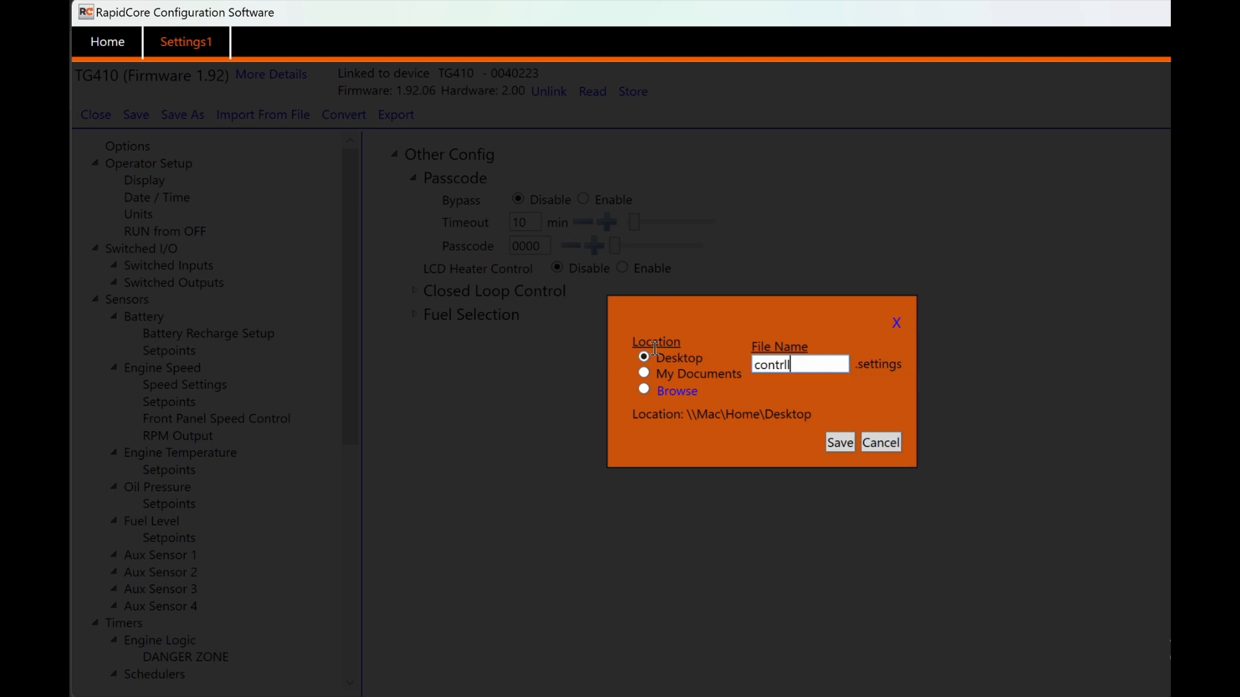
pyautogui.press('BackSpace')
pyautogui.press('BackSpace')
pyautogui.press('BackSpace')
pyautogui.press('BackSpace')
pyautogui.write('oller')
pyautogui.press('BackSpace')
pyautogui.write('1')
pyautogui.click(840, 444)
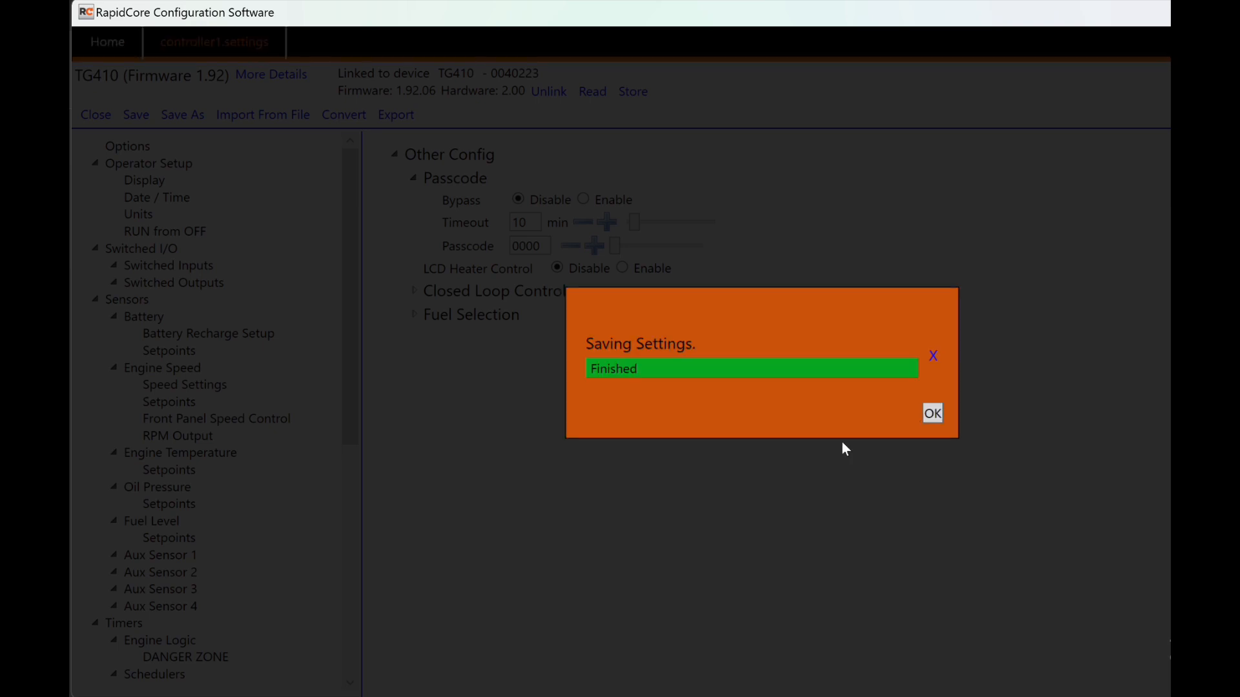
pyautogui.click(933, 413)
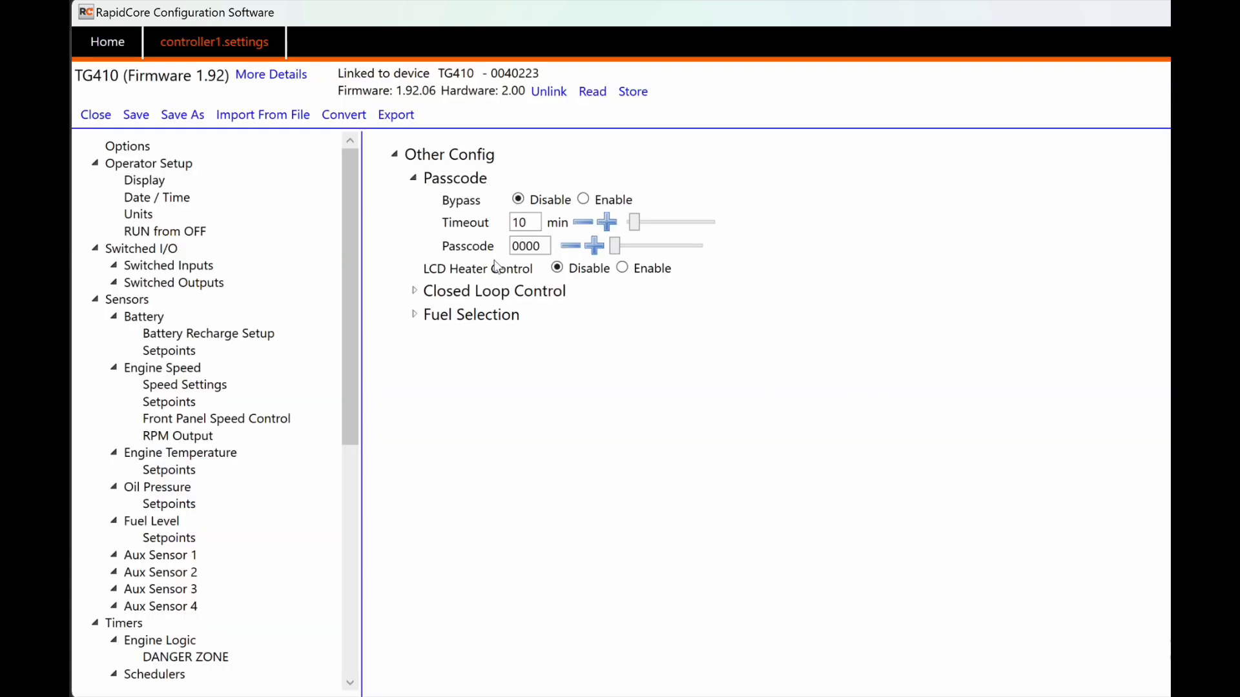
pyautogui.click(96, 115)
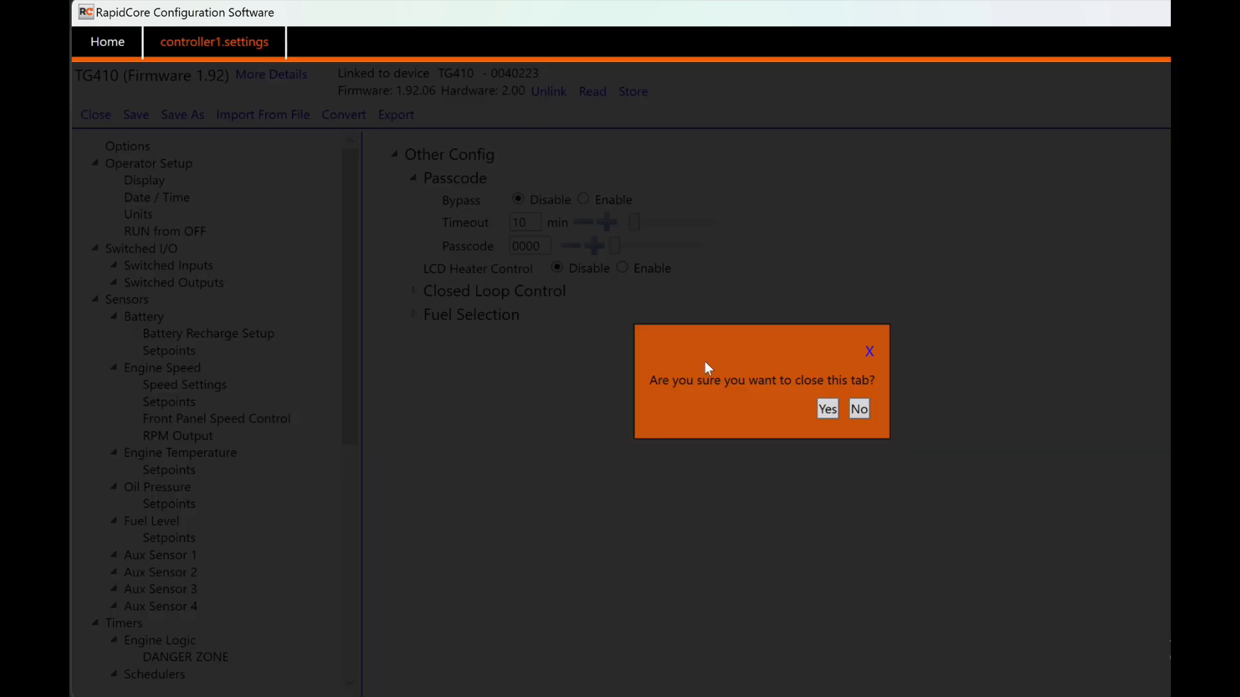
pyautogui.click(829, 409)
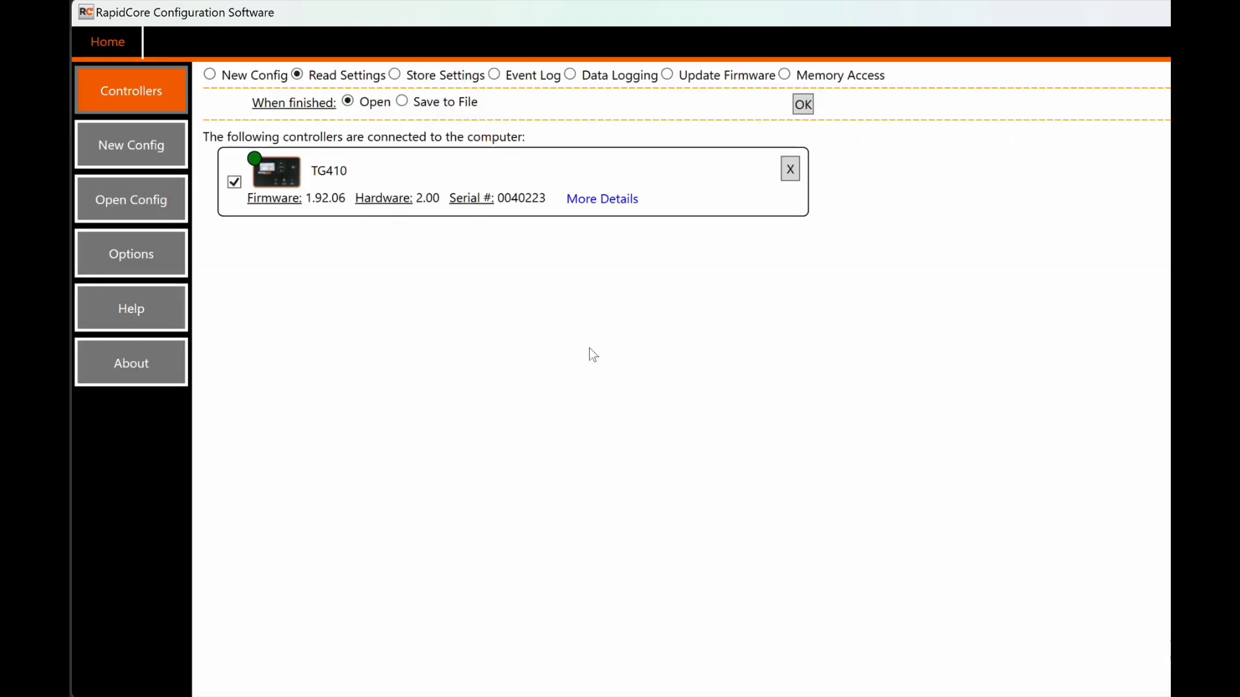